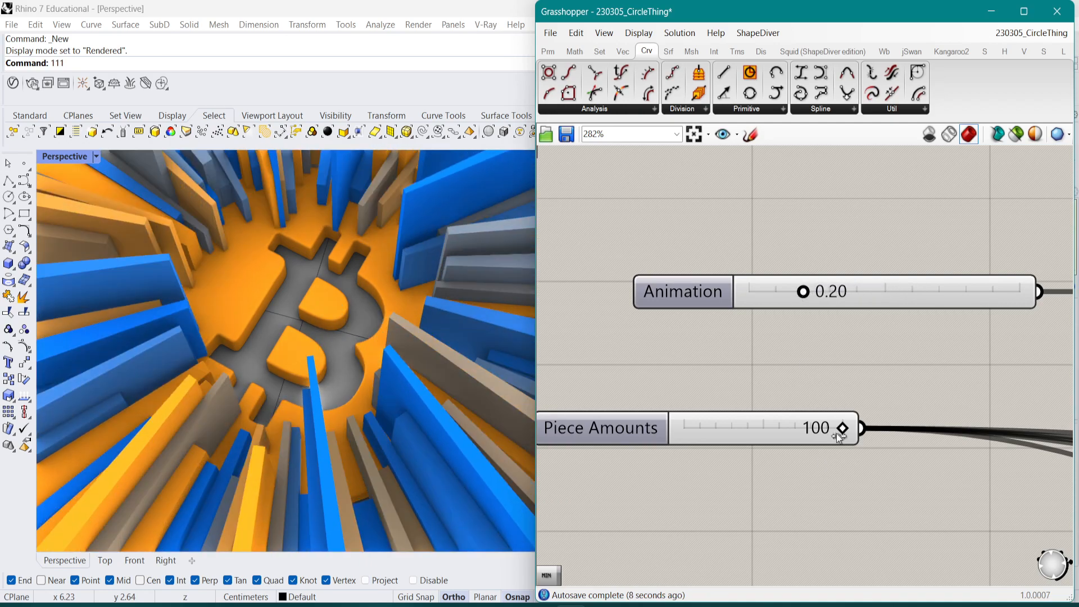
Set the Piece Amounts slider to 18 and the Animation slider to 0.90
drag(842, 427, 712, 428)
drag(808, 289, 998, 299)
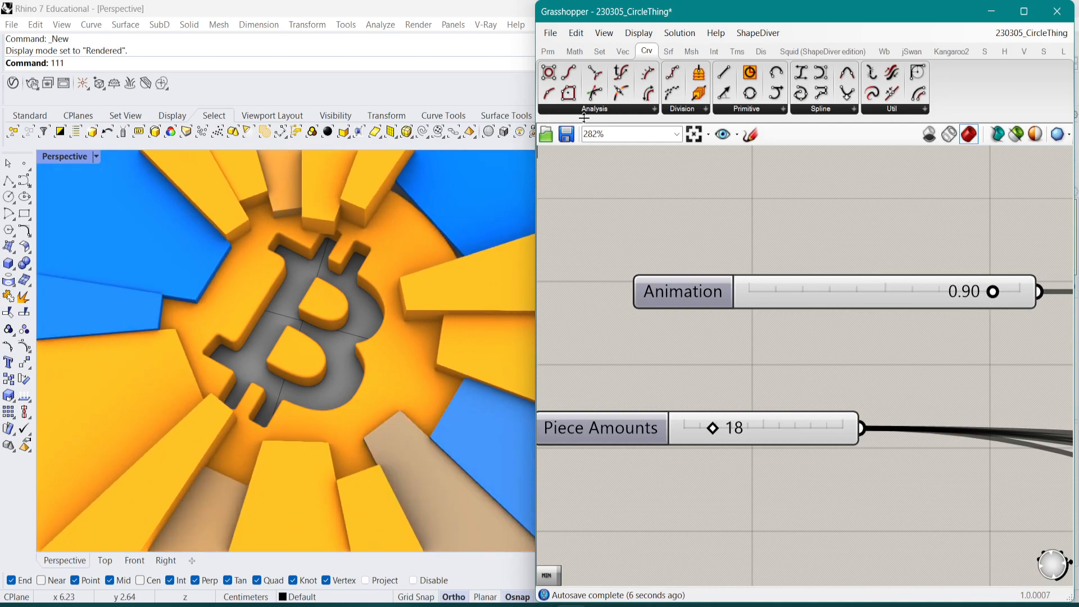
Create a new, empty Grasshopper document
click(550, 33)
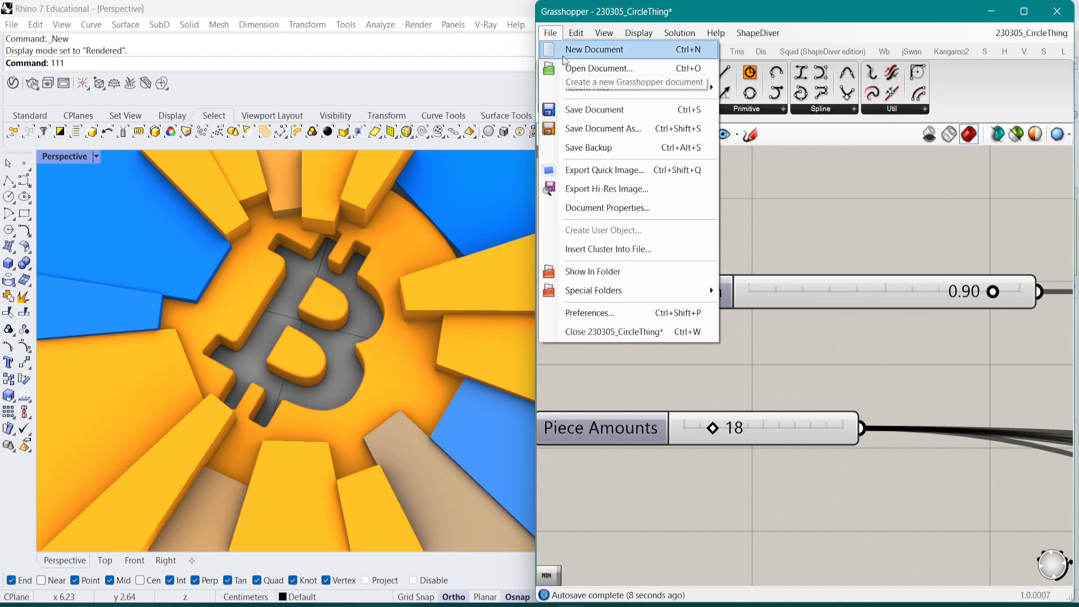
click(587, 48)
right_click(634, 215)
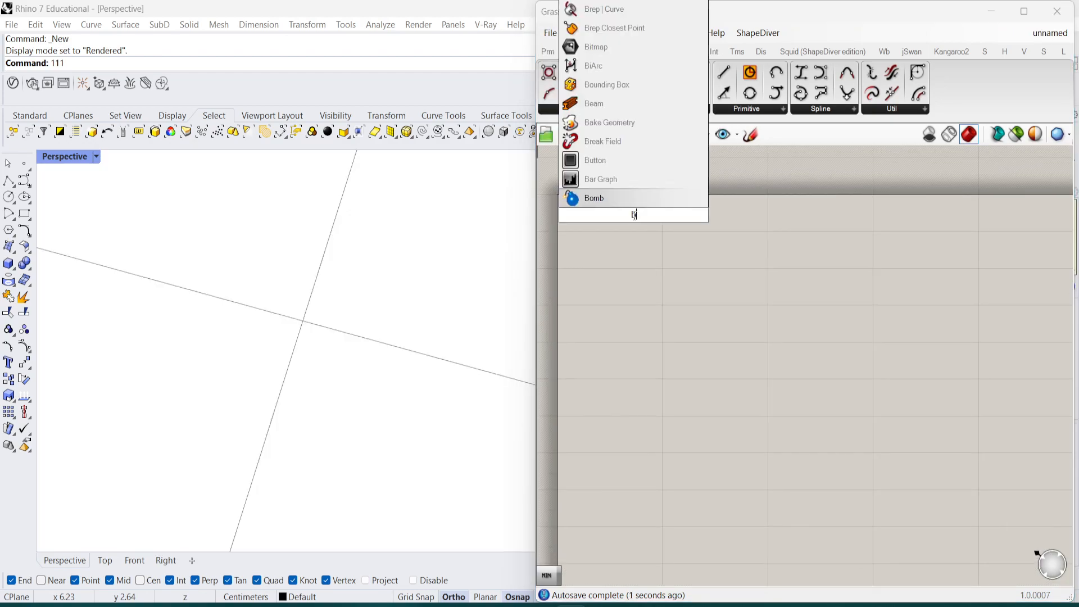
click(607, 193)
right_drag(697, 332, 770, 336)
scroll(743, 290, up, 1)
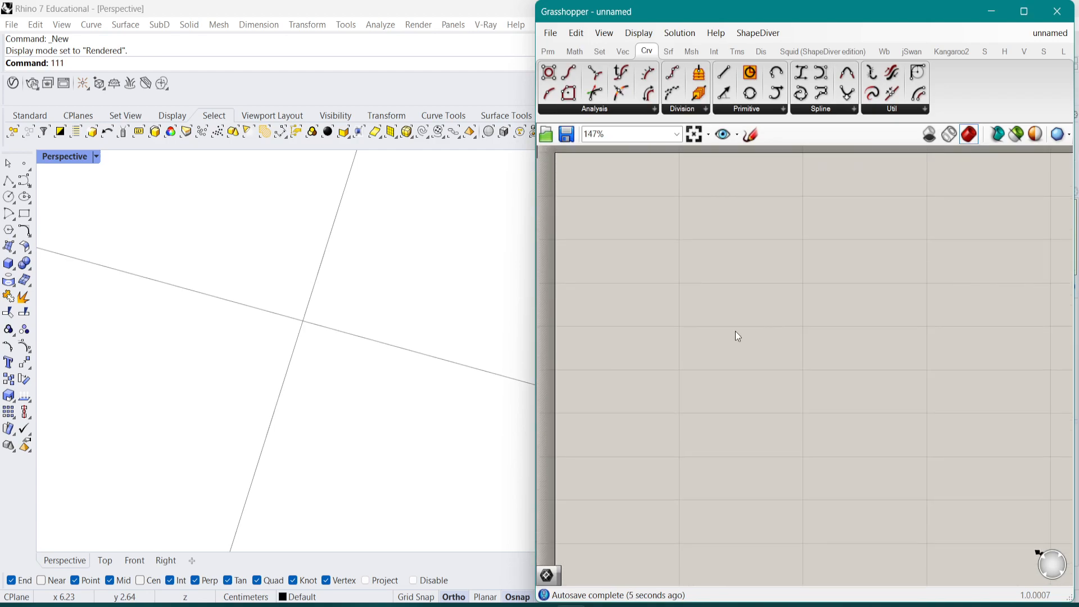
Sketch a small freehand cross on the canvas and maximize the Grasshopper window
click(751, 135)
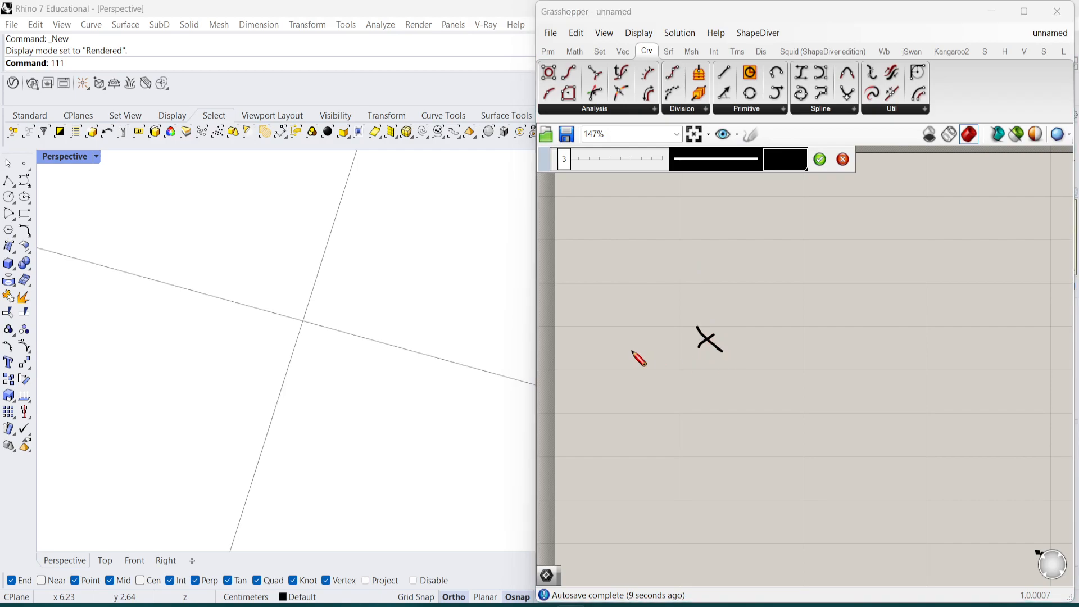
click(1025, 11)
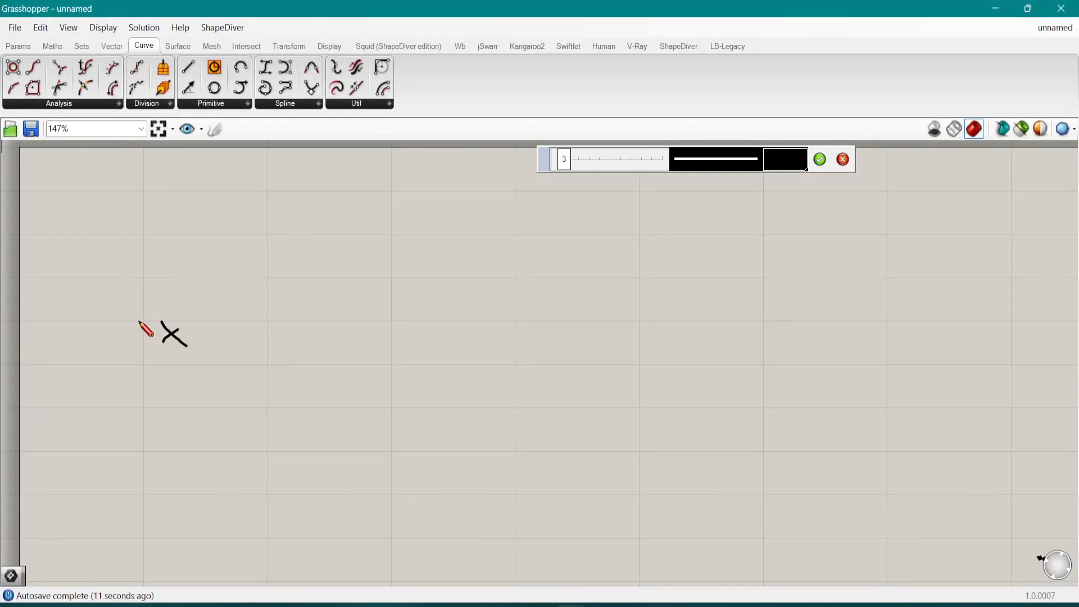
scroll(134, 320, up, 2)
scroll(499, 229, down, 1)
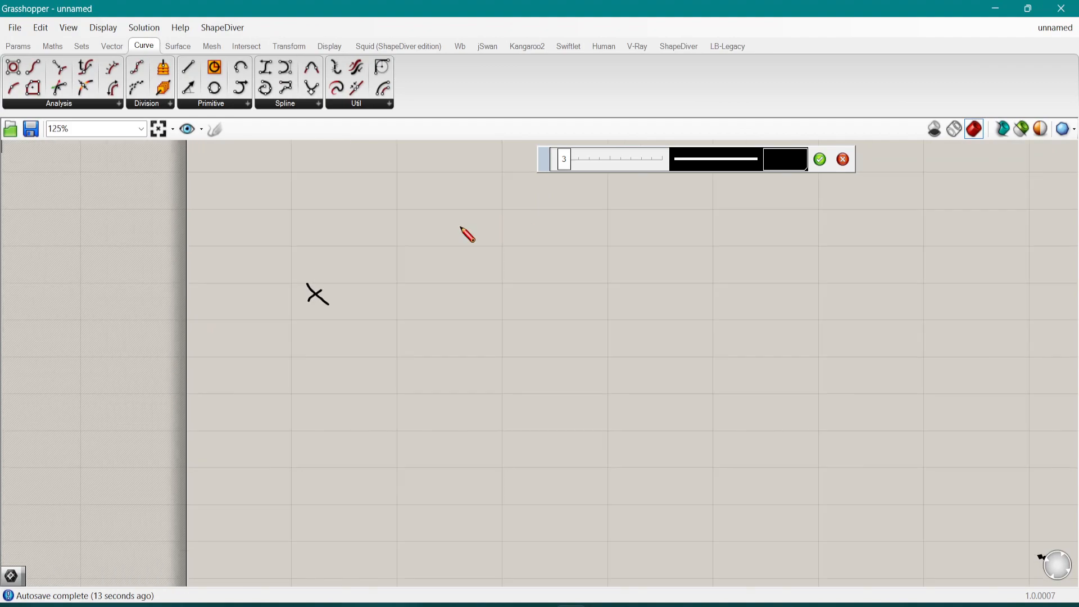
click(819, 159)
Place a copy of the cross below the original and sketch several freehand rings around the copy
click(318, 306)
right_drag(327, 299, 435, 238)
mouse_move(436, 238)
alt+mouse_down()
mouse_move(438, 326)
mouse_move(421, 411)
alt+mouse_up()
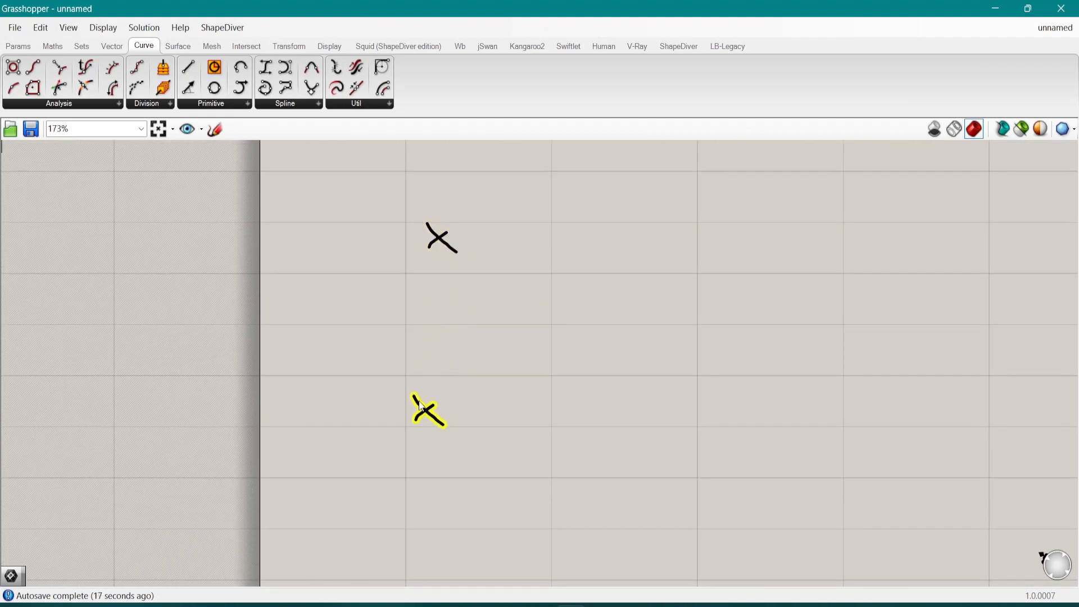
click(215, 129)
mouse_move(410, 367)
mouse_down()
mouse_move(377, 452)
mouse_move(482, 410)
mouse_move(396, 370)
mouse_move(457, 457)
mouse_move(423, 380)
mouse_move(438, 462)
mouse_move(420, 386)
mouse_move(375, 430)
mouse_move(472, 419)
mouse_move(427, 387)
mouse_up()
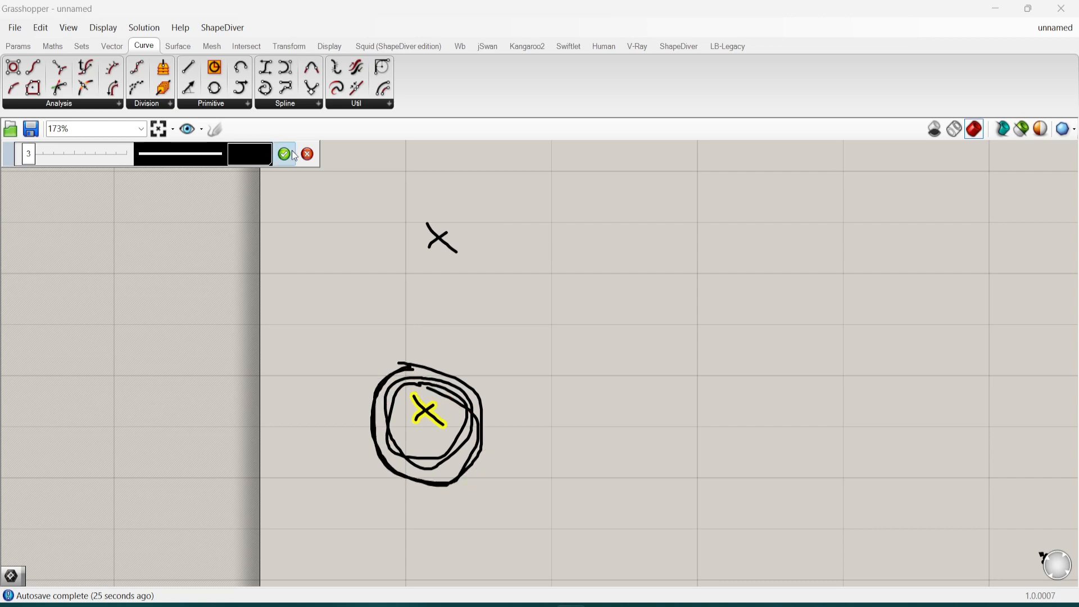
click(284, 154)
Sketch a small freehand circle below the ringed cross and a much larger circle around it
right_drag(440, 462, 435, 304)
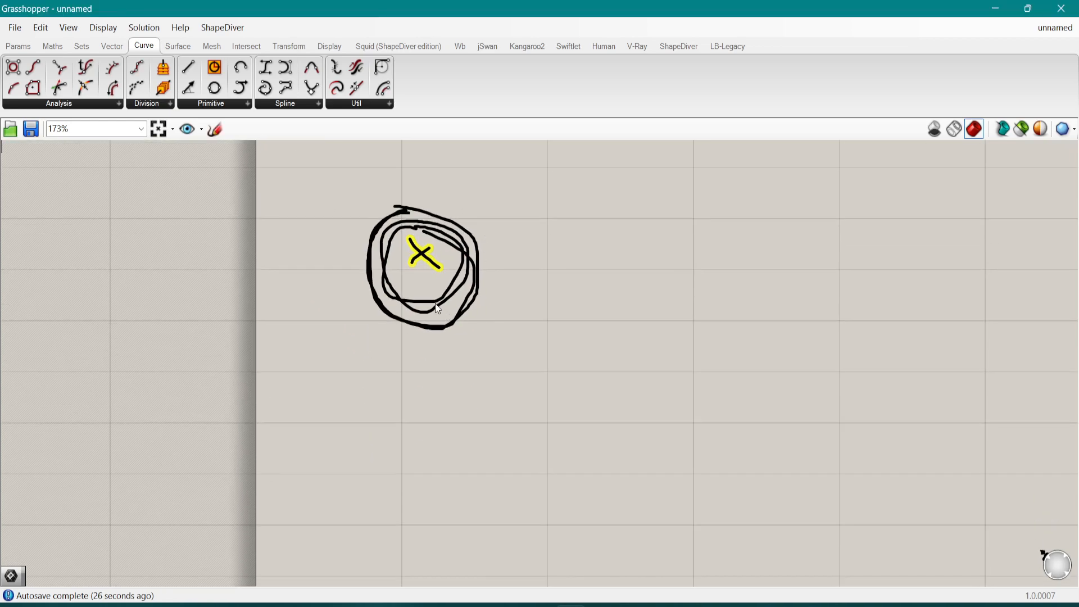
click(215, 129)
right_drag(382, 471, 365, 377)
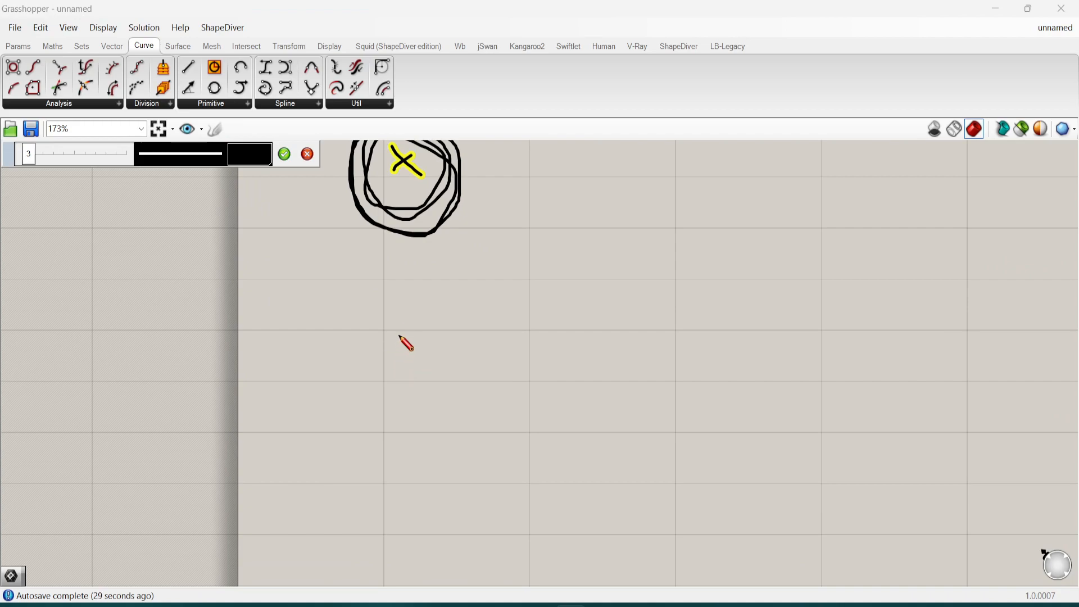
right_drag(398, 339, 396, 335)
scroll(335, 204, up, 3)
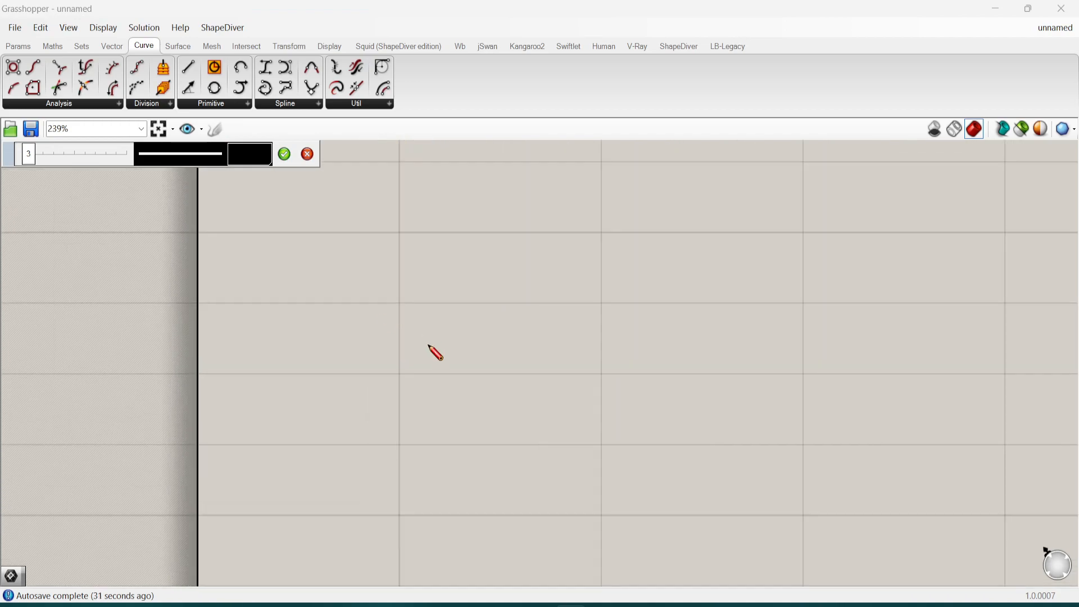
mouse_move(472, 302)
mouse_down()
mouse_move(436, 434)
mouse_move(482, 306)
mouse_move(475, 294)
mouse_up()
scroll(528, 329, down, 4)
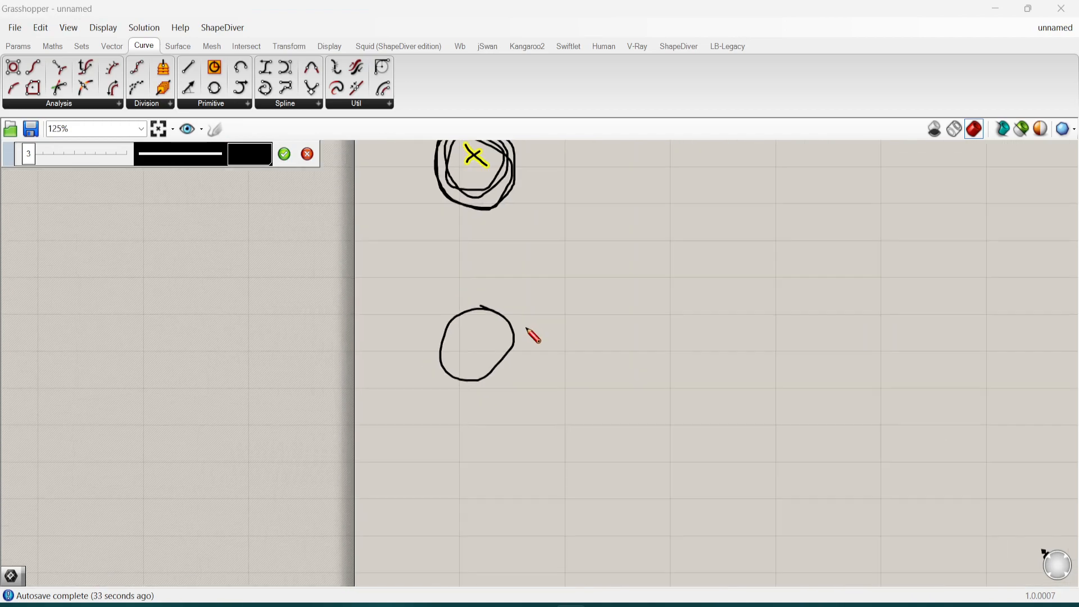
mouse_move(474, 240)
mouse_down()
mouse_move(376, 306)
mouse_move(583, 431)
mouse_move(561, 275)
mouse_move(475, 241)
mouse_up()
scroll(495, 272, up, 6)
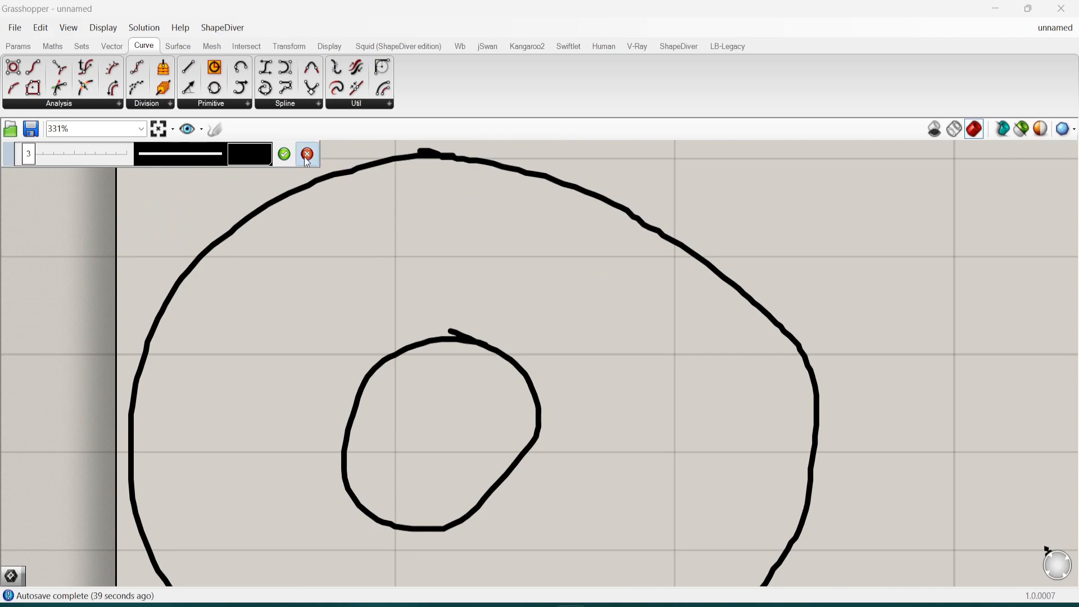
click(284, 153)
Sketch two short tick marks across the upper-right arc of both the inner and the outer circle
click(219, 130)
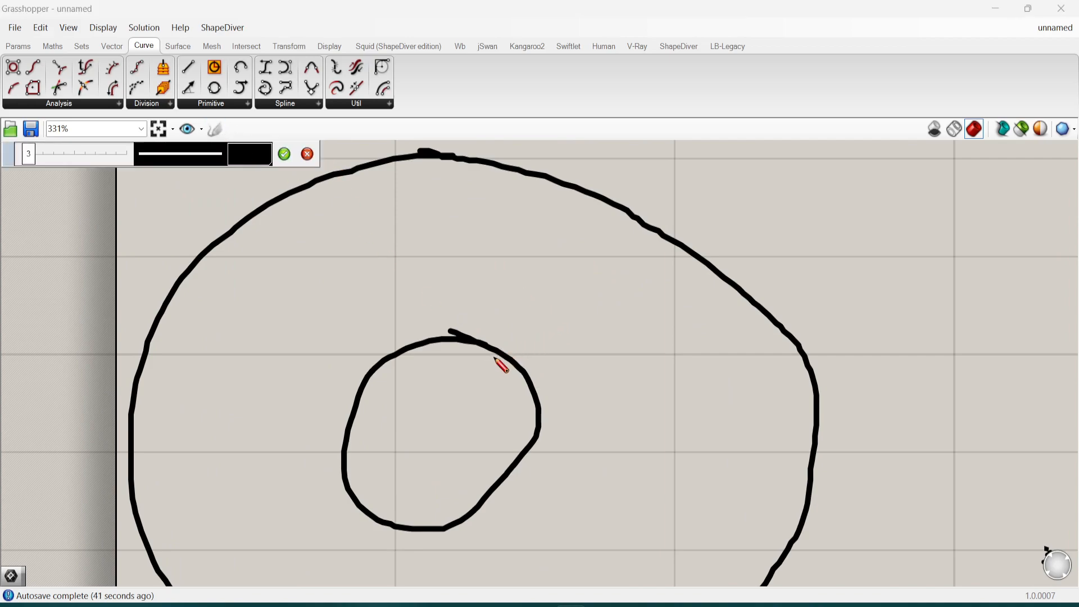
drag(513, 383, 544, 367)
drag(600, 203, 618, 190)
mouse_move(659, 248)
mouse_down()
mouse_move(684, 229)
mouse_move(350, 383)
mouse_up()
click(284, 153)
Copy the two tick-marked circles and place the copy below the original
scroll(467, 261, down, 2)
scroll(446, 301, down, 3)
key(ctrl+v)
mouse_move(468, 321)
mouse_down()
mouse_move(453, 488)
mouse_move(461, 466)
mouse_up()
scroll(459, 371, down, 4)
scroll(454, 488, up, 4)
scroll(466, 467, up, 2)
click(476, 400)
scroll(477, 401, up, 3)
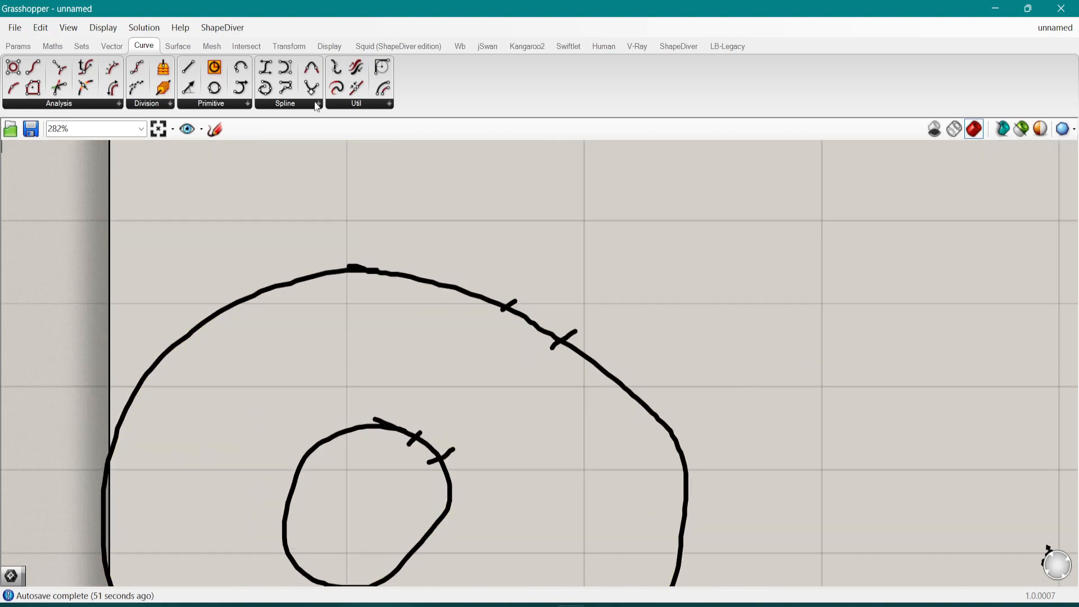
Sketch a dotted outline connecting the four tick marks into a segment between the inner and outer circles
click(213, 133)
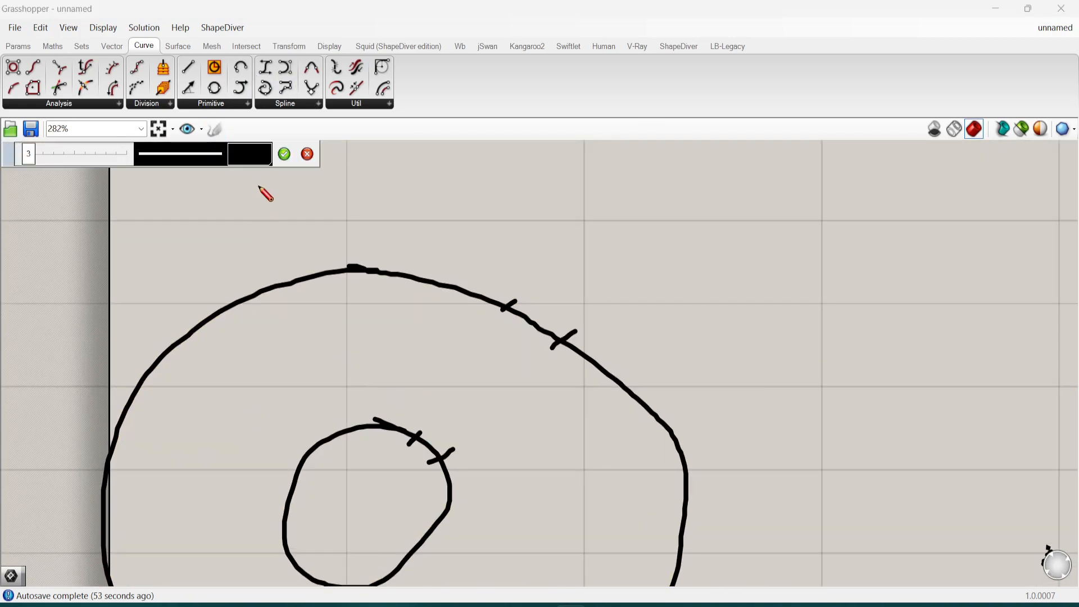
click(256, 160)
click(174, 166)
click(192, 175)
drag(419, 437, 466, 362)
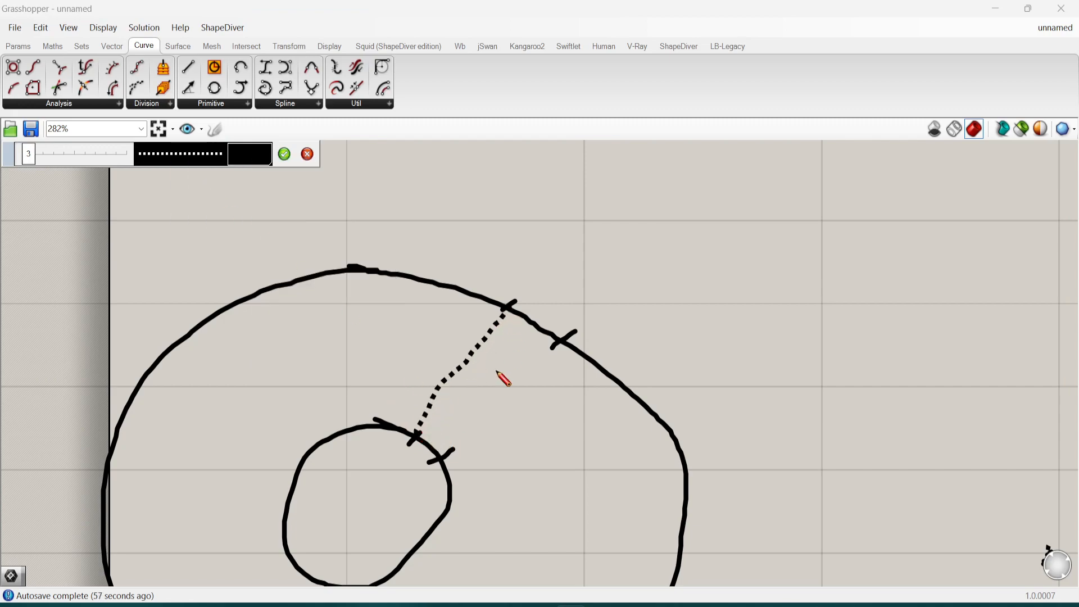
drag(446, 461, 537, 361)
drag(513, 317, 551, 339)
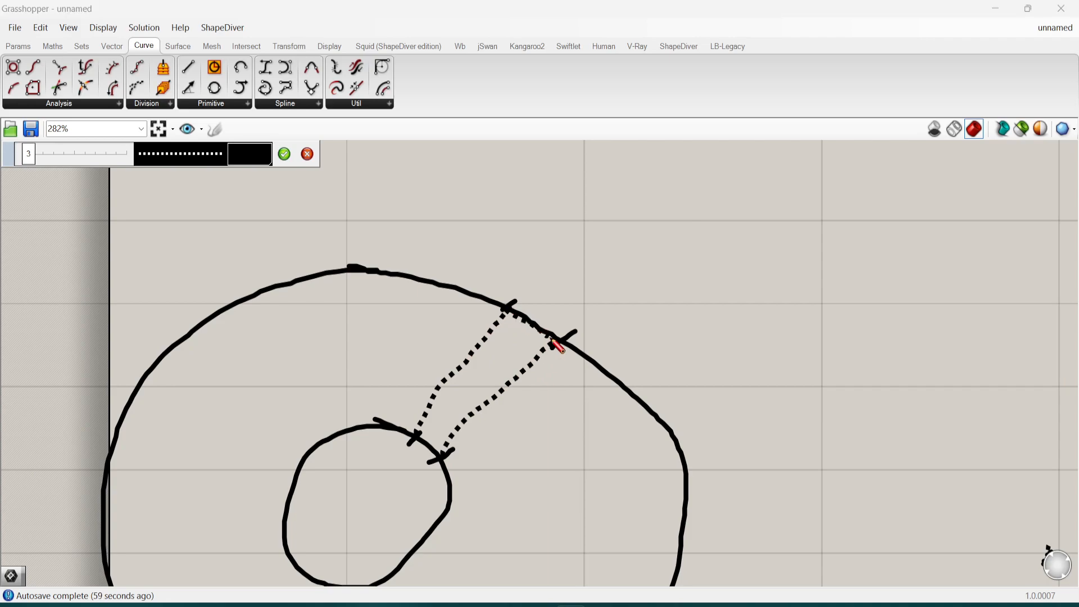
click(284, 154)
scroll(417, 284, down, 5)
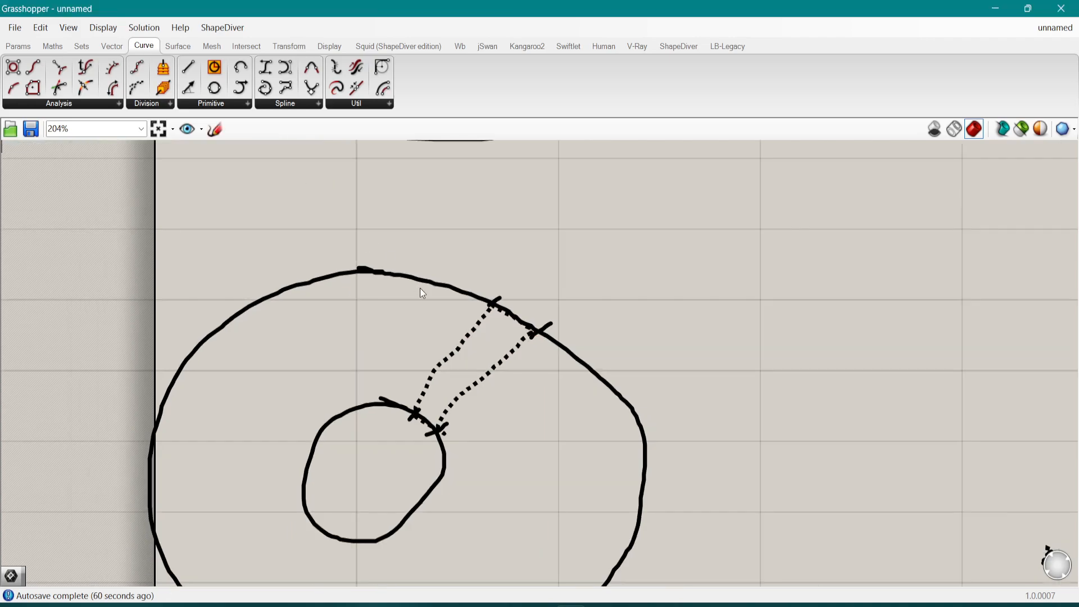
Place a separate copy of the dotted segment outline below the circles
right_drag(511, 256, 531, 208)
mouse_move(531, 208)
mouse_down()
mouse_move(557, 348)
mouse_move(546, 529)
mouse_up()
right_drag(545, 529, 576, 197)
drag(570, 214, 566, 311)
click(593, 308)
Sketch solid outlines of adjoining segments that continue around from the copied dotted segment
click(215, 129)
scroll(569, 296, up, 3)
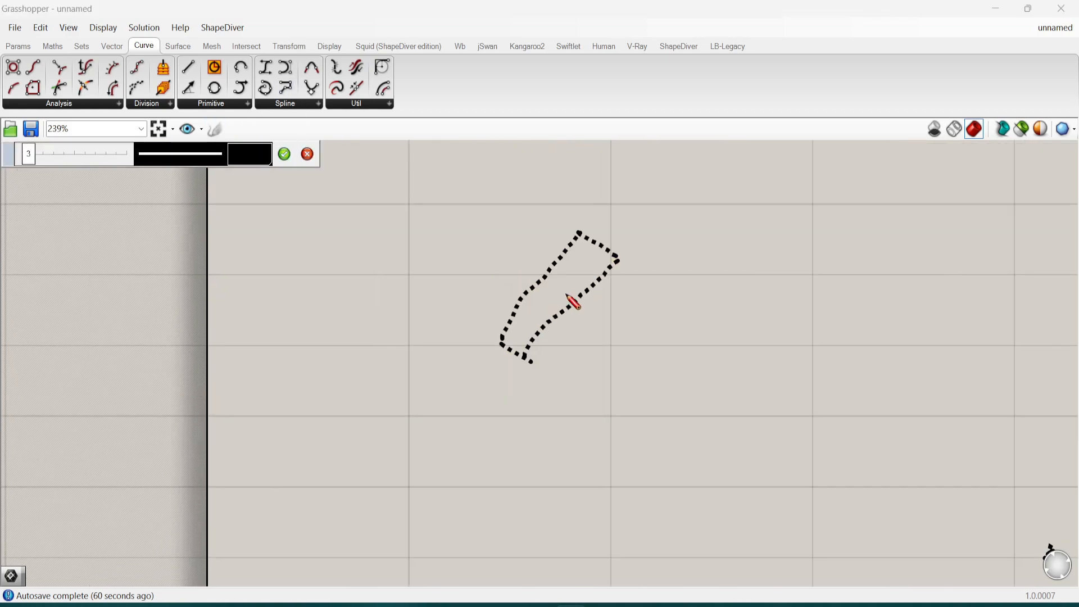
mouse_move(519, 347)
mouse_down()
mouse_move(547, 282)
mouse_move(588, 241)
mouse_move(607, 306)
mouse_move(520, 373)
mouse_move(622, 279)
mouse_up()
mouse_move(654, 311)
mouse_down()
mouse_move(572, 391)
mouse_move(542, 450)
mouse_up()
mouse_move(544, 405)
mouse_down()
mouse_move(645, 337)
mouse_move(676, 362)
mouse_move(621, 416)
mouse_move(540, 450)
mouse_up()
mouse_move(671, 395)
mouse_down()
mouse_move(668, 481)
mouse_move(536, 486)
mouse_move(595, 436)
mouse_up()
click(289, 158)
Sketch seven separate freehand lines of varying lengths and directions below the segment outlines
right_drag(590, 340, 583, 218)
click(216, 131)
scroll(375, 174, down, 3)
scroll(452, 335, up, 2)
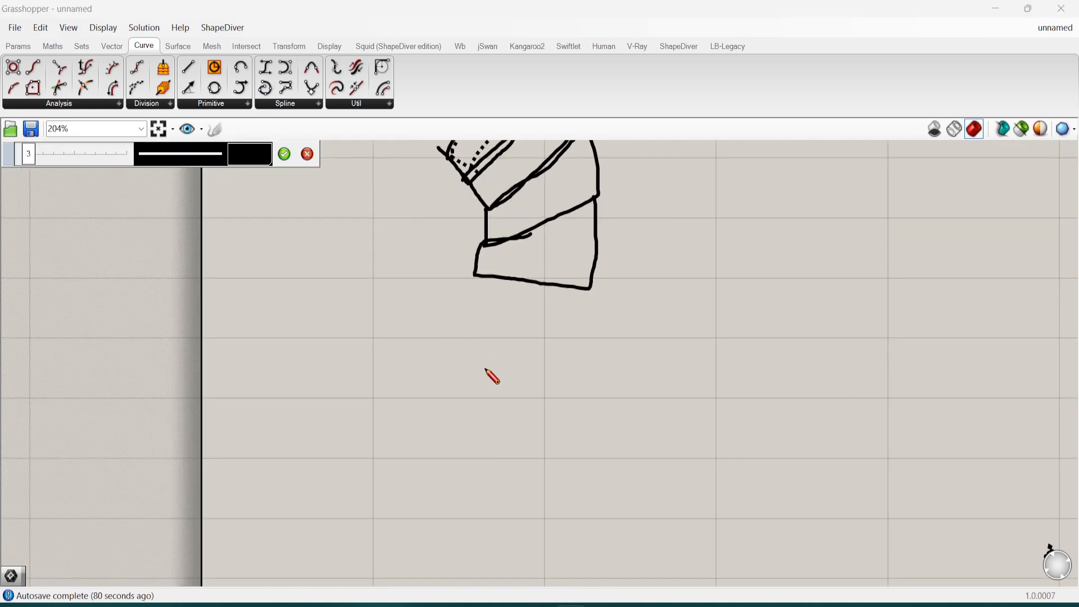
drag(447, 390, 503, 338)
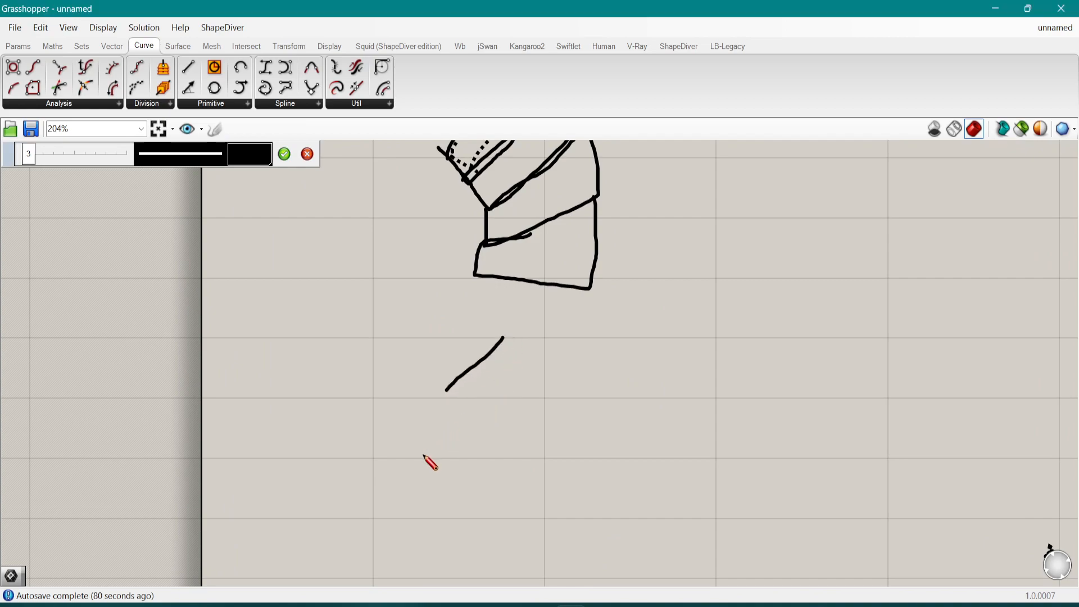
drag(424, 455, 625, 311)
drag(524, 460, 564, 444)
scroll(595, 421, down, 2)
drag(457, 481, 654, 481)
drag(533, 511, 616, 555)
drag(449, 491, 516, 587)
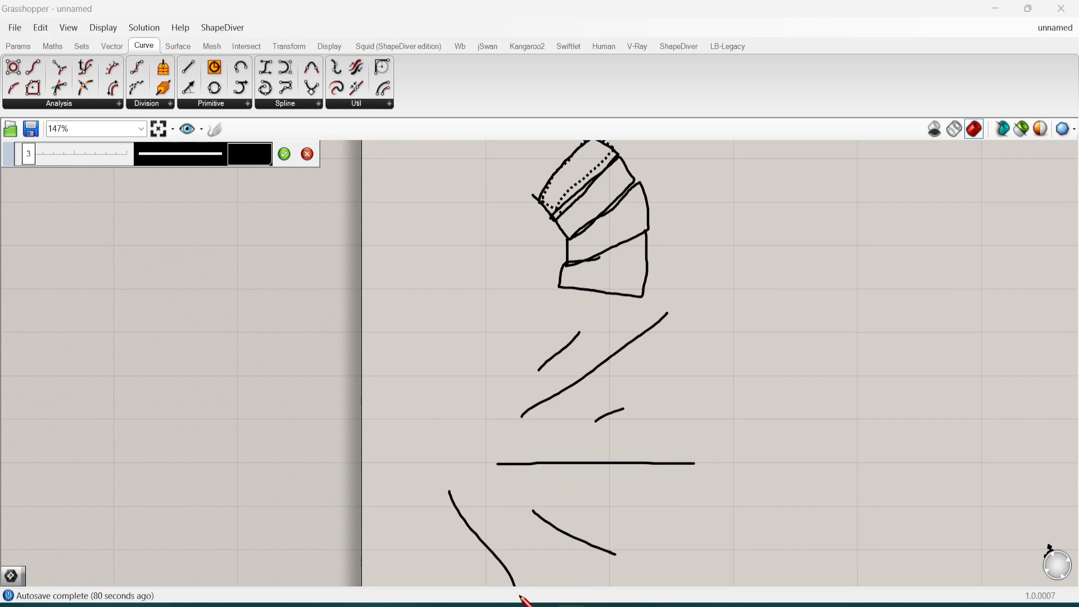
drag(427, 500, 417, 574)
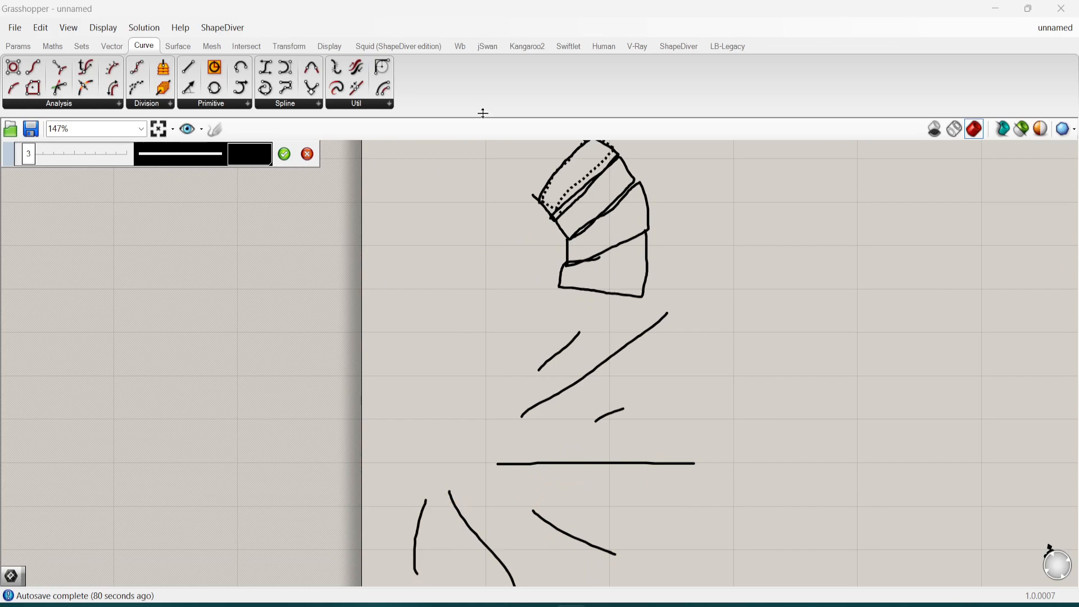
click(284, 153)
Review the sequence of concept sketches on the canvas, from the loose lines back up to the first cross
scroll(502, 365, down, 3)
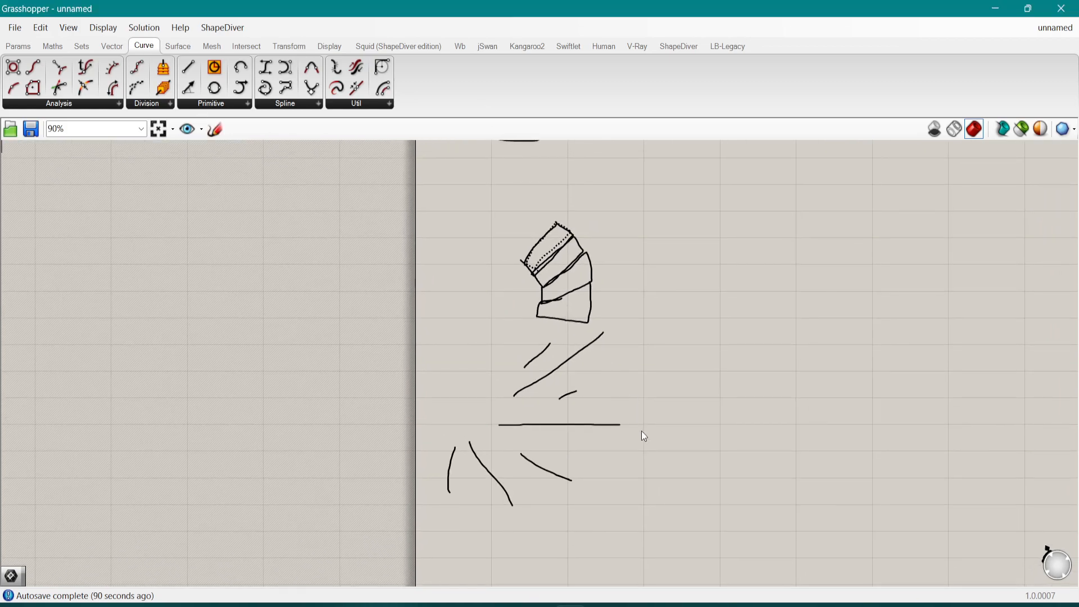
drag(610, 420, 638, 425)
scroll(657, 382, down, 3)
mouse_move(656, 314)
right_down()
mouse_move(606, 348)
mouse_move(667, 365)
mouse_move(679, 384)
right_up()
scroll(679, 384, down, 2)
right_drag(668, 339, 595, 387)
right_drag(600, 269, 600, 333)
scroll(528, 227, up, 3)
right_drag(588, 294, 568, 326)
scroll(530, 236, up, 3)
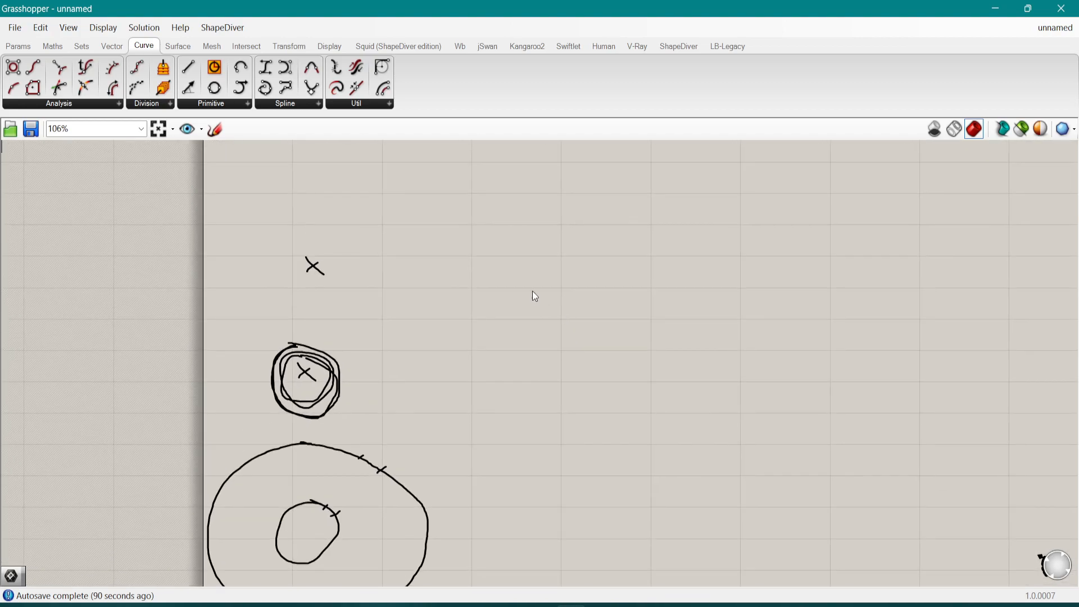
scroll(551, 294, up, 3)
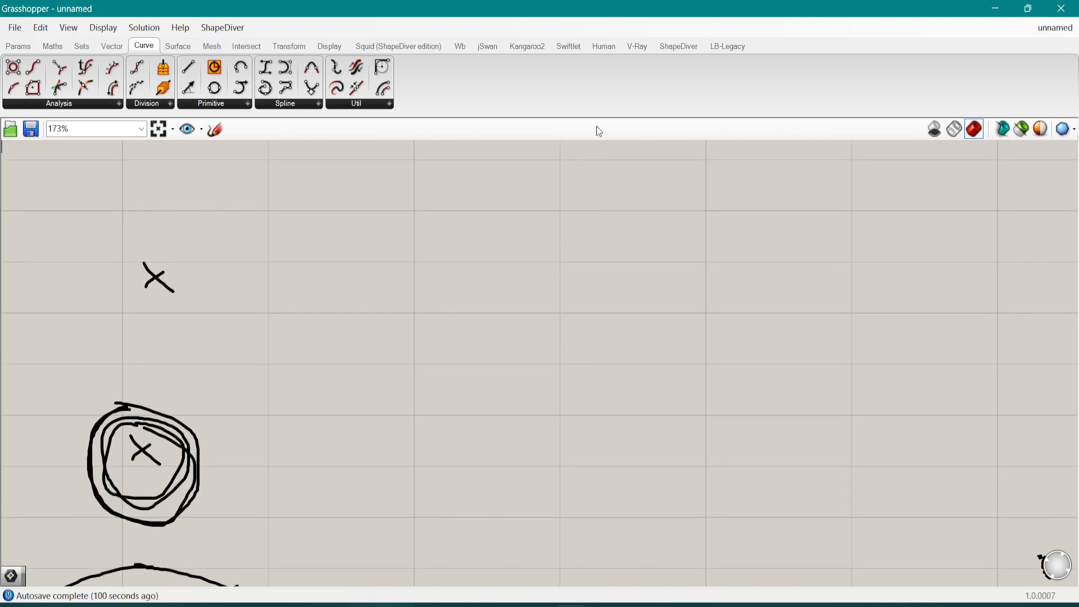
Tile the Grasshopper window beside Rhino and add a Circle component with Plane and Radius inputs to an empty canvas area
key(super+Right)
right_drag(917, 311, 798, 322)
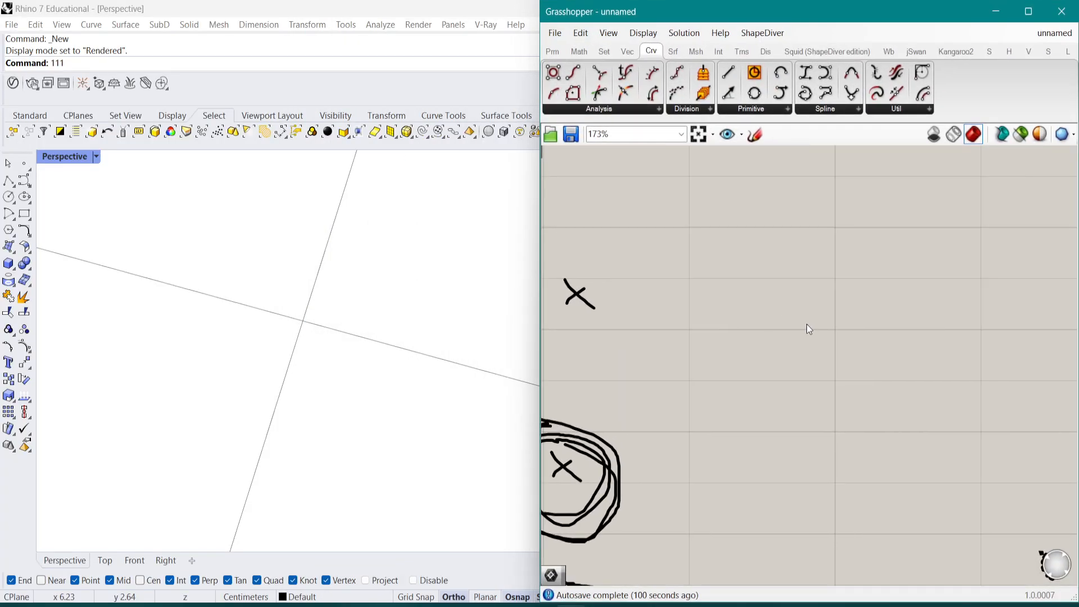
scroll(798, 322, down, 2)
right_drag(920, 329, 814, 344)
double_click(827, 344)
text(circle)
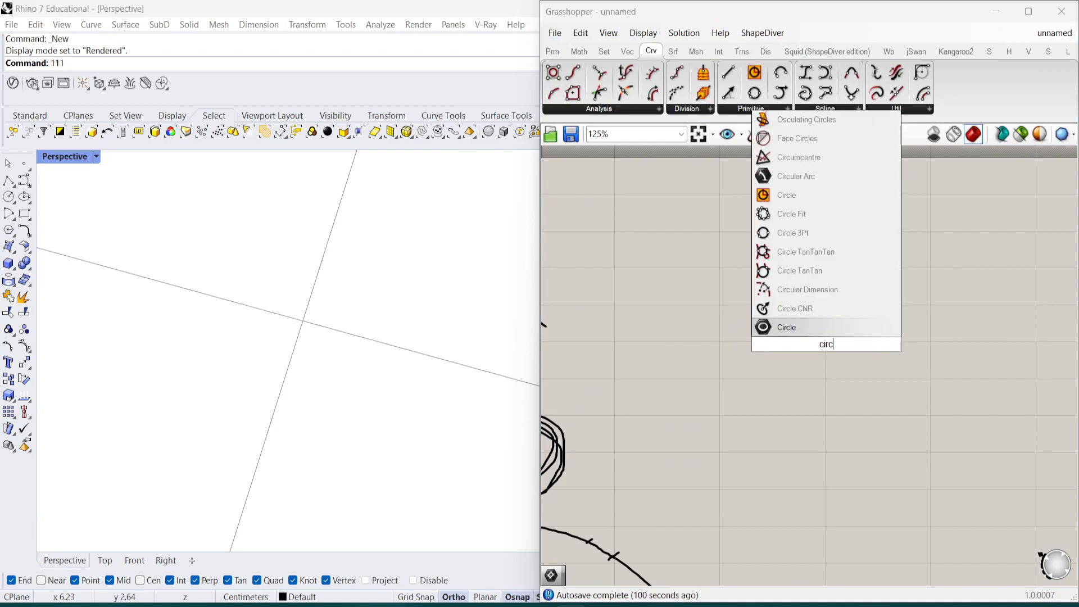
click(804, 196)
drag(841, 352, 903, 345)
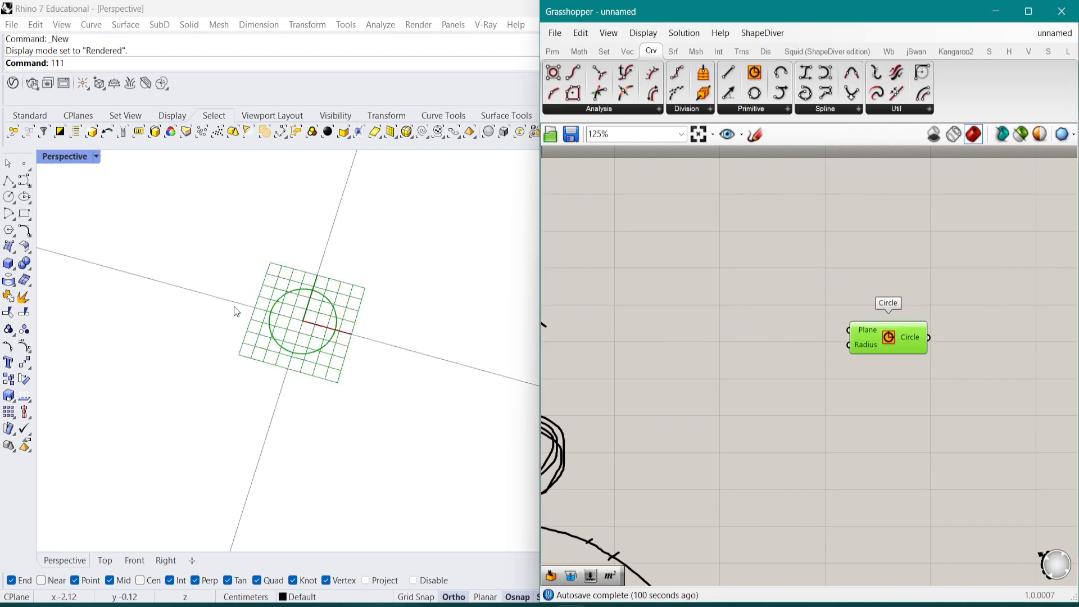
Add a Series component in front of the Circle component
right_drag(236, 308, 234, 241)
mouse_move(883, 343)
right_down()
mouse_move(811, 362)
mouse_move(894, 361)
right_up()
double_click(724, 414)
text(ser)
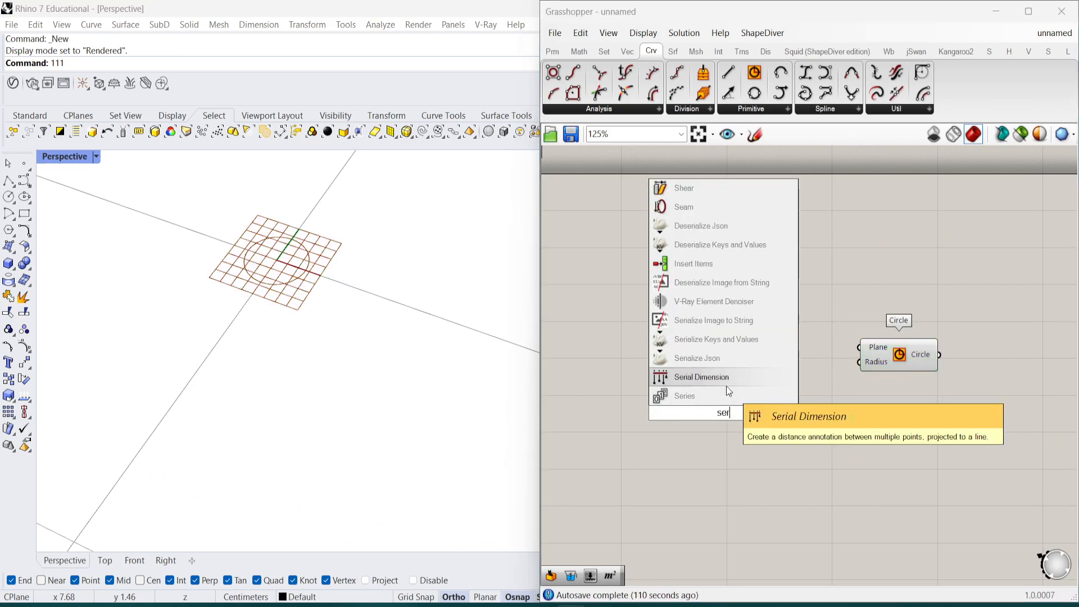
click(691, 339)
Add a Random component in front of the Circle component and delete the Series component
double_click(688, 433)
text(rang)
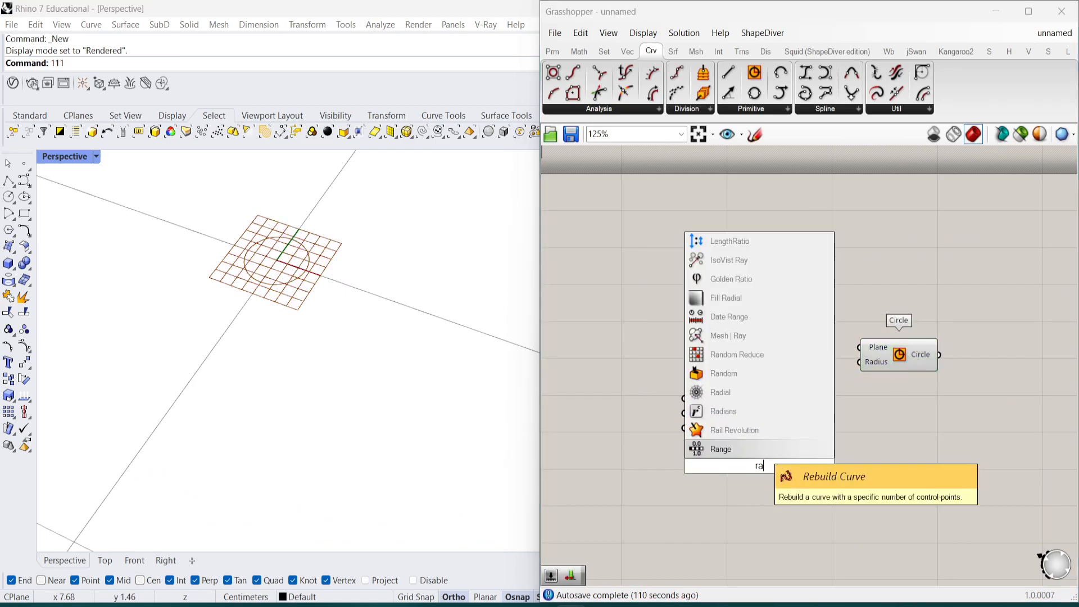
key(BackSpace)
text(dom)
click(724, 449)
click(725, 408)
key(Delete)
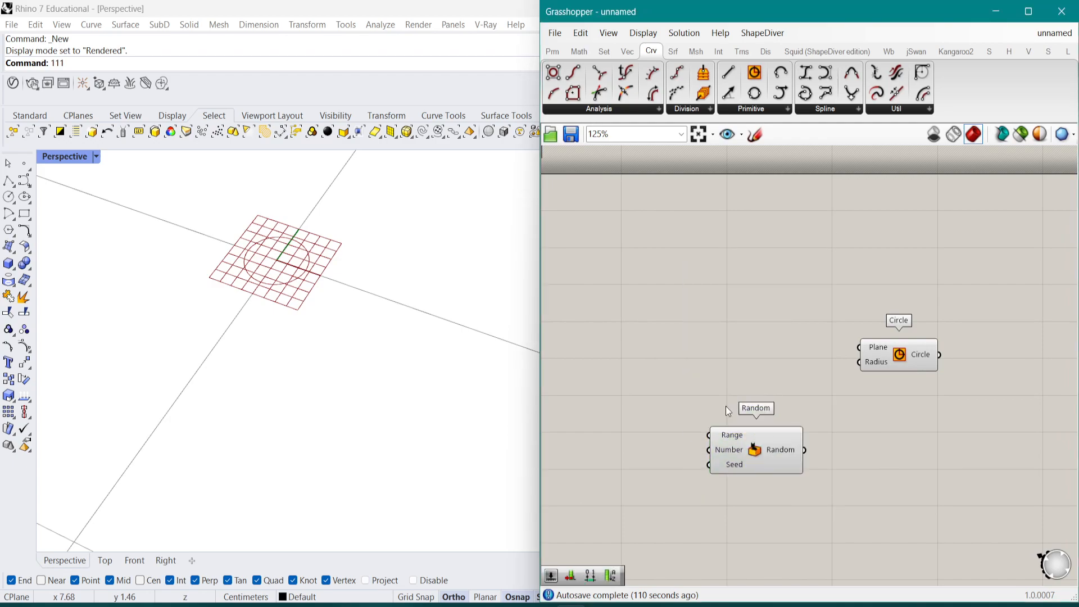
Add a Construct Domain component in front of the Random component and space out the Random and Circle components
double_click(582, 440)
text(construct domain)
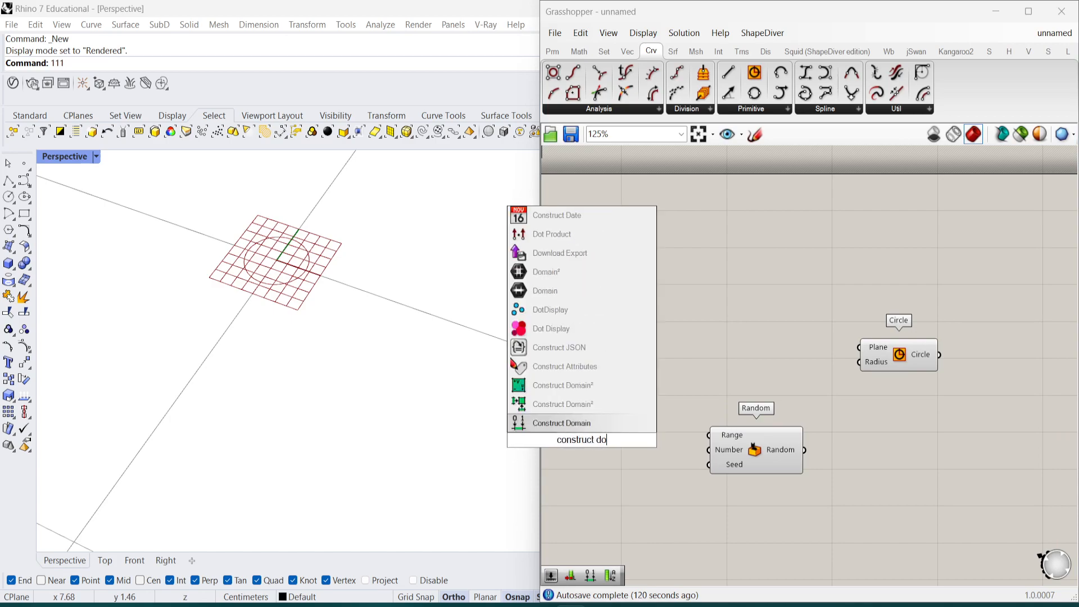
key(Return)
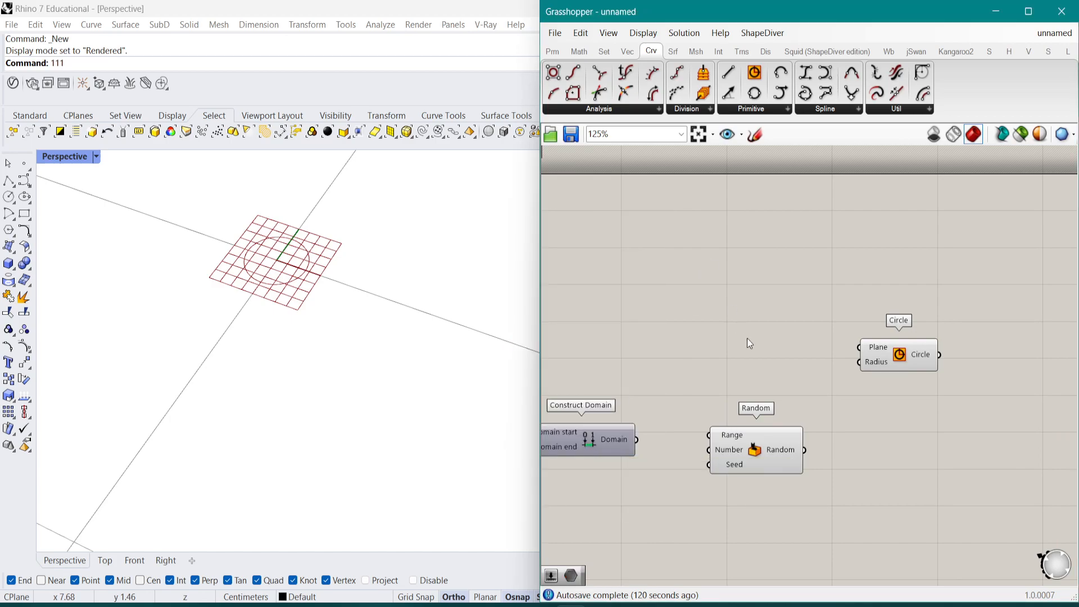
drag(735, 462, 815, 450)
drag(890, 367, 1006, 365)
drag(577, 448, 706, 436)
Add number sliders set to 2.00 and 7.78 and connect them to Construct Domain's Domain start and Domain end inputs
right_drag(578, 433, 733, 338)
double_click(646, 425)
text(2.00)
key(Return)
scroll(646, 423, down, 3)
scroll(791, 341, up, 4)
drag(745, 336, 714, 343)
right_drag(888, 330, 808, 351)
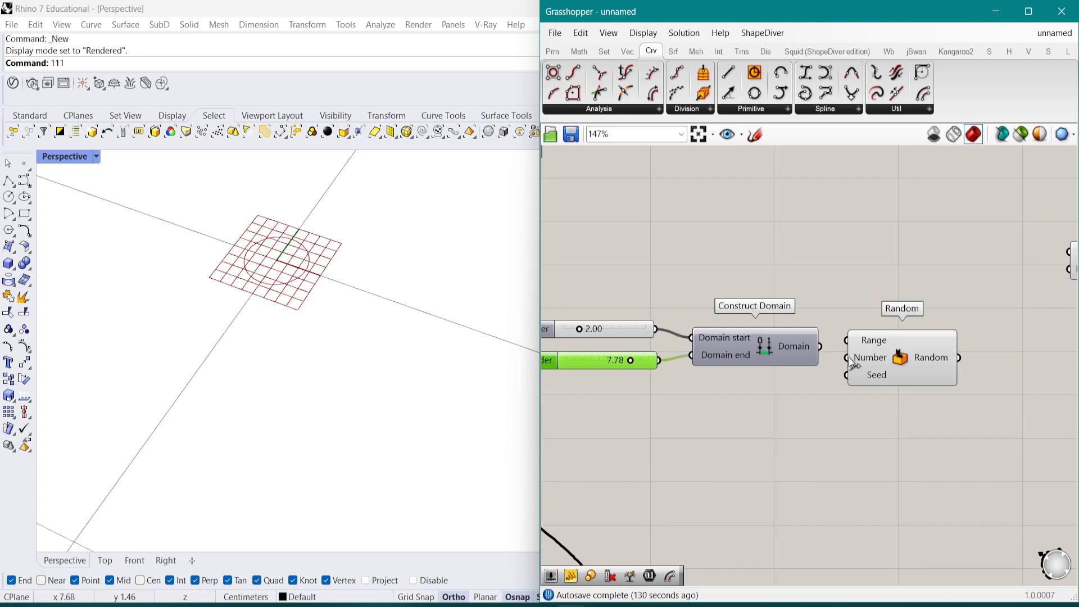
Connect the Construct Domain output to Random's Range input and the Random output to Circle's Radius input
drag(847, 341, 821, 347)
right_drag(877, 344, 720, 375)
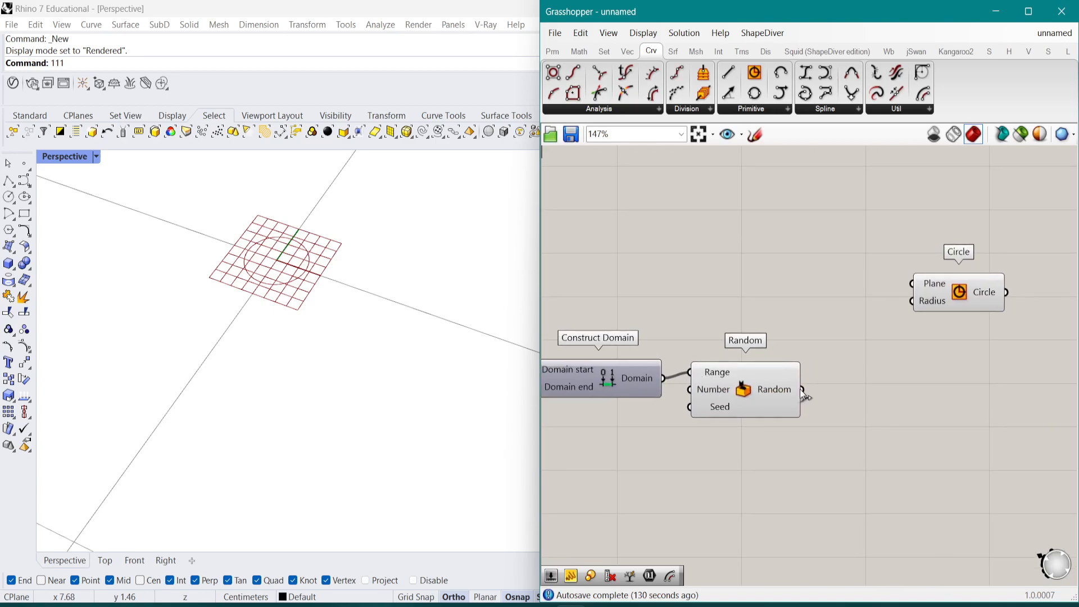
drag(902, 320, 913, 302)
drag(777, 385, 860, 373)
right_drag(731, 402, 823, 405)
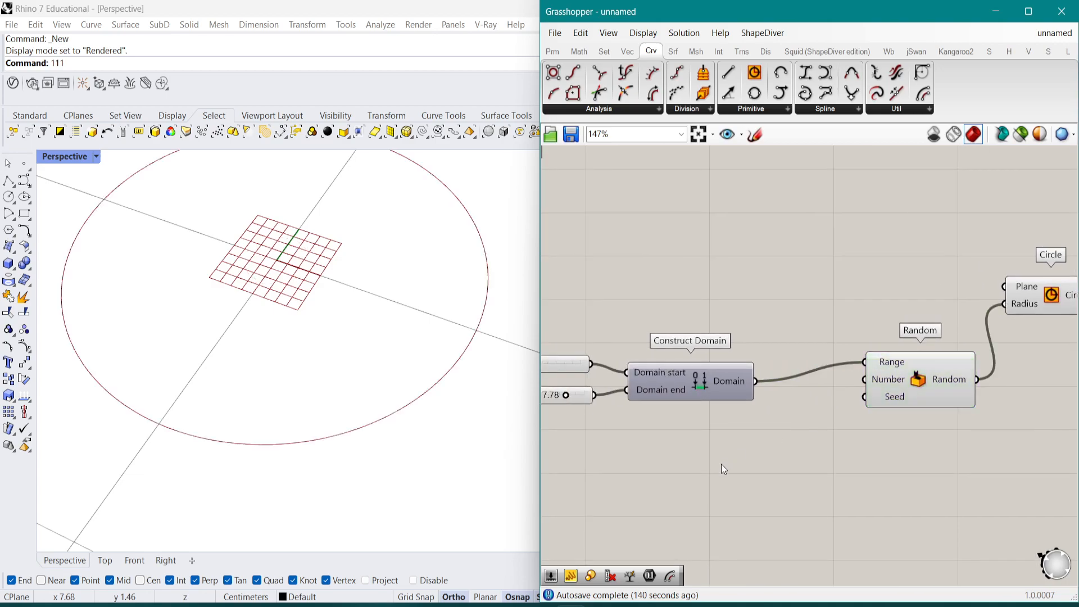
Add a number slider with value 22, name it CircleAmount, and connect it to Random's Number input
double_click(721, 464)
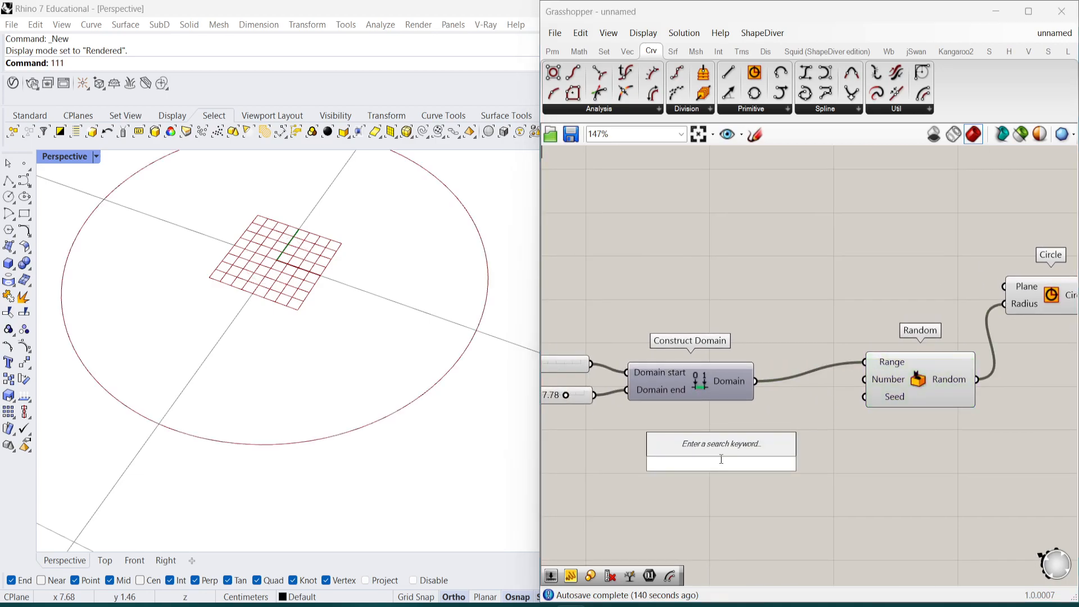
text(22)
key(Return)
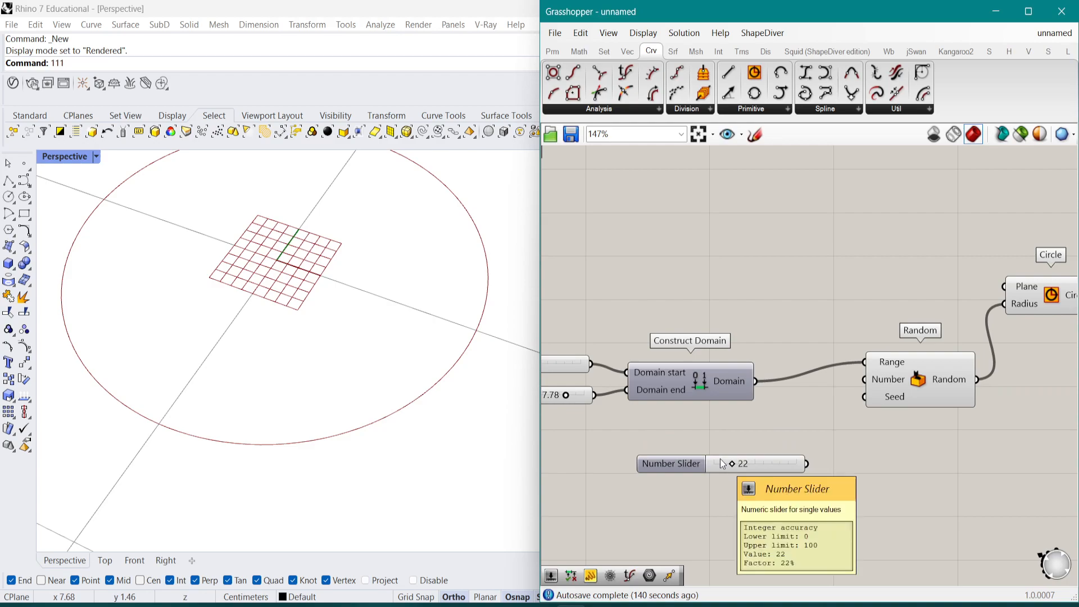
double_click(674, 465)
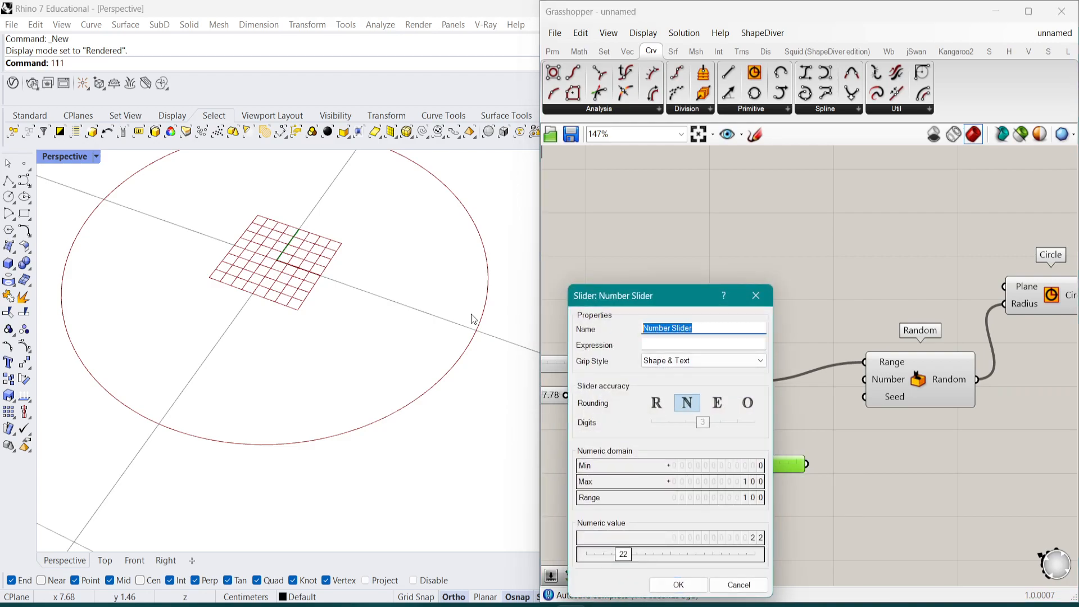
text(CircleAmount)
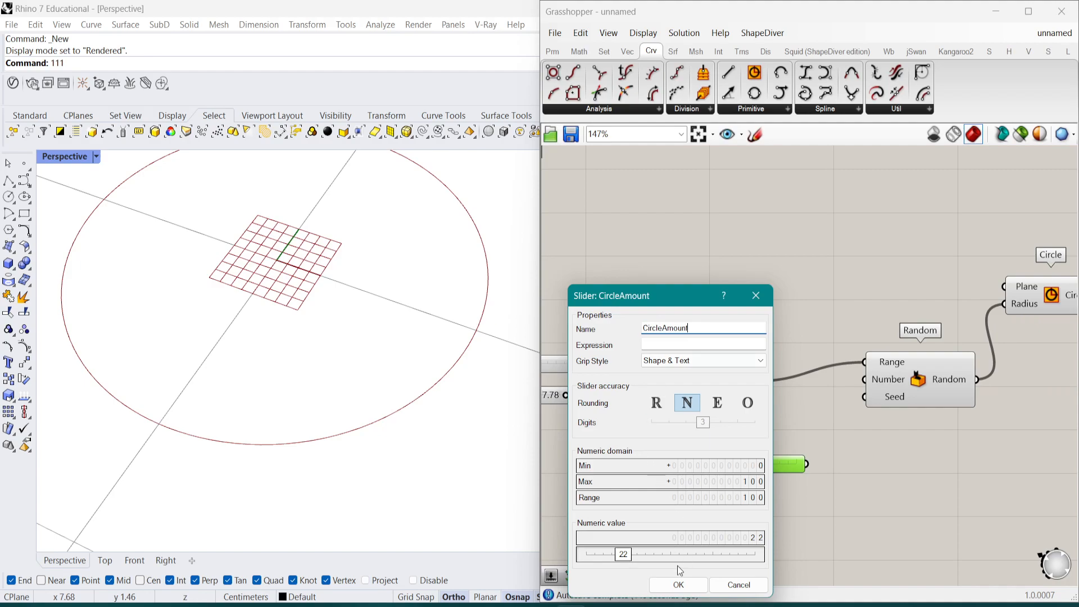
click(679, 584)
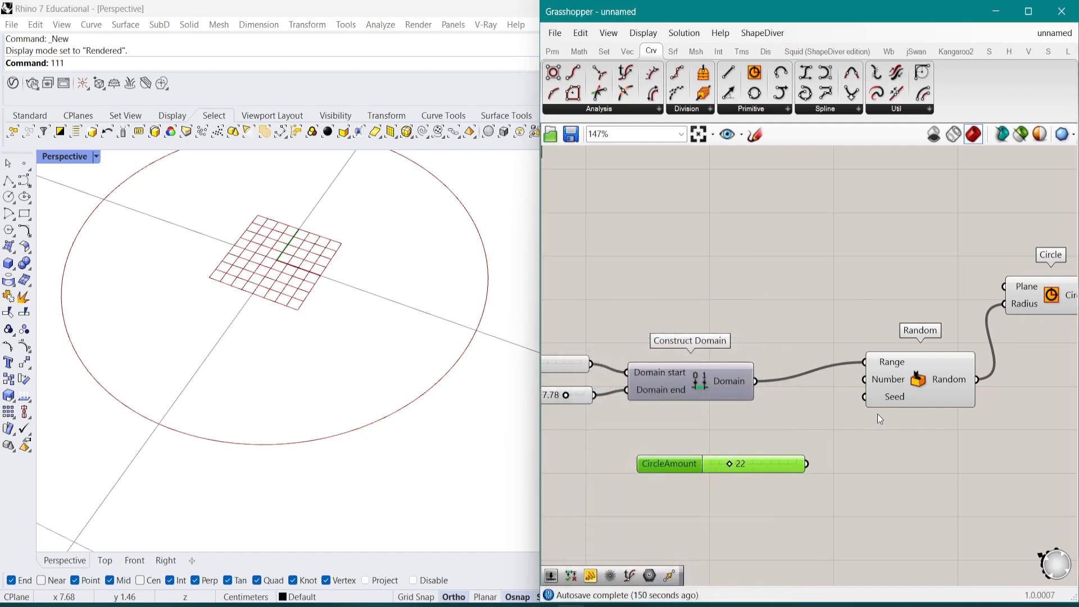
drag(876, 387, 873, 384)
right_drag(912, 364, 872, 375)
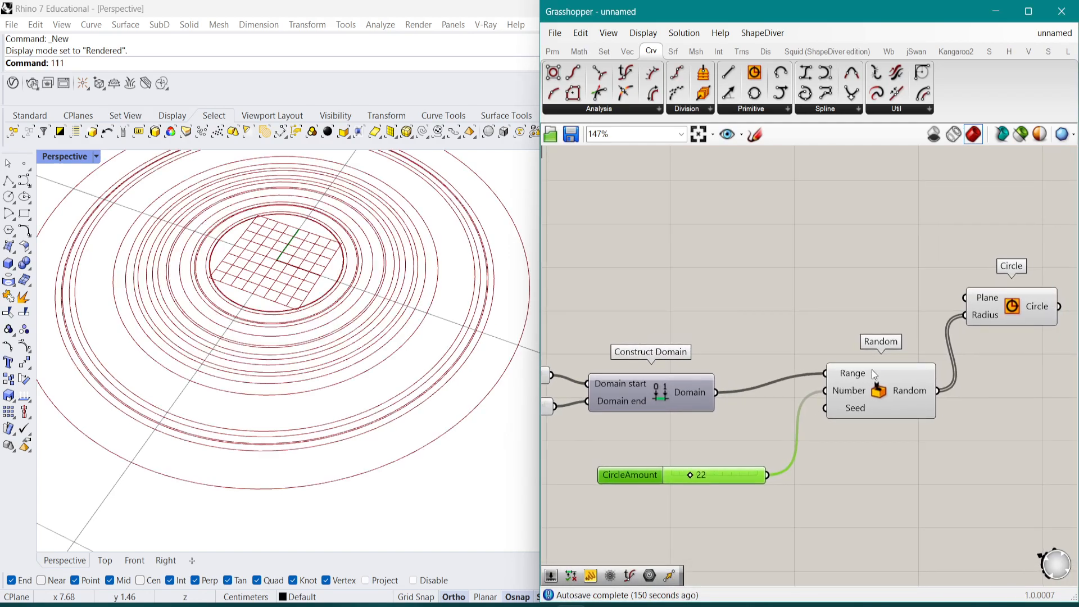
scroll(187, 241, down, 4)
shift+right_drag(212, 276, 313, 229)
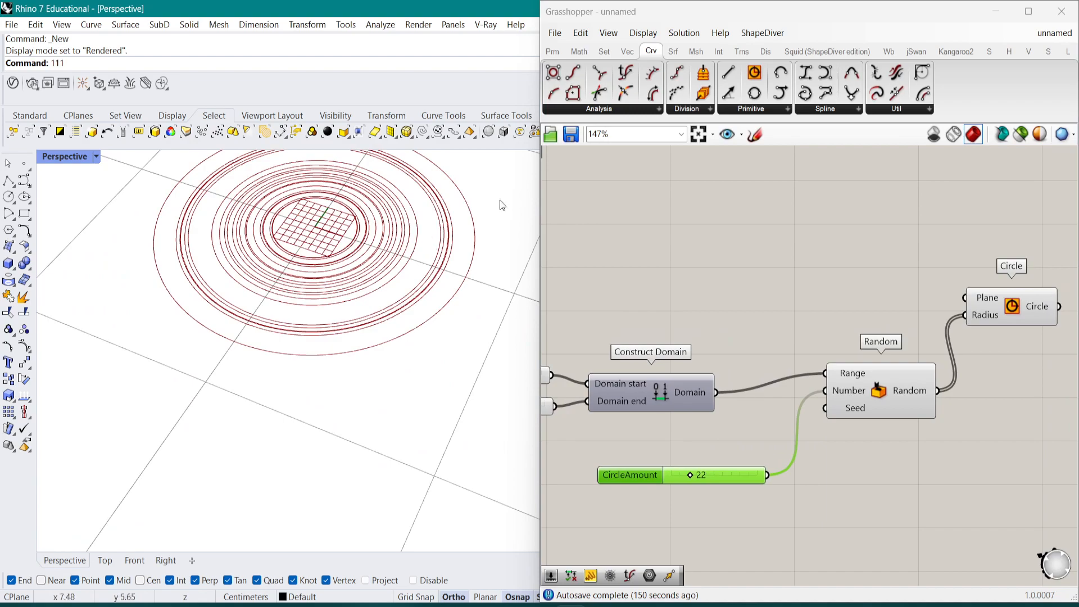
Set the CircleAmount slider to 4
scroll(778, 494, up, 3)
drag(623, 468, 616, 483)
scroll(733, 363, down, 1)
scroll(309, 280, down, 2)
scroll(360, 322, down, 2)
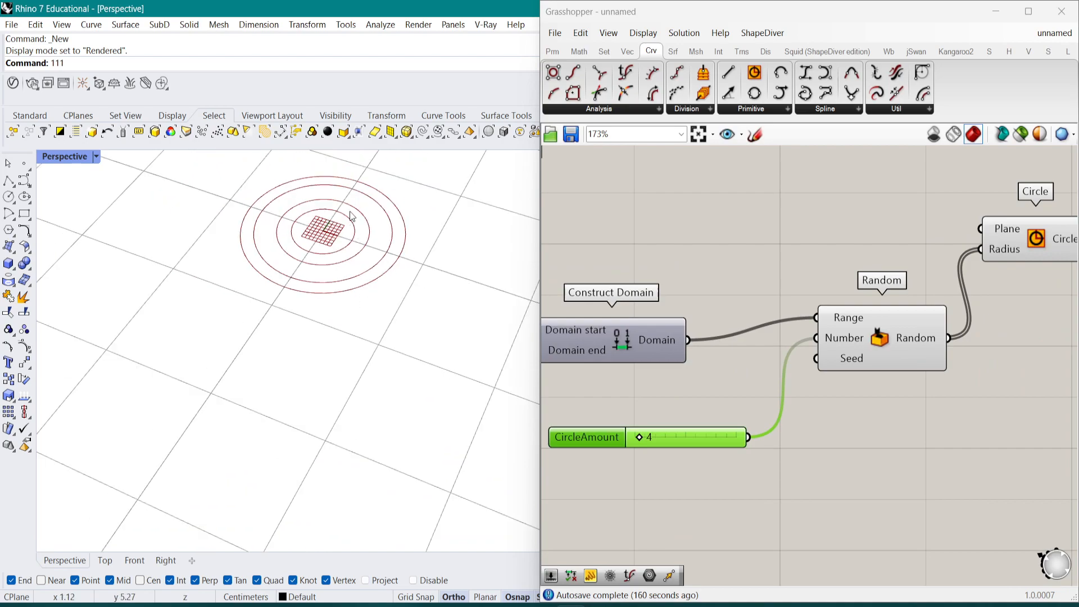
scroll(758, 384, down, 3)
Duplicate the whole circle definition, including its sliders, Construct Domain, Random and Circle components, and place the copy below the original
right_drag(758, 384, 995, 168)
scroll(808, 301, down, 4)
right_drag(807, 301, 800, 225)
right_drag(851, 259, 673, 431)
scroll(705, 320, up, 4)
scroll(922, 203, down, 1)
drag(915, 203, 593, 368)
right_drag(734, 285, 831, 281)
drag(830, 281, 887, 299)
right_drag(888, 299, 788, 289)
scroll(911, 358, up, 2)
click(912, 360)
scroll(930, 342, down, 2)
drag(990, 189, 667, 355)
right_drag(852, 336, 808, 297)
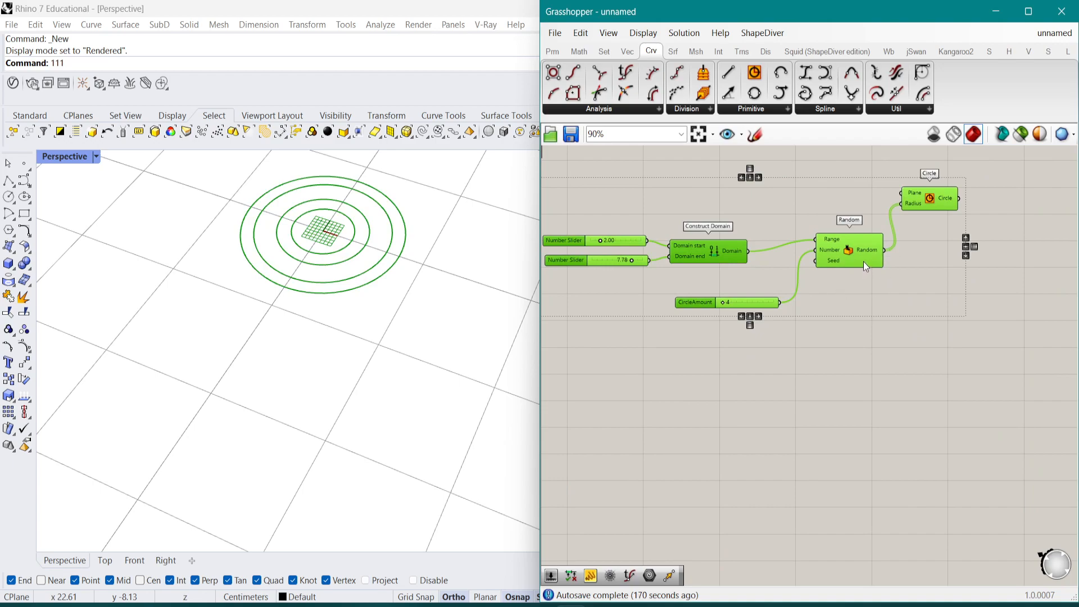
mouse_move(864, 260)
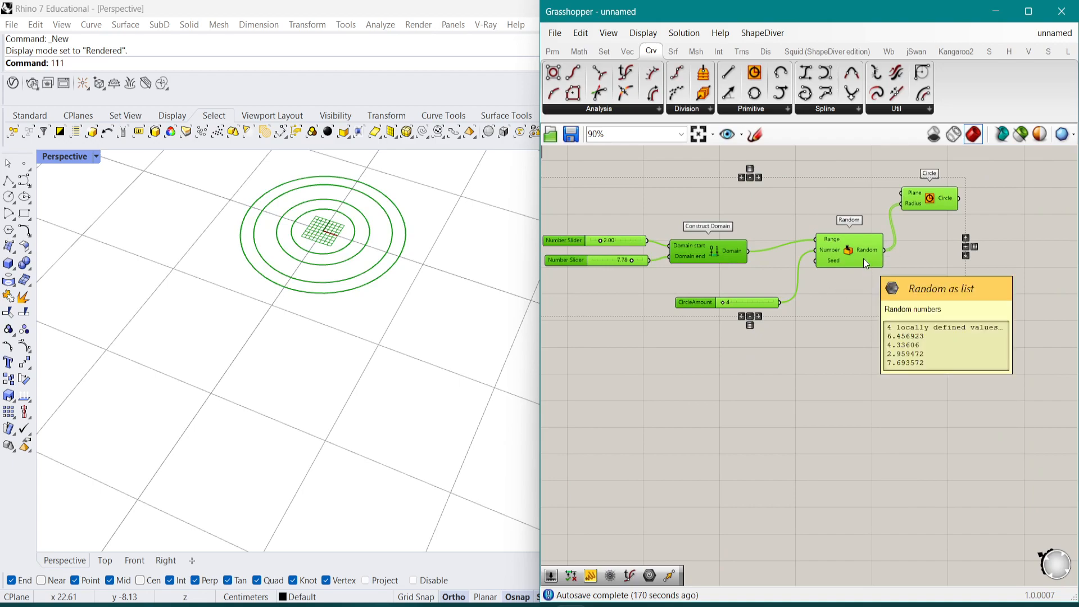
key(ctrl+c)
key(ctrl+v)
drag(866, 256, 891, 426)
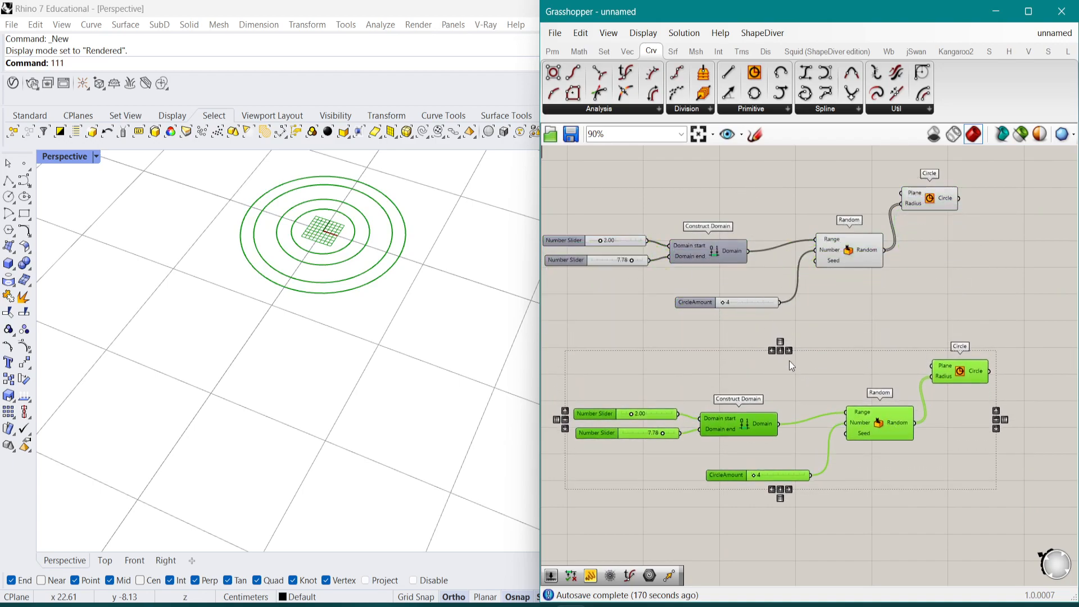
click(789, 366)
Set the copied definition's domain start slider to 8.66 and its domain end slider to 21.00, raising that slider's upper limit
scroll(690, 395, up, 5)
drag(617, 384, 674, 384)
double_click(590, 417)
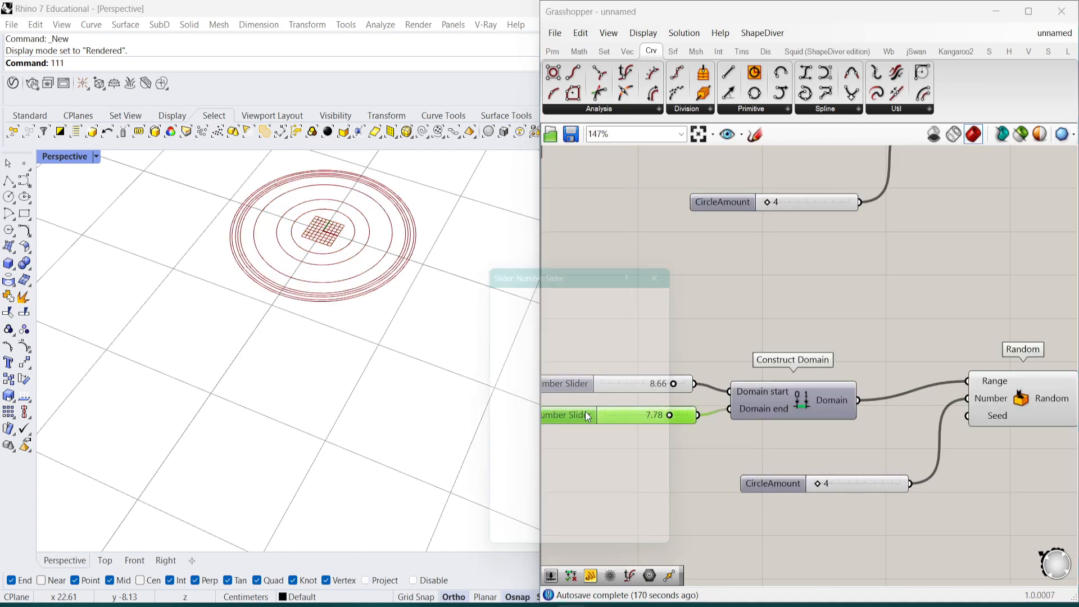
drag(649, 439, 647, 434)
click(604, 550)
drag(635, 417, 760, 389)
scroll(760, 389, down, 3)
Line up each Circle component level with the Random component that feeds it
drag(941, 351, 983, 406)
right_drag(988, 382, 945, 409)
drag(871, 172, 956, 227)
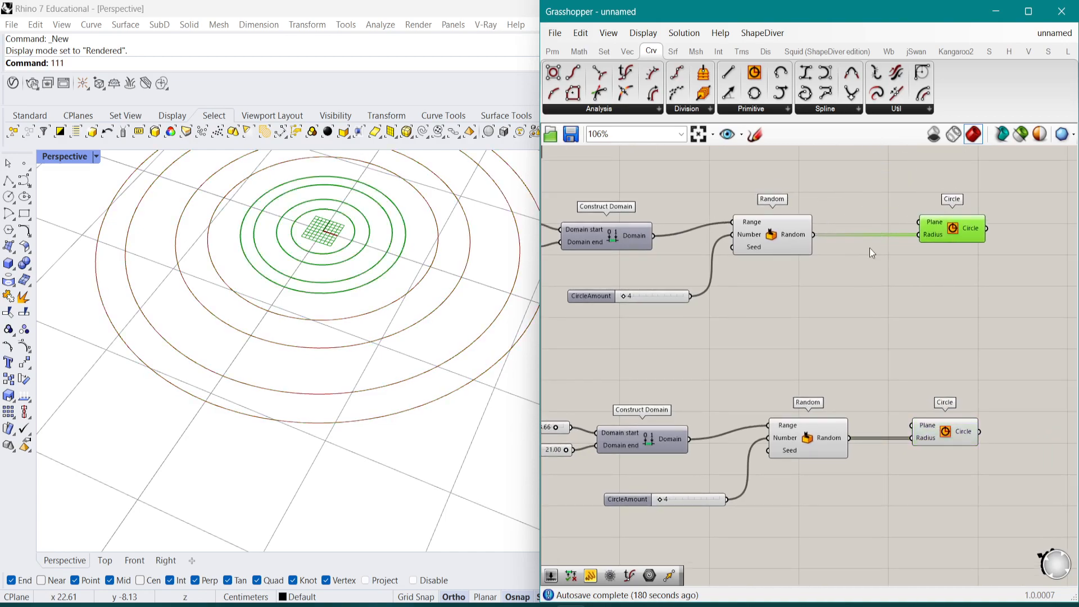
right_drag(872, 252, 829, 249)
scroll(811, 252, down, 2)
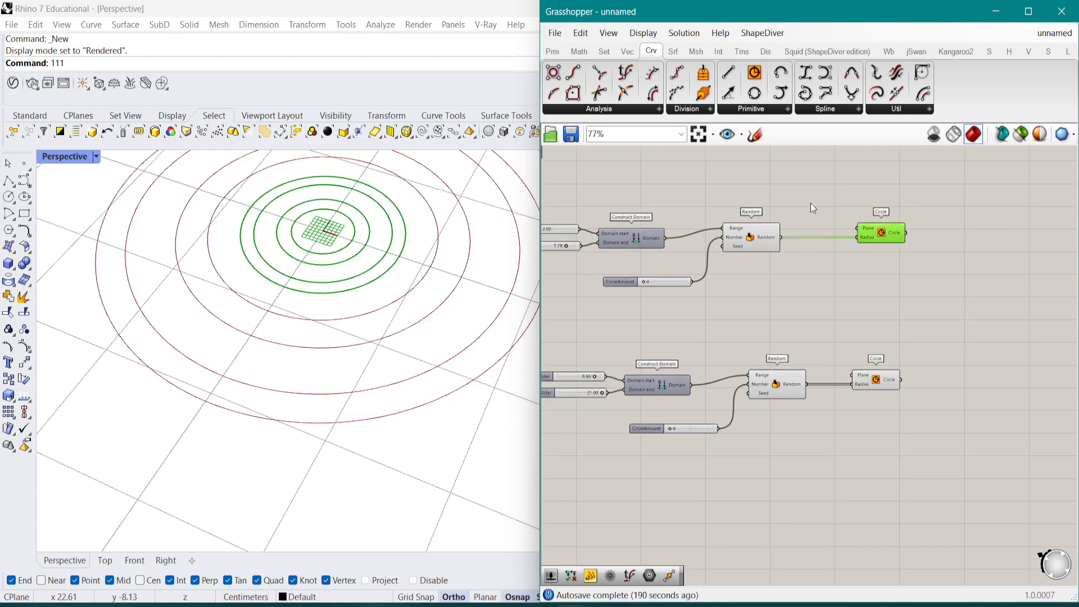
click(877, 385)
click(882, 232)
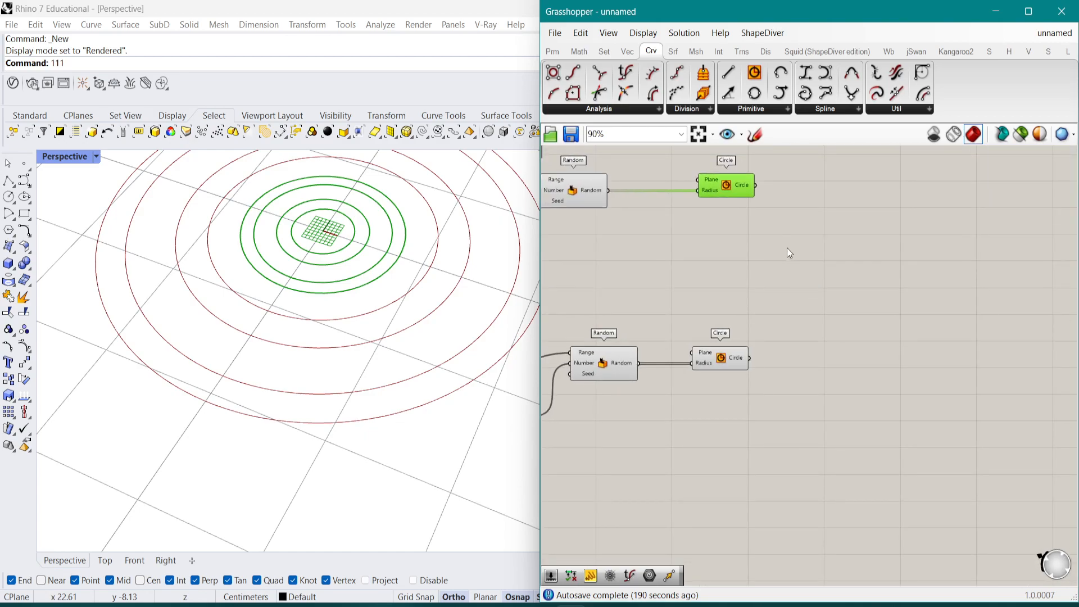
Add an Evaluate Curve component after the upper Circle component
right_drag(787, 250, 780, 286)
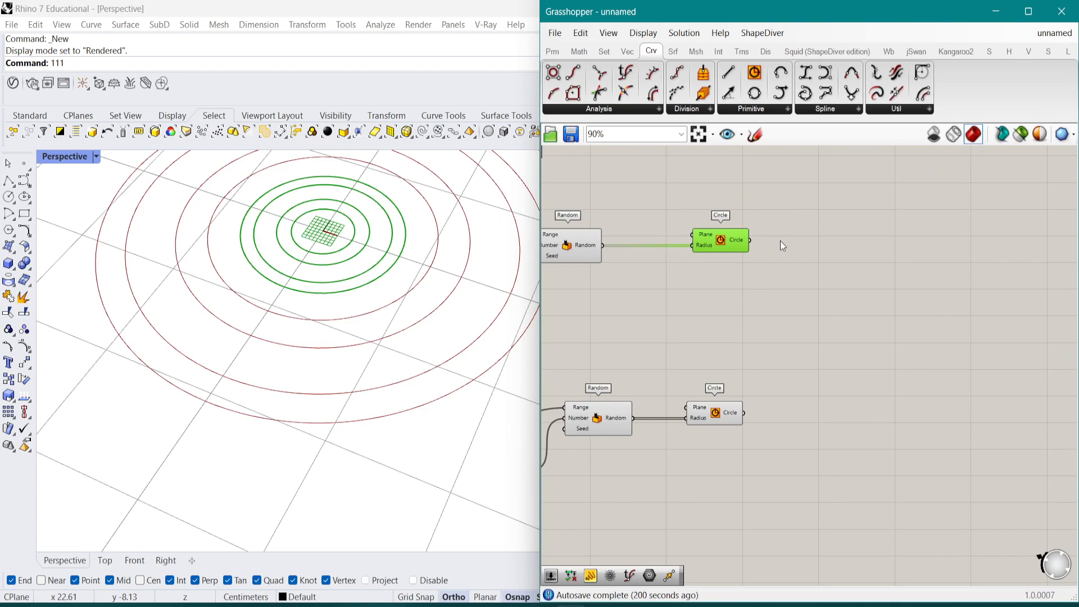
scroll(760, 287, up, 2)
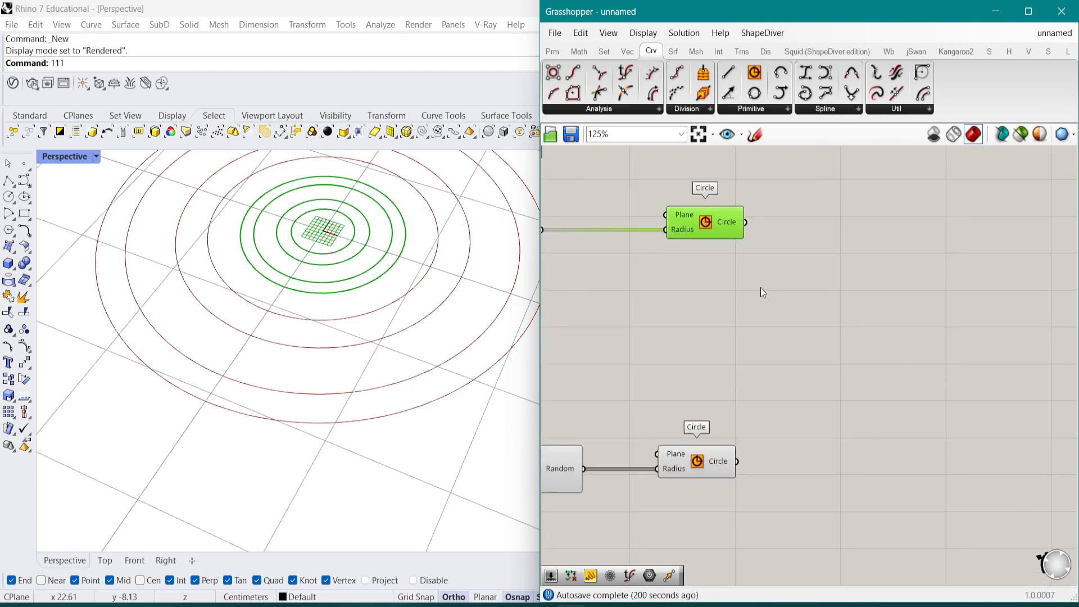
double_click(767, 315)
text(eva)
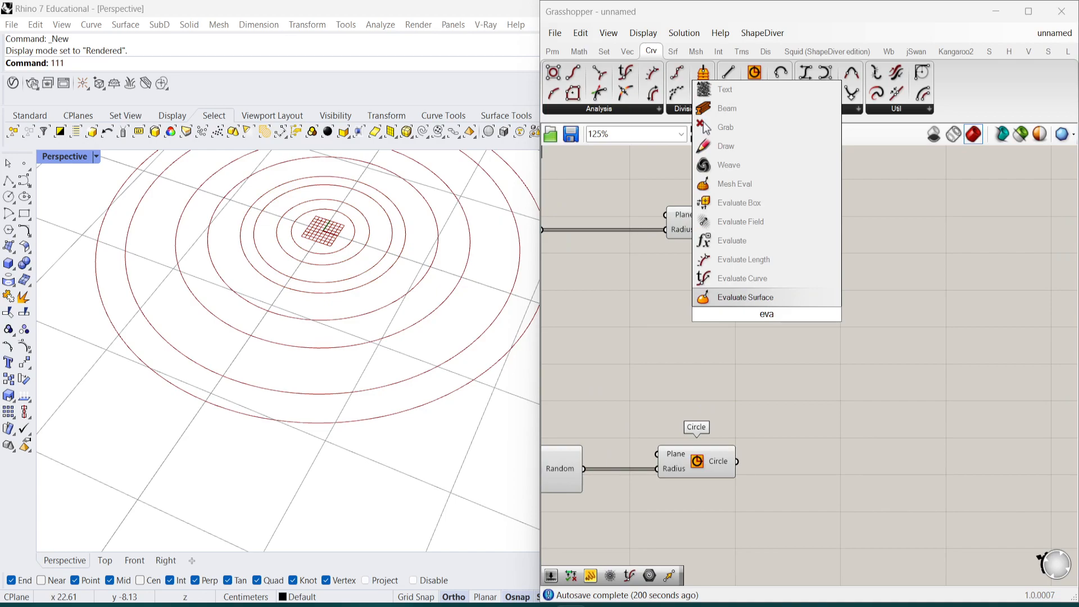
key(Up)
key(Up)
key(Down)
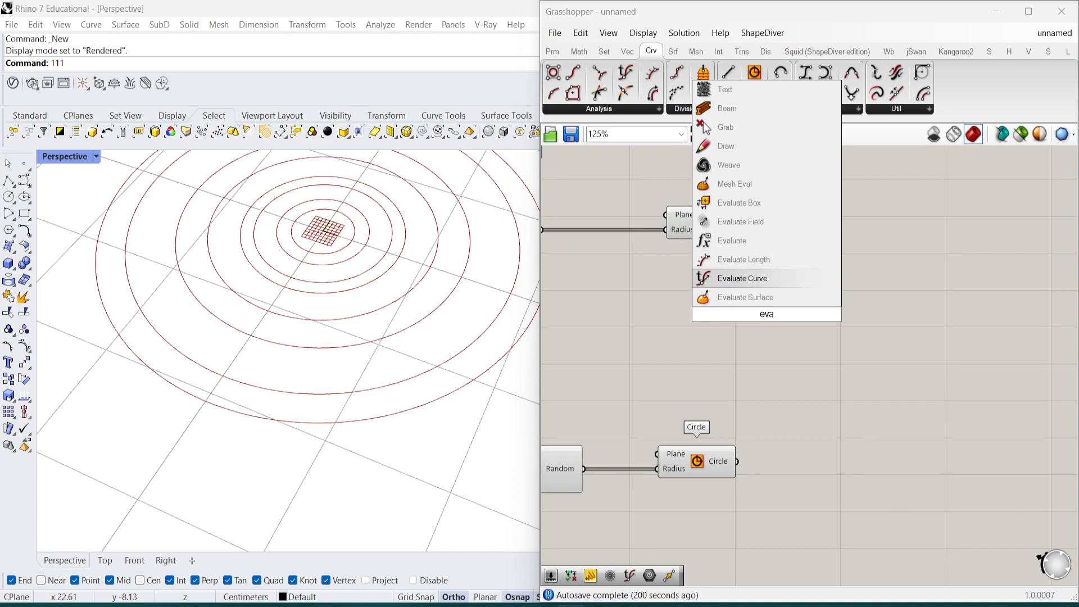
key(Return)
drag(767, 315, 872, 270)
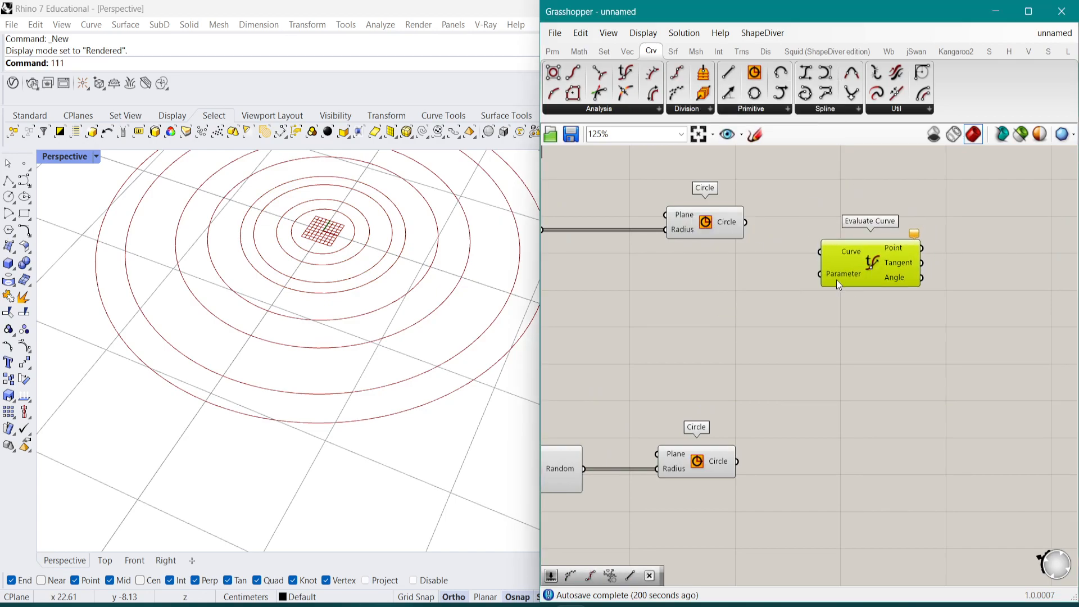
Connect the upper Circle output to Evaluate Curve's Curve input and line the two components up
scroll(764, 232, up, 5)
drag(724, 209, 848, 239)
drag(917, 254, 923, 231)
right_drag(924, 231, 834, 293)
drag(835, 292, 893, 291)
scroll(872, 293, down, 1)
click(633, 275)
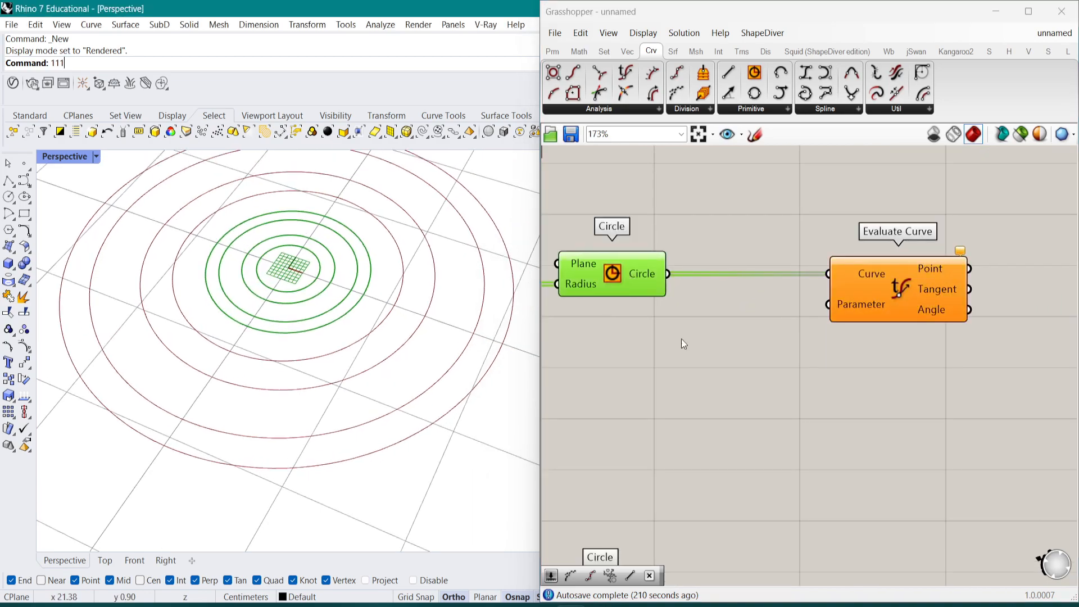
Add a number slider with value 2.00 and connect it to Evaluate Curve's Parameter input
double_click(677, 395)
text(2.00)
key(Return)
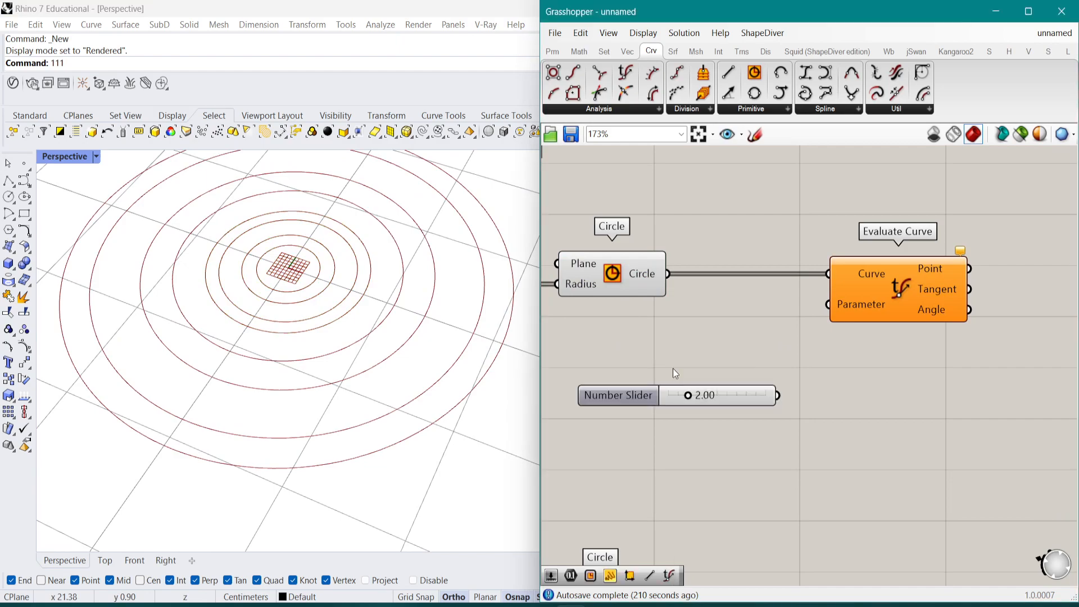
drag(827, 307, 778, 396)
mouse_move(885, 298)
mouse_down()
mouse_move(900, 280)
mouse_move(892, 296)
mouse_up()
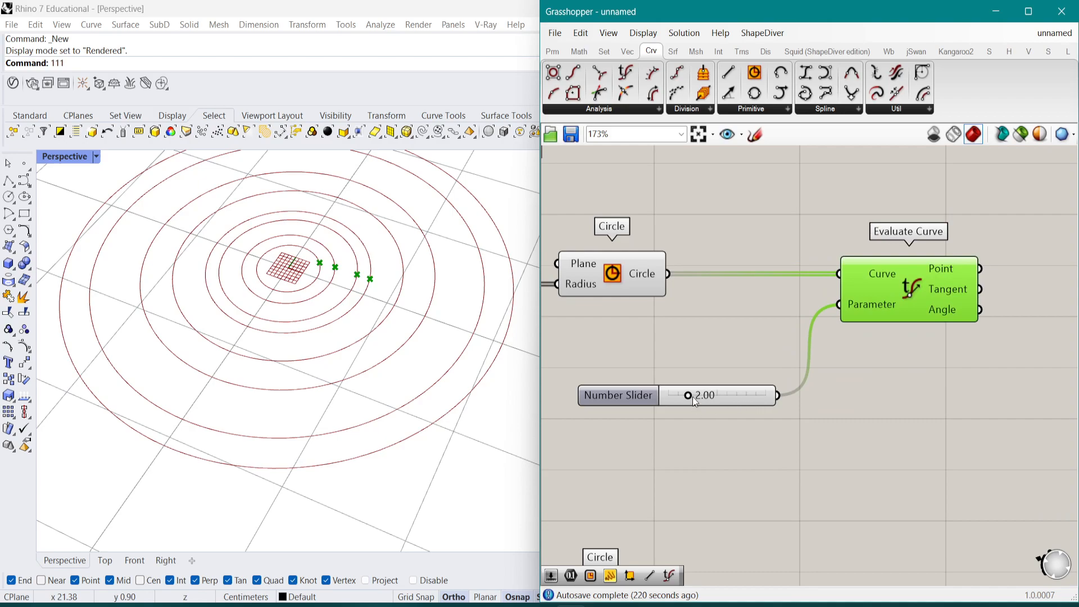
Move the parameter slider up to 10.00 and reparameterize Evaluate Curve's Curve input
drag(691, 397, 808, 413)
right_click(874, 280)
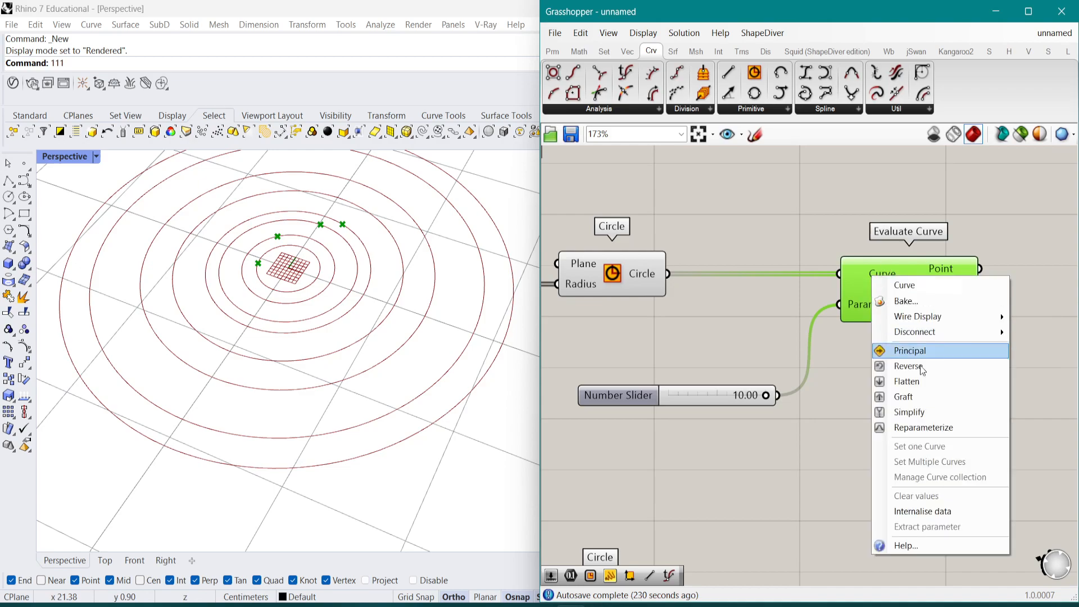
click(949, 428)
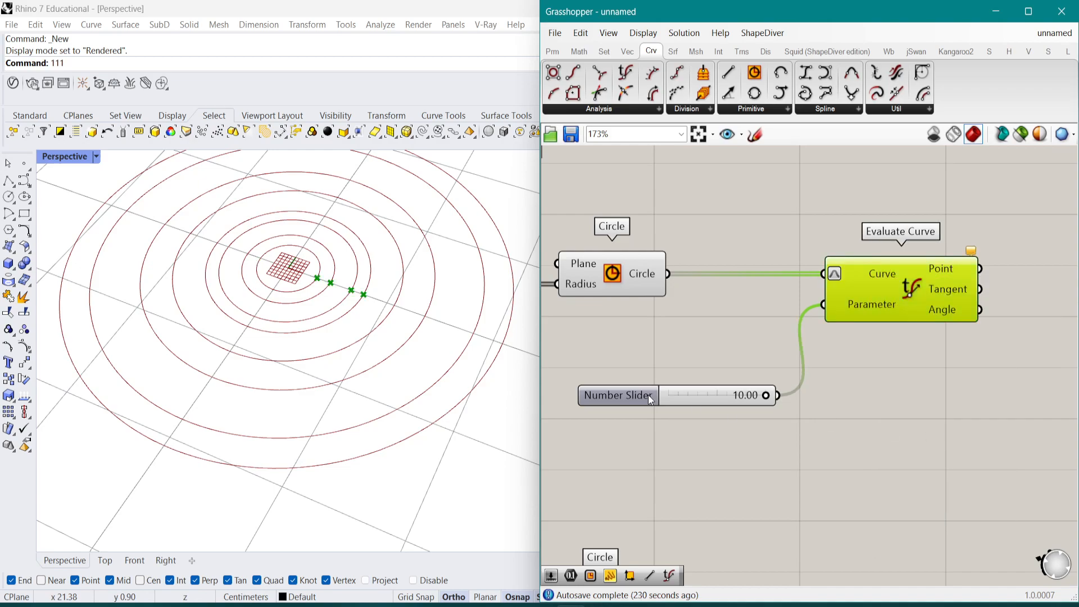
Limit the parameter slider to a maximum of 1 and set its value to 1.00
double_click(624, 396)
key(Return)
drag(770, 402, 753, 396)
double_click(620, 393)
double_click(688, 434)
text(1)
click(628, 535)
mouse_move(768, 396)
mouse_down()
mouse_move(669, 396)
mouse_move(789, 403)
mouse_up()
Duplicate the Evaluate Curve component below and connect the lower Circle output to the copy's Curve input
scroll(896, 299, down, 3)
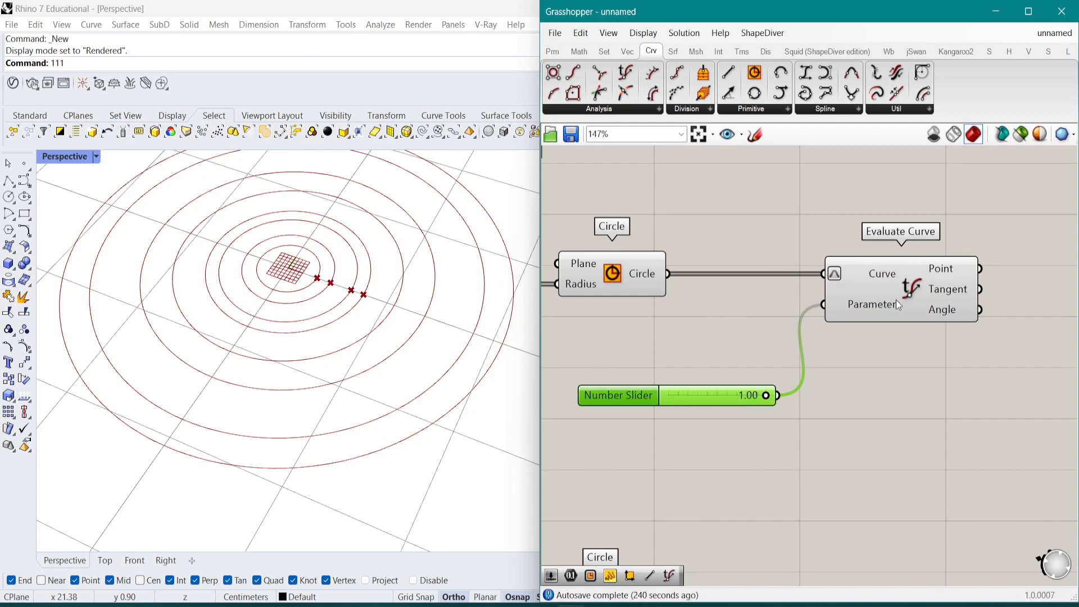
click(858, 275)
right_drag(858, 274, 866, 235)
alt+drag(869, 246, 881, 425)
scroll(751, 438, up, 2)
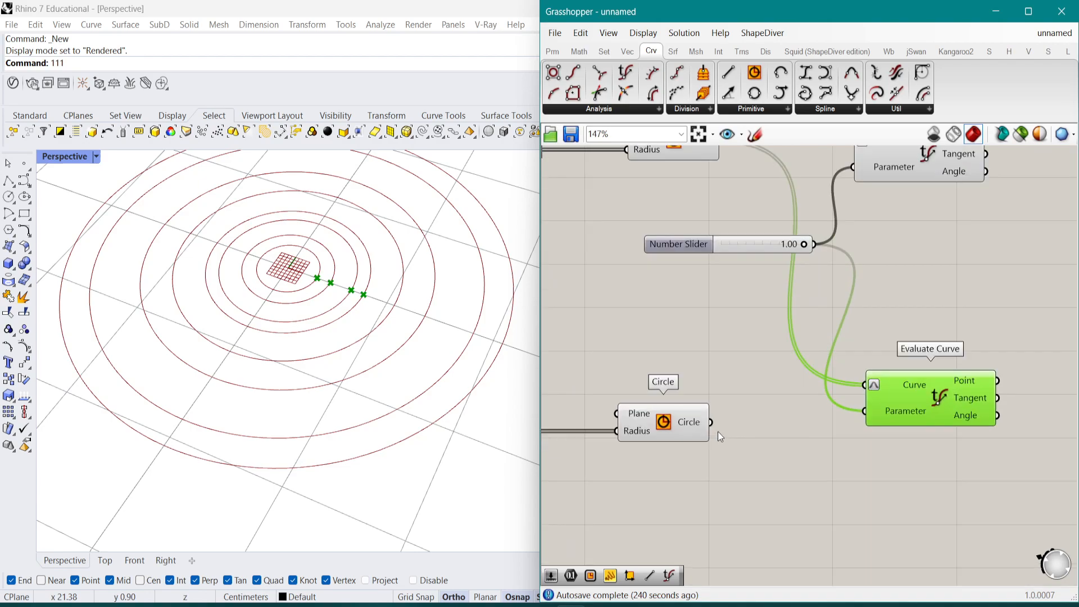
drag(714, 426, 864, 384)
drag(930, 388, 938, 407)
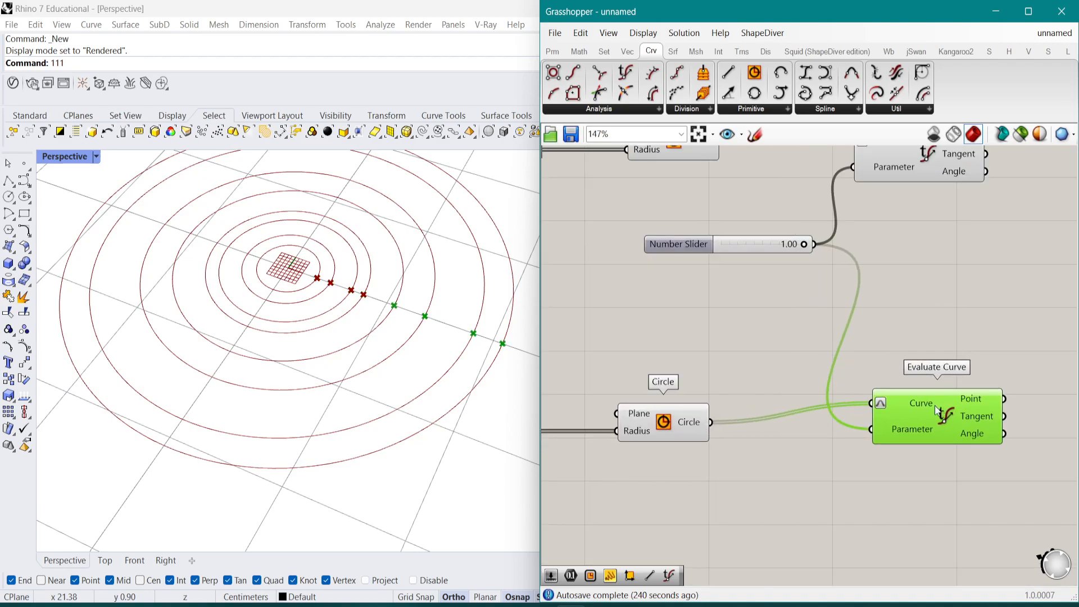
Line up the copied Evaluate Curve component with the lower Circle component so their wire runs straight
scroll(923, 396, down, 1)
right_drag(920, 393, 875, 367)
drag(873, 365, 878, 395)
drag(905, 434, 910, 420)
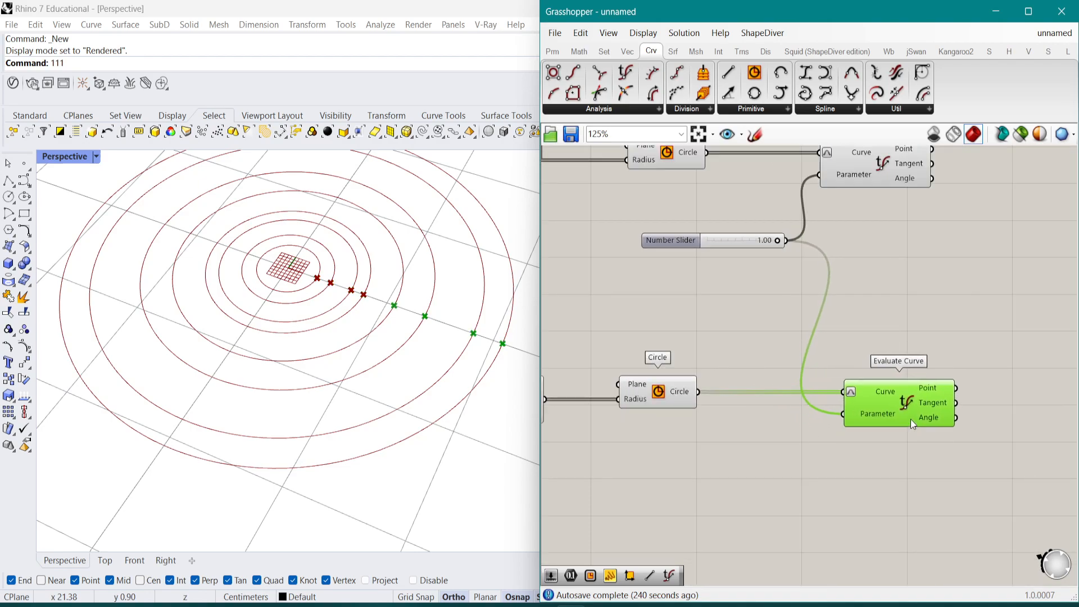
drag(776, 241, 790, 260)
right_drag(790, 260, 757, 313)
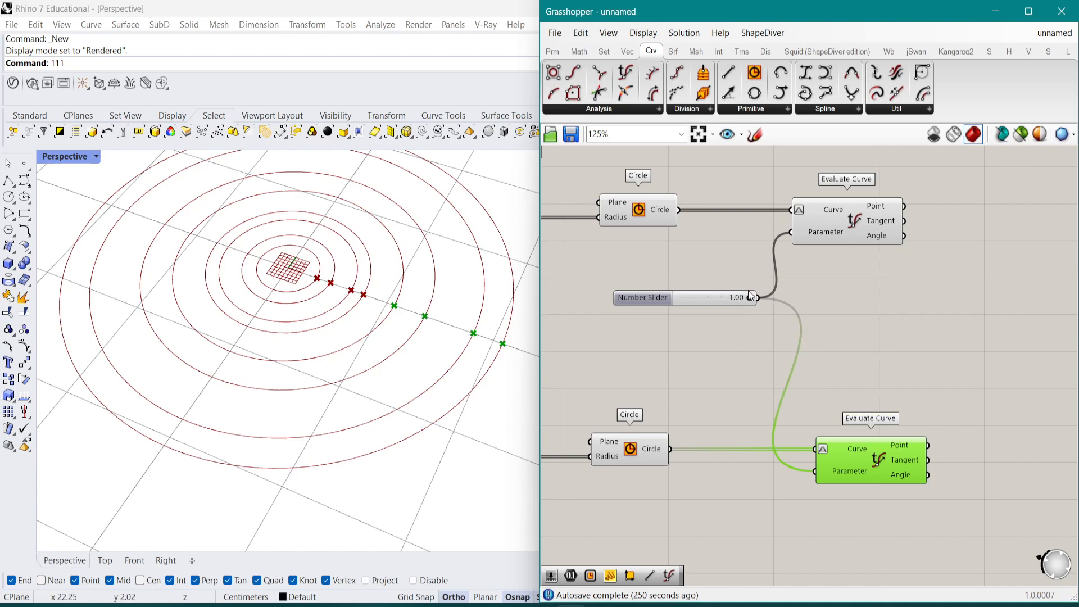
Add a Random component to the canvas just below the parameter slider
mouse_move(749, 298)
mouse_down()
mouse_move(712, 298)
mouse_move(750, 298)
mouse_up()
double_click(664, 381)
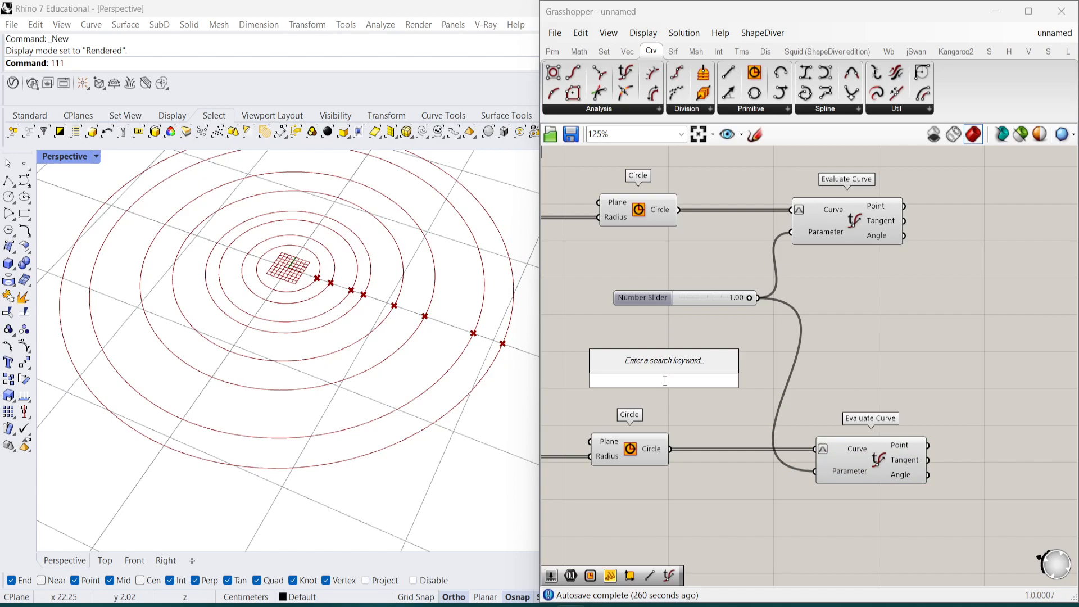
text(random)
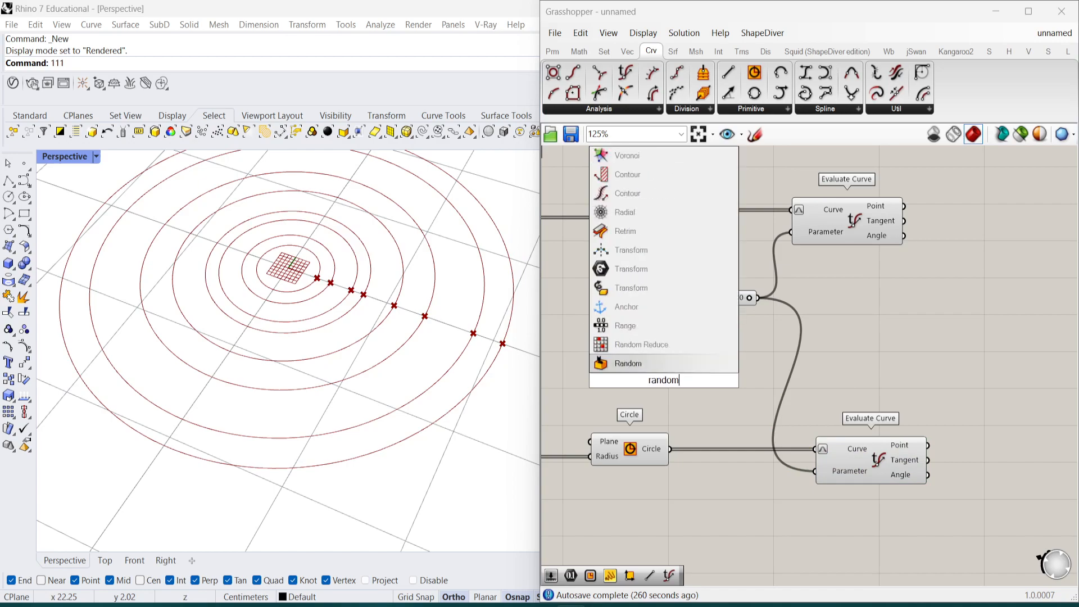
key(Return)
drag(660, 363, 733, 337)
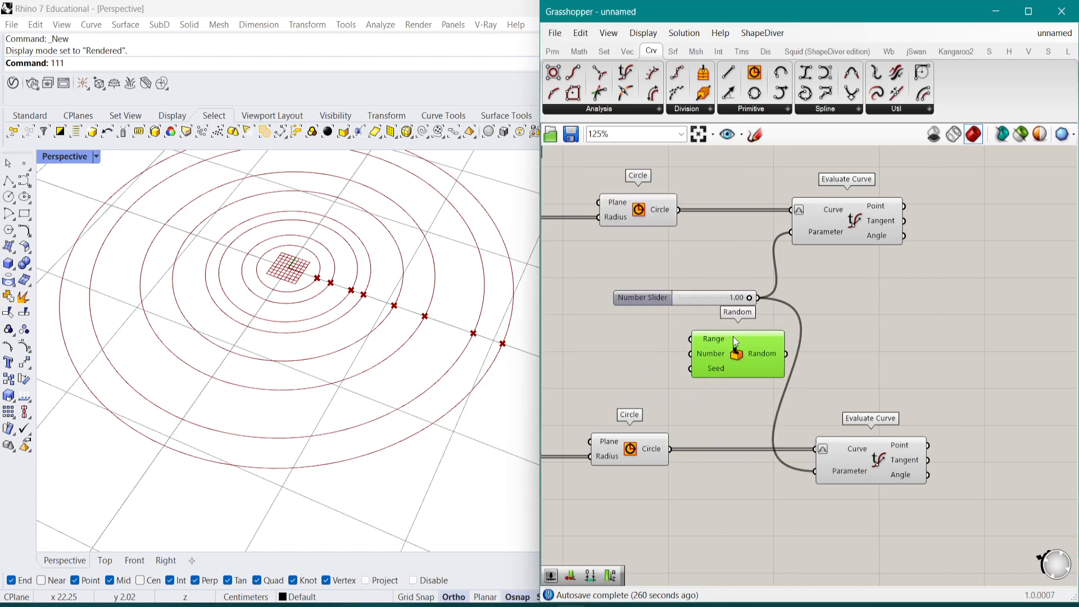
Connect the upper CircleAmount slider to the Number input of the newly added Random component
scroll(733, 338, up, 2)
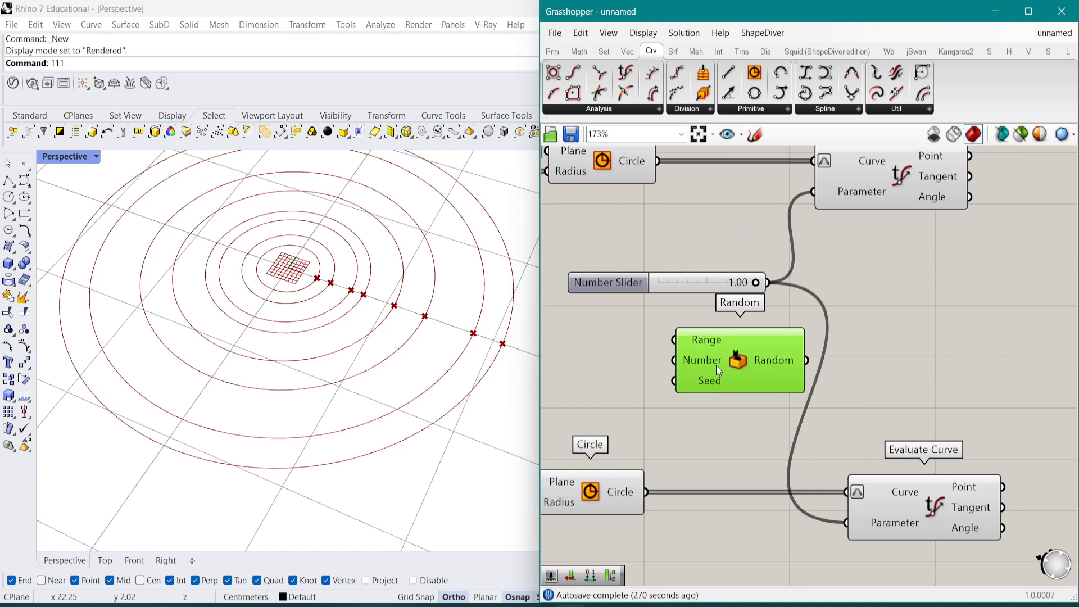
mouse_move(716, 365)
right_drag(727, 367, 869, 366)
scroll(868, 366, down, 3)
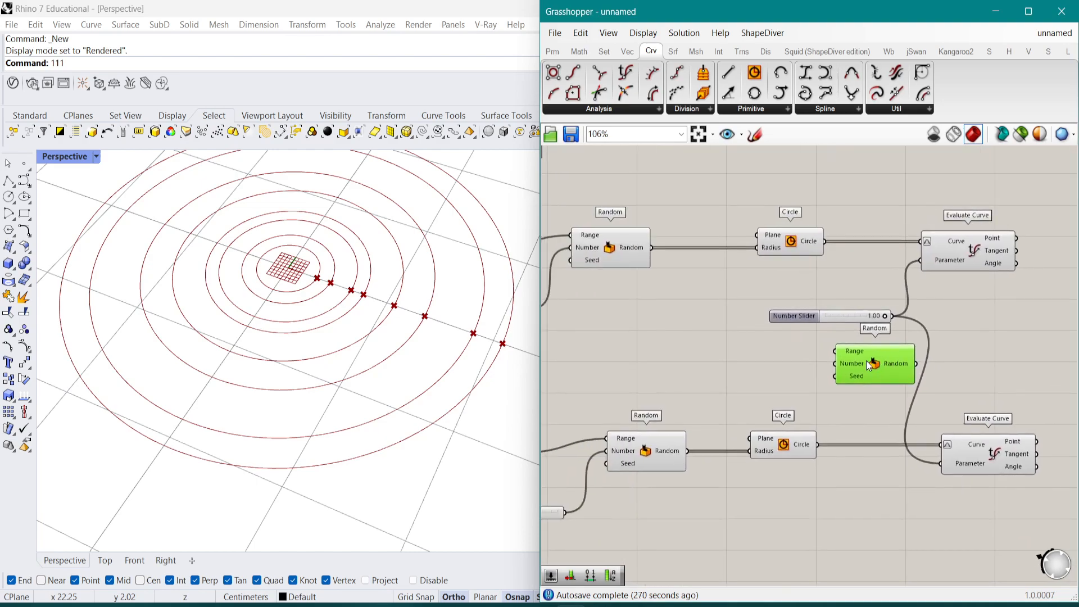
right_drag(753, 353, 889, 325)
scroll(889, 325, down, 1)
right_drag(778, 337, 872, 342)
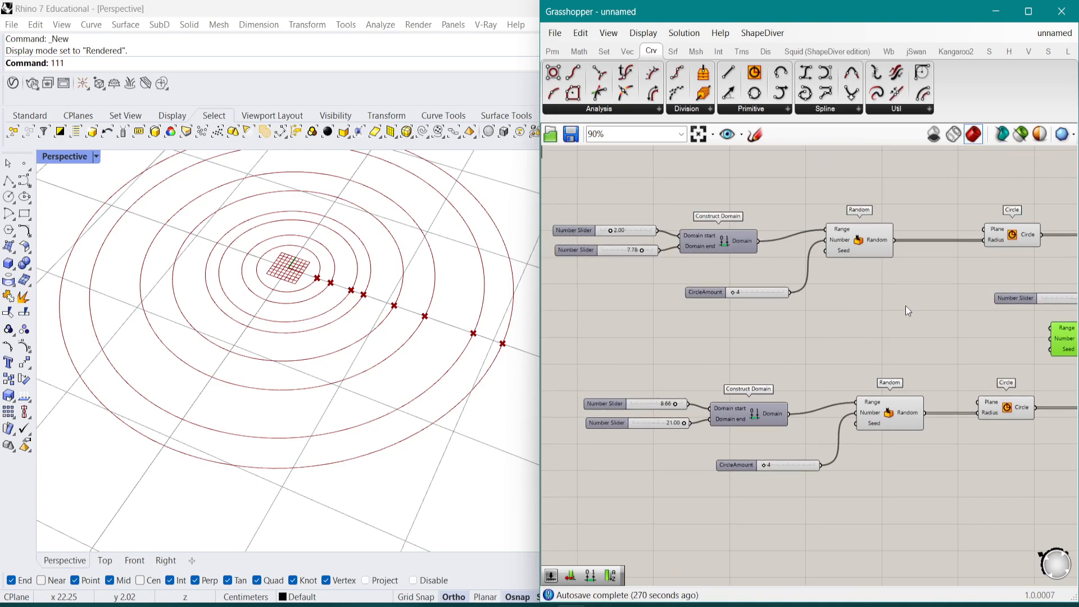
right_drag(906, 306, 879, 306)
drag(766, 292, 1009, 339)
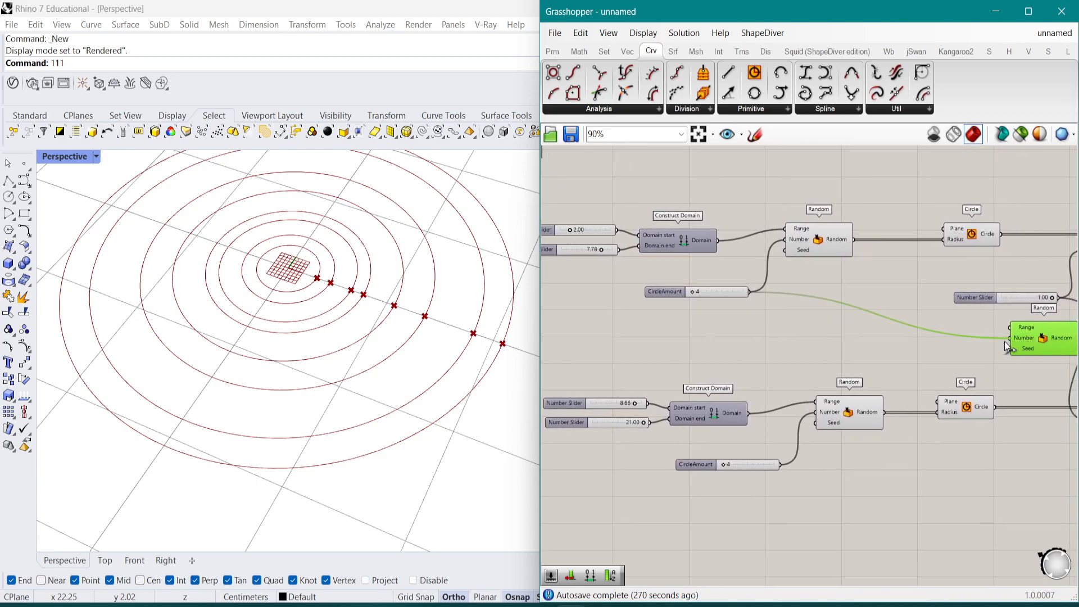
Transfer the parameter slider's outgoing wires to the new Random output so it drives both Evaluate Curve Parameter inputs, and delete the unused slider
right_drag(1007, 346, 784, 319)
scroll(720, 251, up, 3)
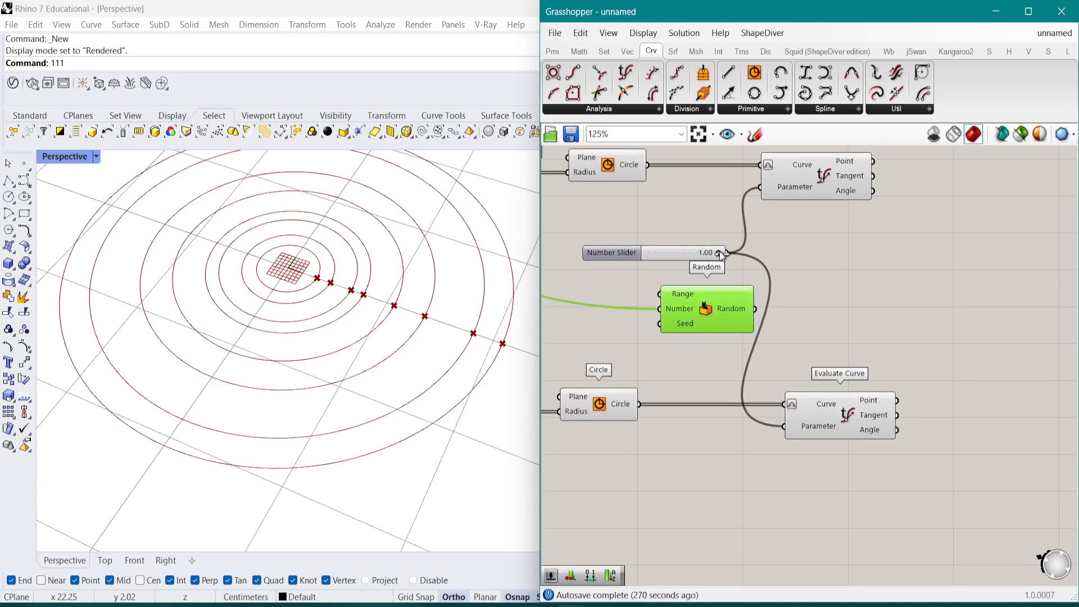
ctrl+shift+drag(727, 253, 756, 310)
right_drag(682, 316, 748, 360)
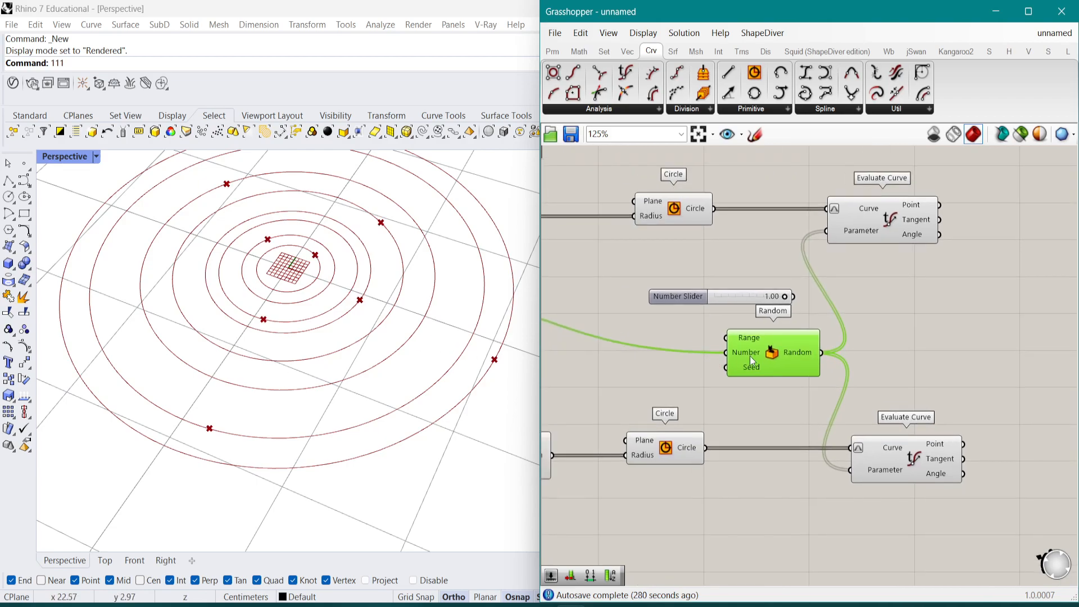
scroll(737, 342, up, 3)
drag(757, 371, 730, 360)
click(732, 283)
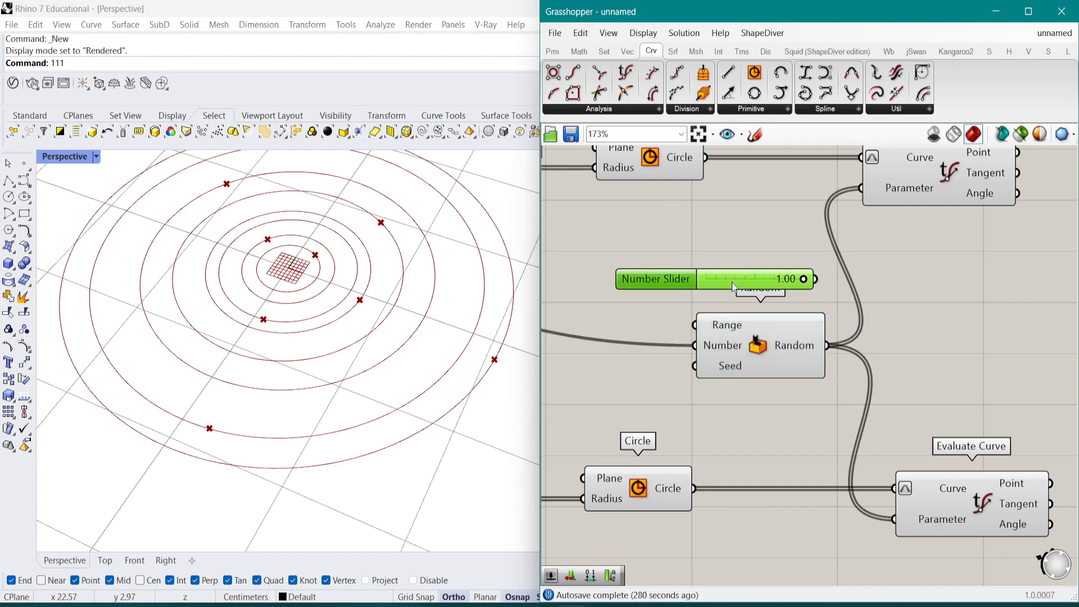
key(Delete)
scroll(736, 315, down, 2)
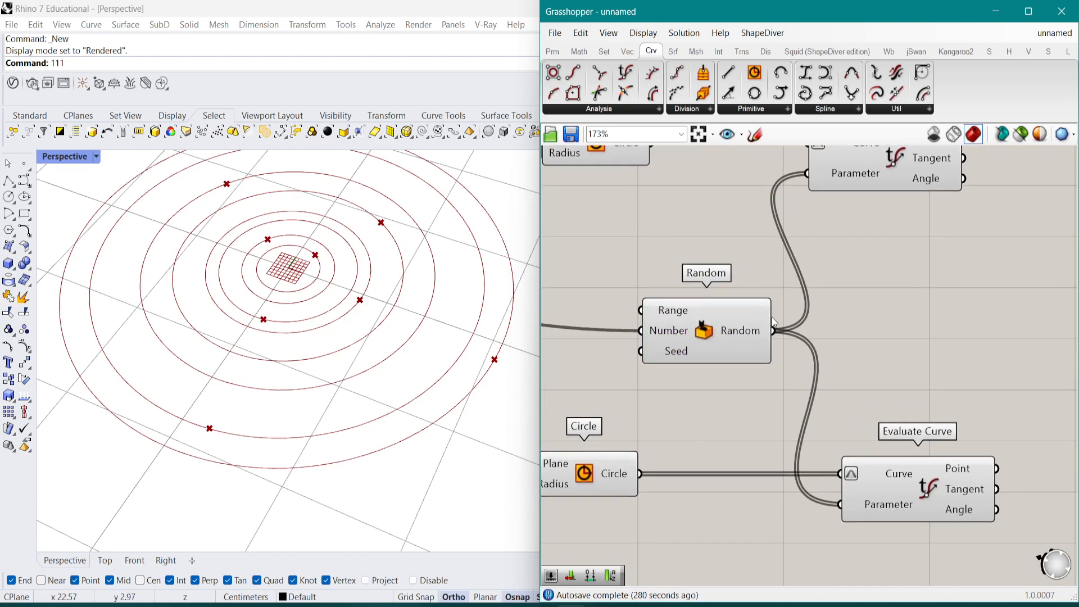
Highlight the Random component and both Evaluate Curve components to inspect the evaluated points on the circles
click(741, 335)
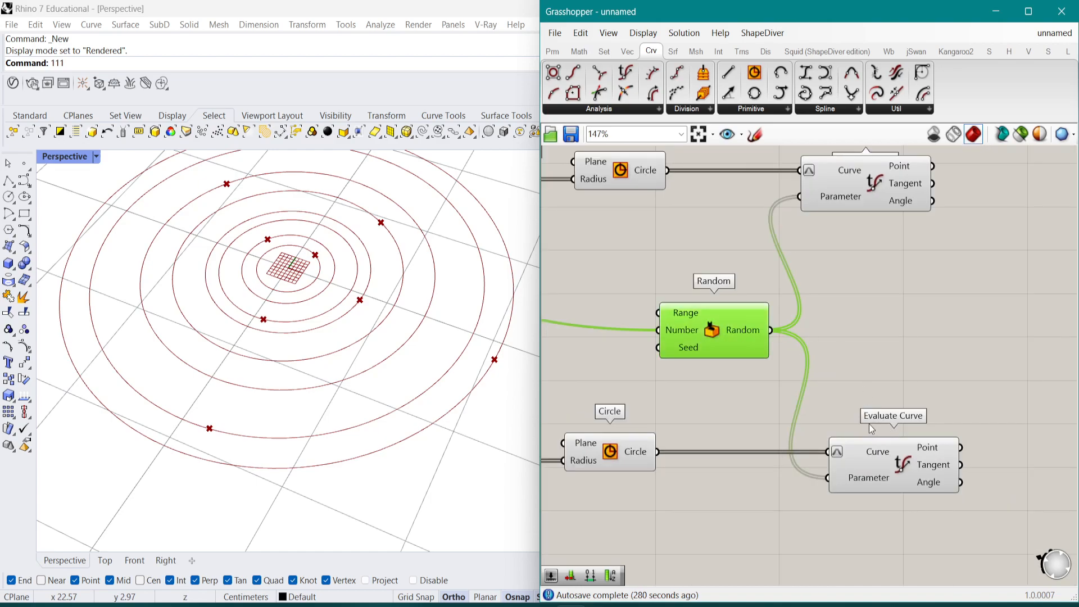
right_drag(934, 355, 846, 358)
scroll(846, 358, down, 1)
click(806, 472)
shift+click(791, 217)
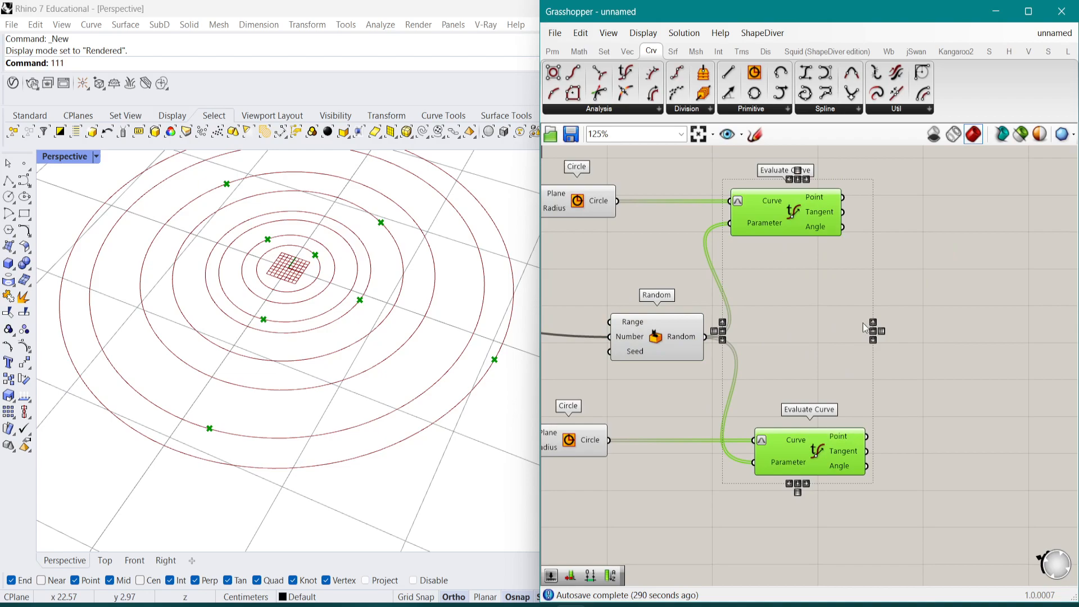
mouse_move(765, 371)
right_down()
mouse_move(895, 363)
mouse_move(762, 367)
right_up()
scroll(957, 356, down, 2)
scroll(763, 366, up, 2)
click(893, 314)
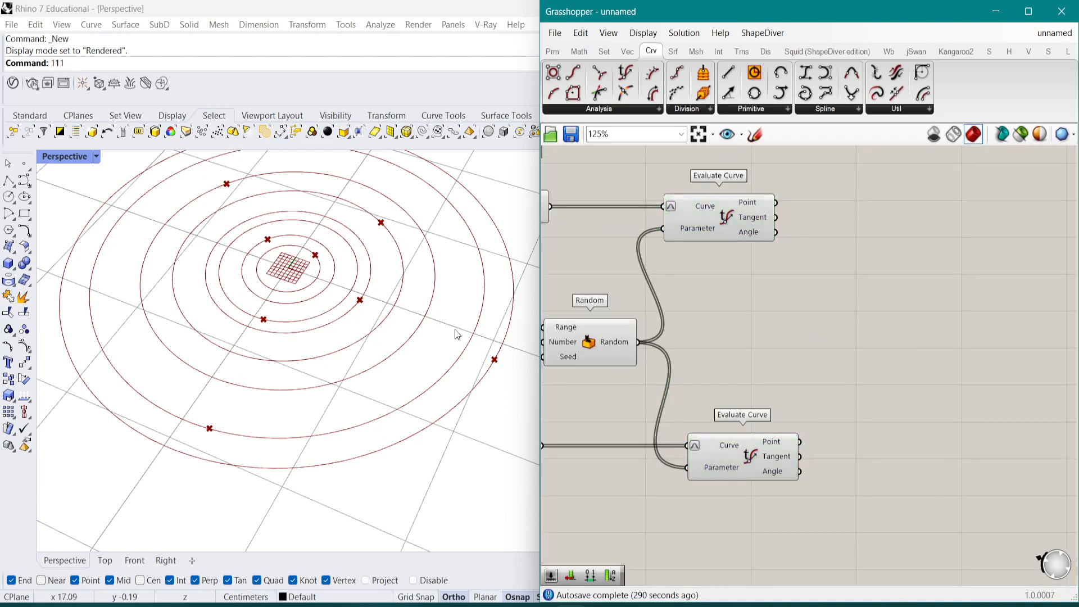
Add a Line component from the upper Evaluate Curve's Point output to the lower Evaluate Curve's Point output, and preview the lines
double_click(923, 318)
text(line)
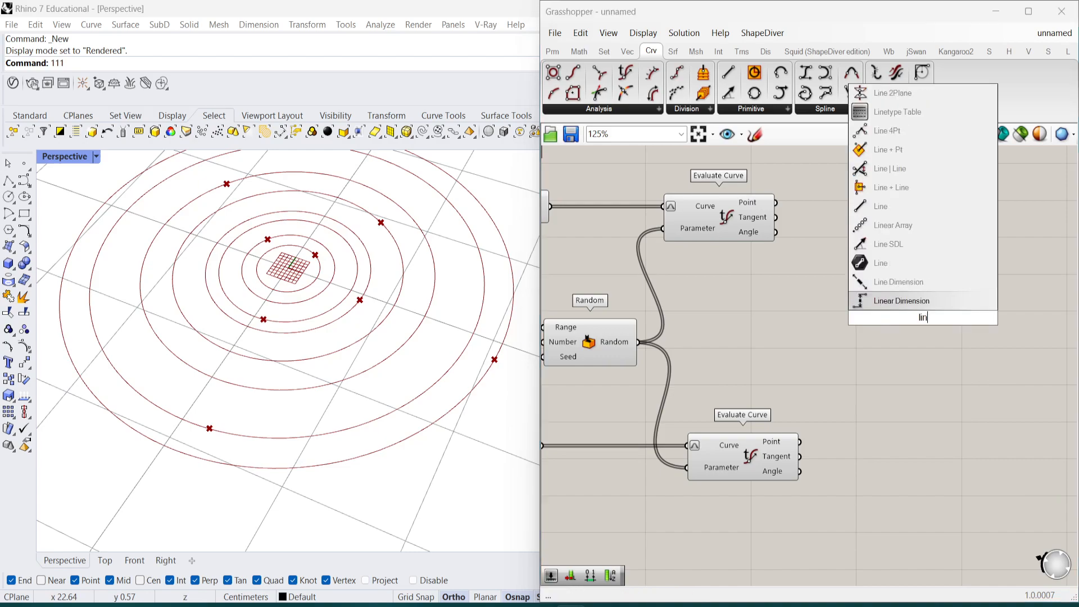
click(923, 298)
drag(777, 203, 800, 442)
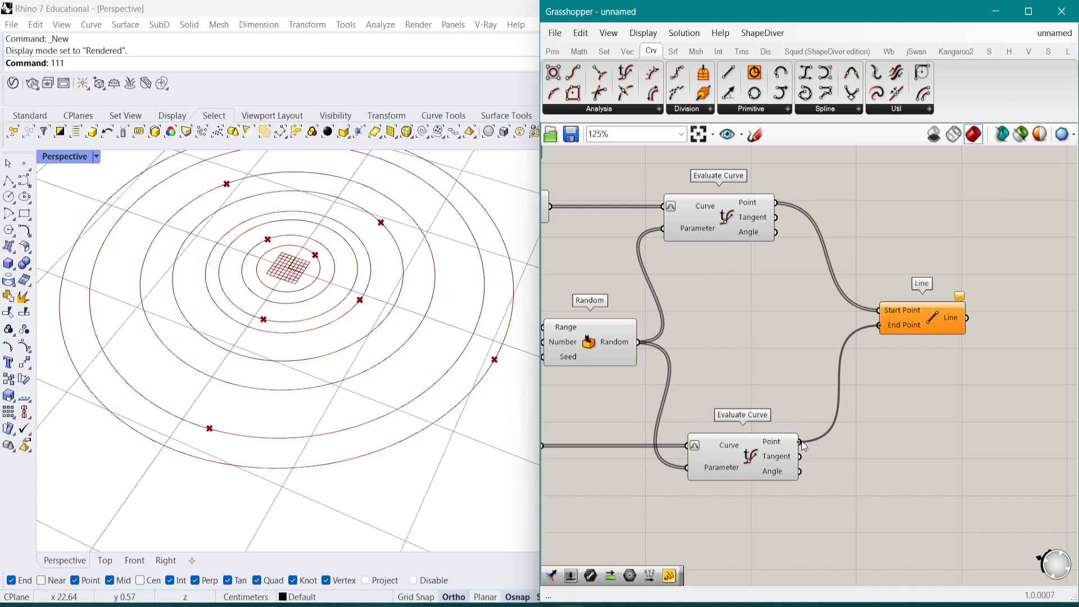
click(930, 322)
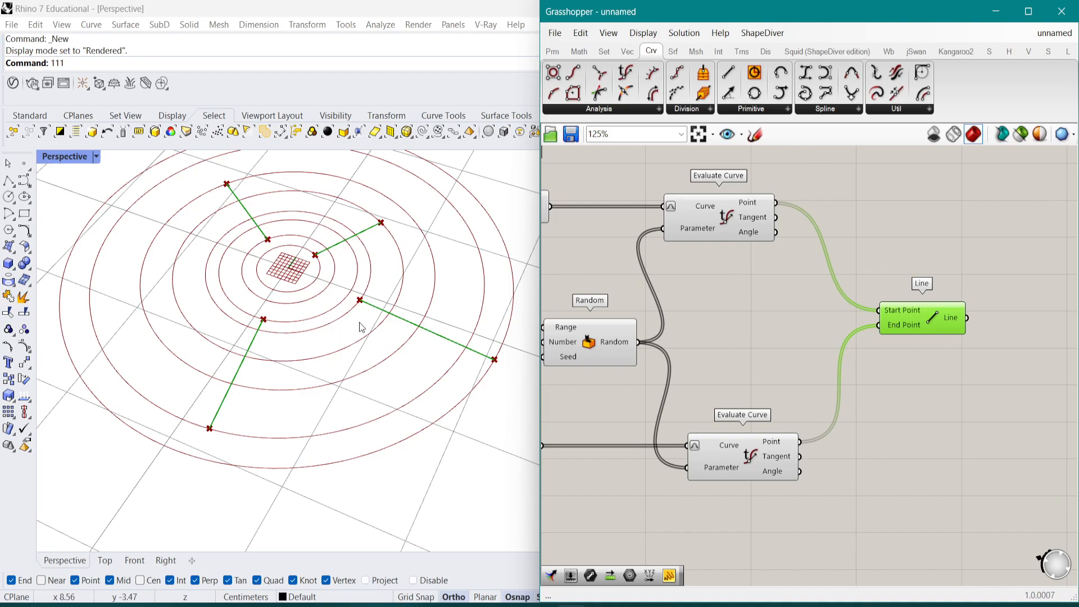
scroll(366, 310, up, 3)
scroll(364, 305, up, 2)
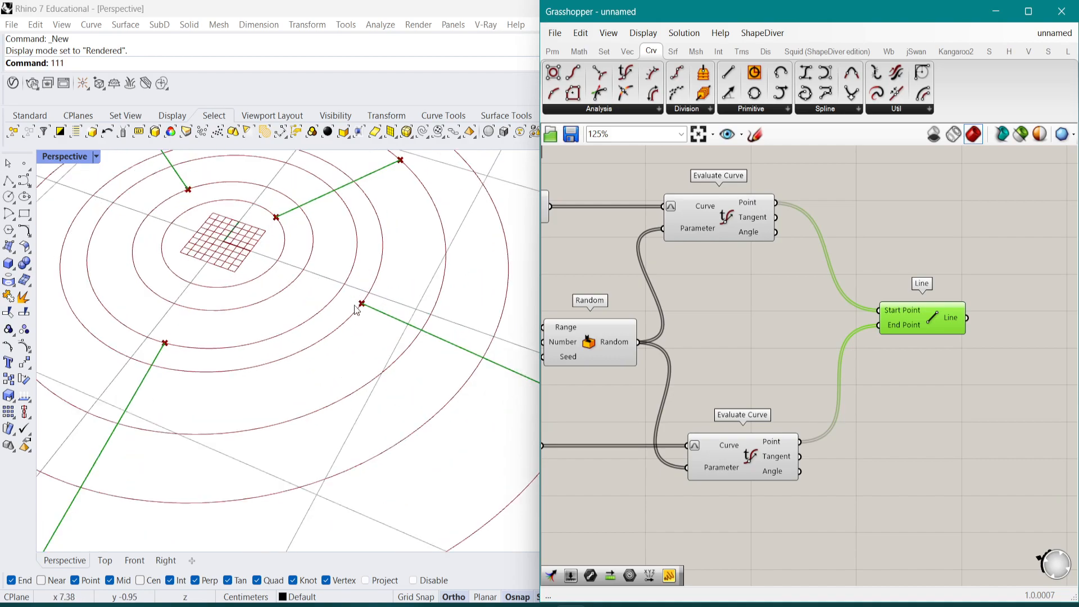
scroll(363, 304, down, 2)
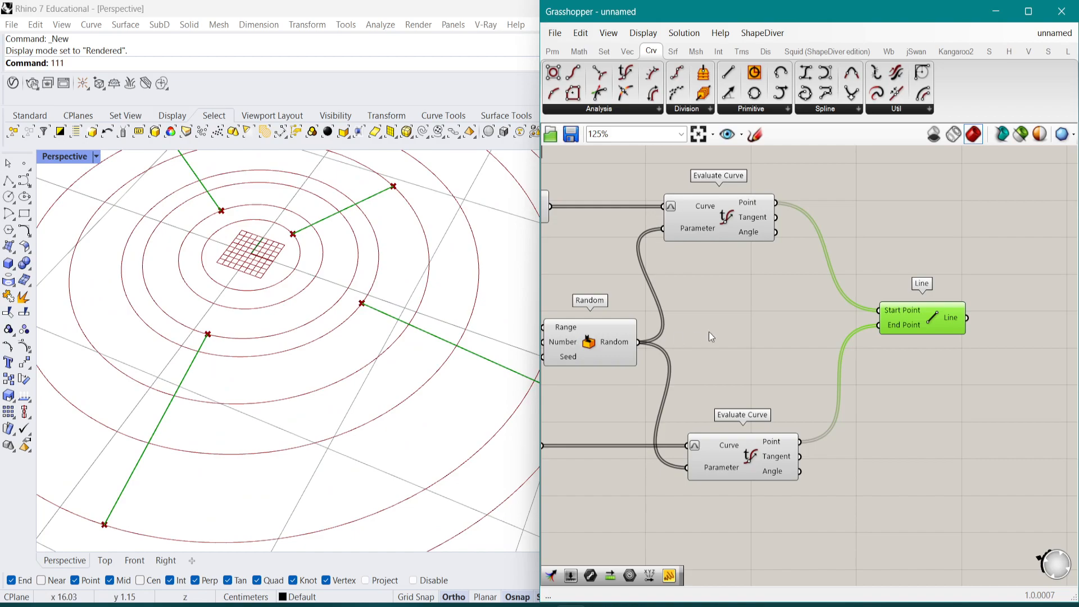
Set the upper CircleAmount slider to 10
scroll(709, 333, down, 4)
right_drag(620, 316, 843, 333)
right_drag(658, 328, 936, 359)
scroll(937, 360, up, 3)
drag(862, 346, 867, 352)
Examine in the Rhino viewport where the lines meet the points on the inner and outer circles
right_drag(294, 334, 385, 312)
scroll(386, 316, up, 5)
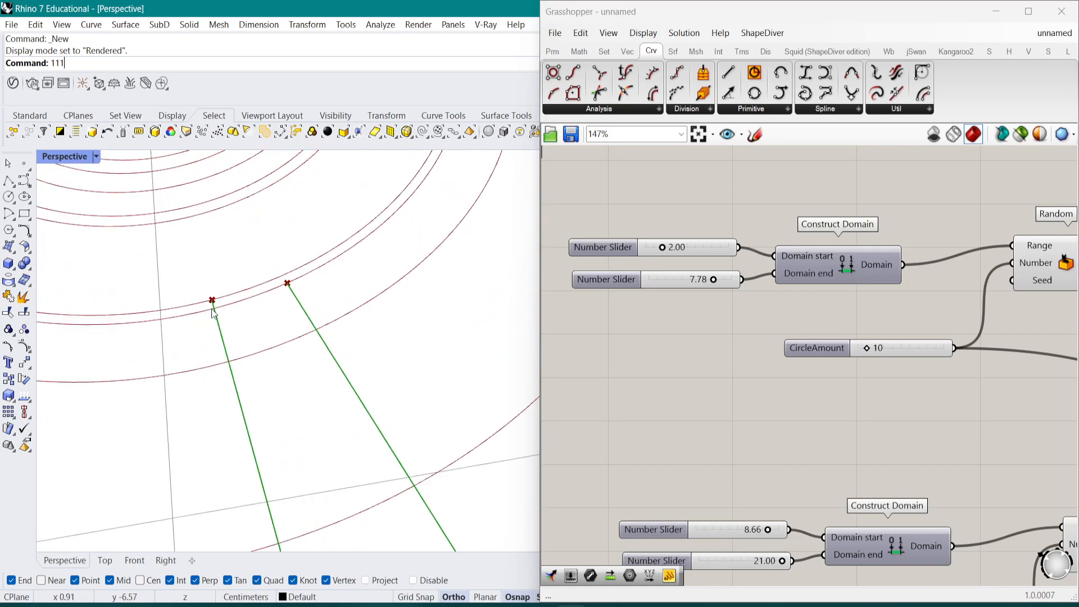
scroll(216, 314, down, 5)
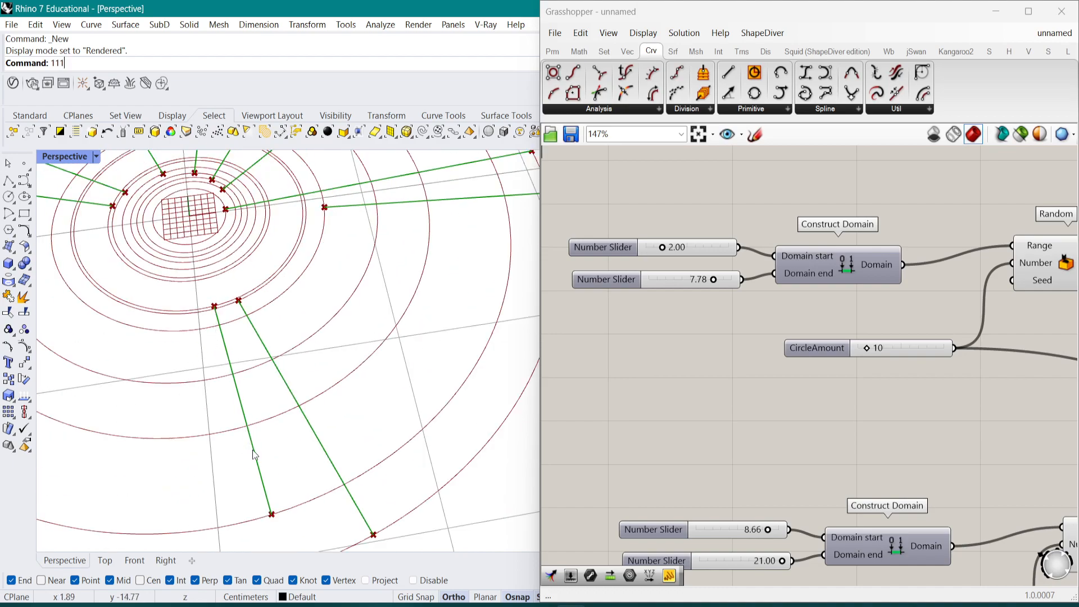
scroll(309, 440, up, 3)
scroll(276, 366, down, 3)
scroll(303, 334, up, 5)
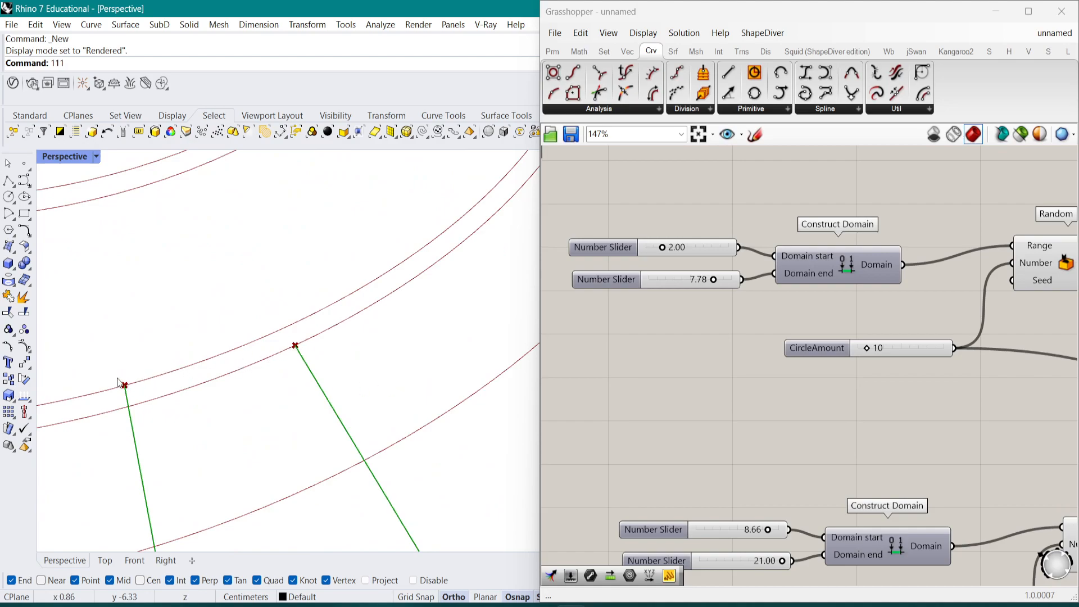
scroll(326, 340, down, 5)
scroll(354, 352, down, 4)
right_drag(341, 333, 439, 349)
Move the upper Evaluate Curve and the Line component slightly further along the definition to open up space
scroll(810, 265, down, 3)
right_drag(893, 280, 543, 254)
right_drag(893, 332, 648, 307)
scroll(761, 312, up, 2)
right_drag(761, 312, 855, 301)
scroll(818, 335, down, 2)
right_drag(824, 358, 786, 374)
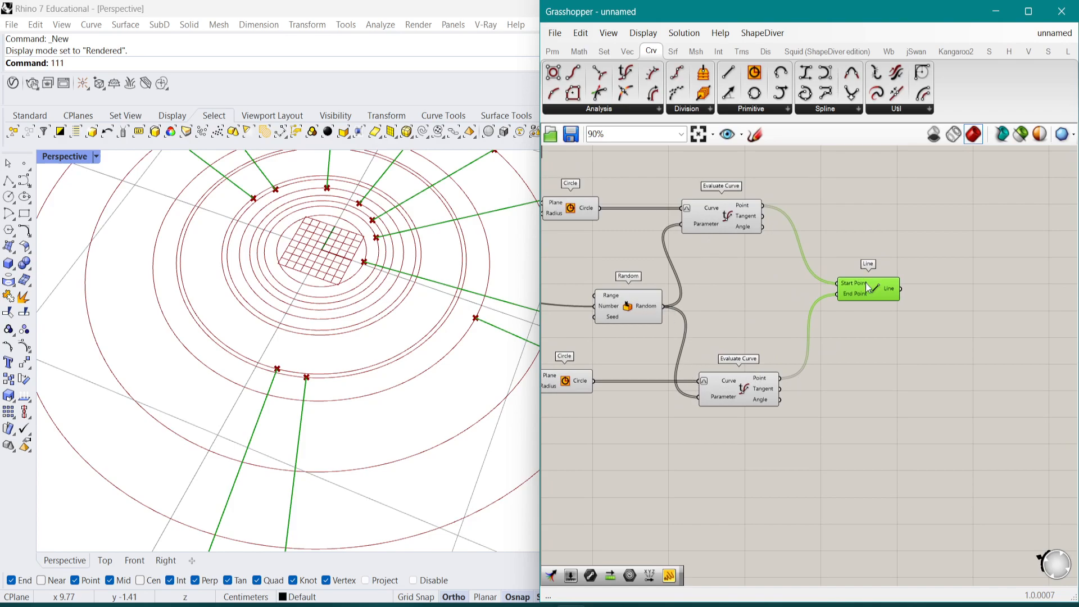
drag(730, 227, 739, 227)
drag(874, 300, 898, 297)
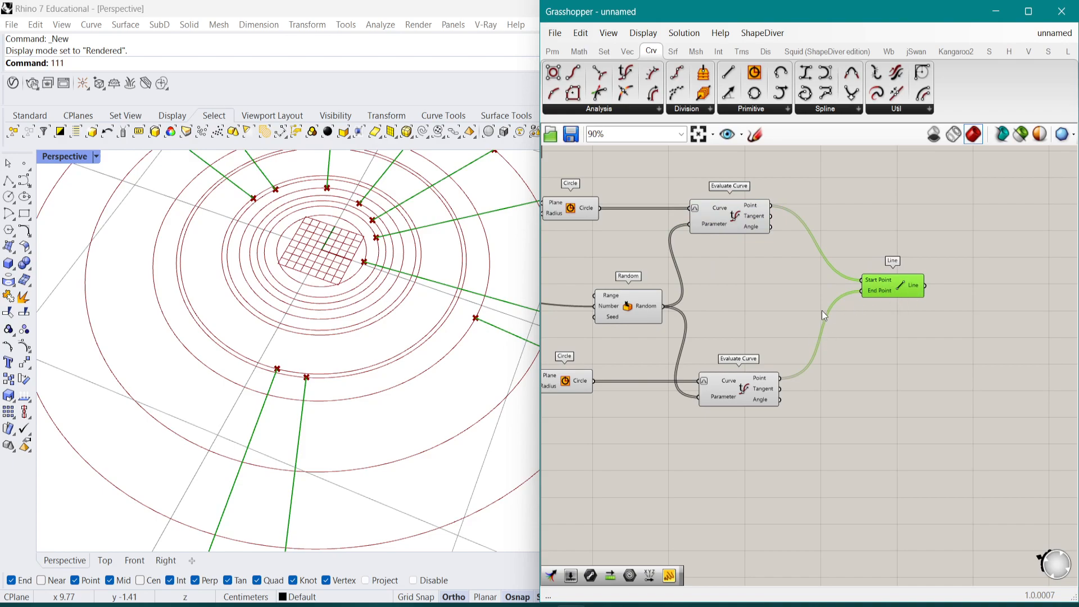
Move the Random component slightly farther from the Evaluate Curve components and highlight the upper circles
scroll(825, 316, up, 2)
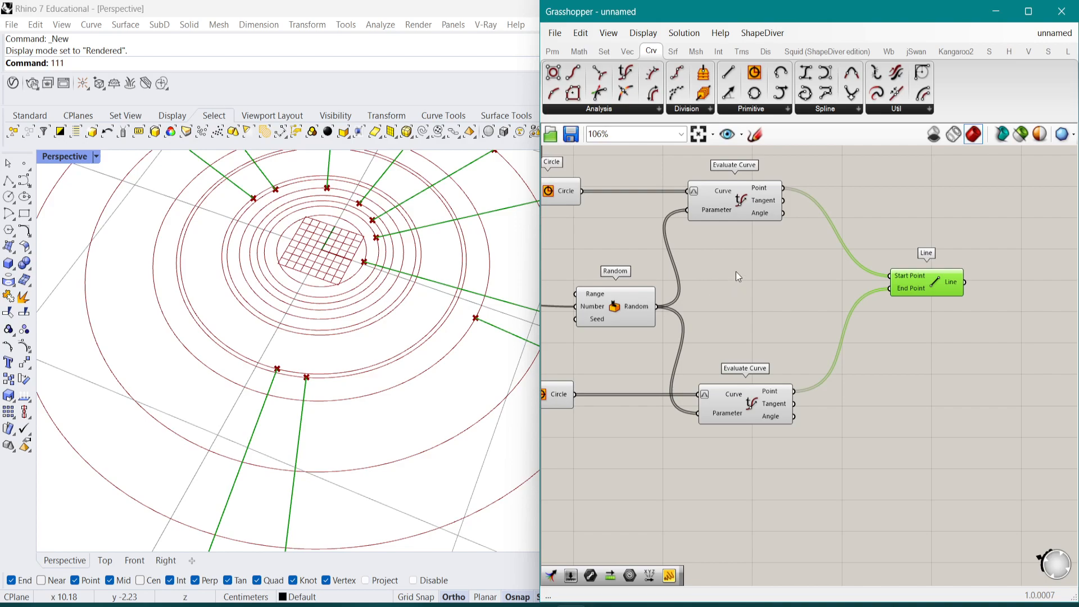
right_drag(736, 270, 785, 325)
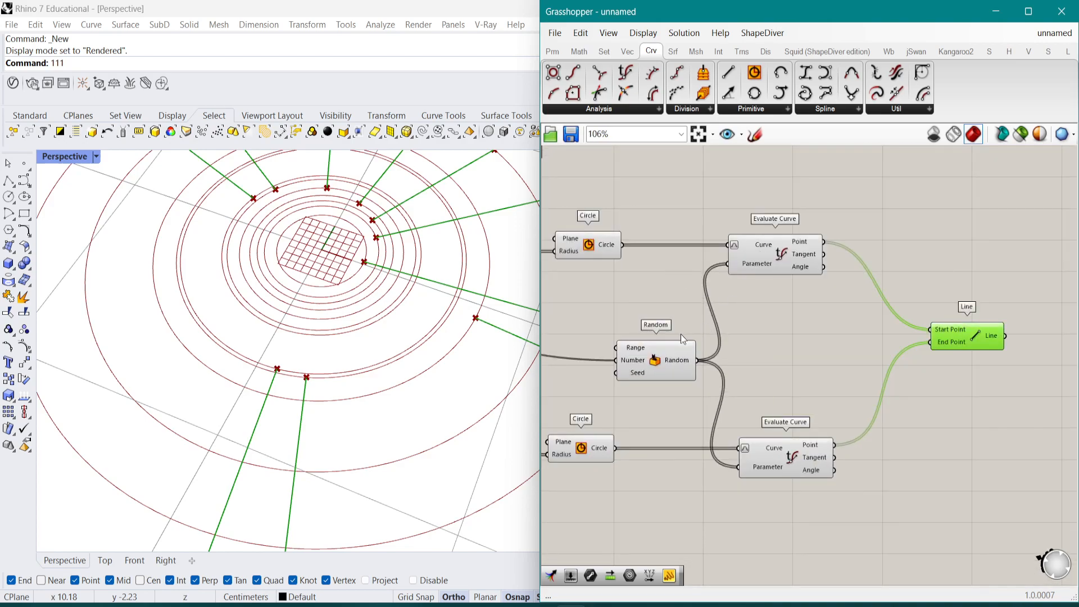
scroll(680, 332, down, 2)
right_drag(762, 287, 748, 294)
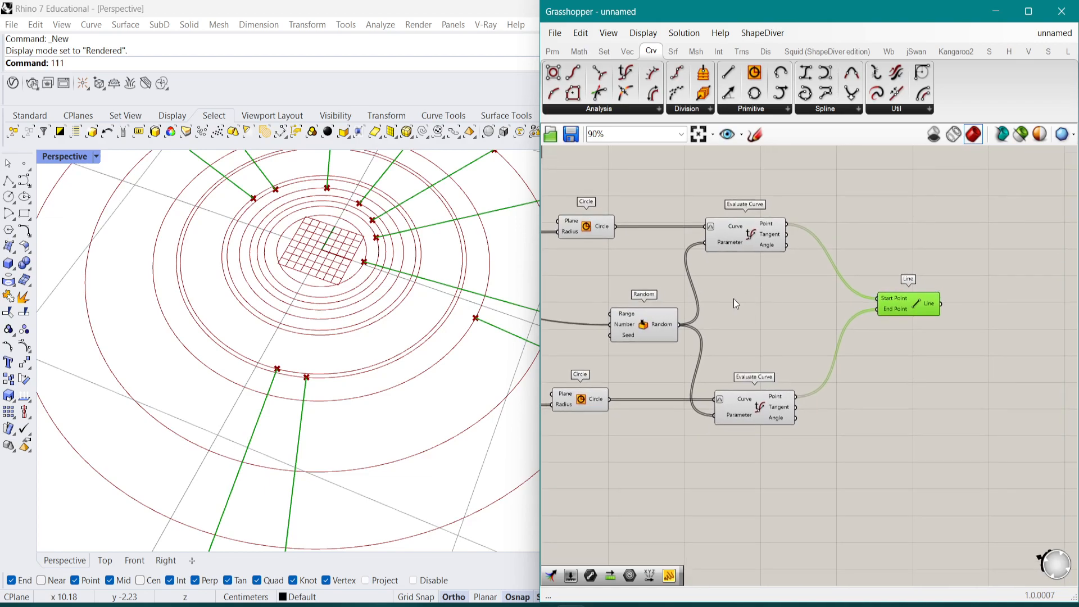
scroll(672, 325, up, 1)
drag(656, 330, 643, 330)
right_drag(666, 303, 743, 330)
click(632, 235)
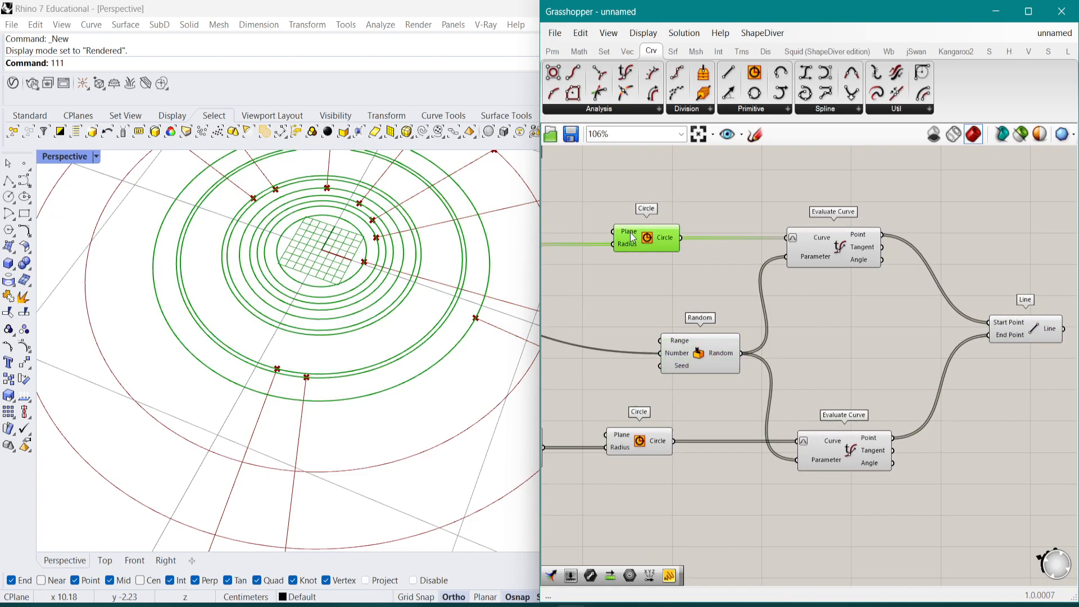
Add a Shift List component between the two Evaluate Curve components
double_click(804, 325)
text(shift)
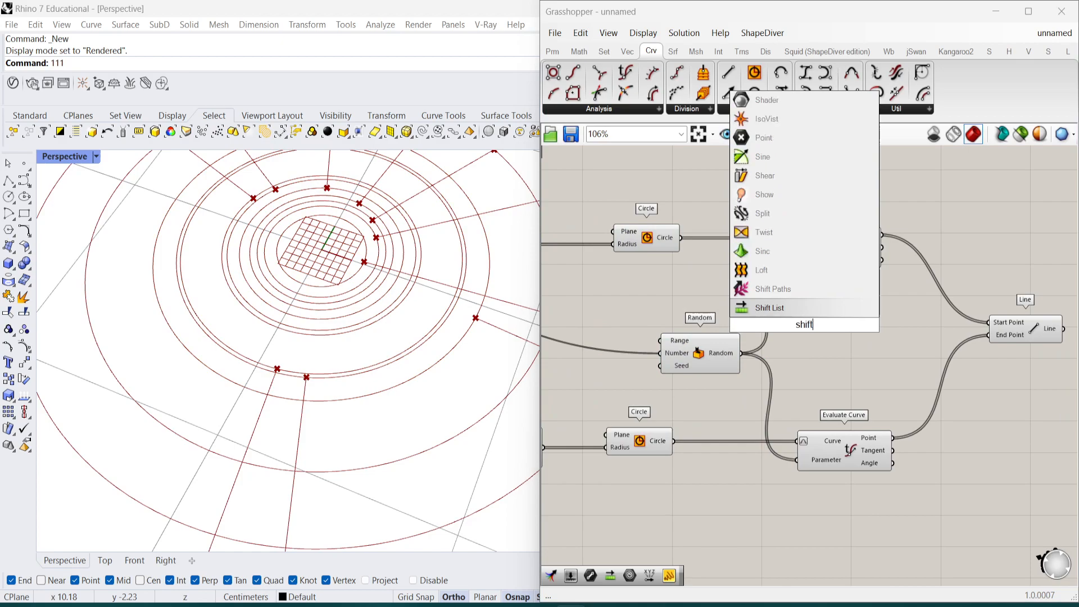
click(794, 309)
drag(808, 322, 872, 328)
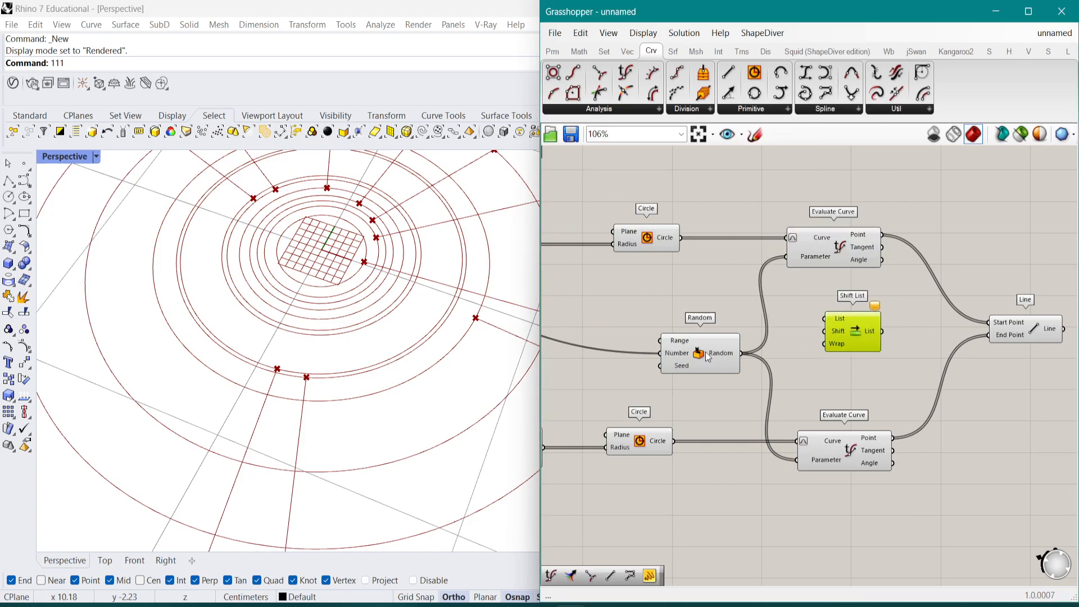
Move the parameter Random component further back and add a Sort List component between it and the upper Evaluate Curve
drag(706, 352, 670, 349)
double_click(676, 293)
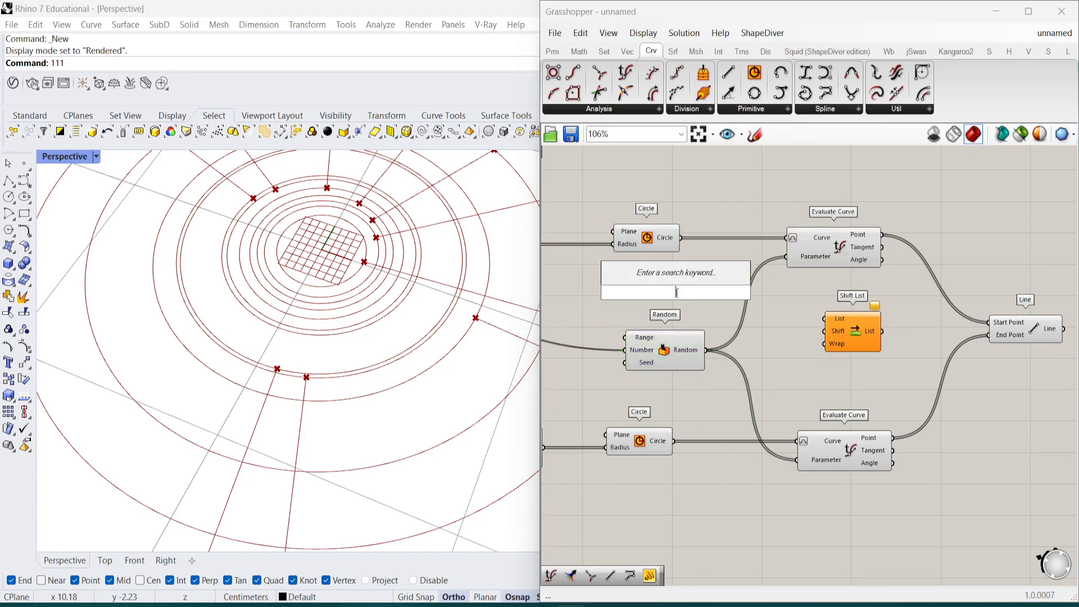
text(sort)
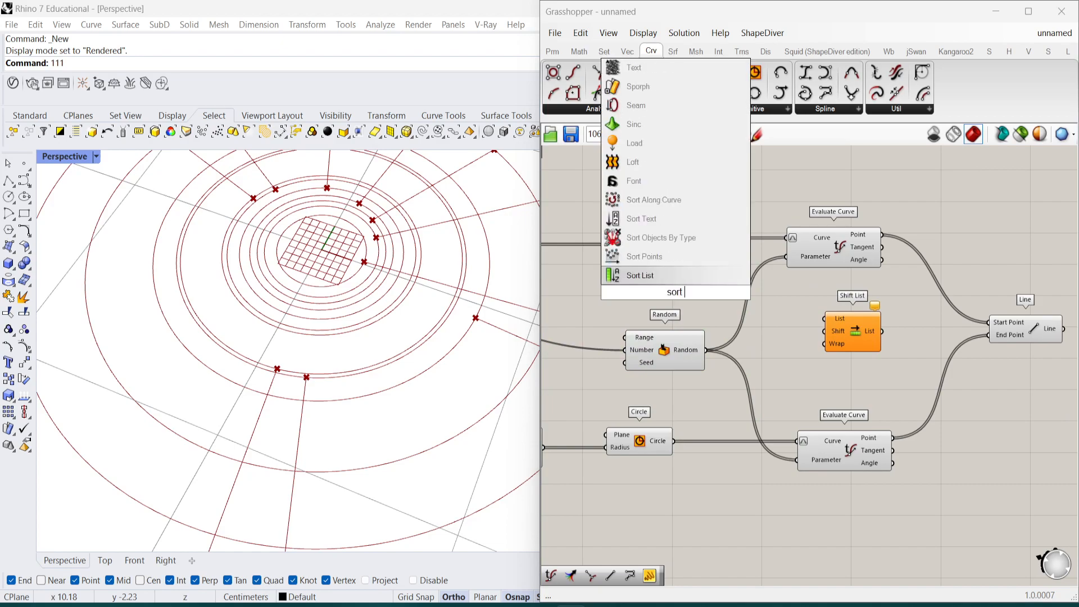
key(Return)
drag(676, 293, 726, 287)
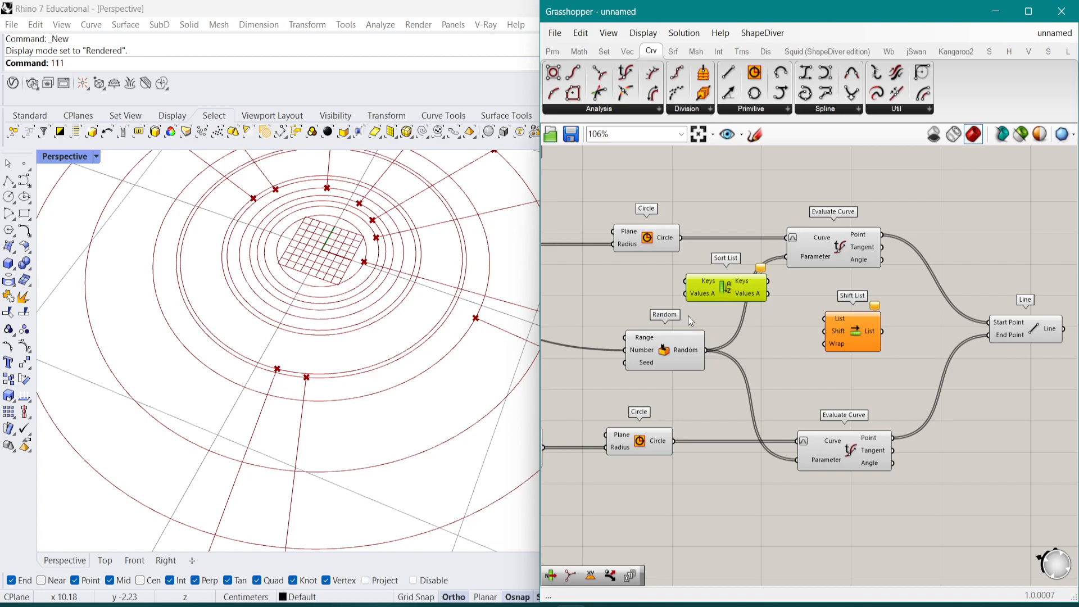
Add a Point List component below the Line component and feed it the points of the upper Evaluate Curve
shift+right_drag(448, 347, 395, 349)
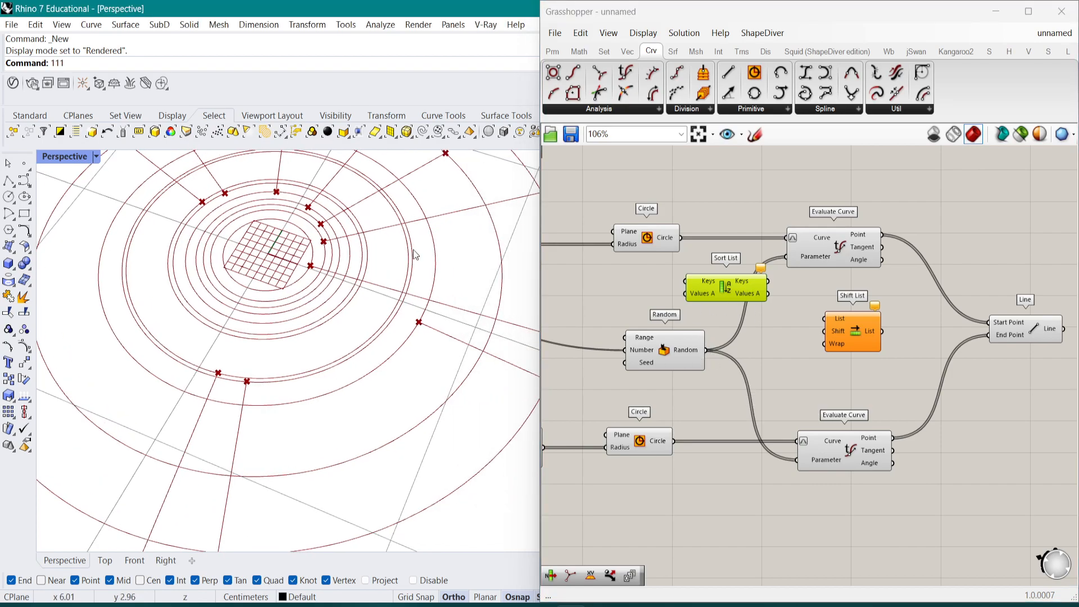
right_drag(844, 352, 775, 358)
double_click(963, 407)
text(po)
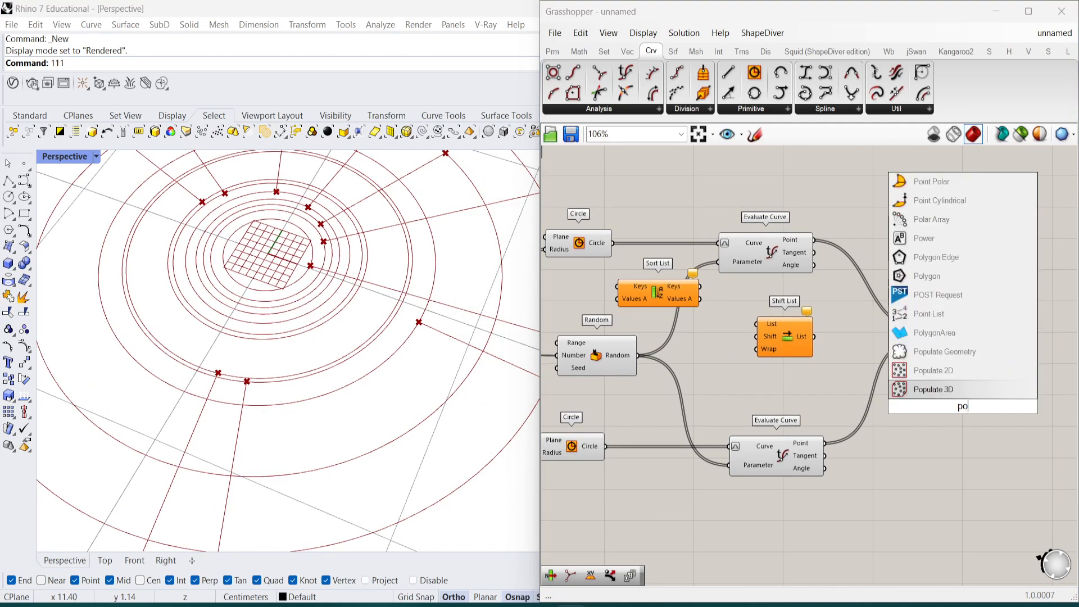
text(int list)
key(Return)
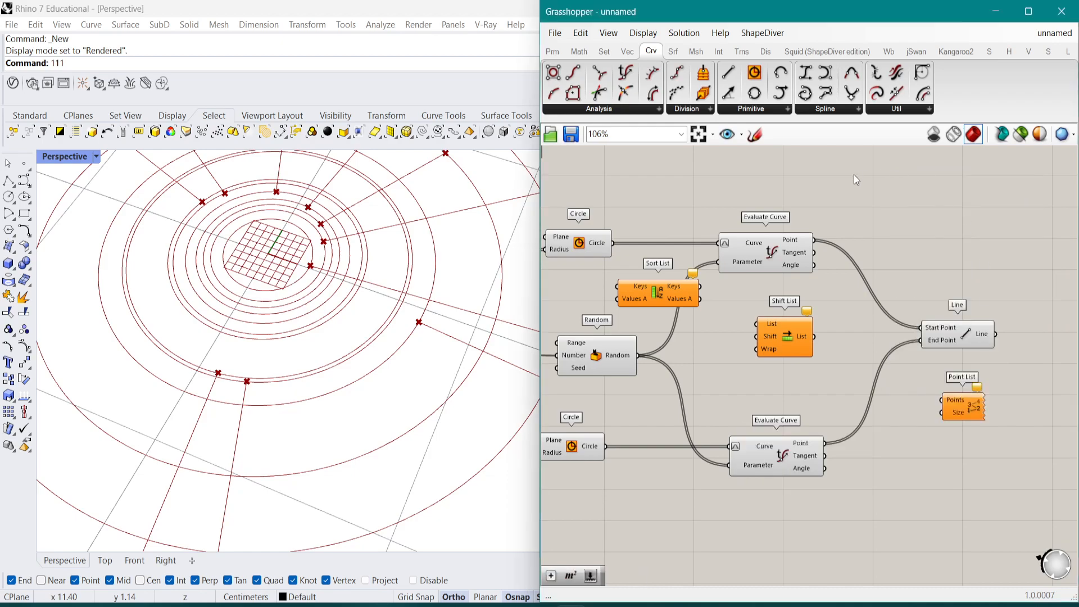
drag(815, 240, 943, 401)
Add a number slider, connect it to the Point List's Size input and set it to 1
double_click(918, 448)
text(3)
key(Return)
drag(975, 448, 919, 449)
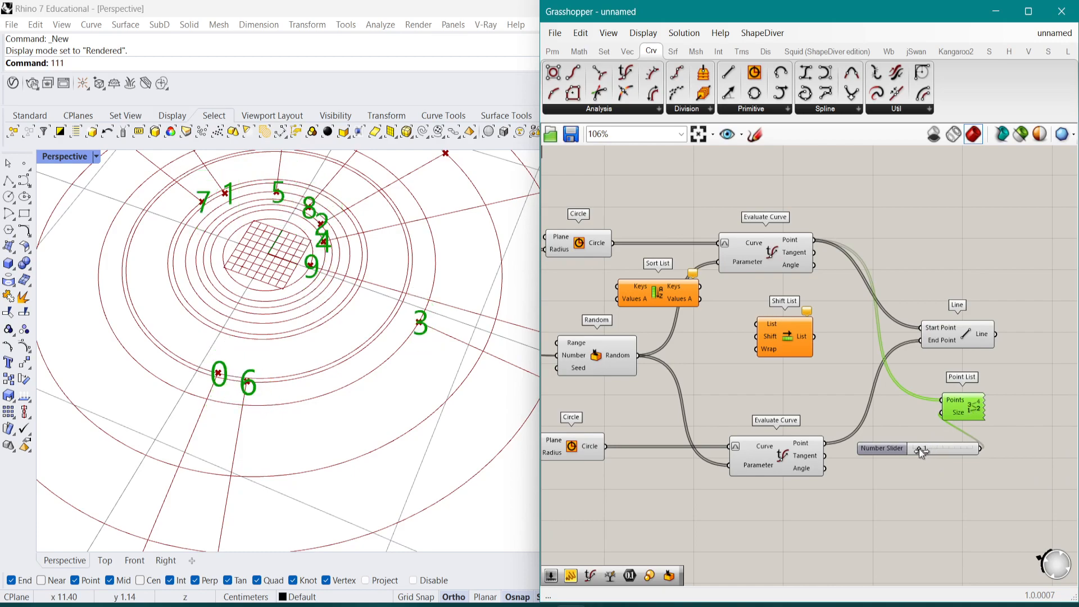
right_drag(188, 332, 241, 350)
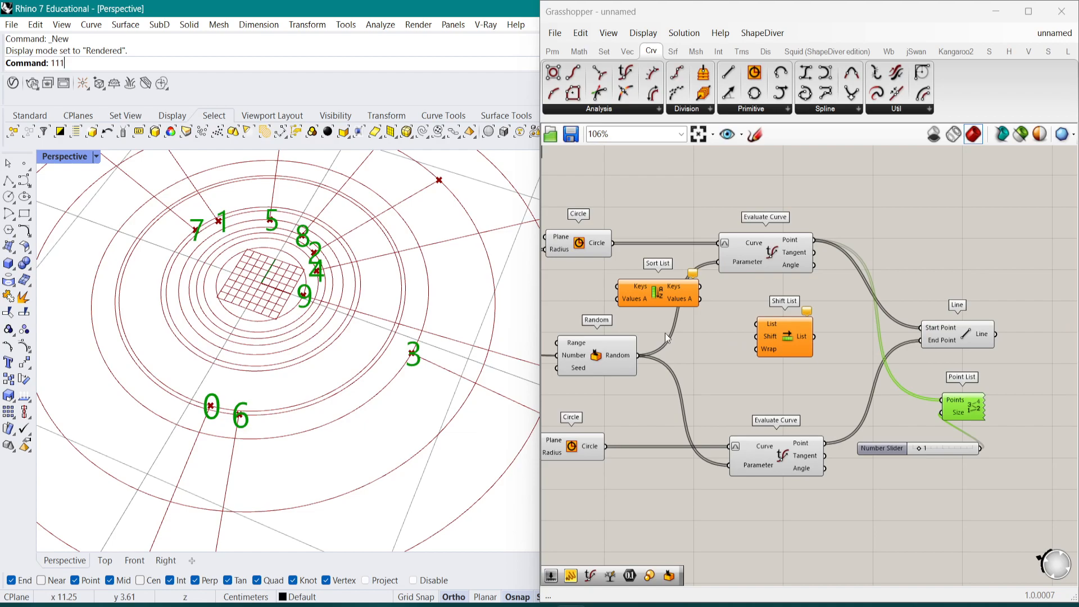
Transfer the parameter Random's outgoing wires to the Sort List's Values A output and place the Sort List beside Random
scroll(640, 355, up, 3)
right_drag(640, 355, 709, 374)
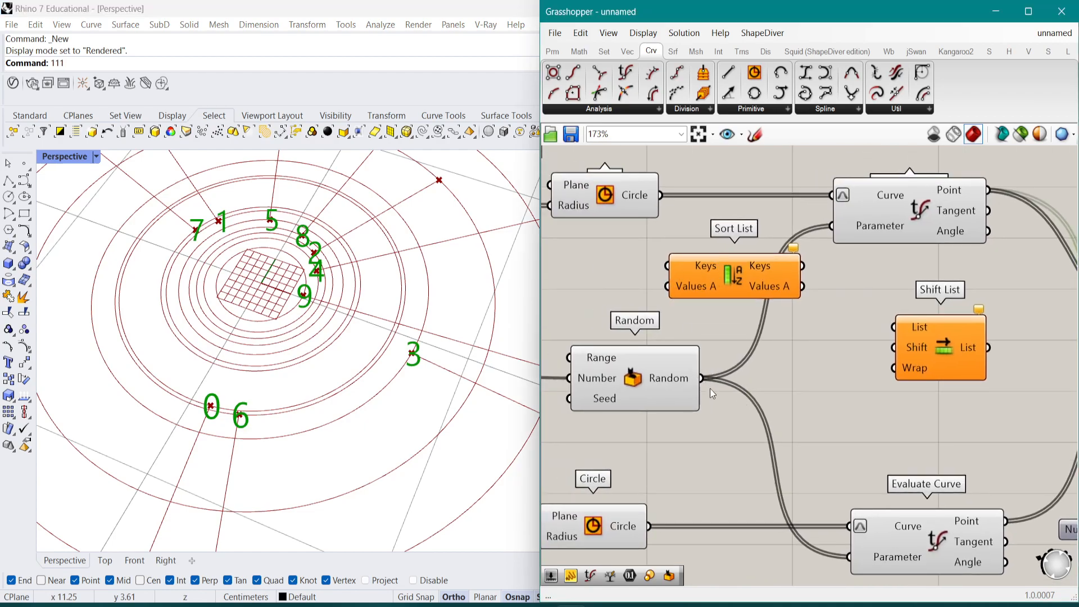
ctrl+shift+drag(703, 379, 803, 287)
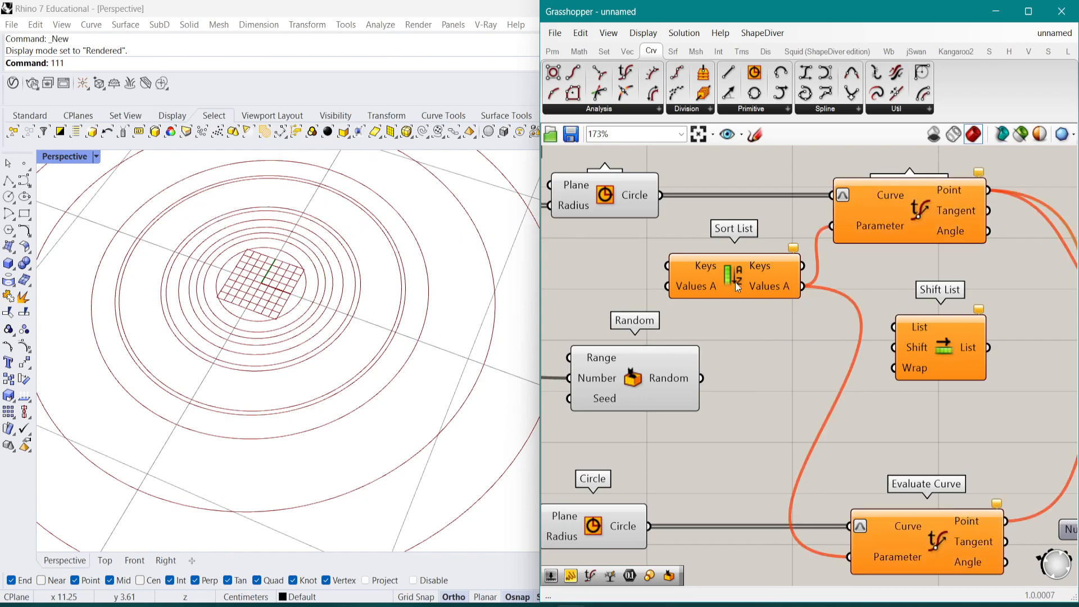
drag(727, 282, 788, 367)
Connect the Random output to the Sort List's Keys and Values A inputs and space the two components apart
drag(702, 378, 727, 370)
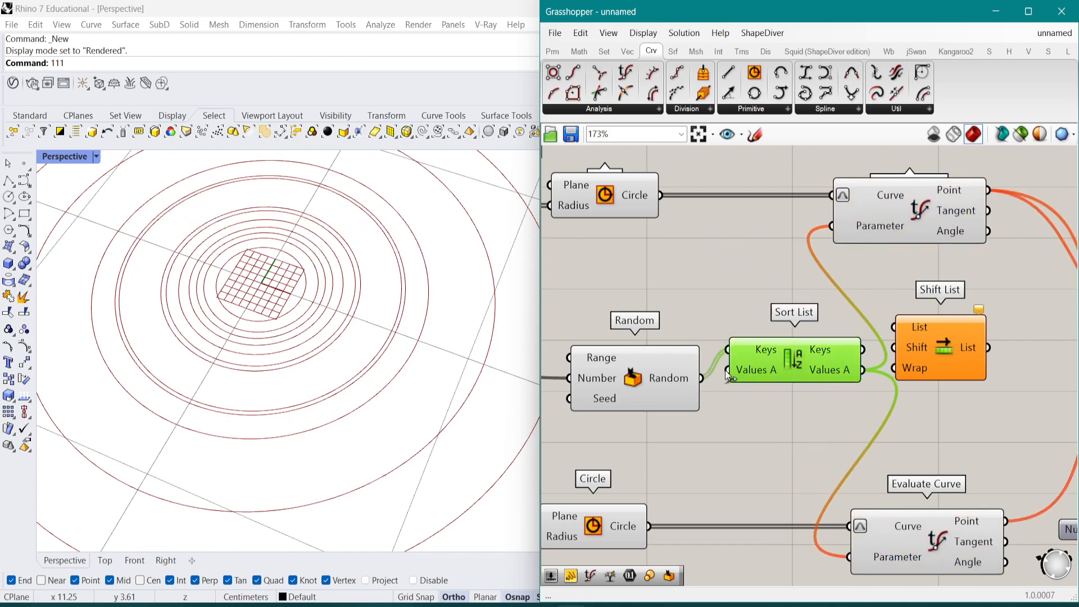
drag(661, 380, 610, 371)
drag(787, 365, 769, 376)
shift+right_drag(367, 286, 354, 304)
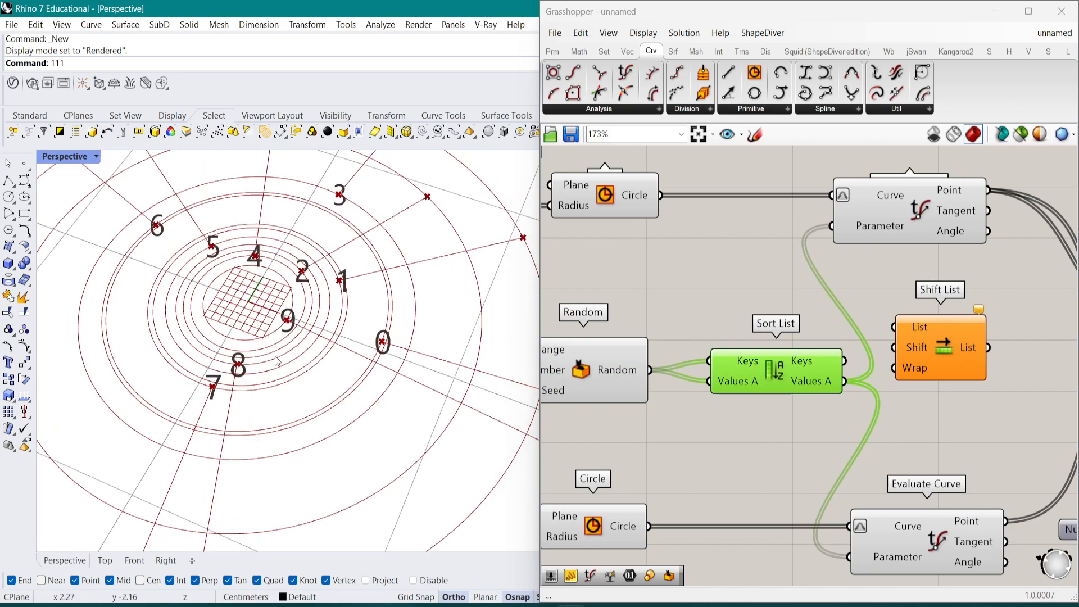
Delete the unused Shift List component between the two Evaluate Curve components
scroll(699, 337, down, 3)
alt+drag(733, 436, 808, 435)
click(795, 317)
drag(820, 362, 772, 359)
right_drag(949, 364, 760, 324)
click(747, 355)
key(Delete)
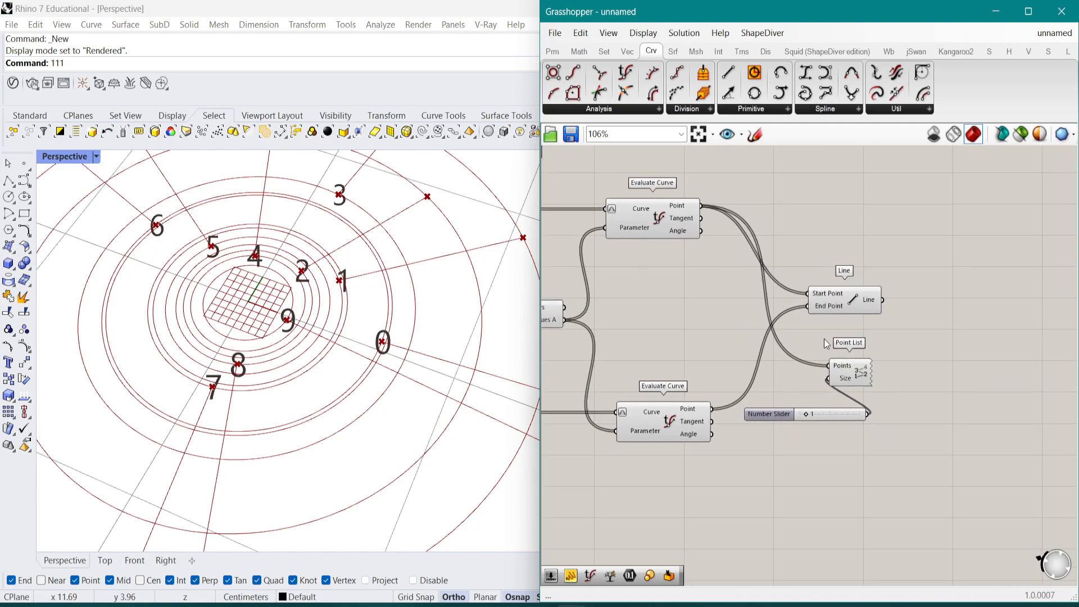
Add a new Shift List component below the lower Circle component
right_drag(825, 339, 845, 326)
shift+right_drag(399, 329, 361, 353)
scroll(362, 358, up, 2)
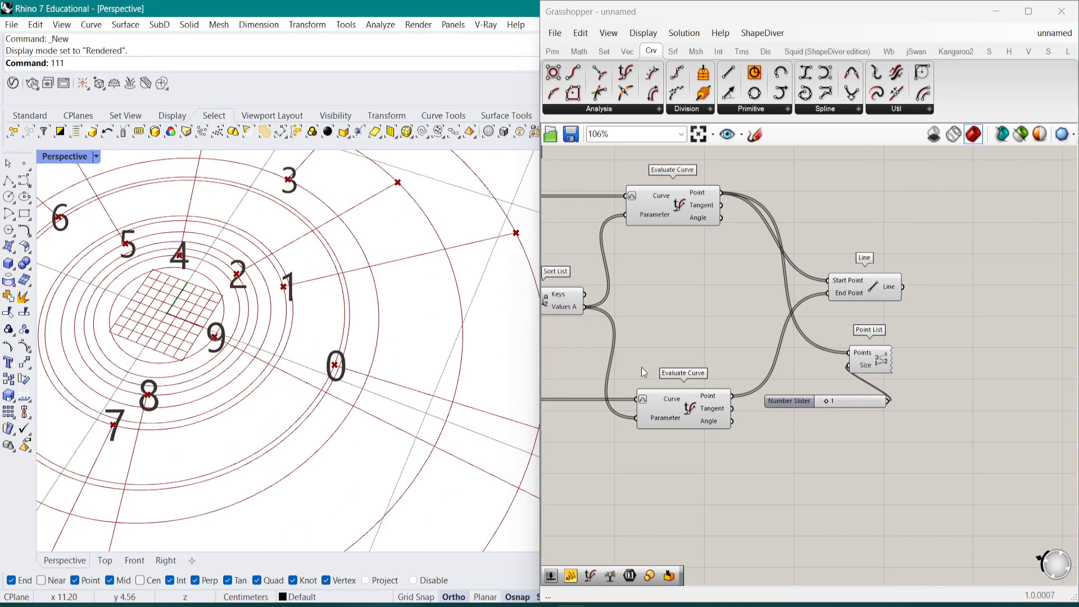
scroll(705, 379, down, 3)
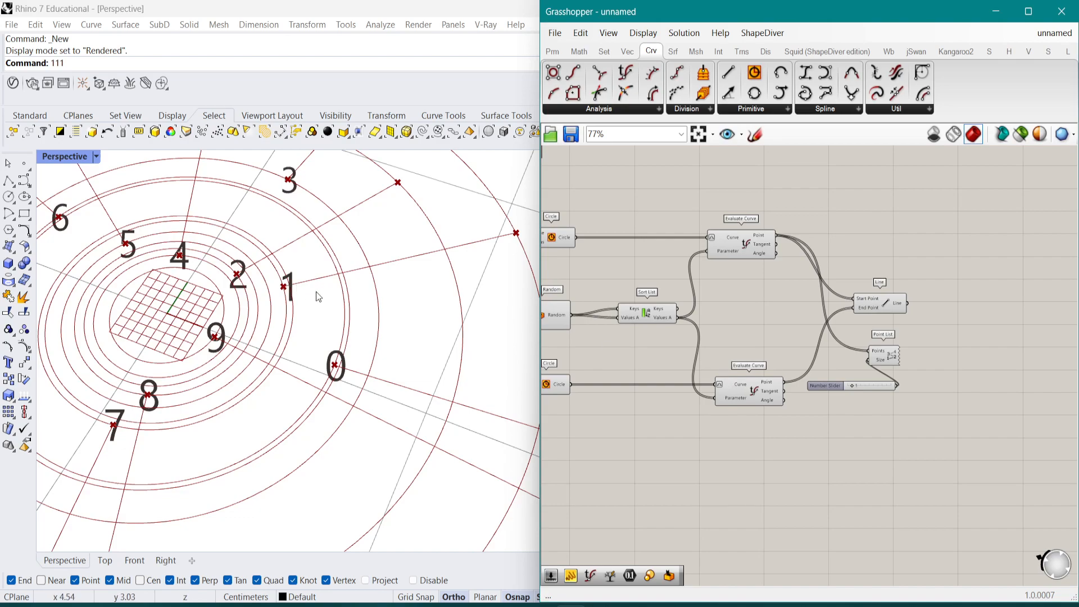
right_drag(731, 362, 802, 326)
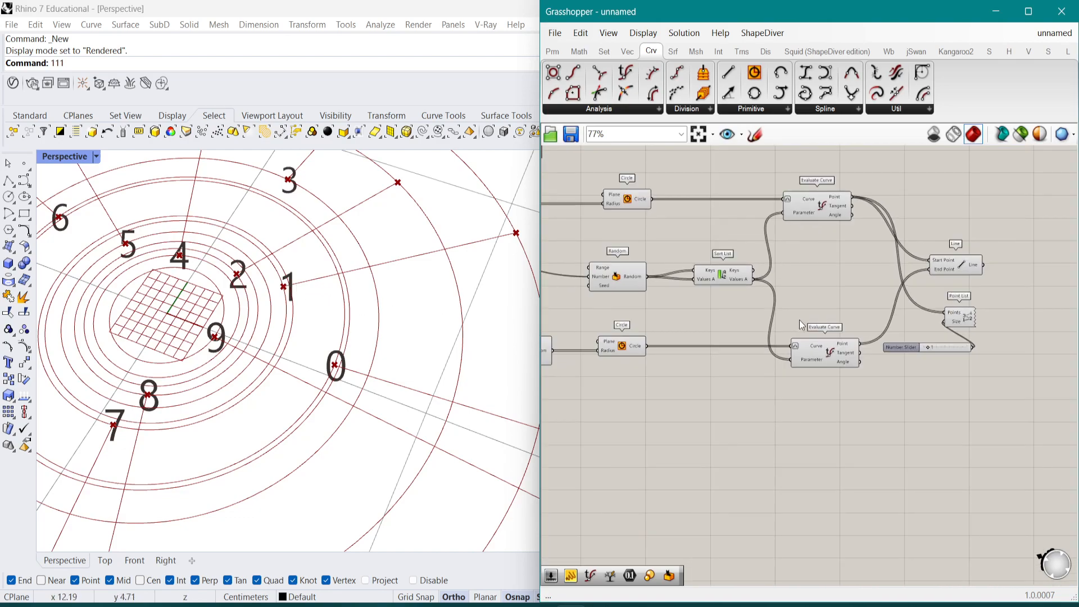
double_click(734, 396)
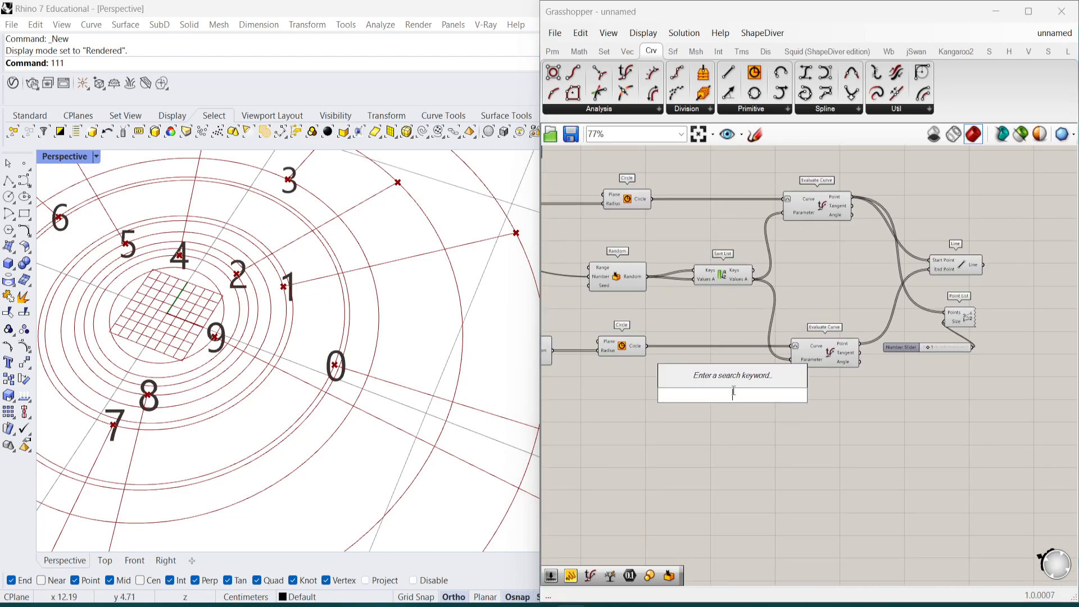
text(shift)
click(722, 376)
Connect the upper Circle output to the Shift List's List input and shift that component slightly lower
scroll(721, 375, up, 2)
click(611, 337)
right_drag(638, 333, 672, 356)
scroll(673, 355, down, 1)
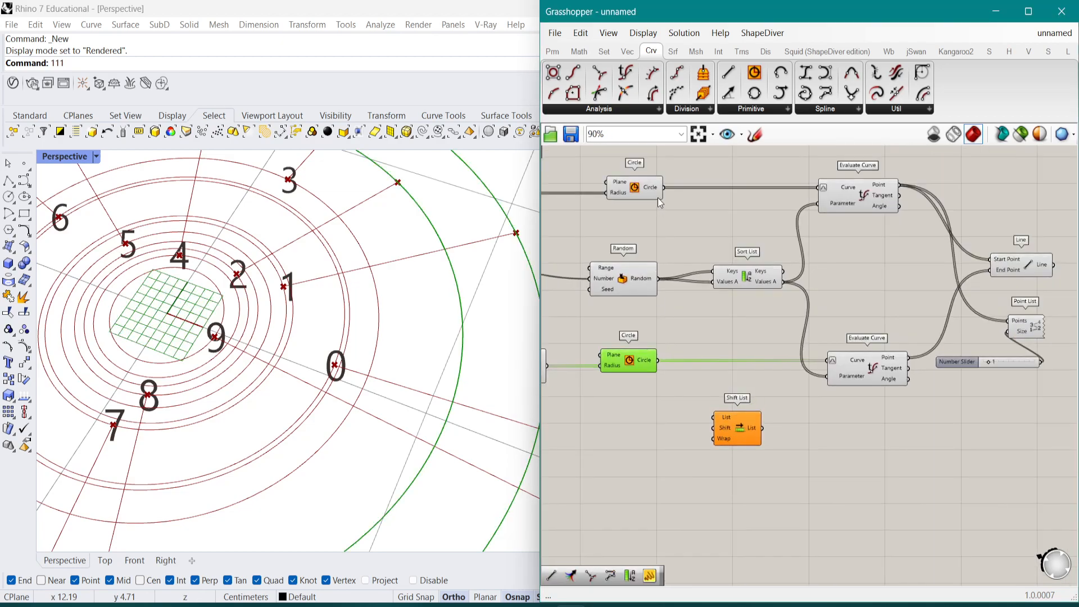
click(658, 197)
drag(672, 193, 748, 449)
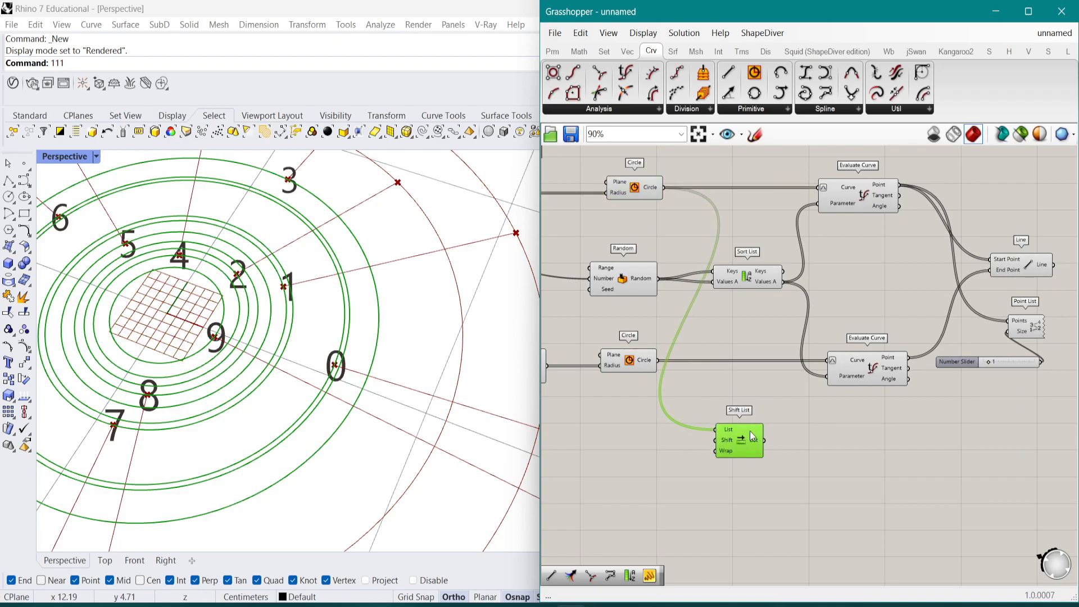
Duplicate the upper Evaluate Curve and place the copy beneath the lower Evaluate Curve
right_drag(732, 411, 752, 378)
right_drag(828, 331, 826, 367)
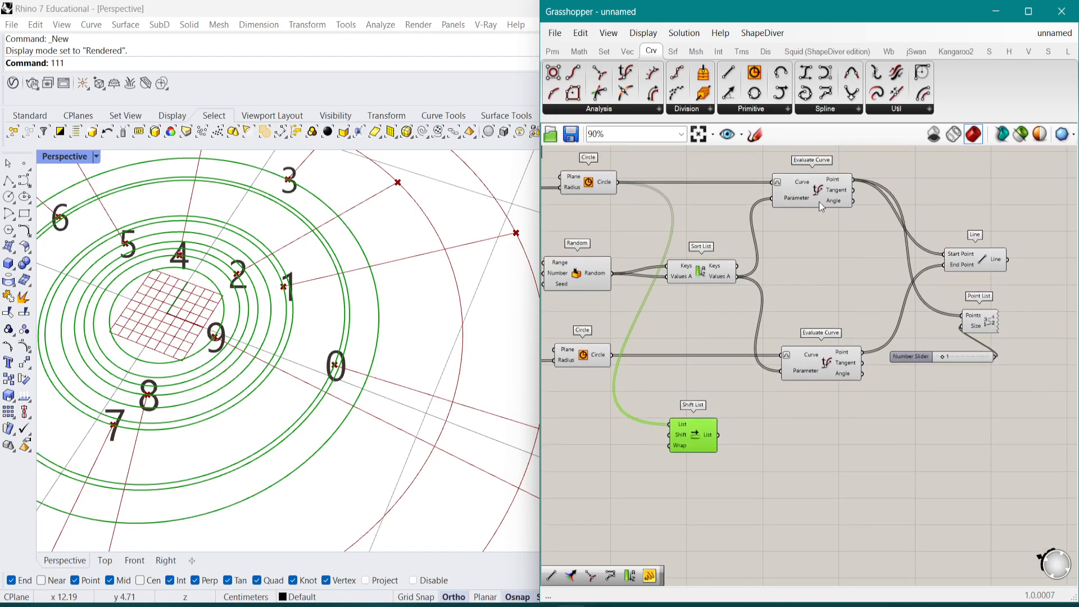
click(818, 197)
drag(820, 202, 816, 409)
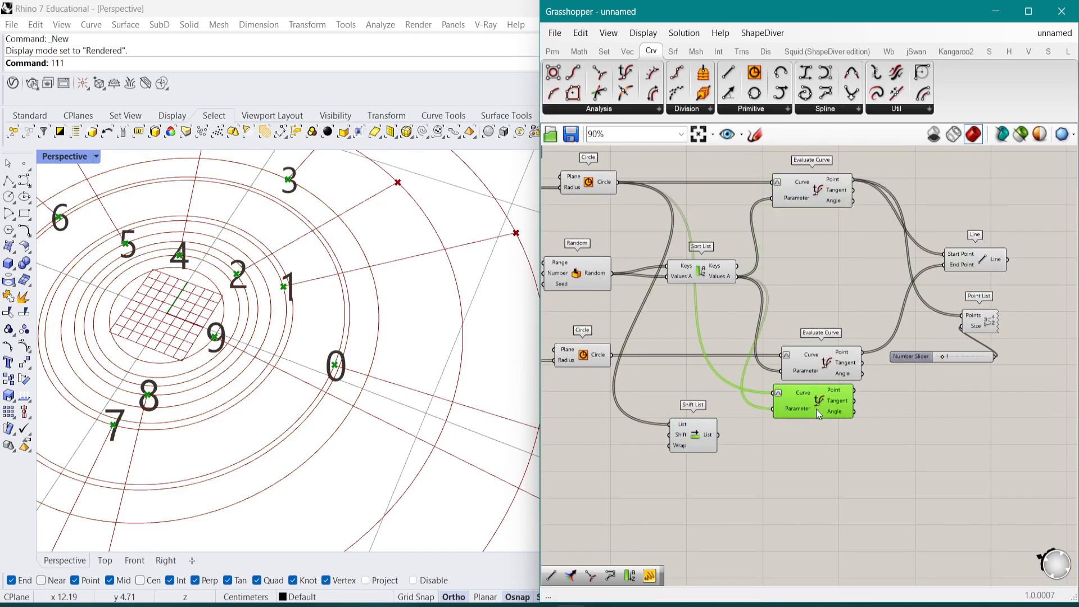
Feed the copied Evaluate Curve's Curve input from the Shift List and compare its shifted points with the numbered ones
scroll(809, 419, up, 2)
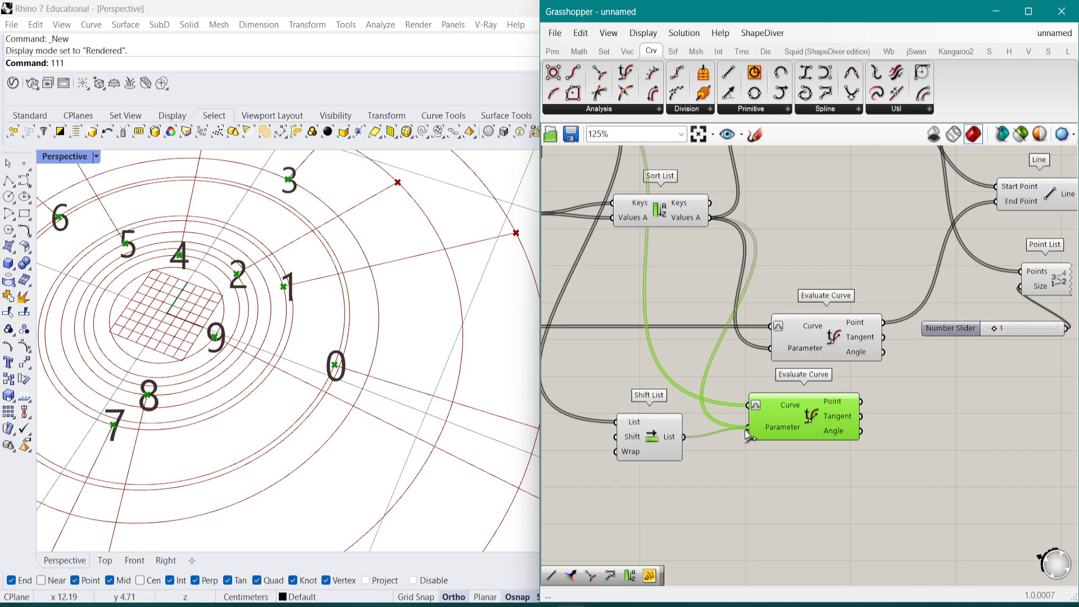
scroll(746, 431, down, 1)
drag(794, 417, 800, 436)
scroll(324, 361, up, 3)
scroll(325, 360, up, 2)
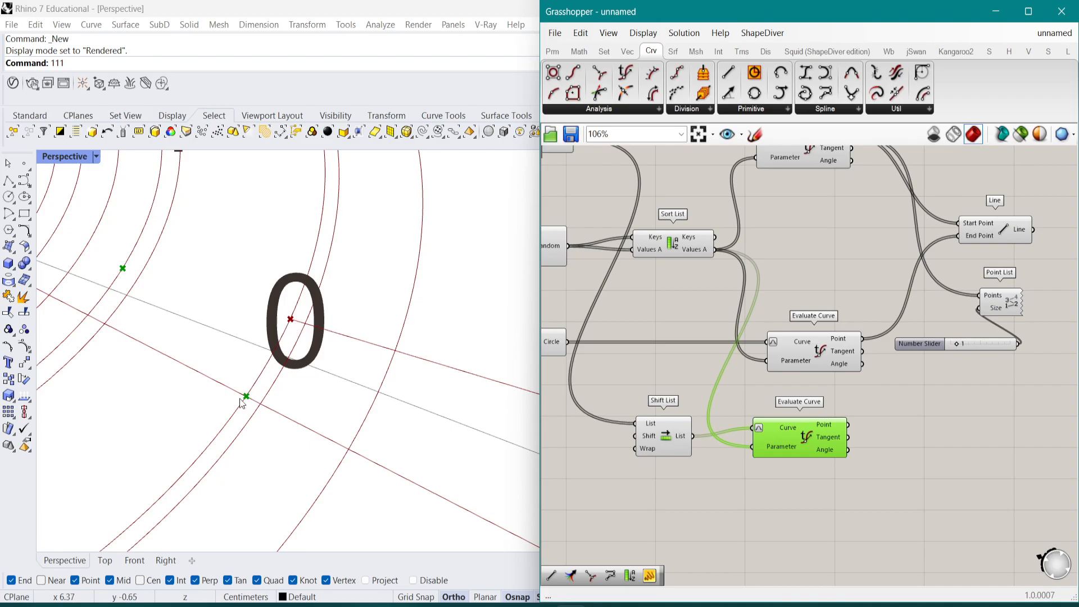
scroll(270, 371, down, 2)
scroll(278, 369, down, 4)
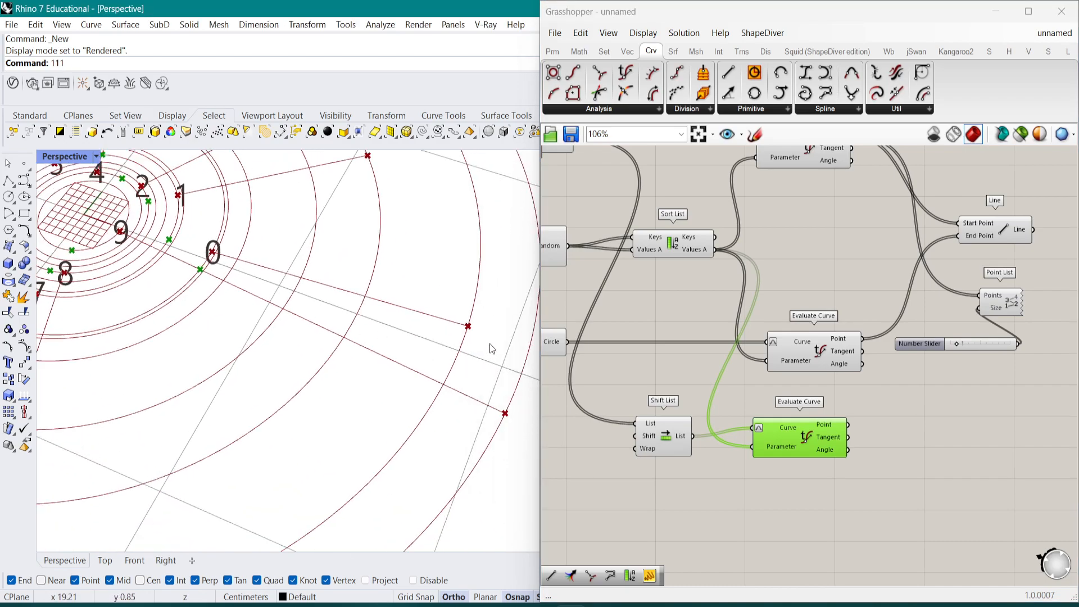
scroll(474, 330, down, 1)
right_drag(750, 384, 787, 364)
scroll(679, 371, down, 1)
drag(831, 416, 848, 413)
Duplicate the outer circles' Evaluate Curve and place the copy at the bottom of the Evaluate Curve stack
click(839, 345)
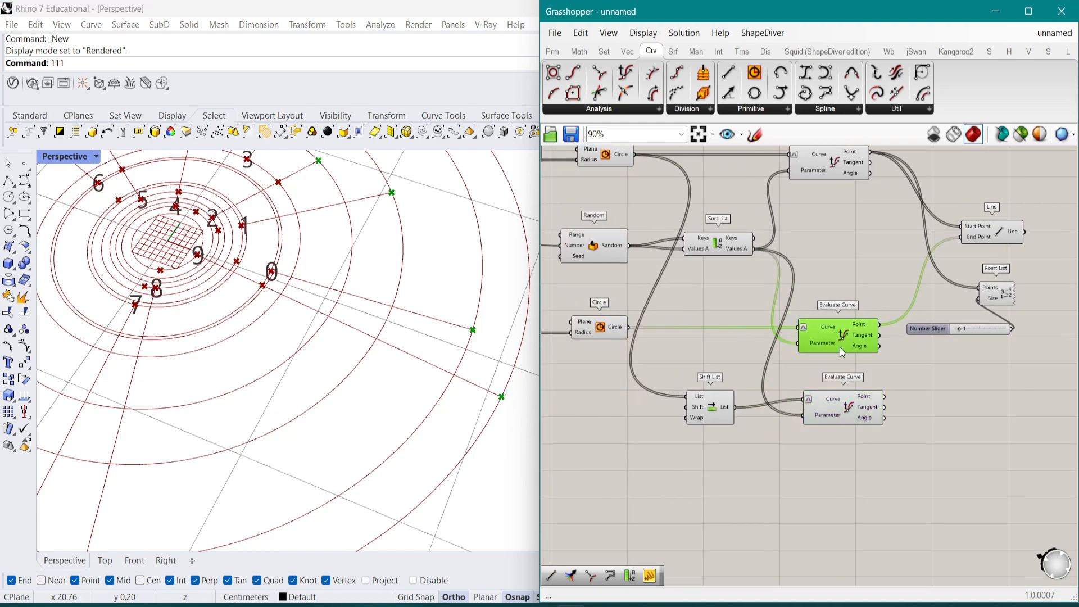
alt+drag(836, 346, 742, 411)
scroll(799, 473, up, 3)
scroll(742, 411, down, 2)
right_drag(741, 411, 789, 446)
Duplicate the Shift List, feed it the lower circles and connect its output to the bottom Evaluate Curve's Curve input
click(748, 413)
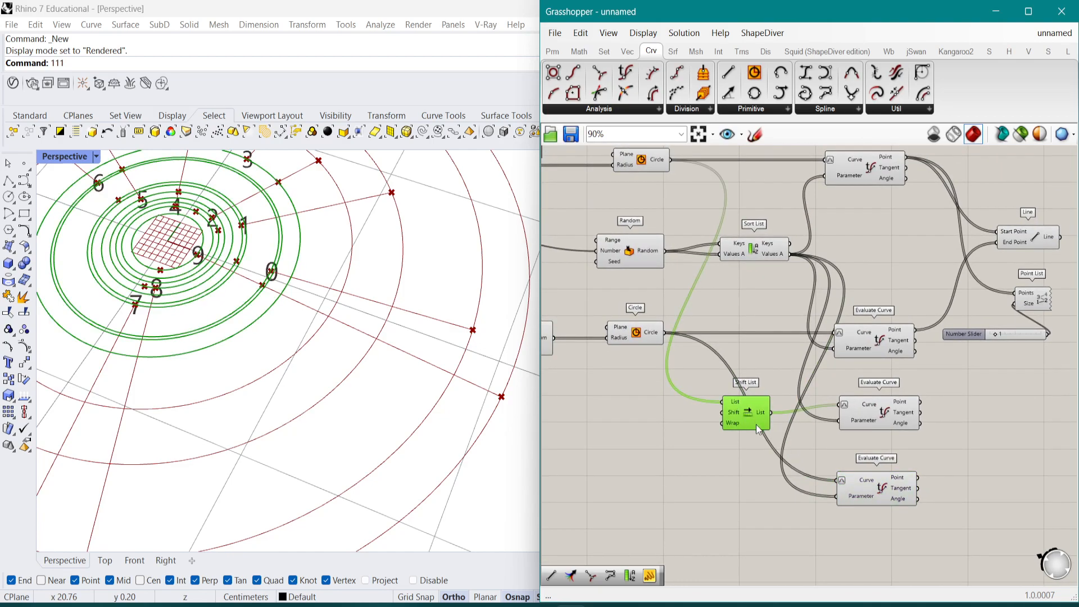
alt+drag(757, 424, 755, 477)
drag(663, 402, 666, 333)
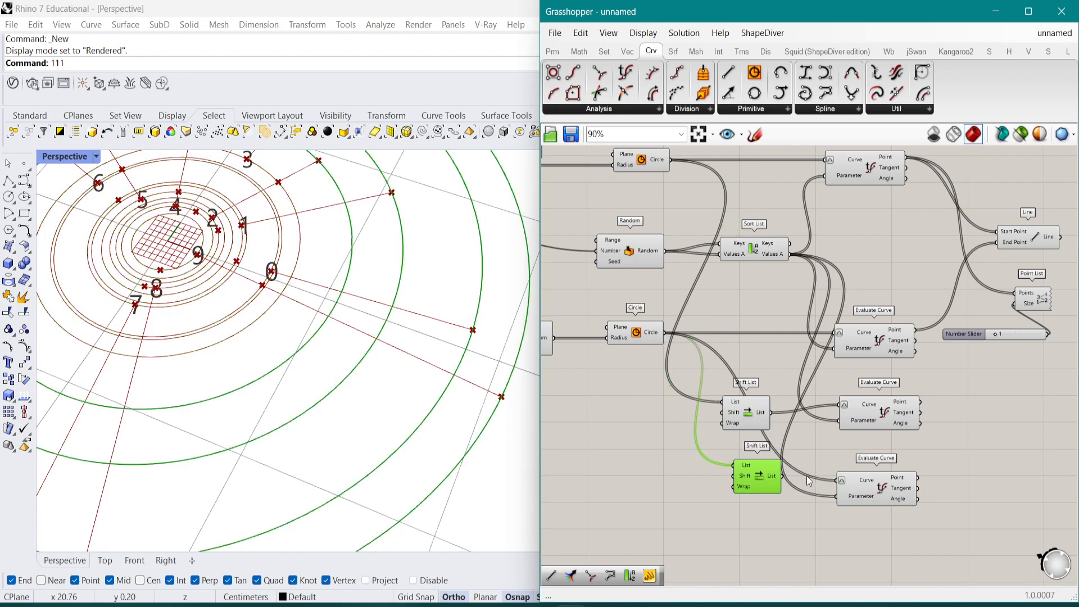
drag(782, 477, 839, 481)
click(858, 487)
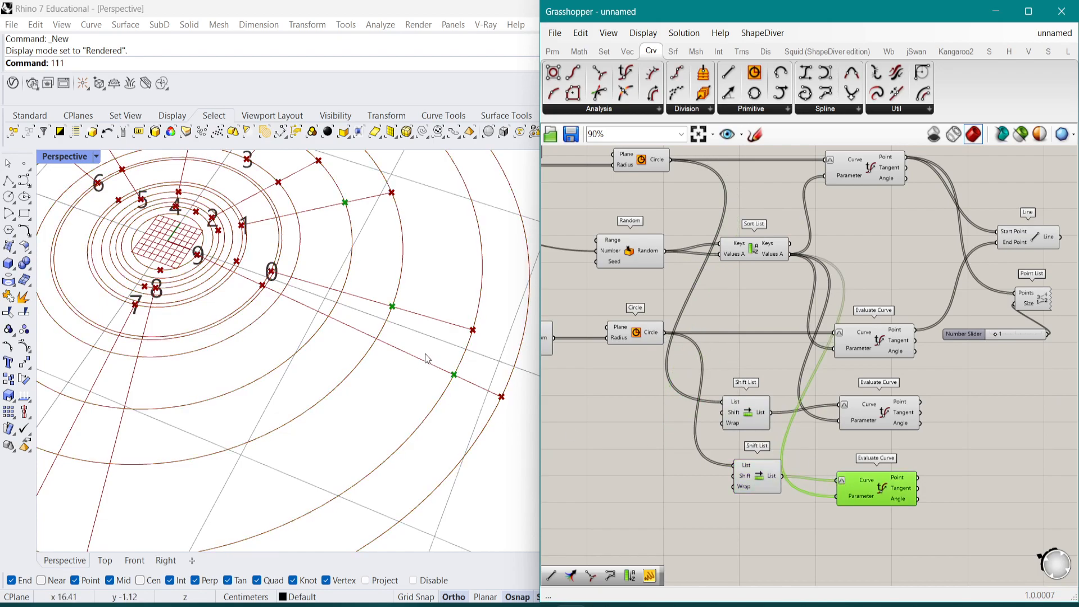
Review the chain of circles and shifted lists, and nudge the two Shift List-fed Evaluate Curve components apart
shift+right_drag(427, 356, 406, 359)
mouse_move(898, 399)
right_down()
mouse_move(804, 381)
mouse_move(893, 417)
right_up()
scroll(802, 376, down, 2)
scroll(711, 347, up, 2)
right_drag(669, 345, 783, 325)
right_drag(877, 366, 815, 358)
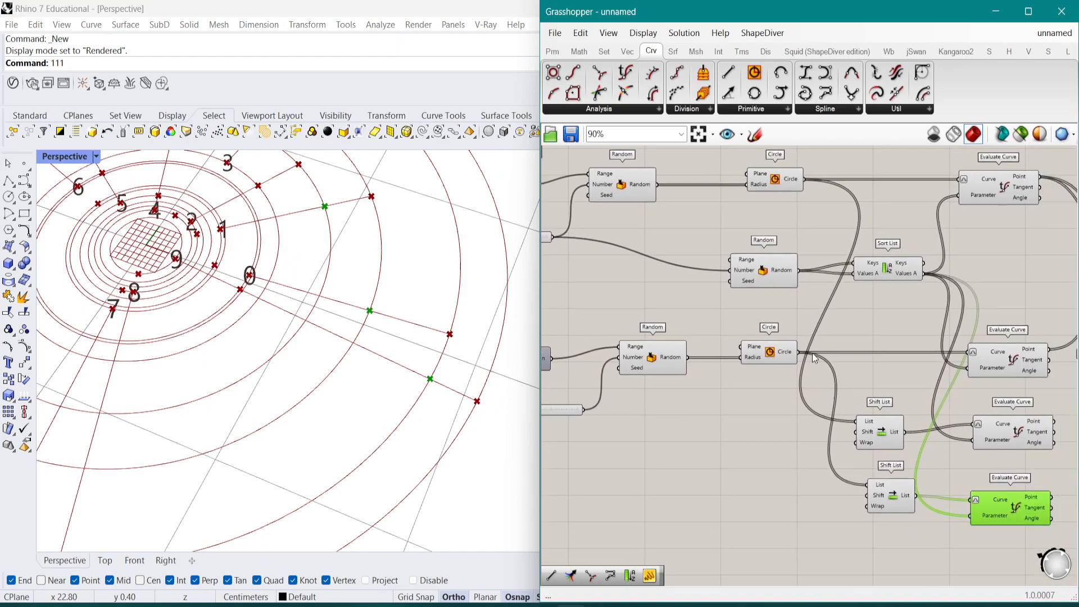
right_drag(979, 378, 832, 356)
right_drag(1006, 379, 844, 364)
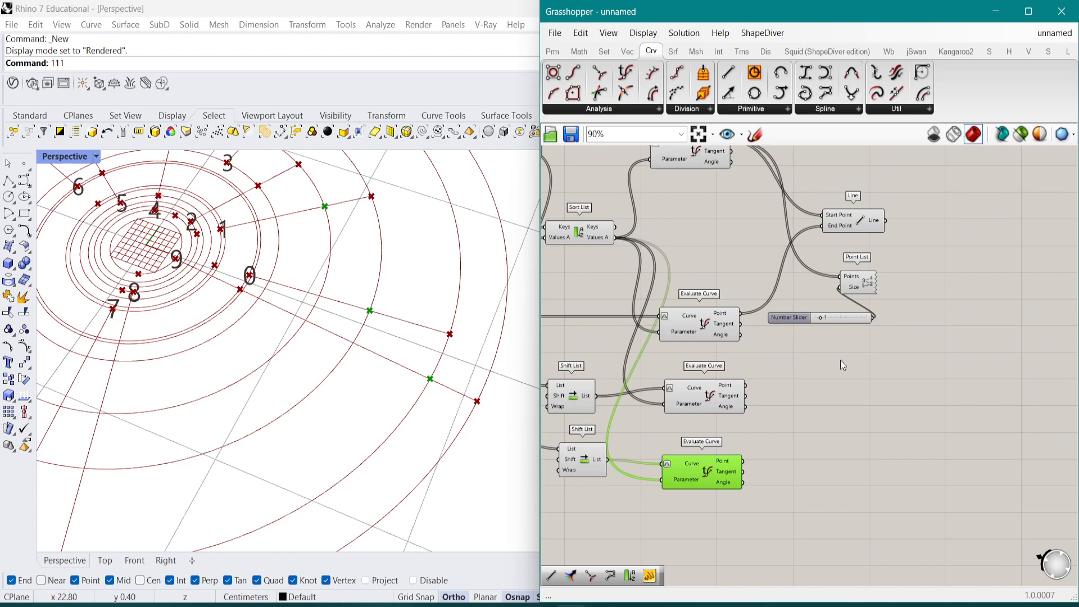
drag(730, 403, 731, 405)
drag(724, 467, 734, 469)
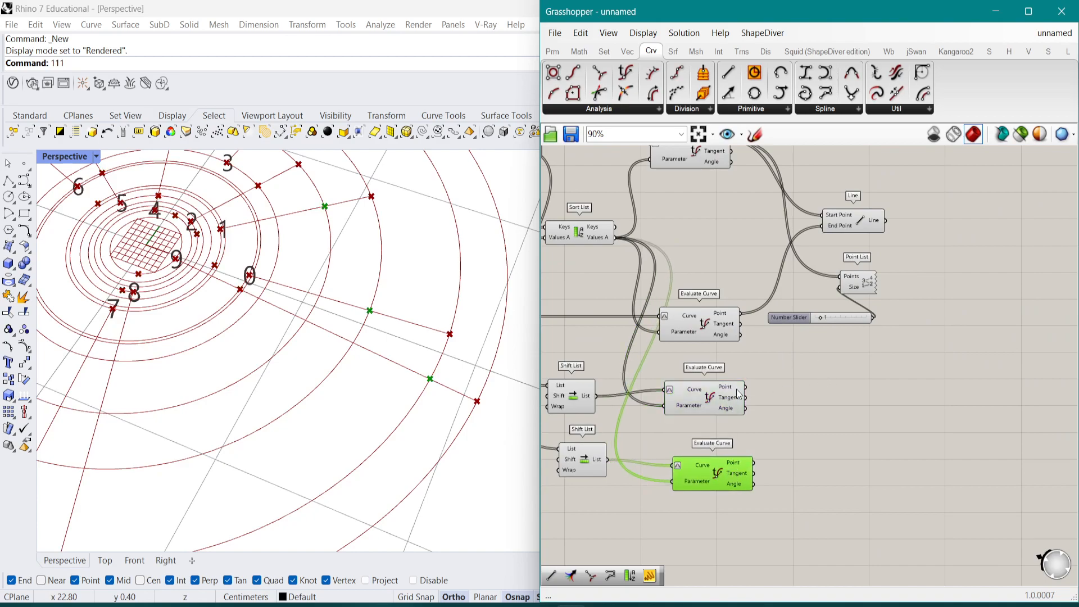
Move the Line, Point List and number slider together further along the definition to free up space
right_drag(883, 276, 895, 279)
drag(913, 344, 819, 190)
drag(871, 228, 942, 222)
Add a Merge component below the Point List's number slider
double_click(881, 382)
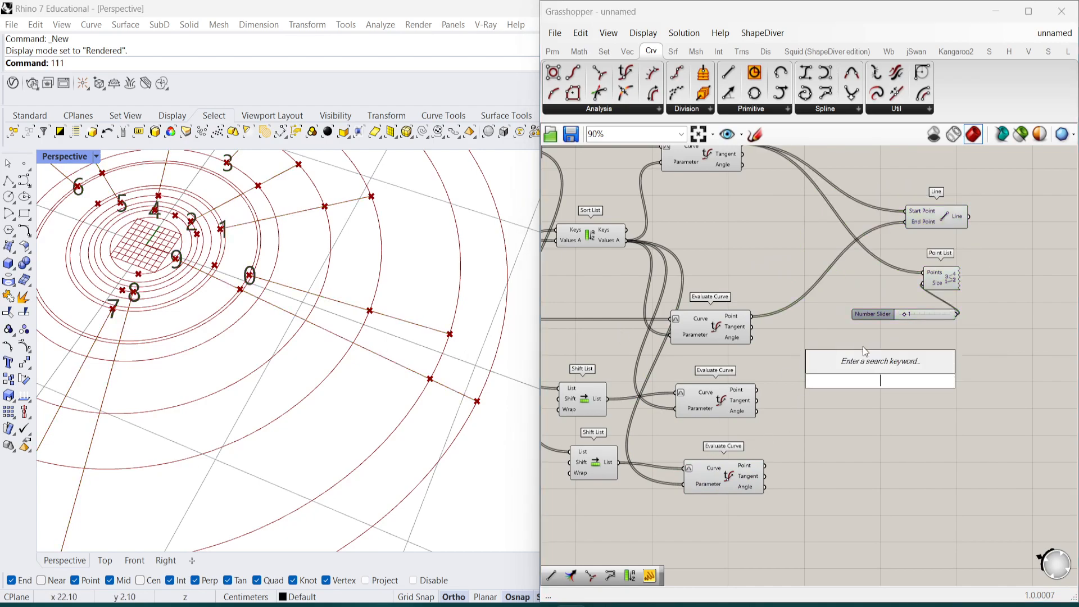
text(poly)
key(BackSpace)
key(BackSpace)
key(BackSpace)
key(BackSpace)
text(merge)
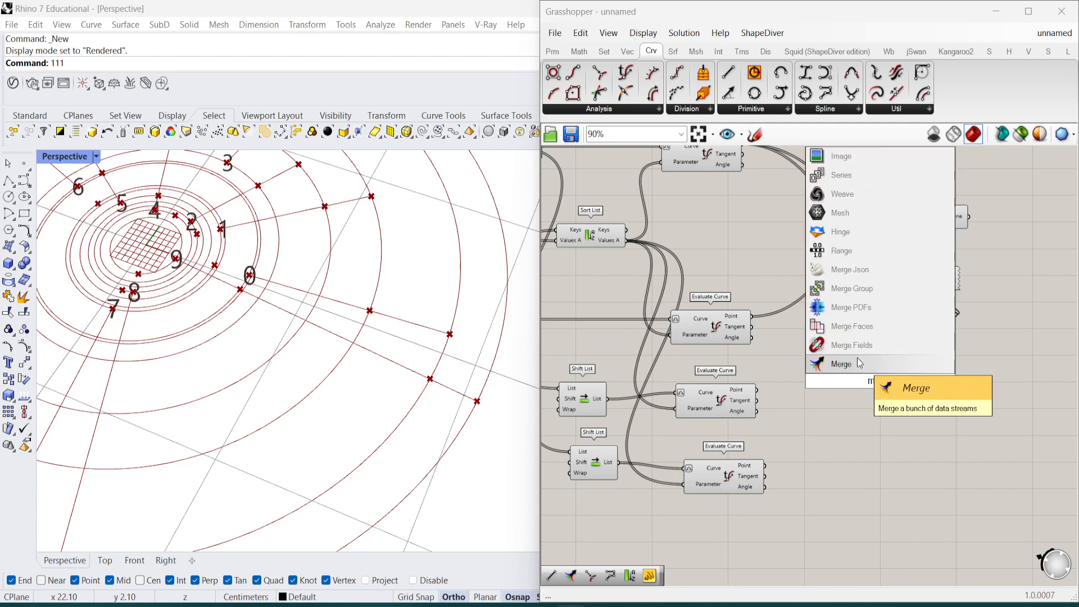
click(842, 364)
Examine the Point List numbering in the viewport against the Evaluate Curve components of the definition
scroll(844, 362, down, 2)
scroll(825, 329, up, 3)
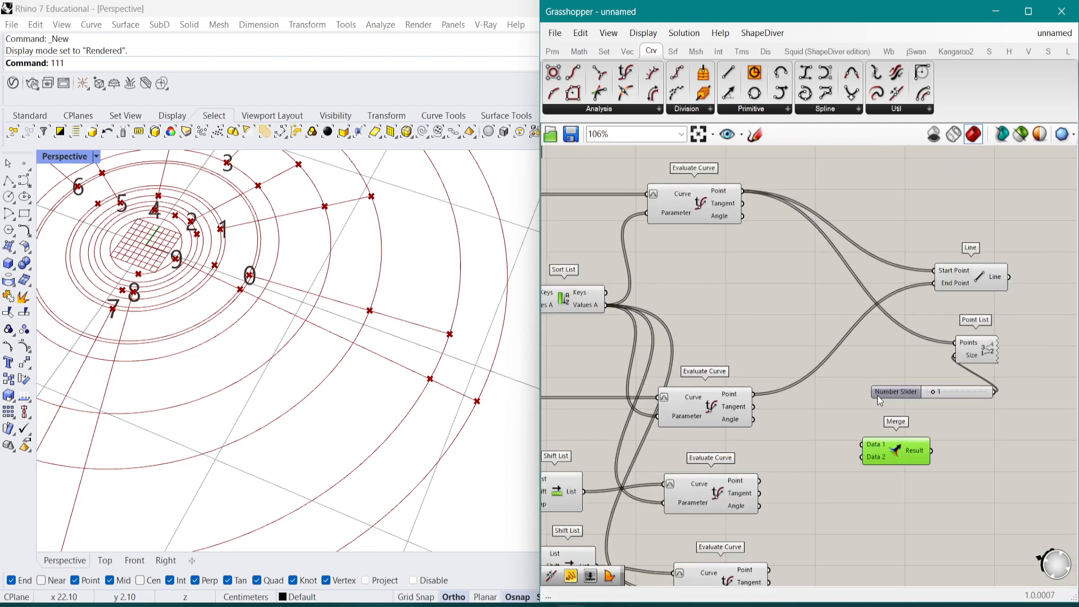
scroll(804, 268, down, 3)
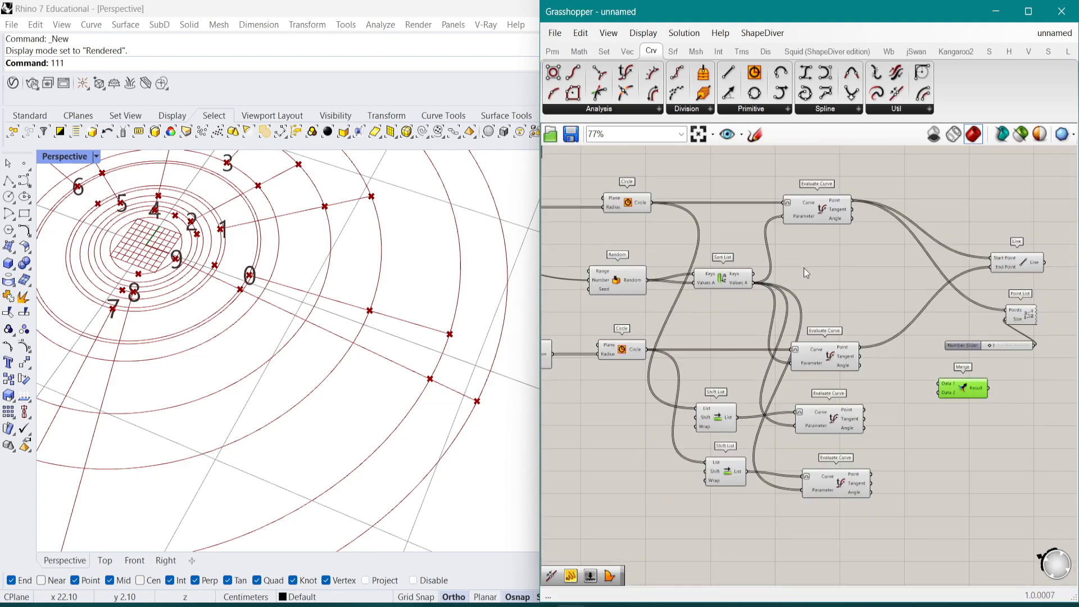
scroll(879, 314, up, 1)
click(980, 278)
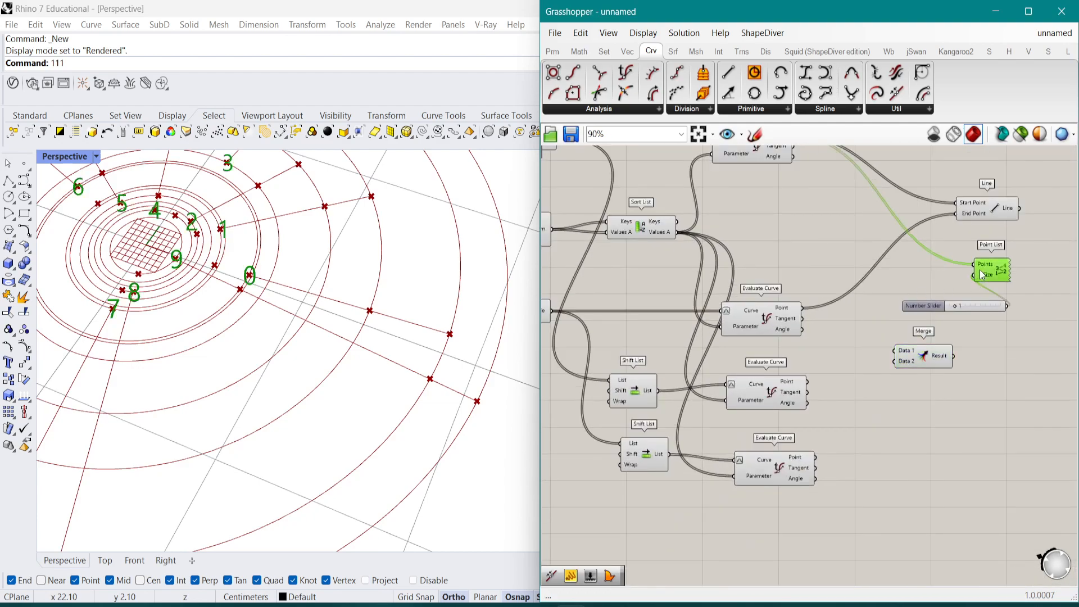
scroll(887, 291, down, 2)
scroll(859, 307, up, 1)
Turn off the preview of the Circle and Random components that precede the Evaluate Curve components
right_drag(653, 286, 753, 313)
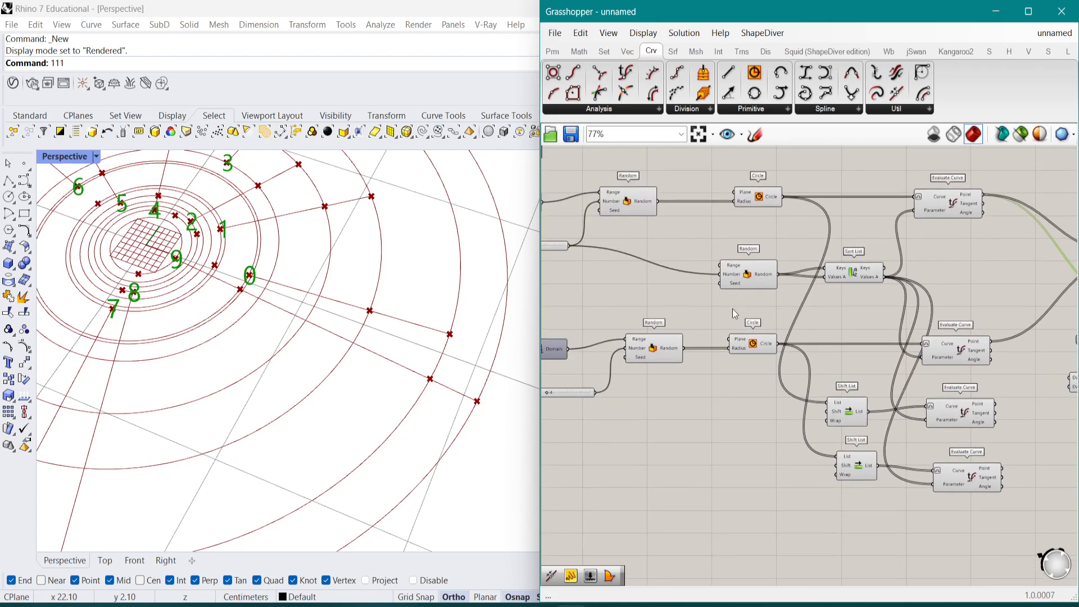
scroll(674, 295, down, 2)
right_drag(646, 287, 809, 281)
scroll(898, 223, up, 2)
drag(956, 170, 670, 422)
middle_click(866, 281)
click(914, 233)
right_drag(922, 281, 717, 273)
scroll(726, 281, down, 2)
scroll(896, 275, up, 3)
mouse_move(760, 310)
right_down()
mouse_move(890, 293)
mouse_move(850, 277)
right_up()
scroll(896, 275, down, 2)
click(903, 276)
Turn off the preview of both Shift List components so only the points and lines are displayed
right_drag(567, 292, 844, 302)
scroll(828, 263, down, 1)
mouse_move(1050, 287)
right_down()
mouse_move(876, 269)
mouse_move(686, 282)
right_up()
scroll(844, 360, up, 3)
click(736, 387)
key(ctrl+q)
click(747, 456)
key(ctrl+q)
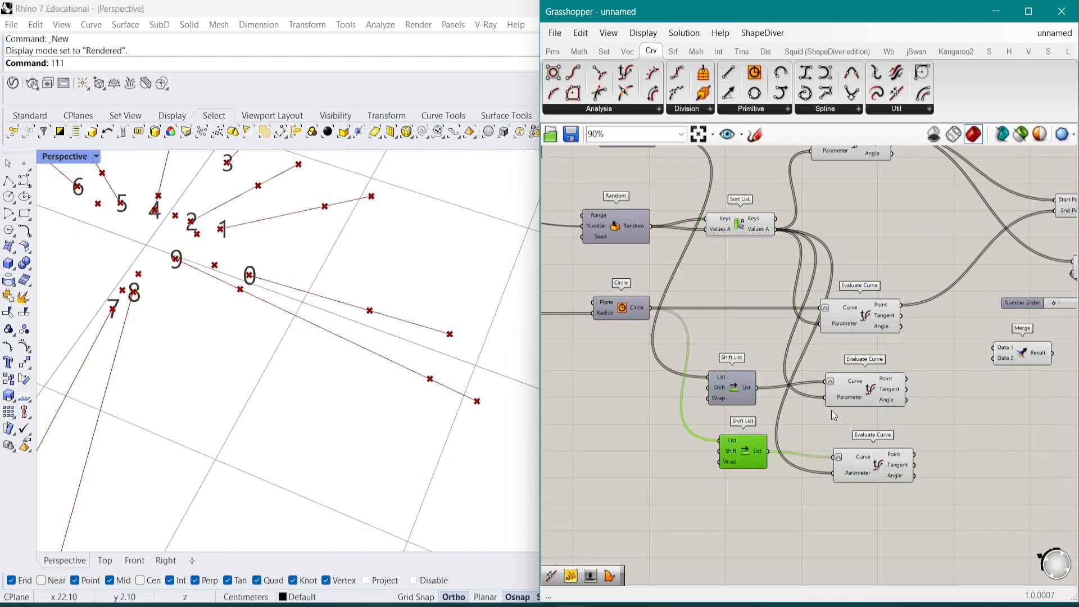
Move the Point List and its number slider away from the Line and Merge components, up beside the first Evaluate Curve
right_drag(861, 392, 749, 398)
scroll(904, 360, up, 2)
right_drag(907, 348, 878, 413)
click(871, 374)
scroll(871, 374, down, 2)
scroll(827, 338, up, 3)
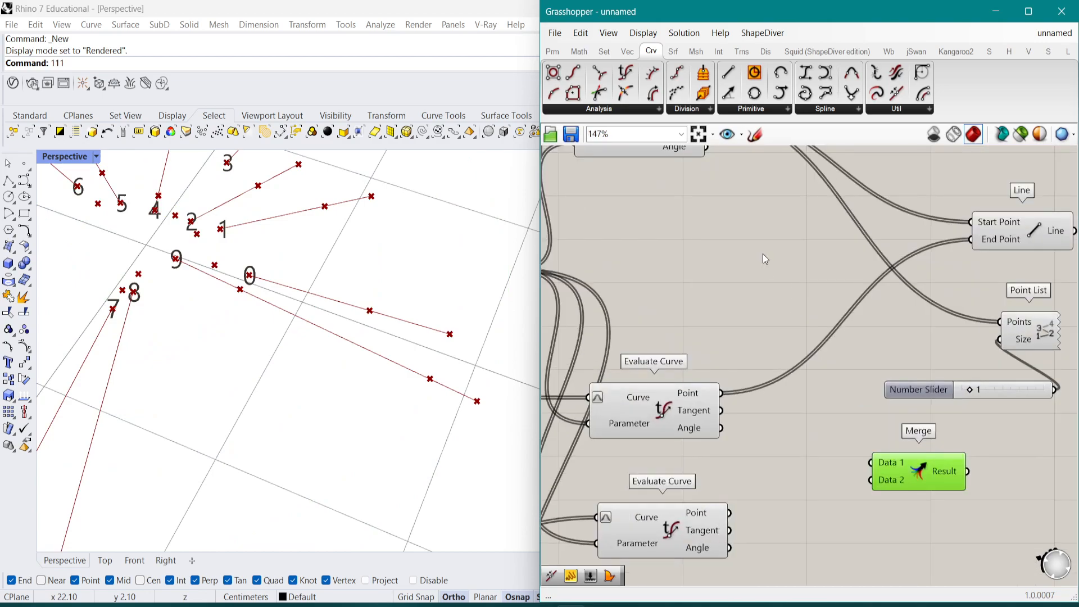
scroll(766, 259, down, 2)
drag(728, 216, 842, 323)
drag(951, 313, 951, 309)
right_drag(942, 313, 870, 305)
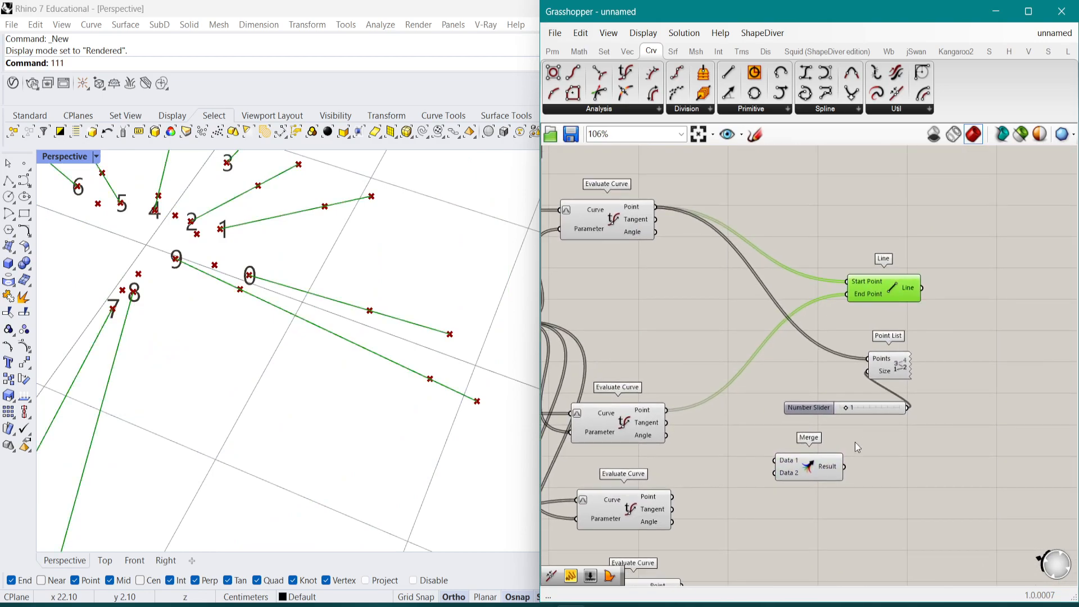
drag(906, 365, 803, 172)
drag(895, 411, 740, 173)
click(902, 286)
right_drag(878, 307, 872, 252)
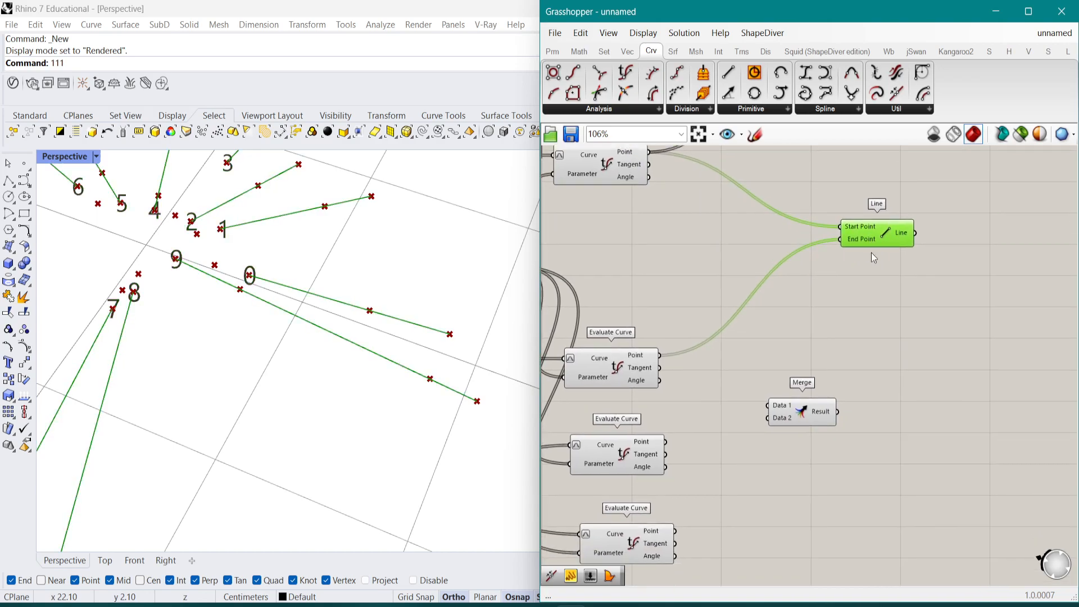
Duplicate the Line component below the original and move the Merge component up beside the original Line
alt+drag(880, 243, 905, 353)
drag(810, 413, 938, 260)
drag(905, 345, 901, 367)
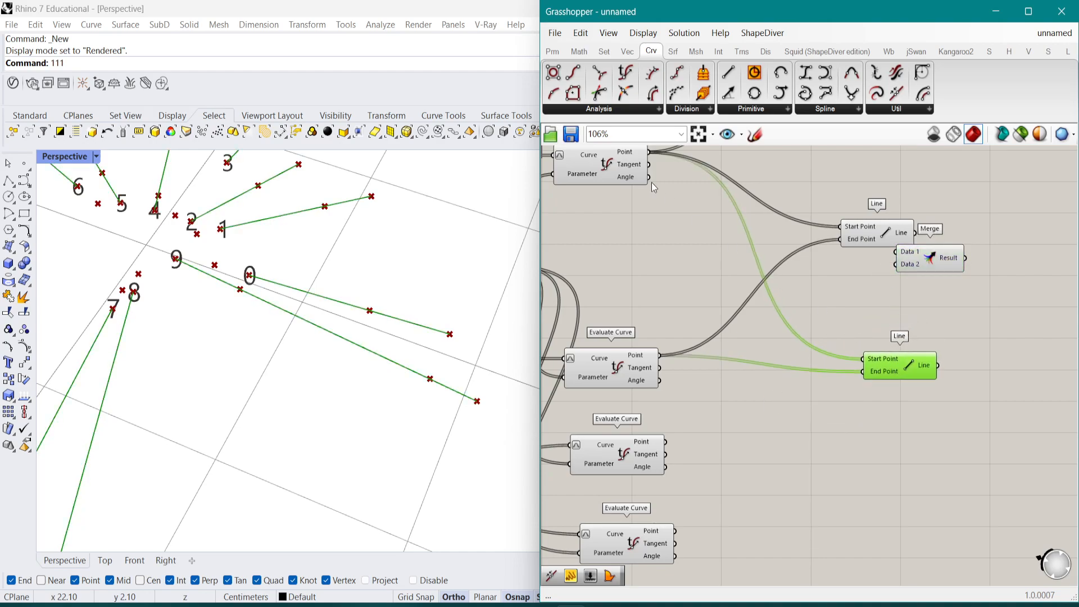
Move the Evaluate Curve of the shifted inner circle up between the two unshifted Evaluate Curve components
click(656, 448)
click(623, 380)
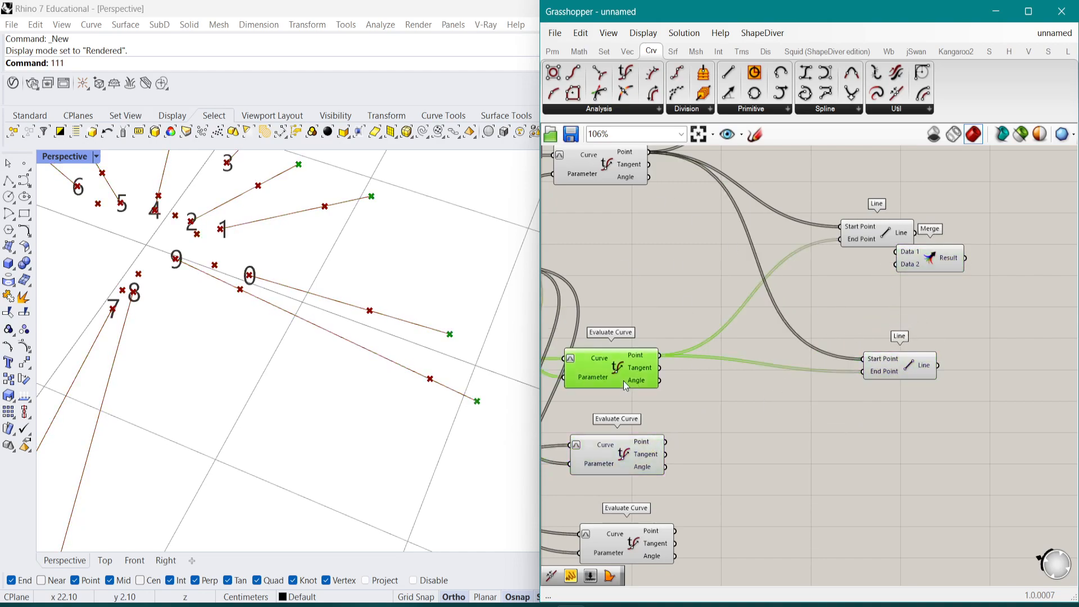
right_drag(640, 554, 647, 477)
click(649, 482)
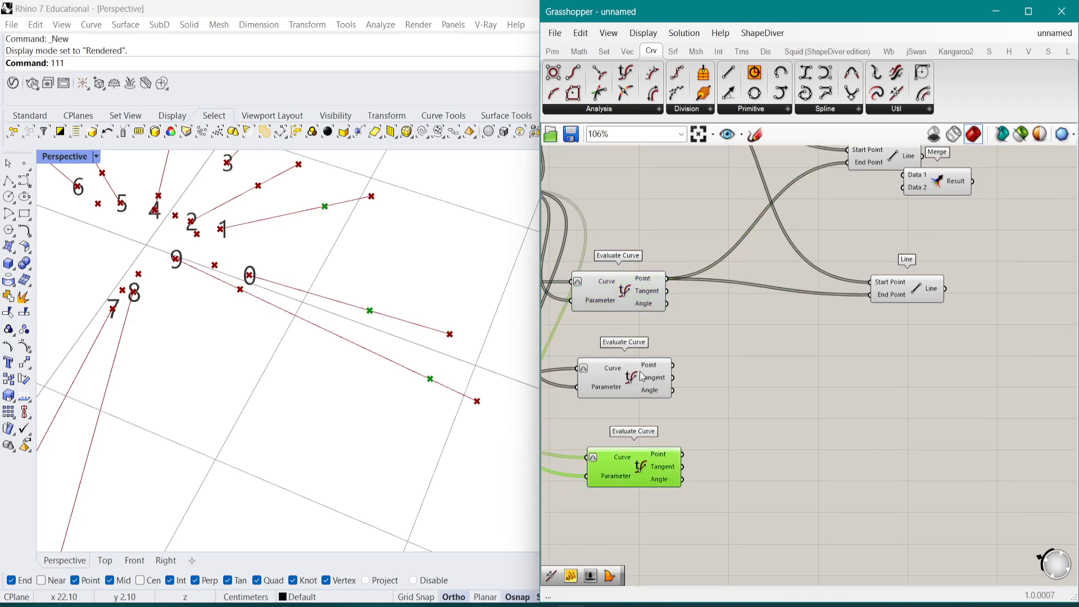
click(640, 379)
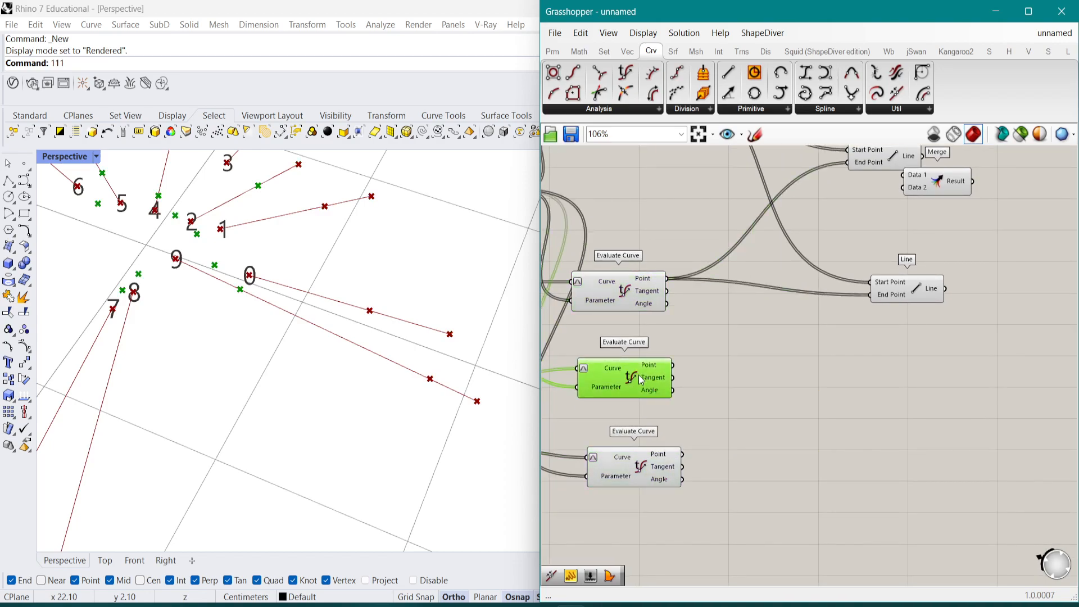
right_drag(639, 378, 690, 440)
drag(682, 424, 667, 231)
Connect the shifted inner Evaluate Curve's Point output to the duplicated Line's End Point and move that Line slightly up
click(669, 161)
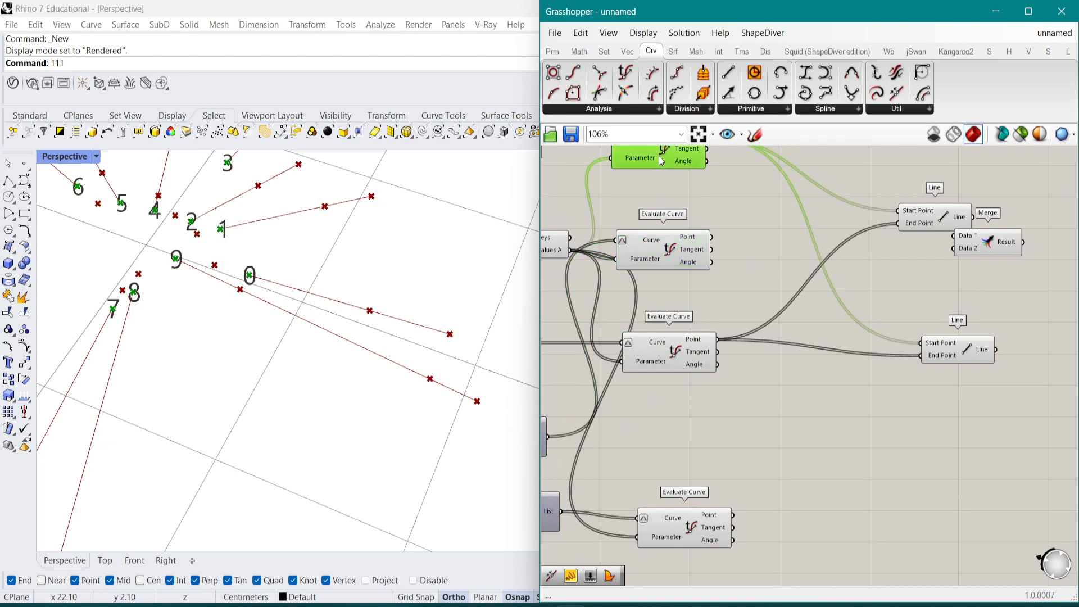
right_drag(672, 185, 674, 240)
click(678, 308)
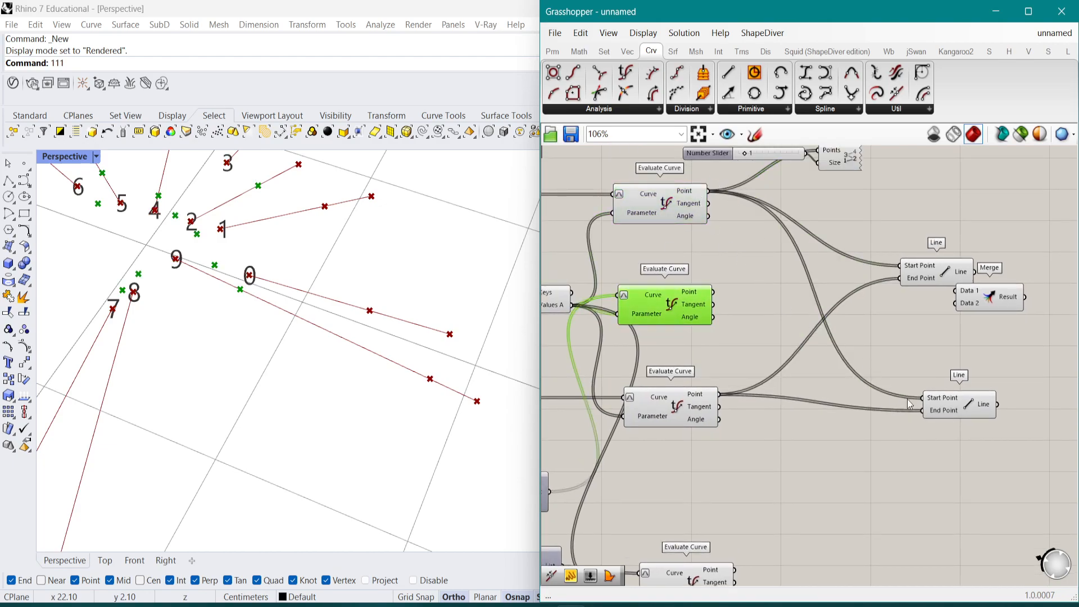
click(915, 413)
drag(919, 413, 713, 291)
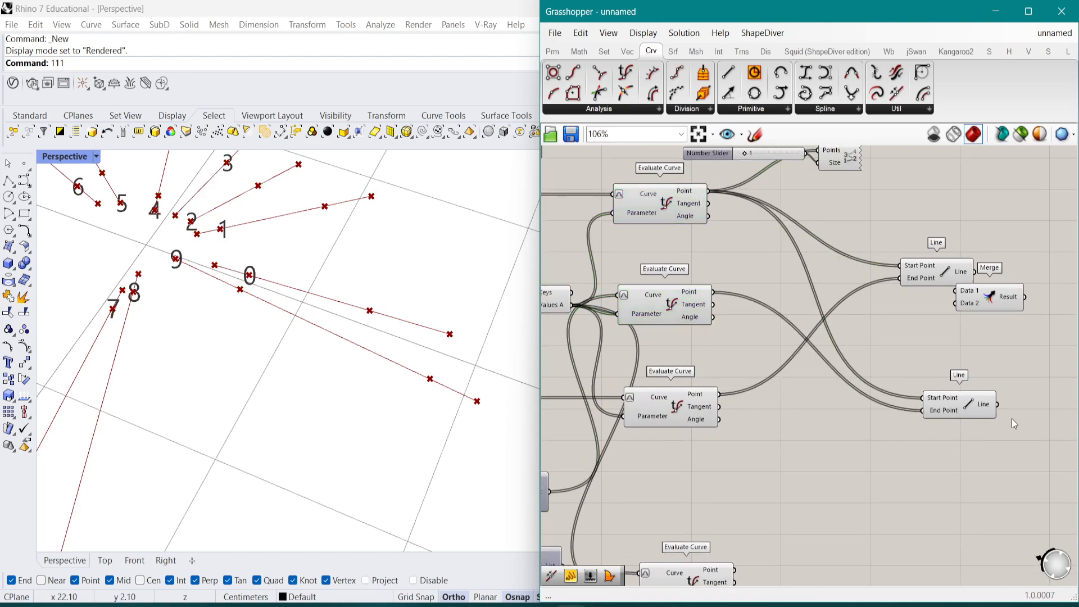
click(948, 418)
drag(947, 418, 943, 389)
click(953, 371)
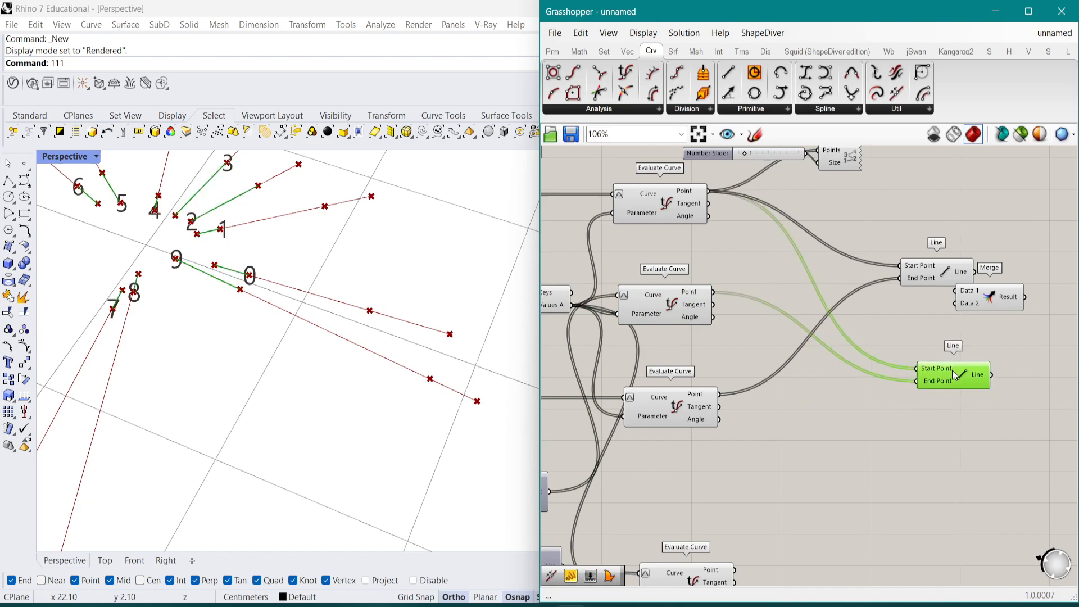
Examine which viewport points each of the four Evaluate Curve components produces
click(659, 212)
click(697, 311)
click(681, 218)
click(689, 315)
click(697, 408)
right_drag(711, 405, 696, 347)
click(696, 529)
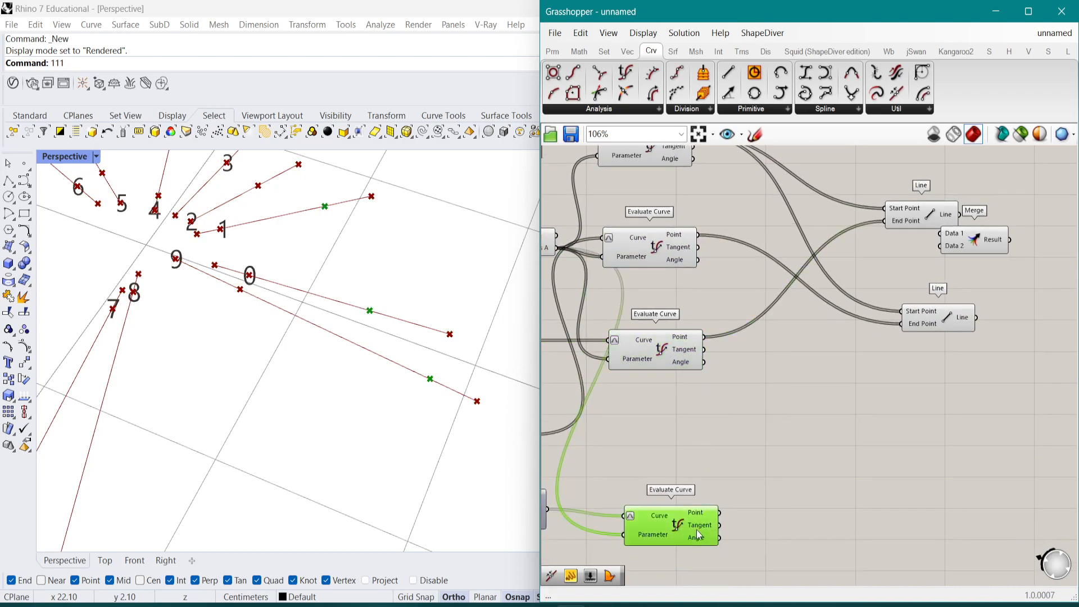
click(656, 344)
right_drag(688, 473, 692, 443)
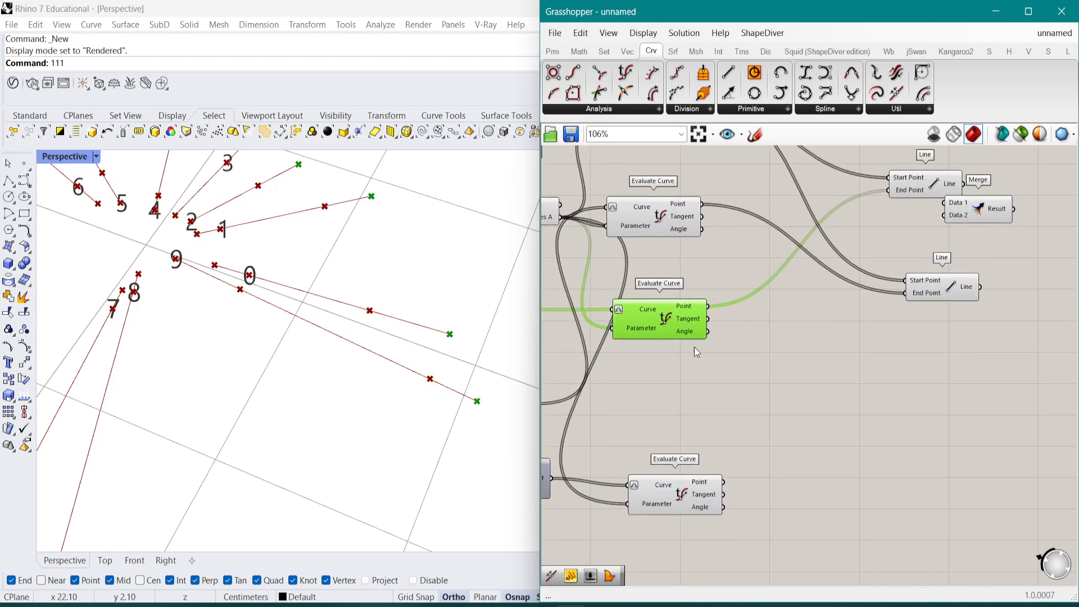
click(687, 503)
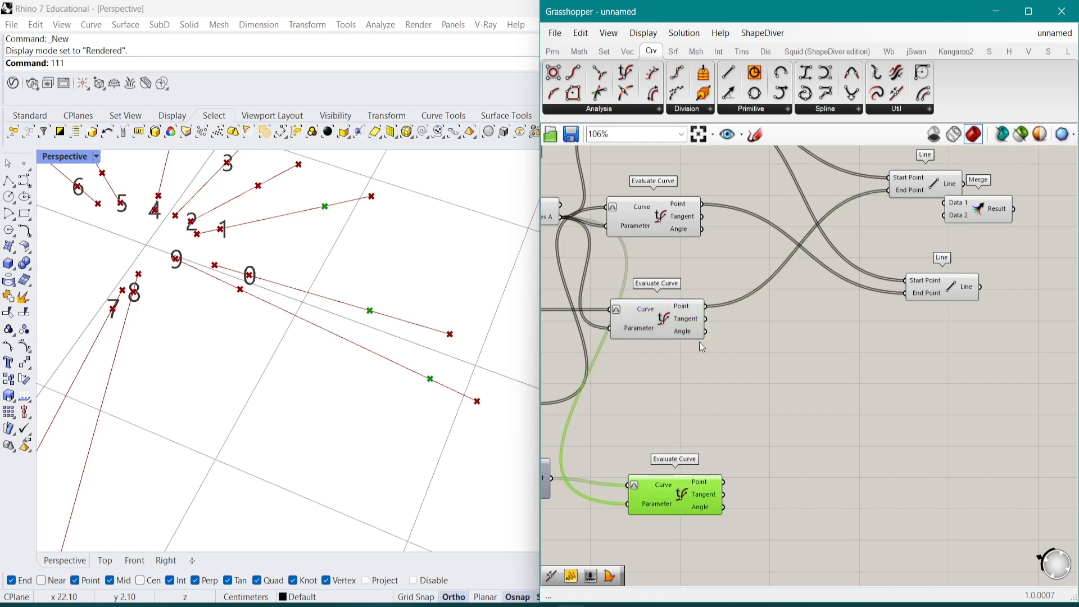
double_click(824, 466)
text(li)
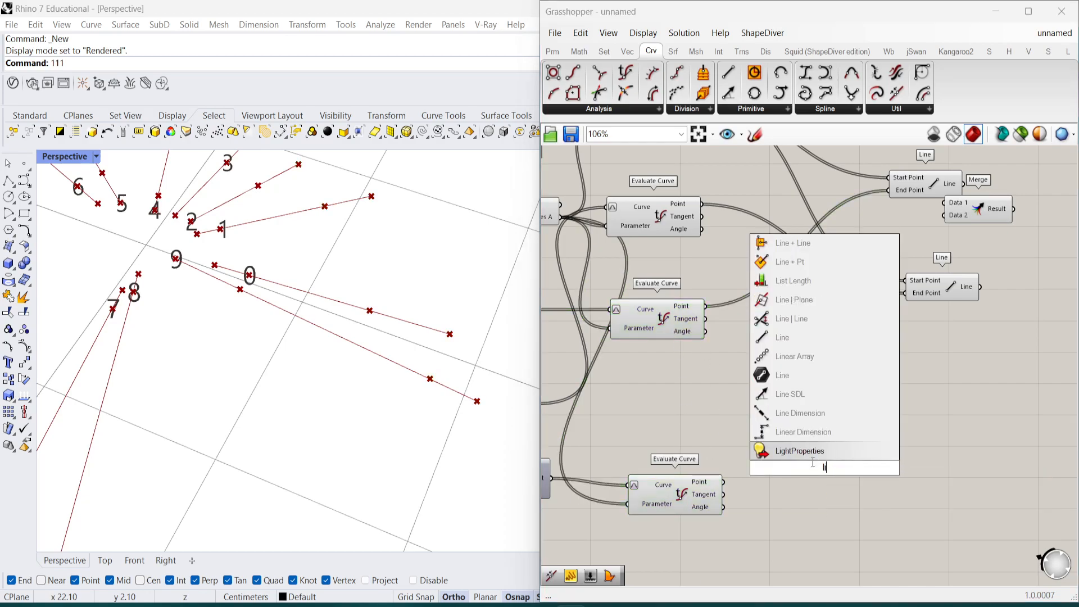
key(Escape)
Add a Shift List beside the lowest Evaluate Curve and connect that component's Point output to its List input
double_click(780, 455)
text(shift)
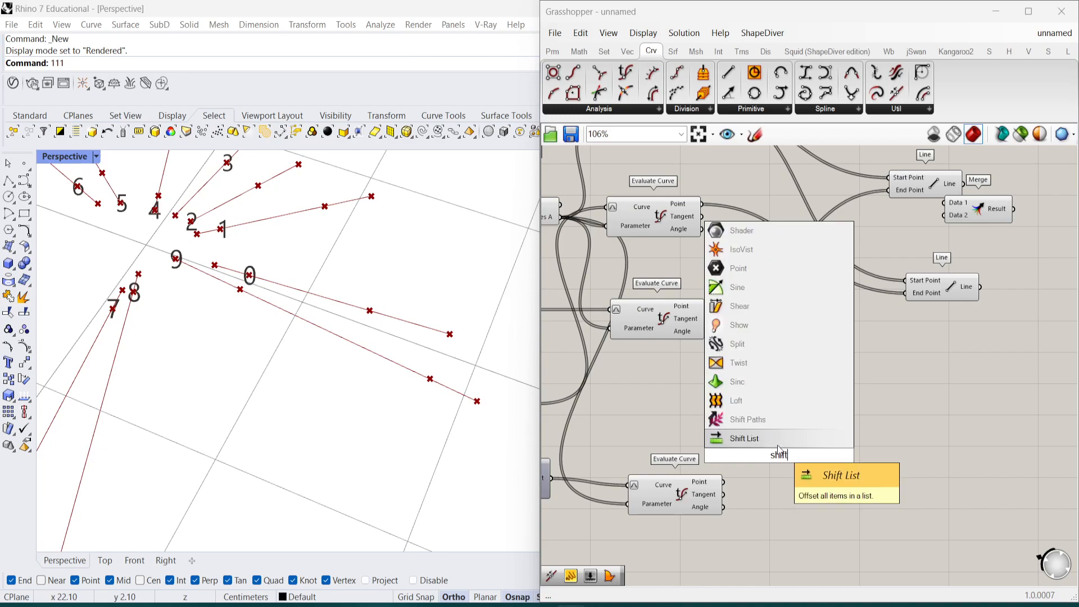
key(Return)
scroll(764, 457, up, 1)
right_drag(767, 456, 823, 430)
click(759, 467)
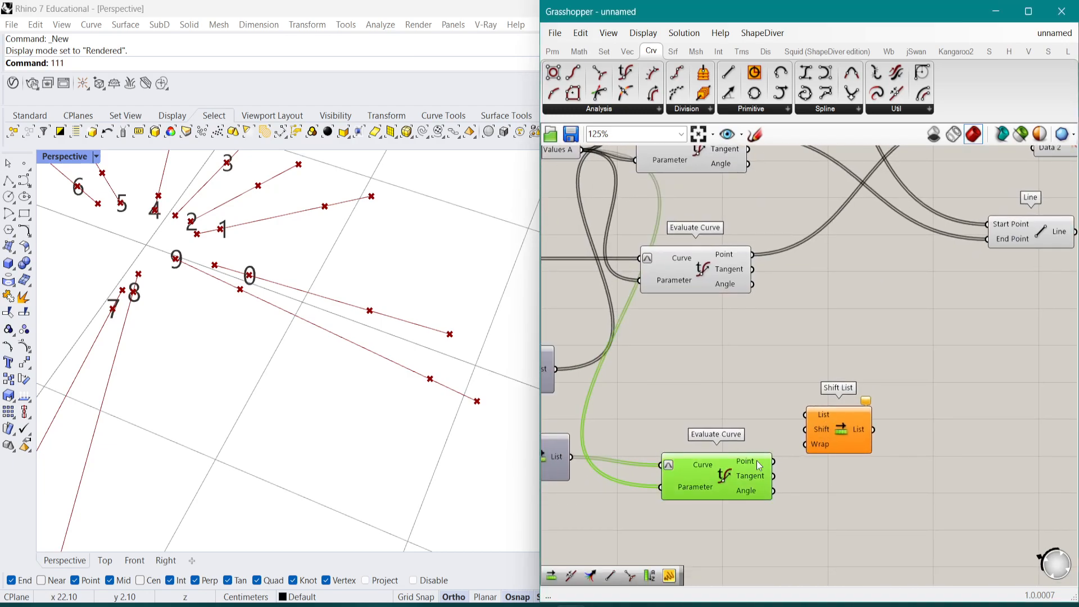
drag(775, 461, 845, 450)
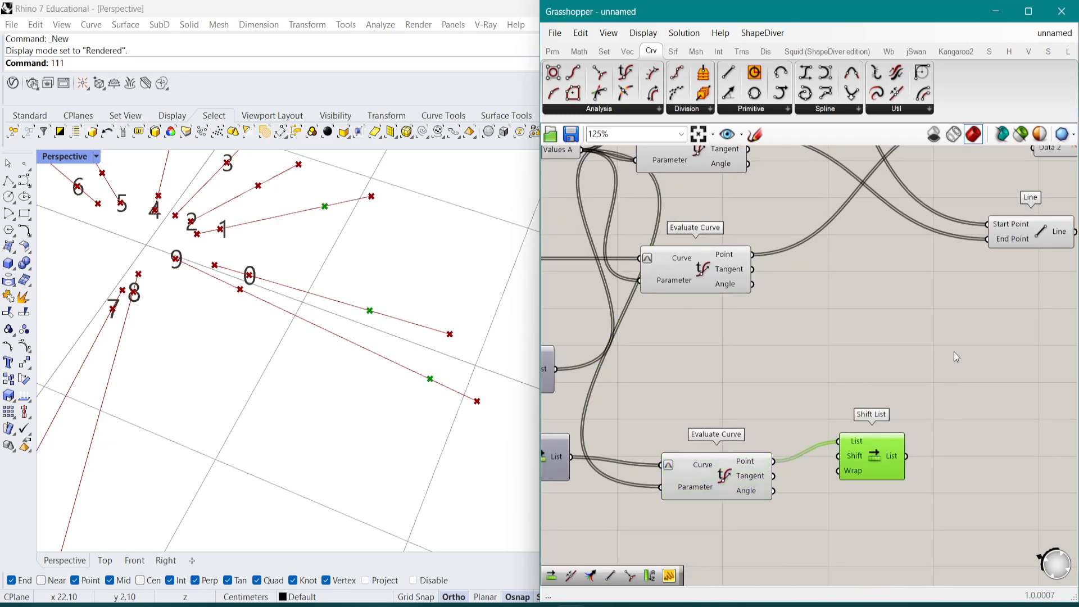
Rewire the duplicated Line from the unshifted outer Evaluate Curve's points to the Shift List output and move the Line down
drag(753, 254, 987, 225)
drag(906, 456, 988, 239)
right_drag(950, 412, 899, 436)
drag(1001, 271, 1011, 419)
right_drag(1007, 432, 1011, 346)
Add a panel containing -1 and connect it to the Shift input of the new Shift List
double_click(748, 471)
text(-)
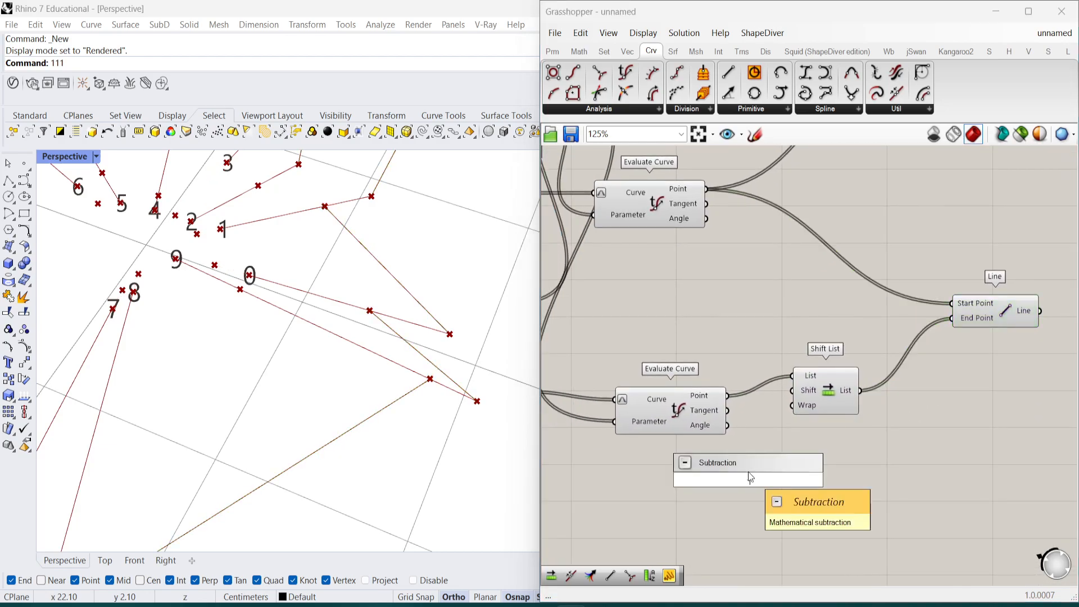
text(1)
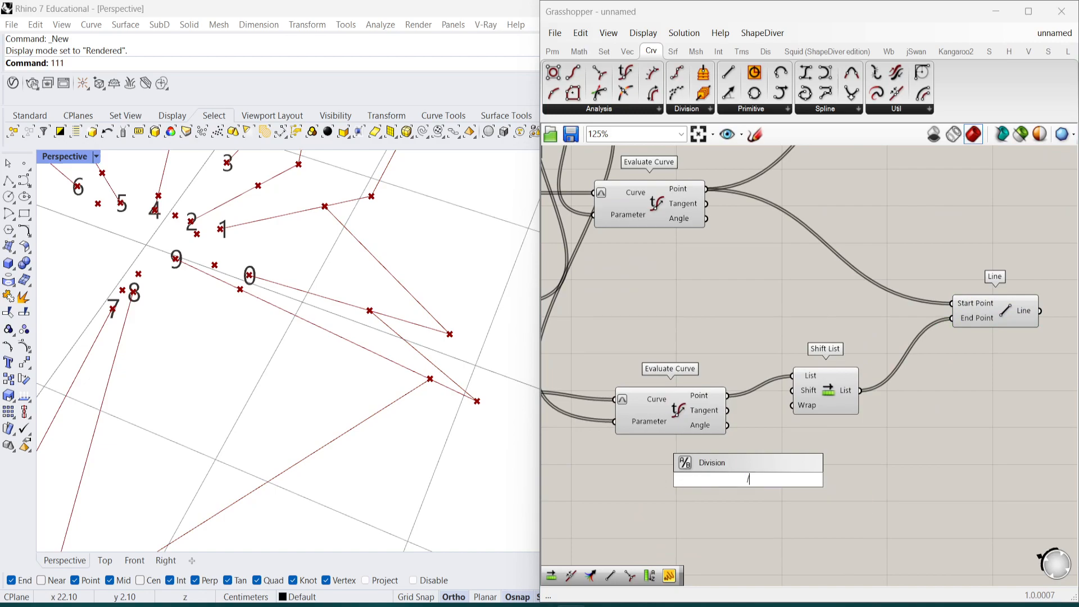
key(Return)
drag(793, 390, 770, 487)
right_drag(265, 303, 242, 363)
Move the lower Line component down beside the Shift List that feeds its End Point
click(990, 316)
scroll(270, 346, down, 5)
scroll(843, 288, down, 2)
right_drag(844, 287, 771, 383)
drag(878, 409, 857, 464)
scroll(728, 441, down, 1)
right_drag(719, 449, 757, 411)
scroll(818, 420, up, 2)
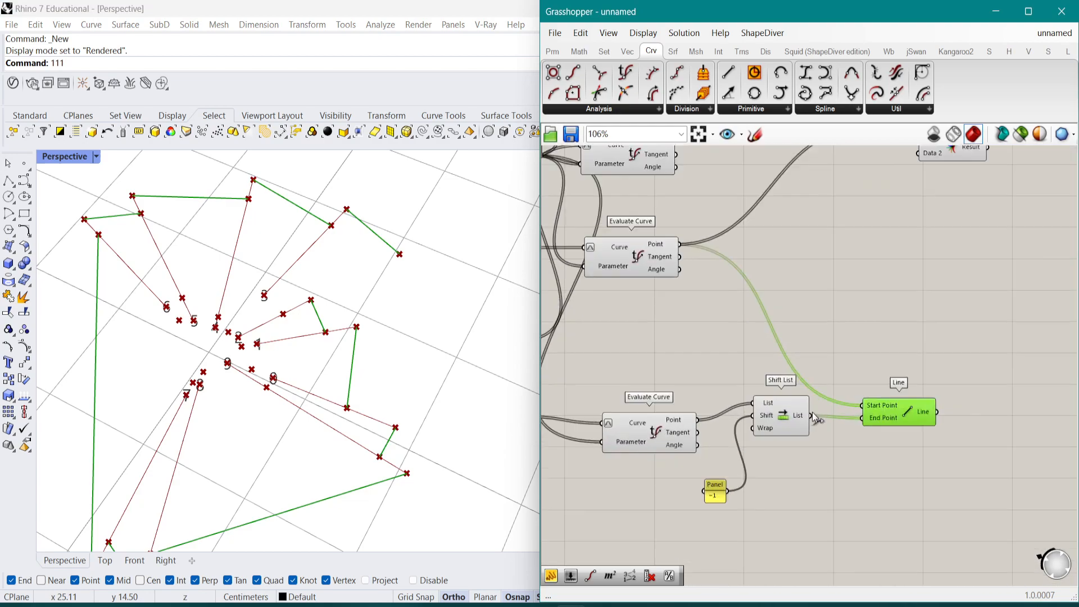
Examine the viewport points of the unshifted and shifted inner Evaluate Curve components against the upper Line
right_drag(844, 195, 810, 296)
click(872, 231)
click(606, 263)
right_drag(606, 263, 706, 315)
click(641, 344)
click(666, 238)
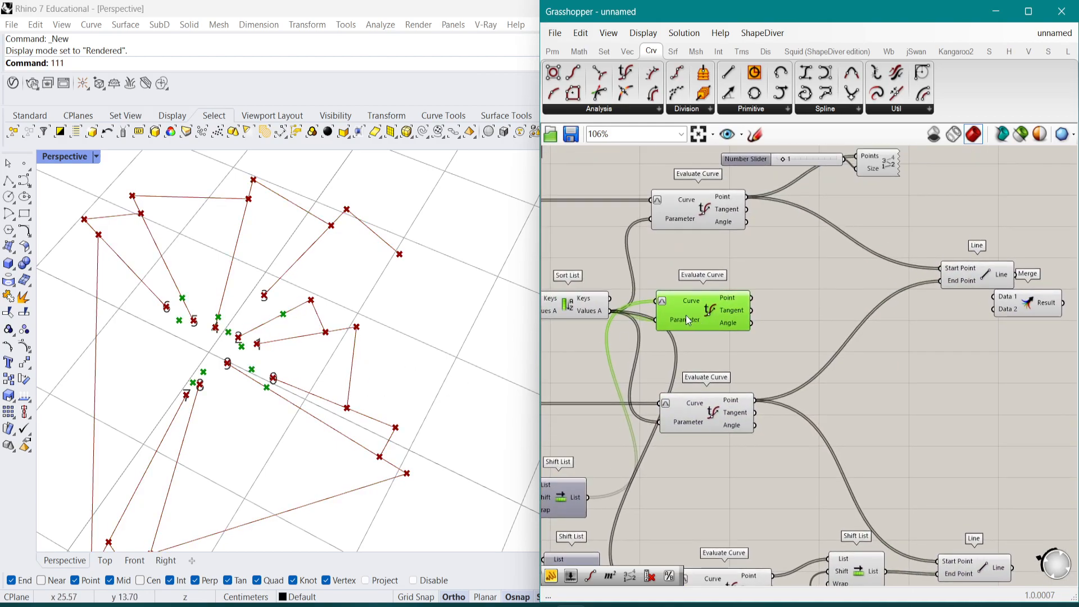
click(706, 205)
click(713, 312)
click(692, 221)
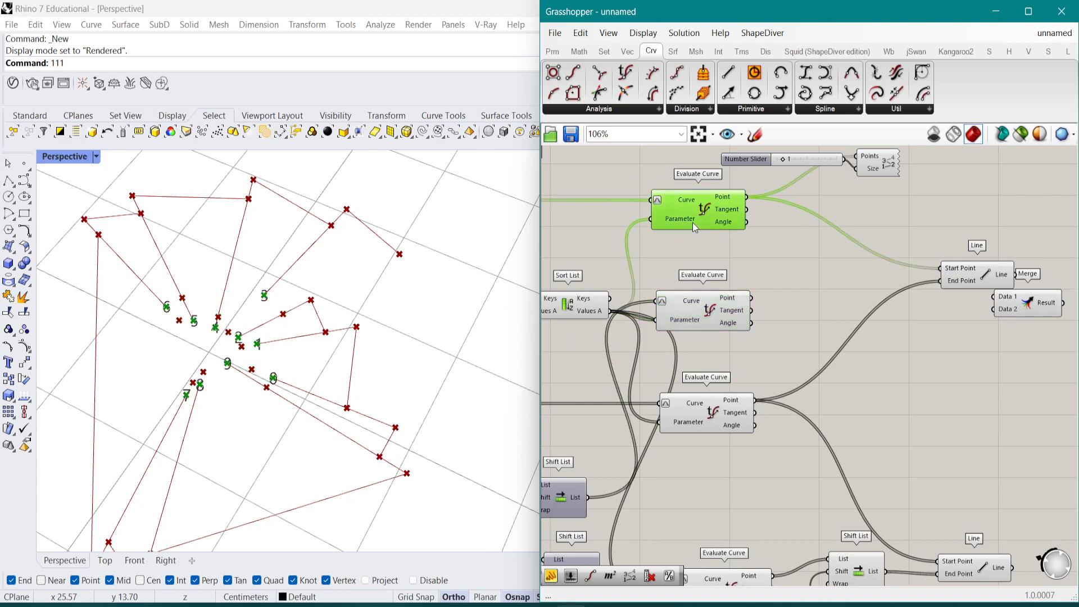
right_drag(692, 221, 582, 233)
click(589, 324)
Duplicate the upper Line below itself and connect the shifted inner Evaluate Curve's Point output to the copy's End Point
click(867, 288)
key(ctrl+c)
key(ctrl+v)
drag(866, 290, 619, 206)
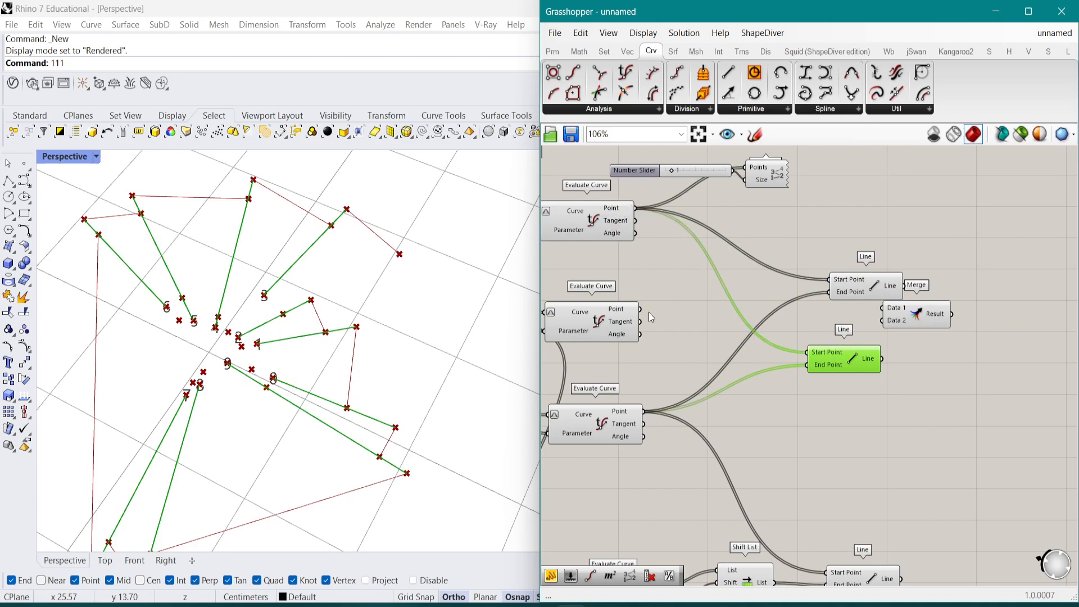
drag(643, 316, 791, 360)
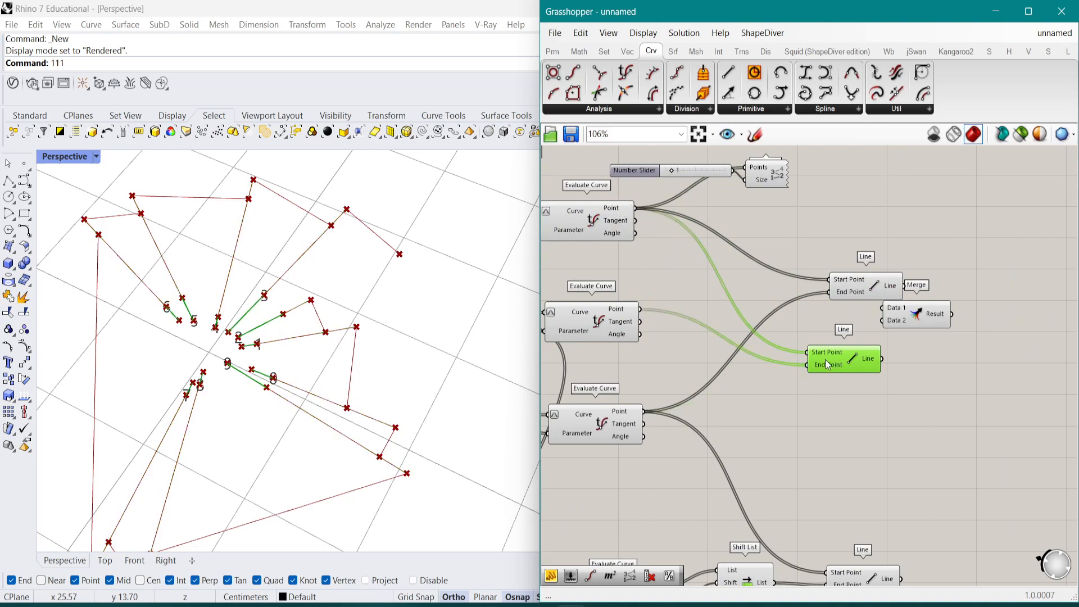
Move the shifted inner Evaluate Curve slightly aside, out of line with the other Evaluate Curve components
scroll(309, 337, up, 5)
right_drag(739, 356, 942, 357)
drag(768, 317, 818, 321)
scroll(818, 321, down, 2)
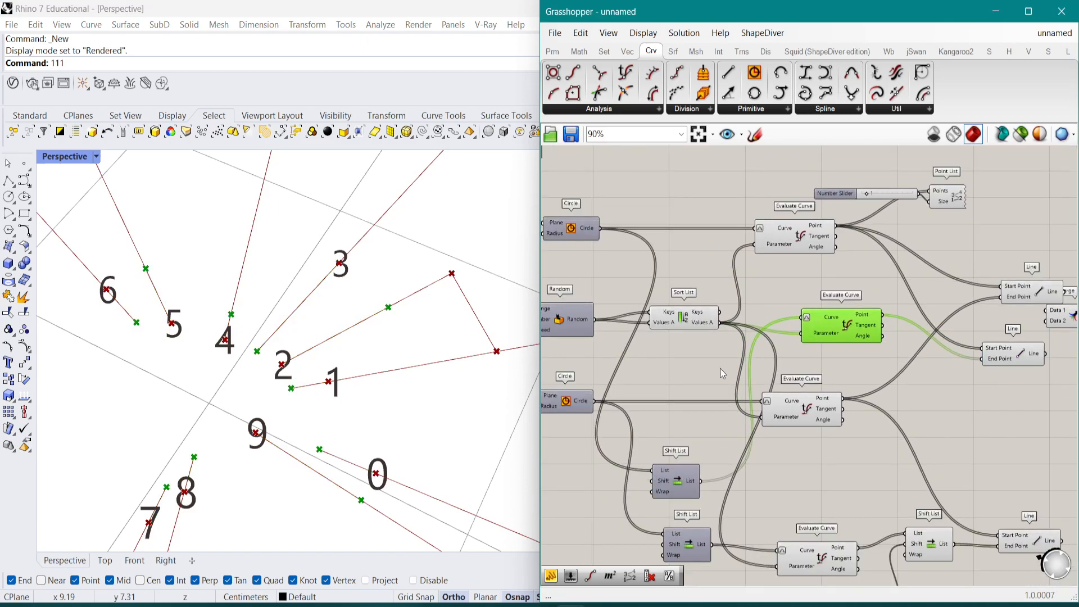
right_drag(889, 334, 794, 359)
Examine how the duplicated Line joins the numbered inner points to the shifted inner points in the viewport
right_drag(365, 350, 524, 361)
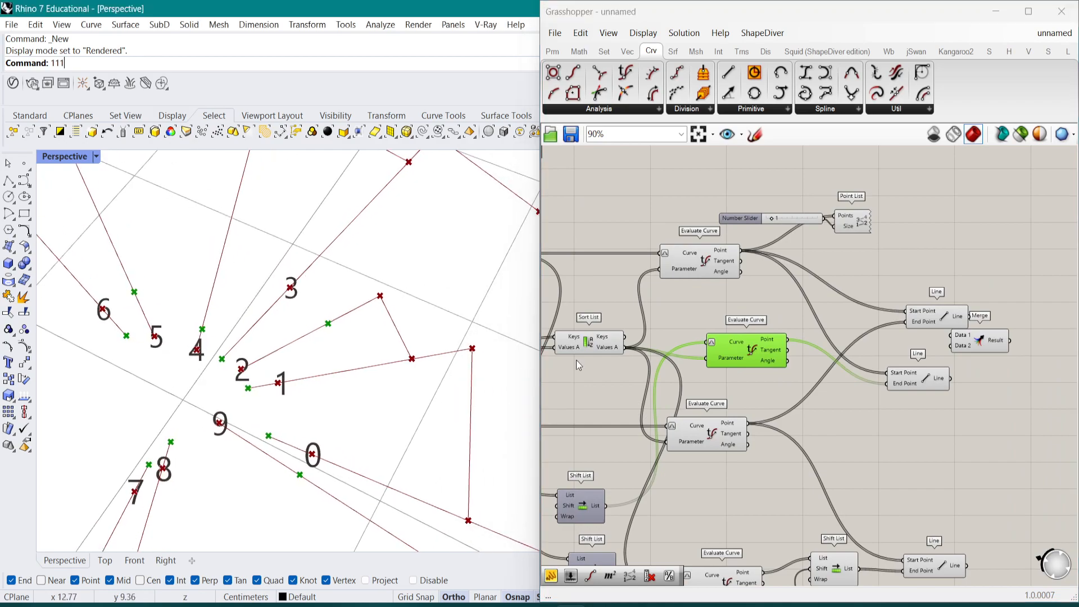
right_drag(379, 345, 275, 313)
scroll(309, 300, up, 4)
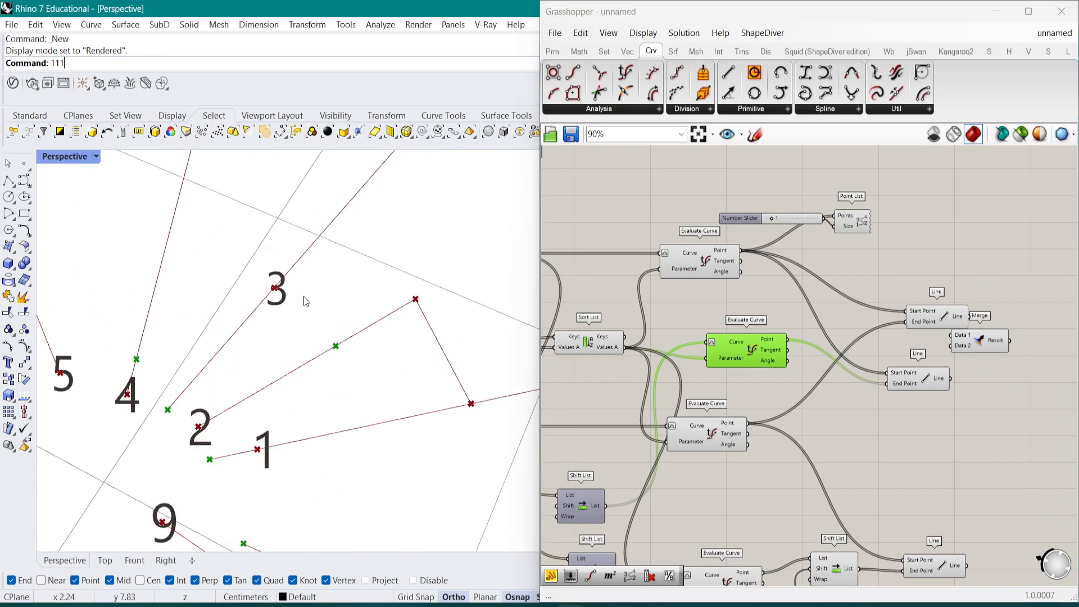
click(710, 267)
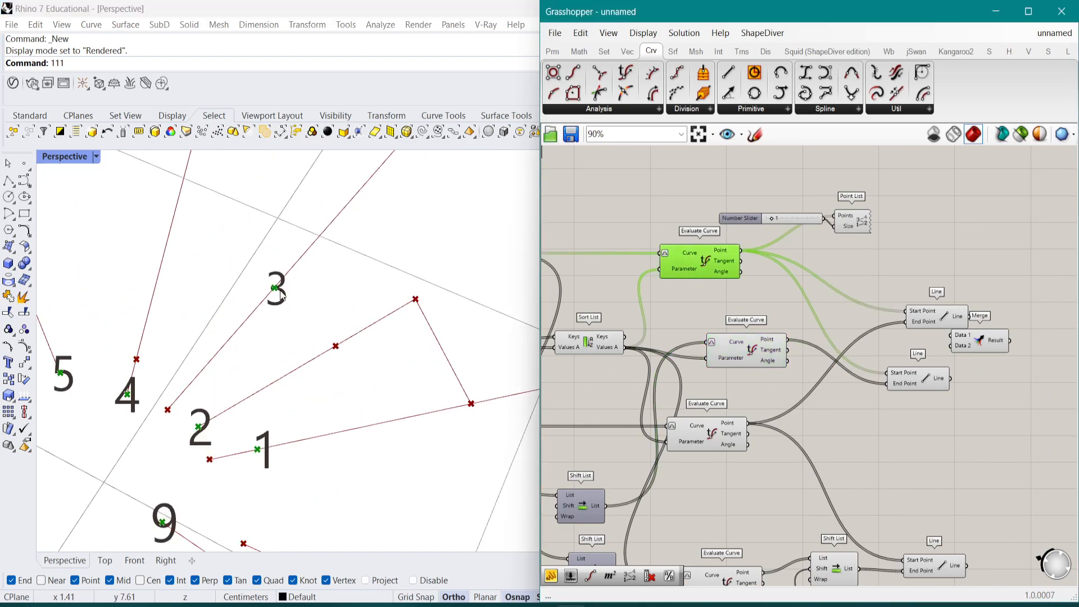
scroll(852, 377, up, 3)
click(813, 380)
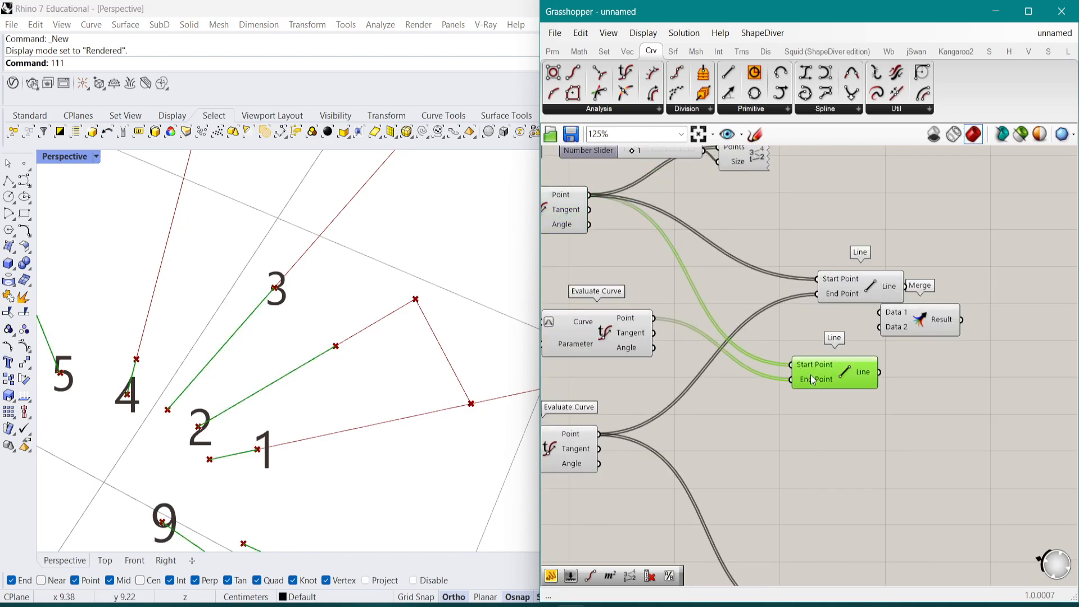
Add a Shift List below the duplicated Line and feed the shifted inner Evaluate Curve's points into its List input
double_click(821, 440)
text(shift)
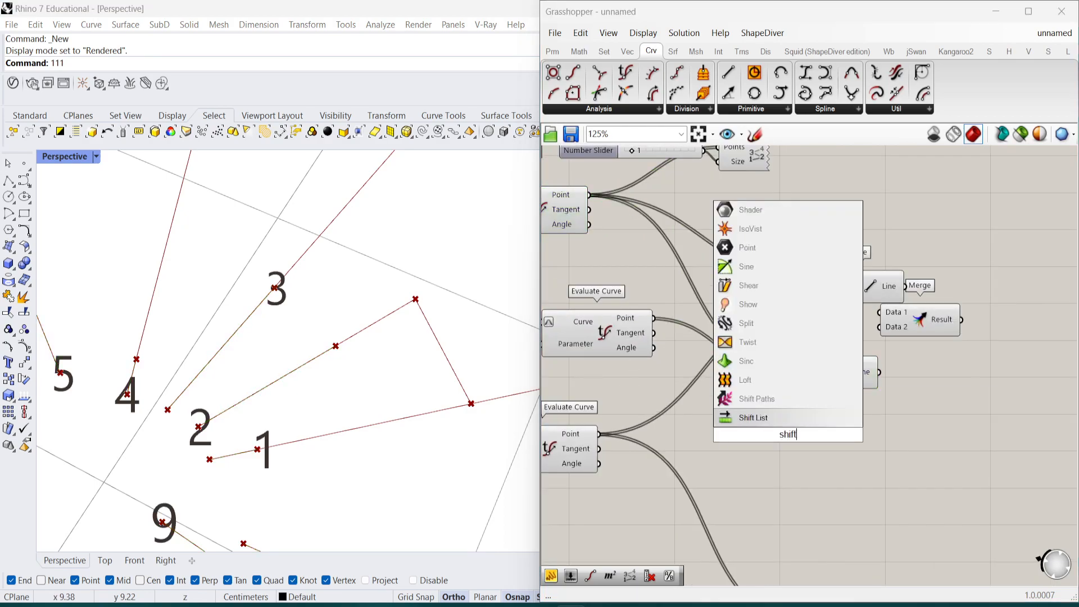
key(Return)
drag(666, 326, 755, 420)
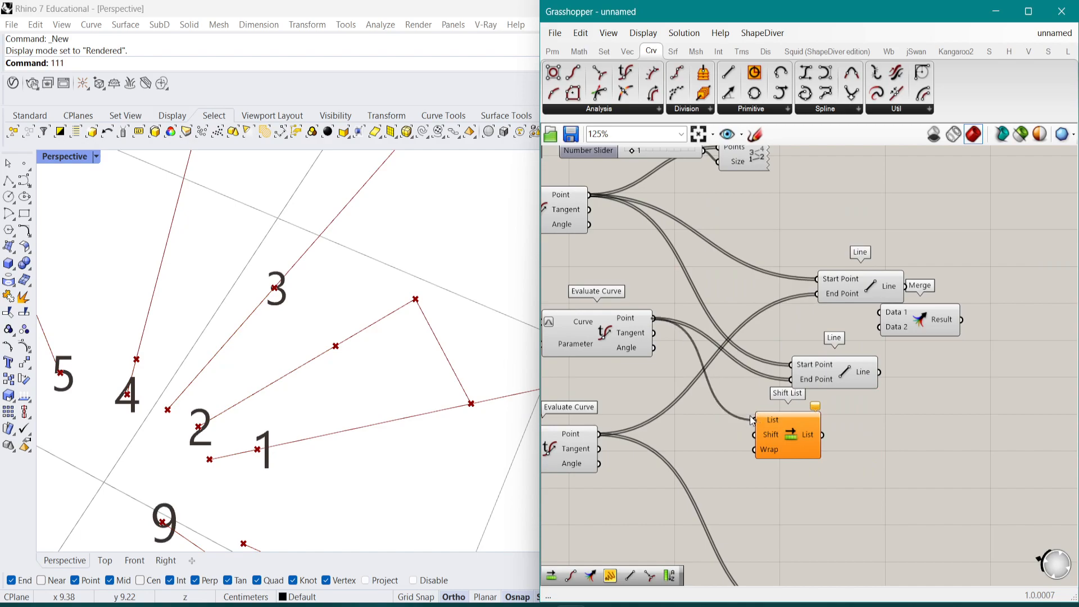
Connect the -1 panel to the new Shift List's Shift input and its List output to the duplicated Line's End Point
click(734, 443)
double_click(735, 443)
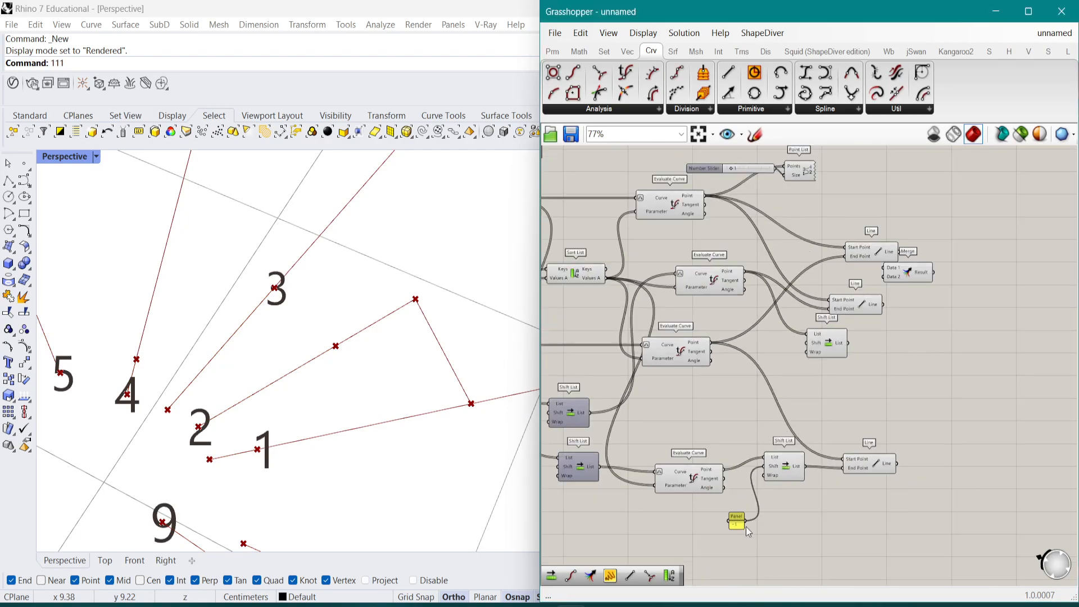
drag(746, 521, 808, 343)
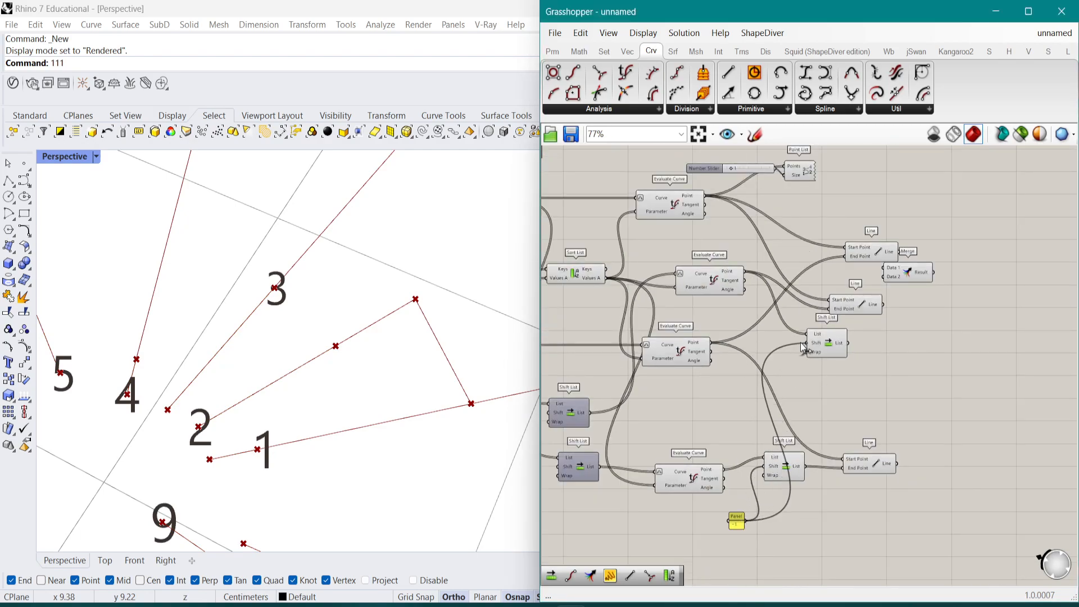
scroll(857, 344, up, 1)
click(834, 301)
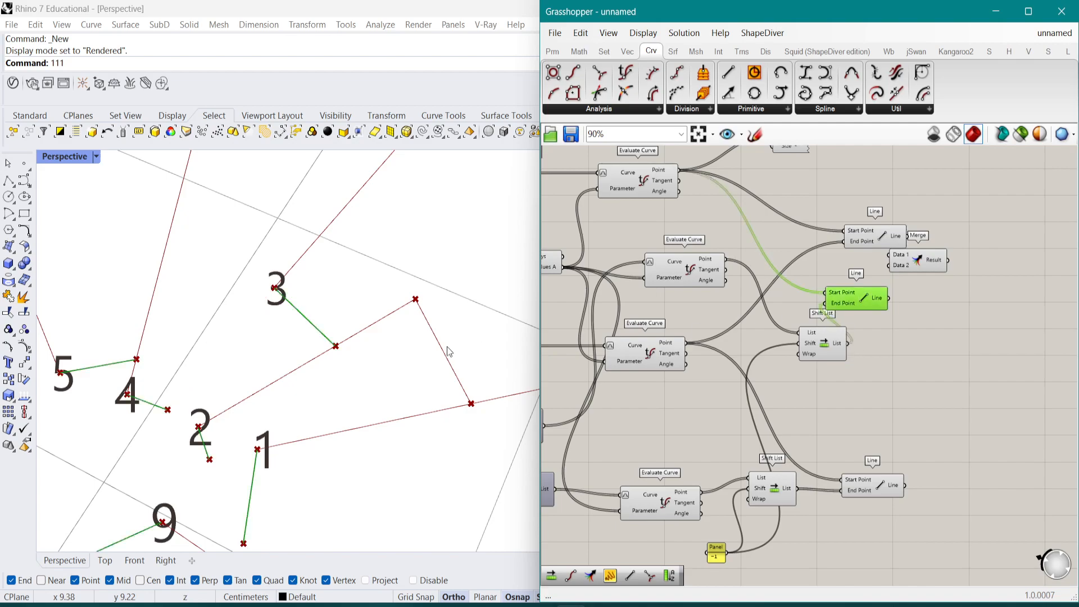
Duplicate the Line that joins the outer points and place the copy just above the original
scroll(334, 389, down, 3)
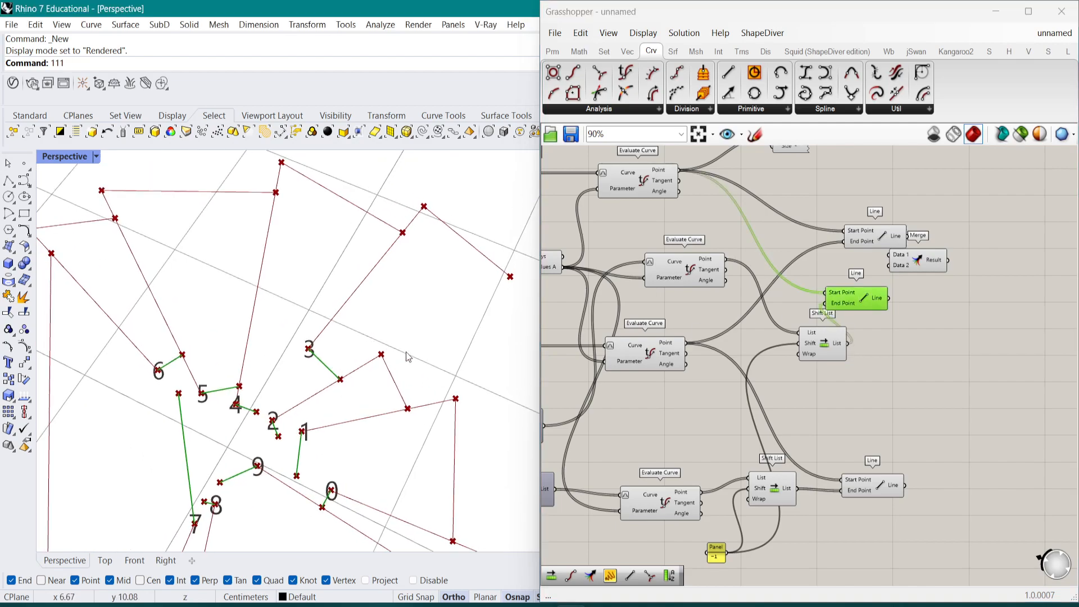
shift+right_drag(378, 349, 355, 333)
shift+right_drag(297, 374, 347, 328)
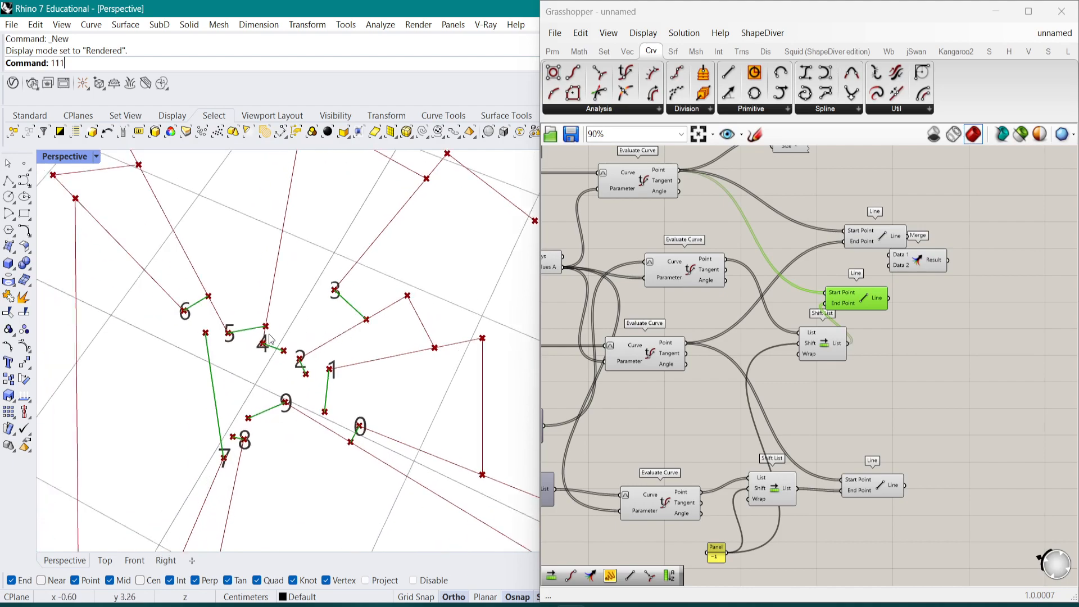
scroll(279, 336, up, 4)
right_drag(847, 295, 752, 344)
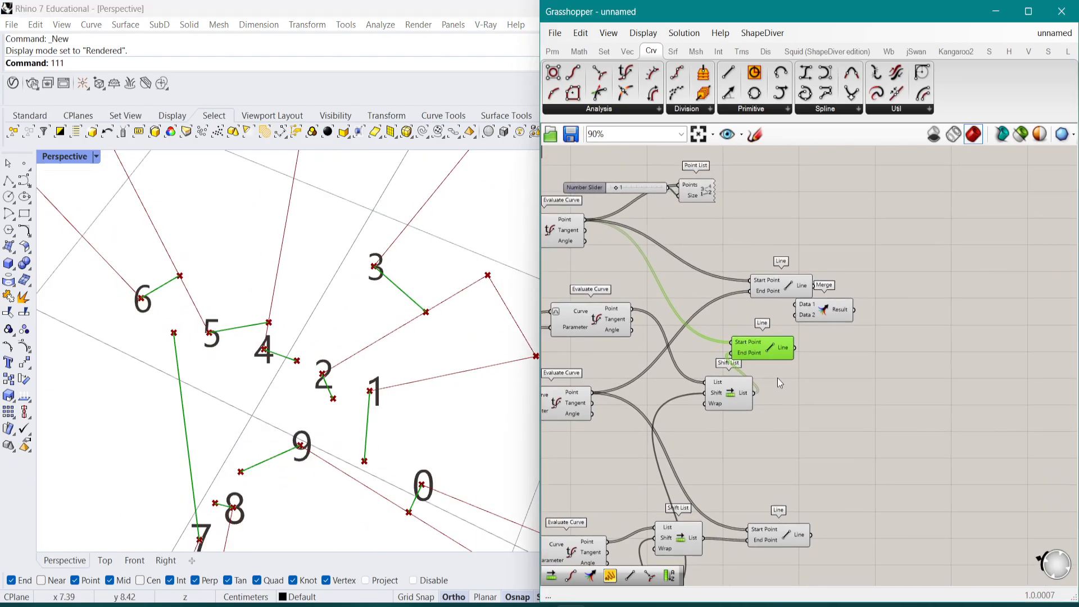
right_drag(789, 546, 806, 443)
drag(805, 432, 803, 421)
scroll(800, 406, down, 2)
right_drag(798, 401, 808, 439)
key(ctrl+c)
key(ctrl+v)
click(821, 371)
scroll(797, 447, up, 2)
drag(802, 467, 854, 393)
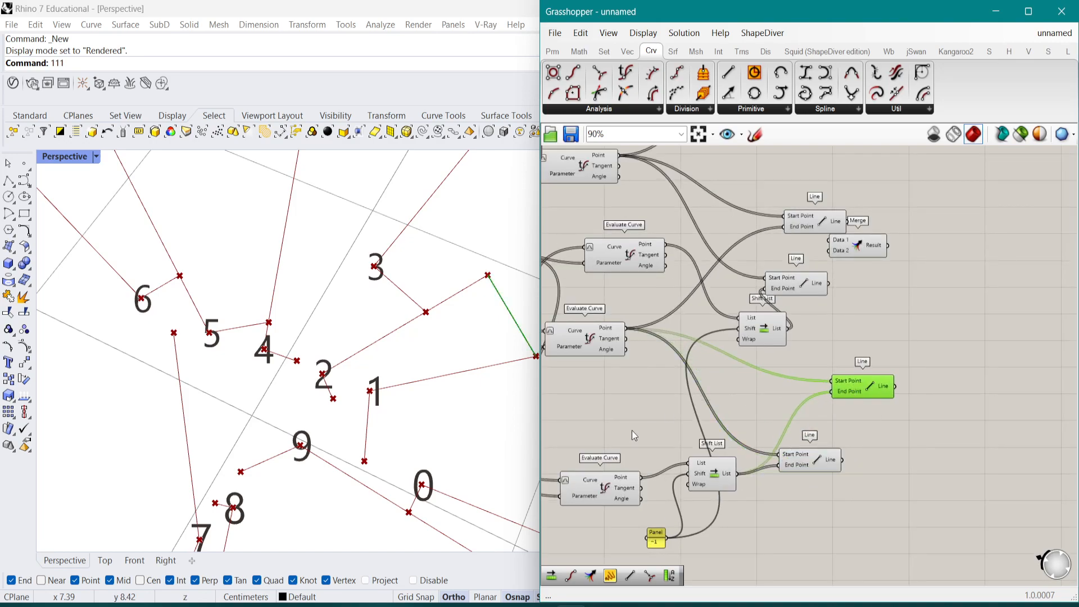
Connect the inner Evaluate Curve's points to the new Line's Start Point and the shifted outer Evaluate Curve's points to its End Point
right_drag(644, 423, 710, 431)
click(649, 504)
scroll(283, 388, down, 6)
shift+right_drag(283, 388, 159, 375)
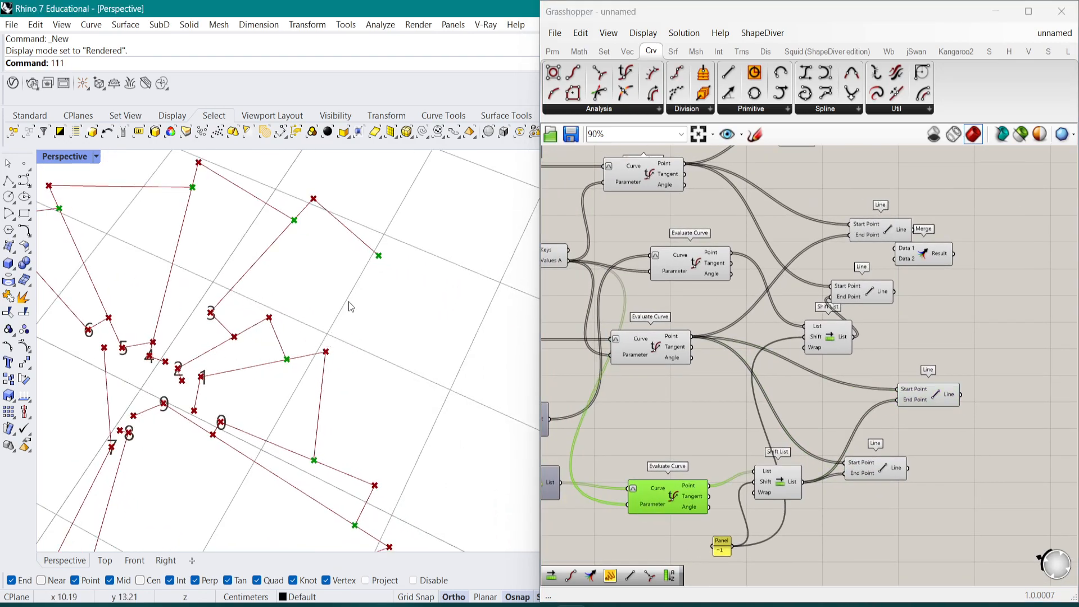
click(666, 348)
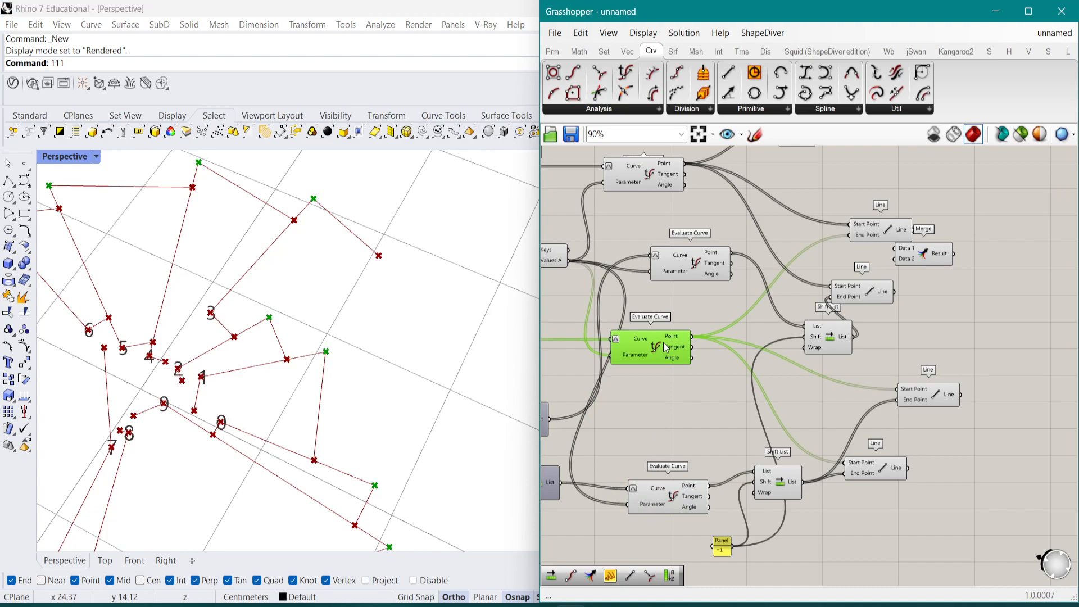
click(661, 280)
click(652, 172)
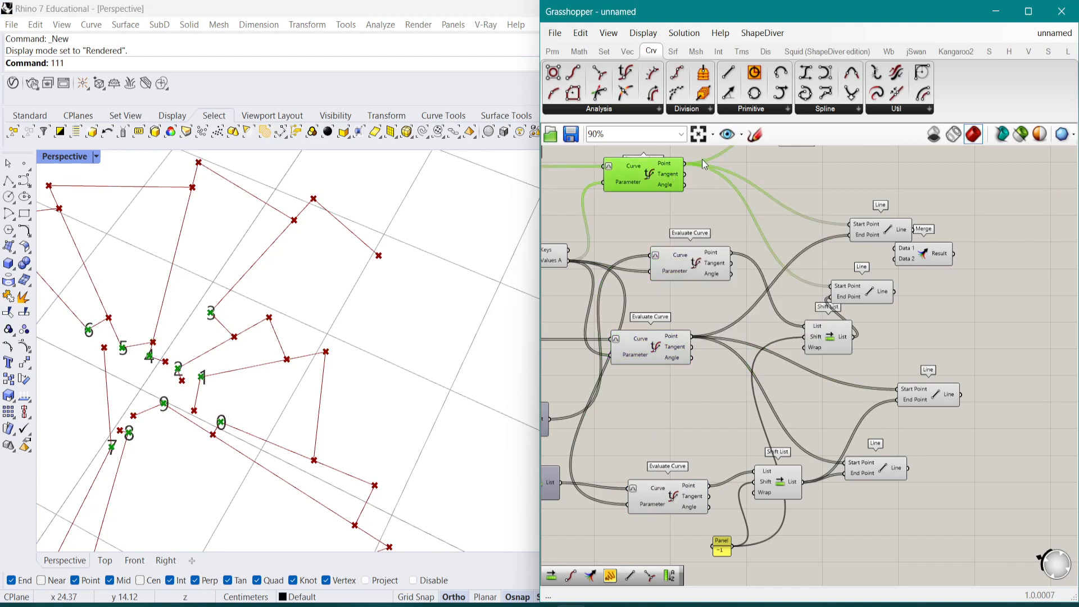
drag(687, 163, 714, 488)
click(880, 401)
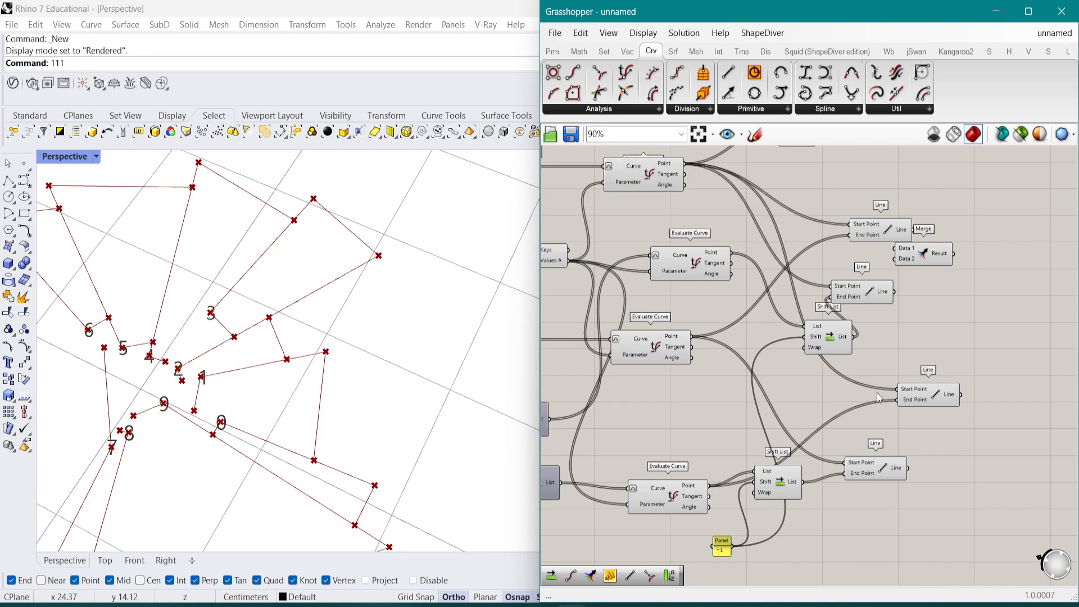
Spread out the outer Line, the Merge and the two upper Line components, further from the Shift Lists
click(929, 395)
right_drag(929, 396, 816, 375)
drag(758, 454, 850, 456)
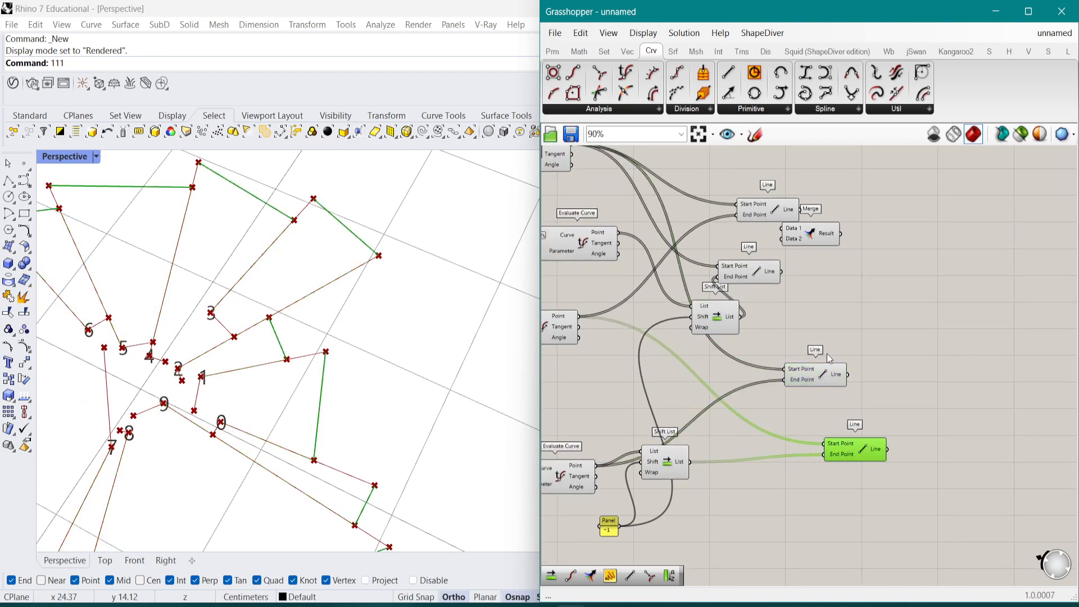
drag(810, 239, 900, 243)
drag(770, 209, 867, 214)
drag(766, 272, 889, 292)
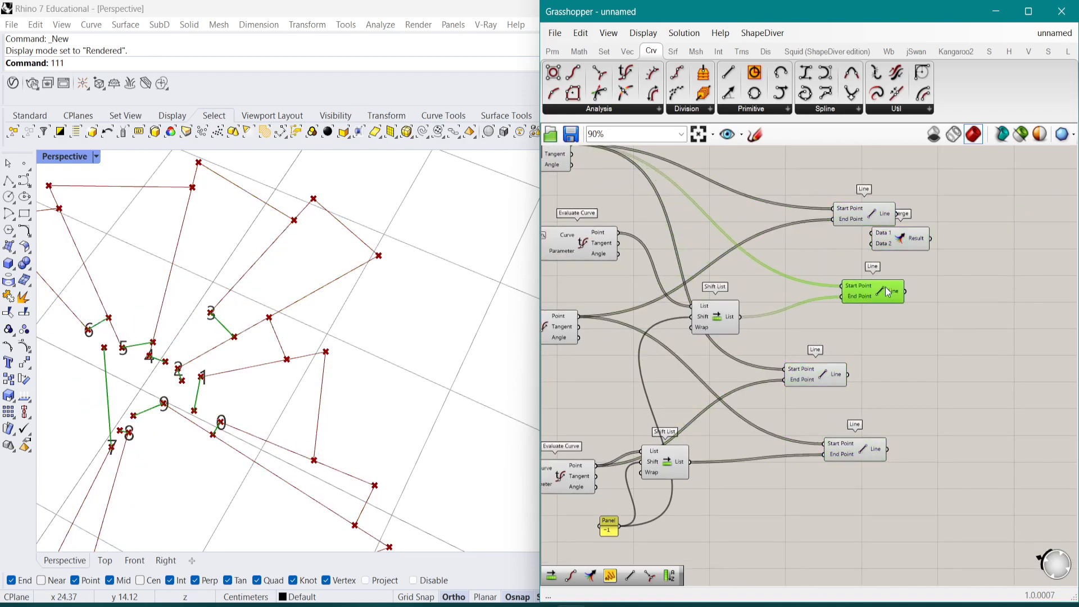
Make extra horizontal space on the canvas between the Random component and the Sort List
scroll(916, 369, down, 2)
right_drag(916, 369, 814, 422)
scroll(851, 371, down, 3)
right_drag(855, 366, 866, 323)
scroll(697, 319, up, 4)
scroll(938, 327, down, 2)
alt+drag(661, 416, 769, 414)
Add a Data parameter after the Random component and move Random's outgoing Sort List wires onto it
scroll(707, 357, up, 3)
mouse_move(745, 327)
right_down()
mouse_move(689, 320)
mouse_move(636, 330)
mouse_move(759, 313)
right_up()
scroll(706, 309, down, 1)
scroll(659, 307, up, 2)
double_click(634, 311)
text(data)
key(Return)
ctrl+shift+drag(591, 286, 663, 296)
scroll(669, 298, down, 3)
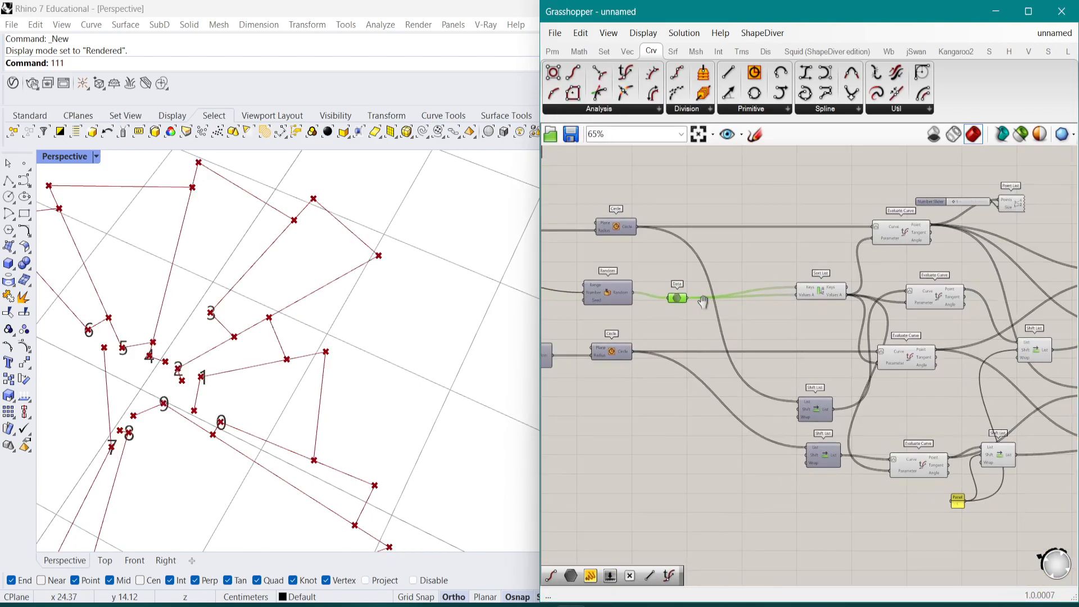
Set the CircleAmount slider to 22
right_drag(687, 298, 879, 323)
scroll(831, 340, down, 1)
right_drag(1054, 347, 933, 330)
scroll(933, 330, down, 3)
right_drag(654, 322, 751, 329)
scroll(768, 312, up, 10)
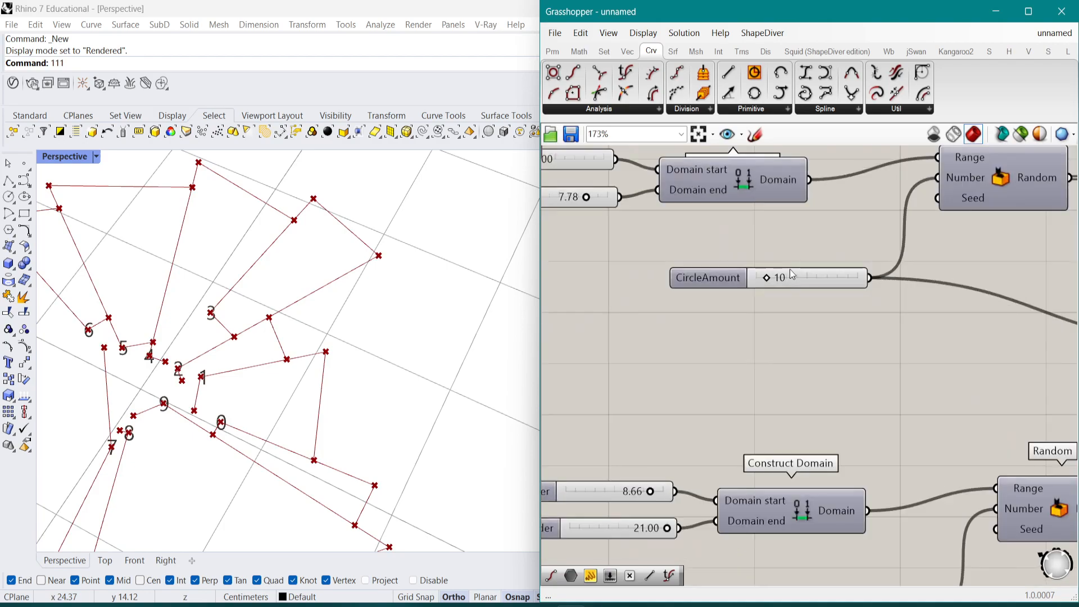
drag(764, 278, 778, 284)
Inspect the updated line pattern in the viewport, checking the radial lines and the connections between outer points
right_drag(228, 355, 328, 334)
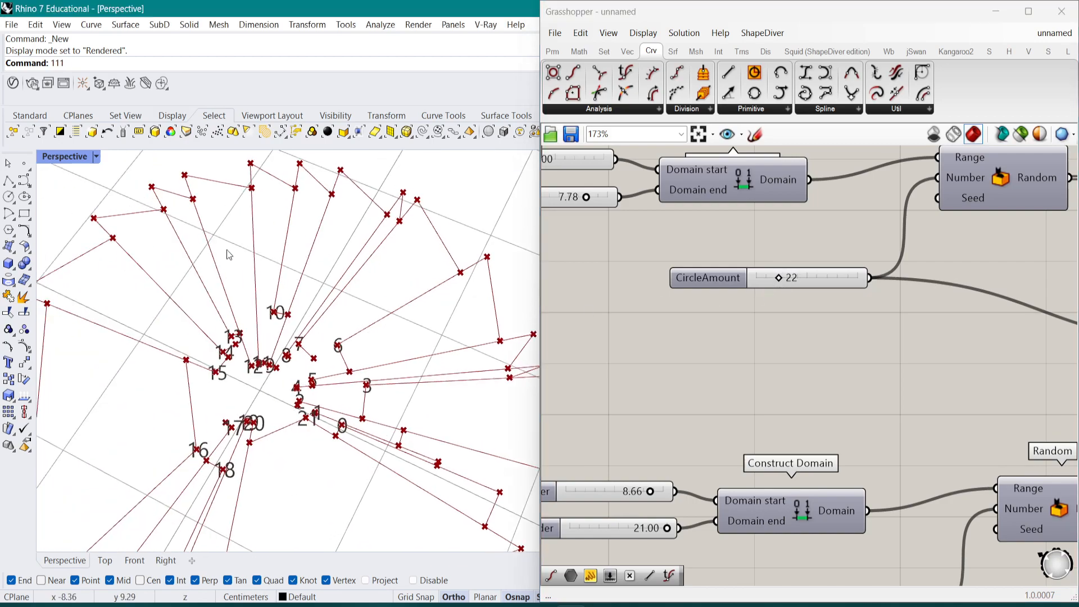
scroll(312, 338, down, 5)
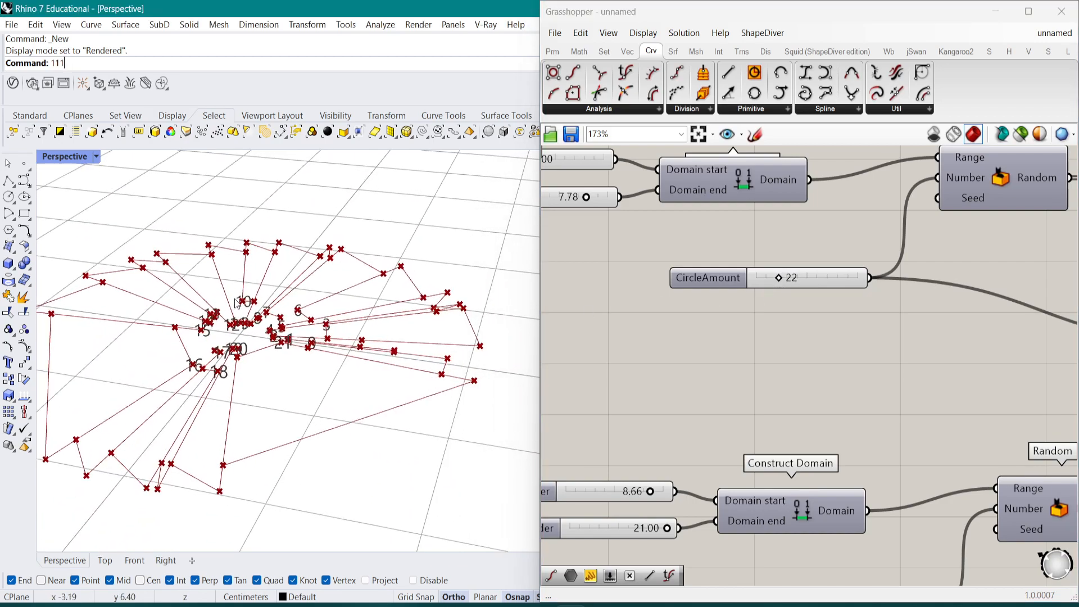
scroll(434, 424, up, 3)
scroll(430, 413, down, 5)
right_drag(424, 376, 357, 369)
scroll(380, 396, up, 3)
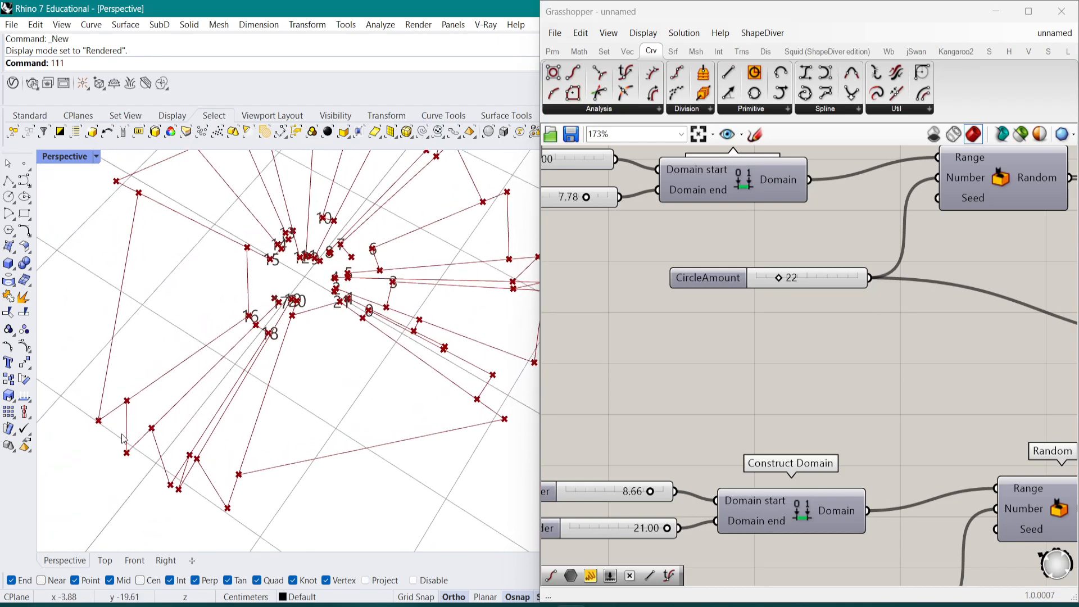
scroll(124, 438, up, 3)
scroll(124, 438, down, 4)
scroll(726, 306, down, 6)
scroll(742, 313, up, 5)
Highlight the Line components one by one to check which segments each draws in the viewport
click(778, 390)
click(746, 248)
click(746, 279)
scroll(306, 302, up, 8)
scroll(327, 302, down, 4)
shift+right_drag(327, 301, 421, 345)
scroll(238, 367, down, 5)
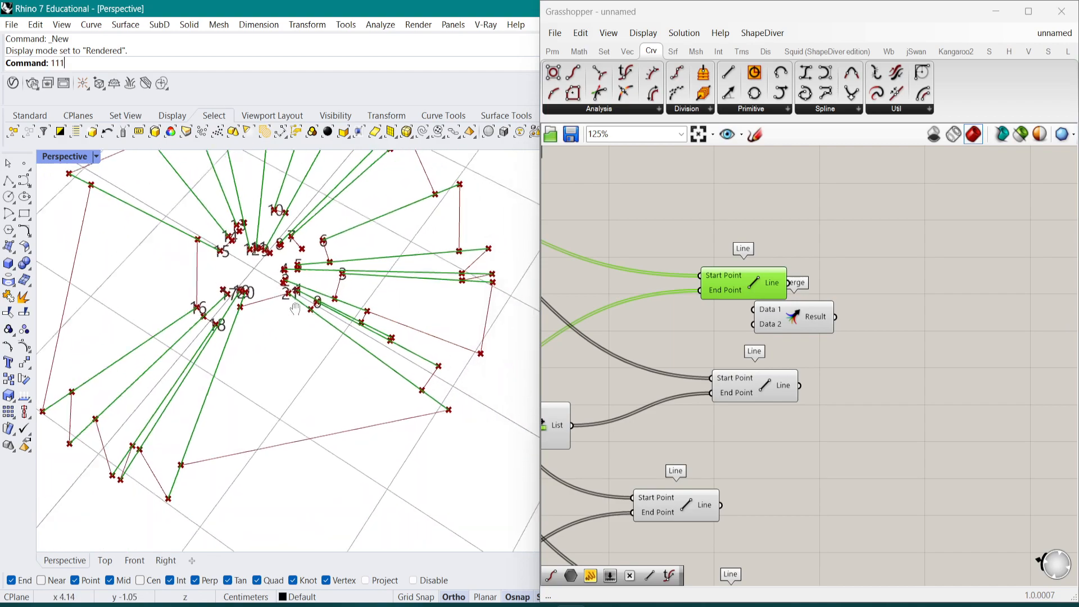
right_drag(738, 413, 855, 255)
scroll(855, 255, down, 1)
click(797, 345)
click(861, 424)
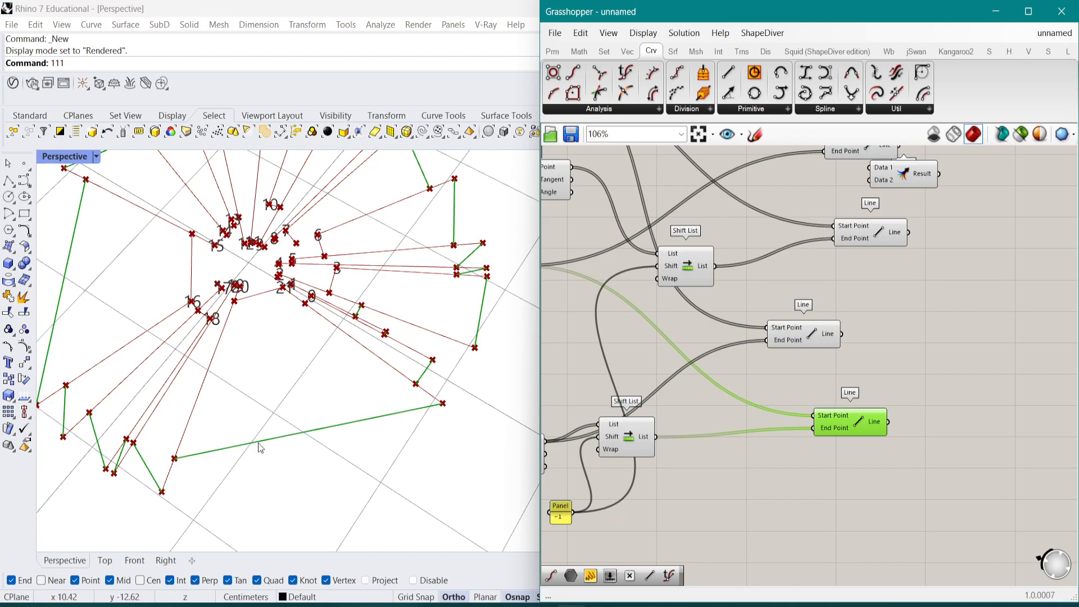
Trace the outer connecting Line back through its Shift Lists and the shifted outer Evaluate Curve to check the points used
right_drag(704, 400, 844, 367)
right_drag(743, 408, 811, 398)
right_drag(708, 410, 848, 416)
scroll(850, 420, down, 1)
click(710, 409)
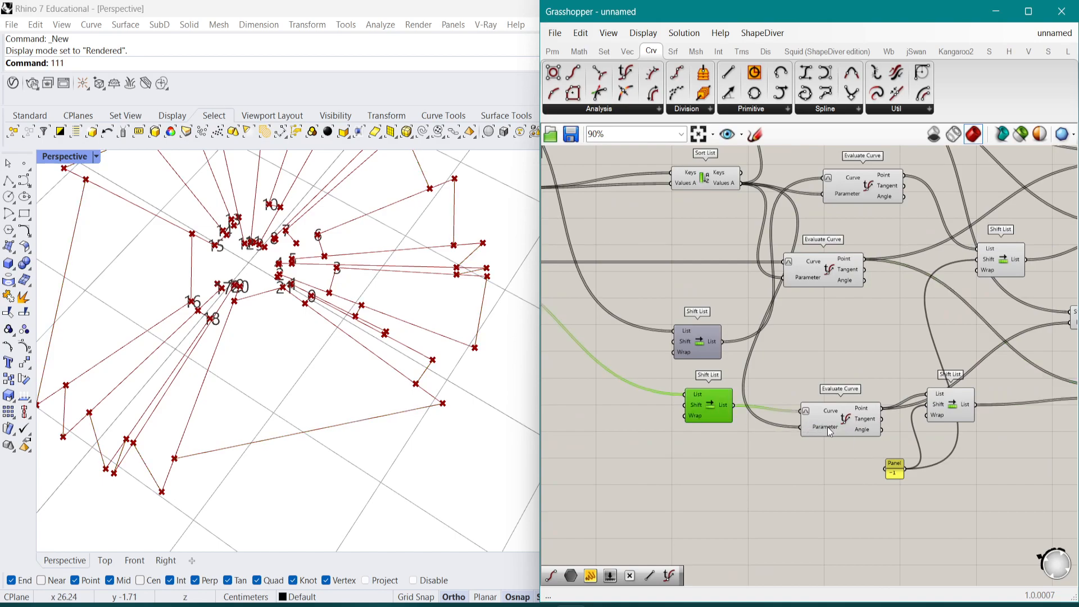
mouse_move(830, 432)
click(851, 429)
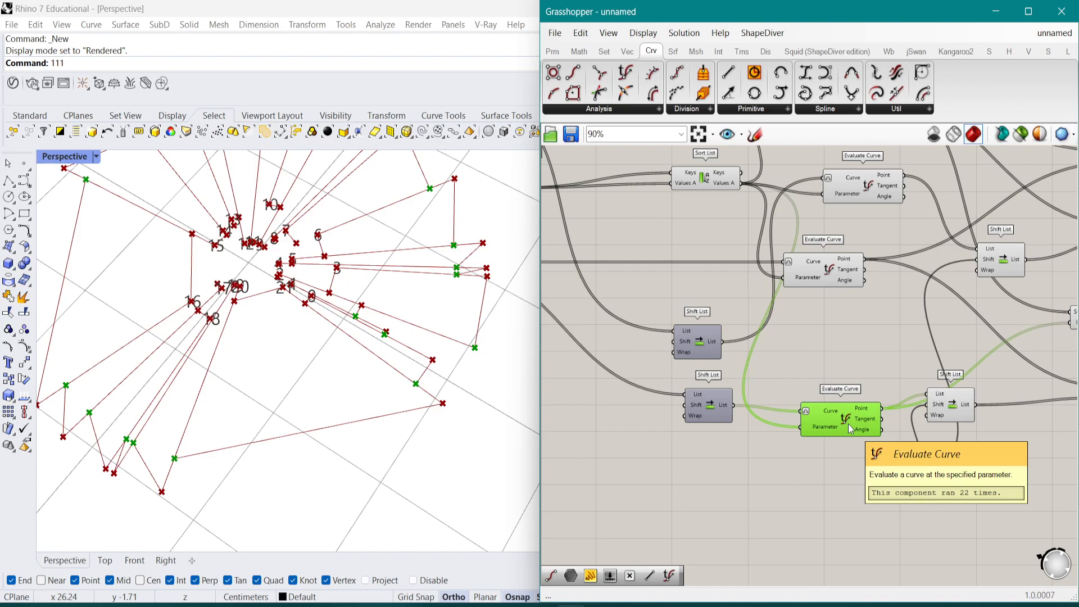
right_drag(849, 424, 736, 421)
click(1010, 394)
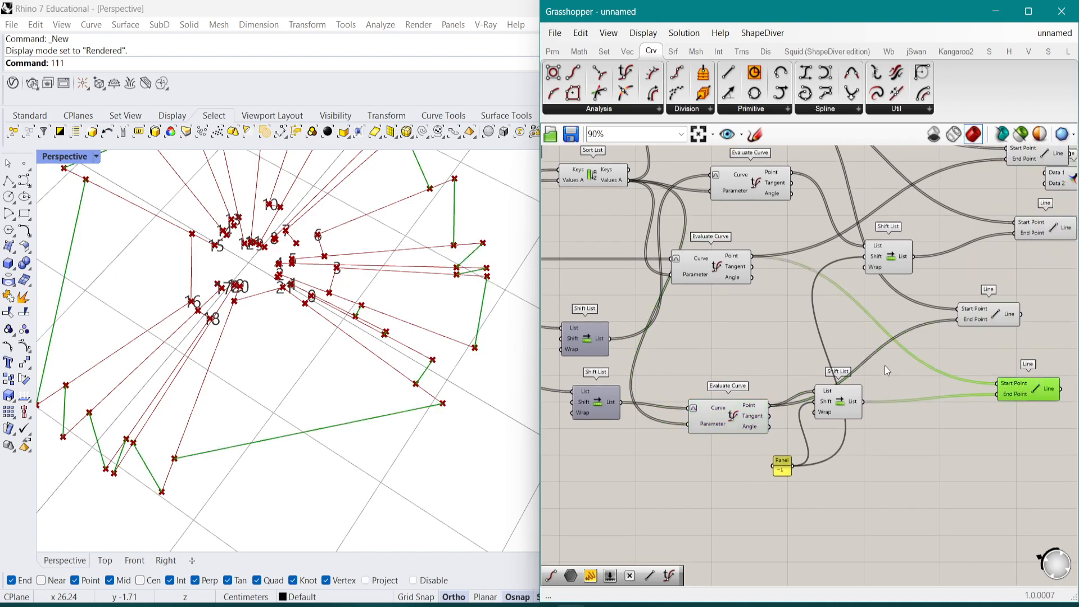
click(848, 411)
click(723, 427)
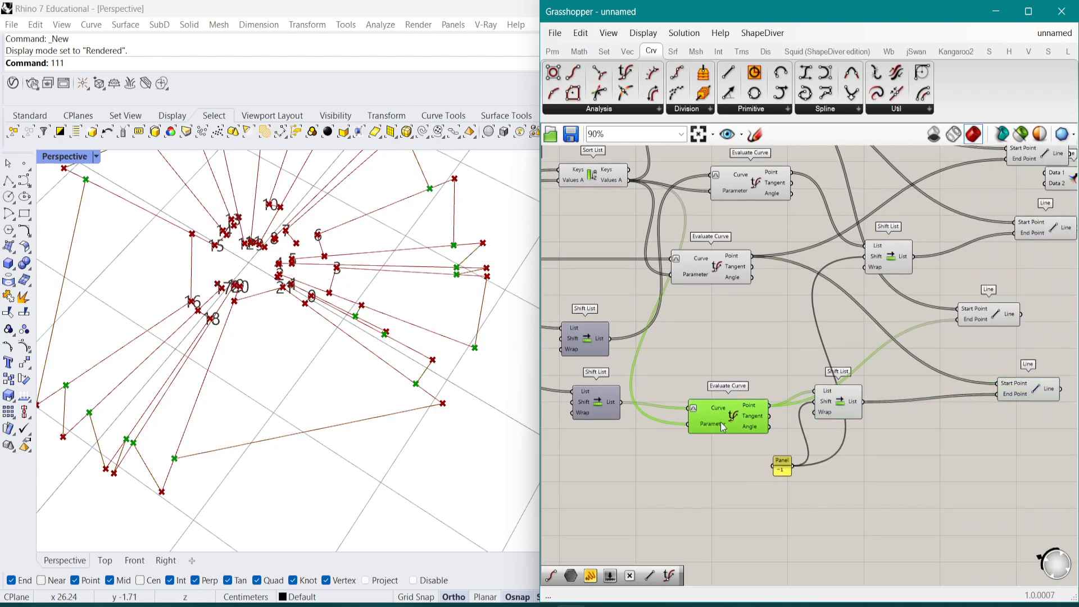
Move the outer Evaluate Curve slightly down and the shifted outer Evaluate Curve slightly up on the canvas
click(727, 270)
mouse_move(729, 264)
drag(727, 262, 728, 286)
scroll(838, 427, down, 2)
scroll(756, 429, up, 1)
drag(765, 424, 765, 415)
scroll(859, 403, up, 1)
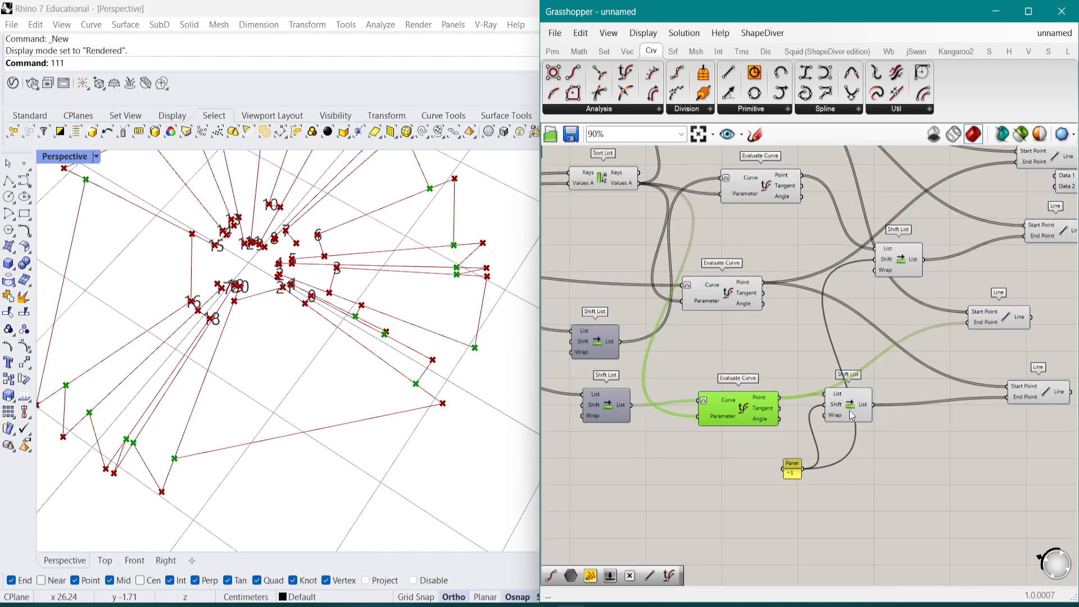
Compare the shifted radial Line, the outer connecting Line and the shifted outer points in the viewport
right_drag(902, 390, 812, 409)
click(929, 339)
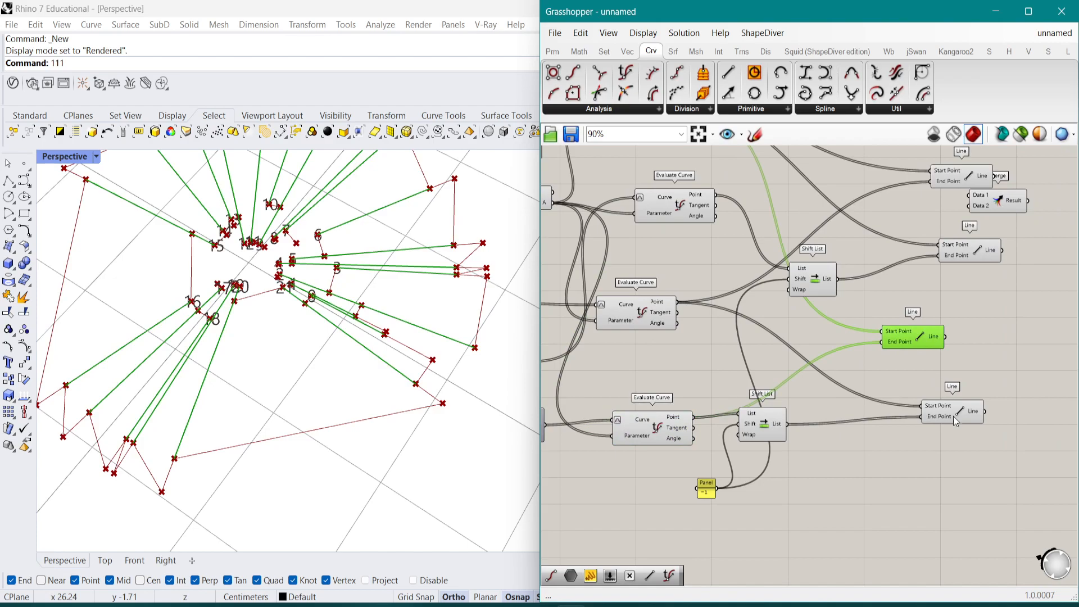
click(954, 416)
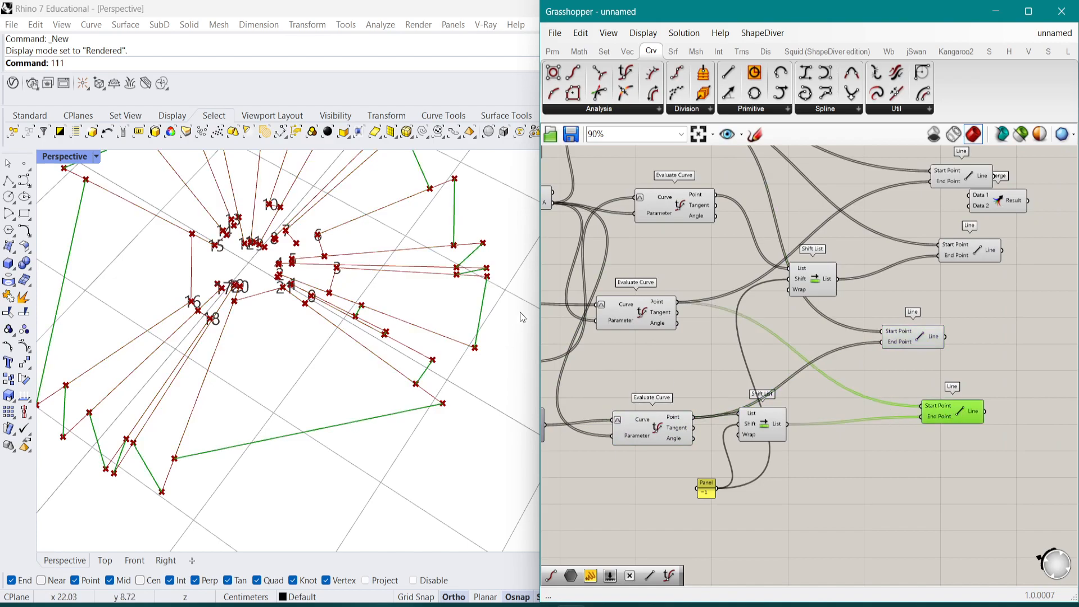
click(494, 322)
scroll(446, 331, up, 6)
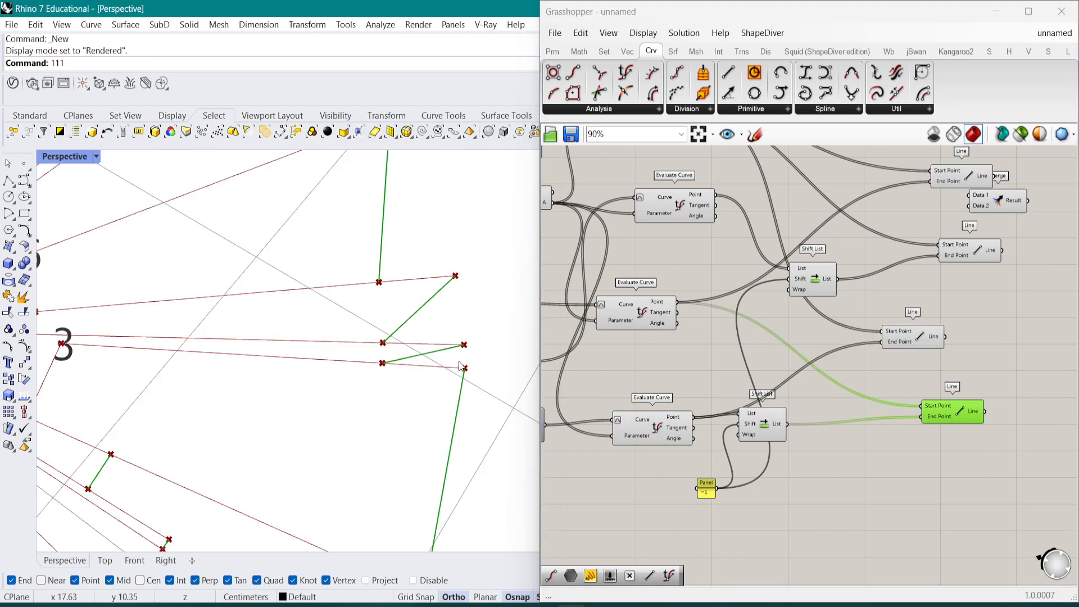
click(669, 429)
right_drag(659, 431, 717, 453)
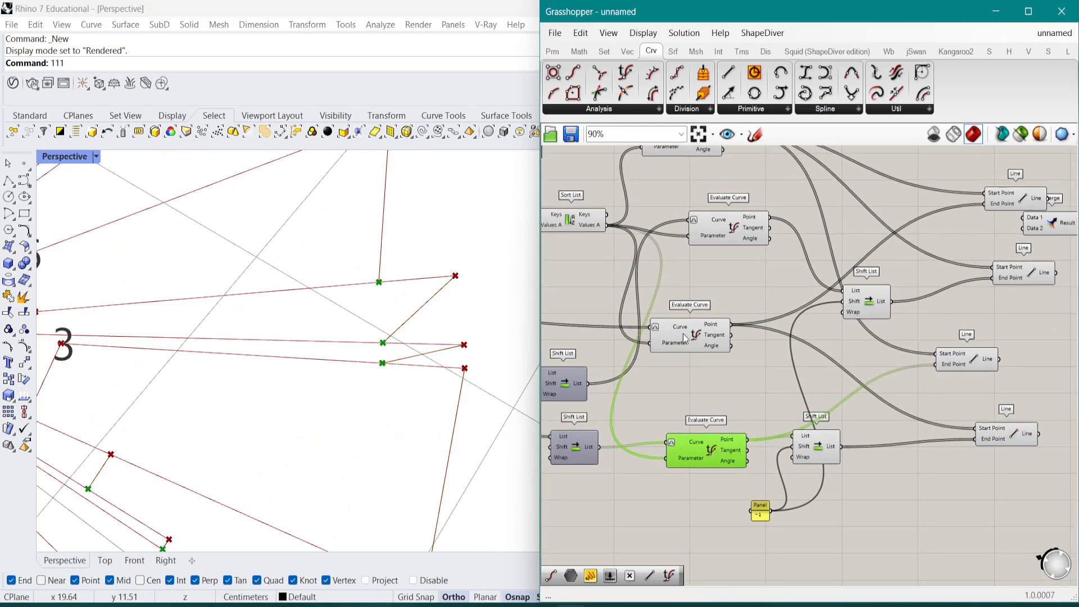
Move the Shift List feeding the outer connecting Line slightly down, away from the neighbouring wires
click(830, 452)
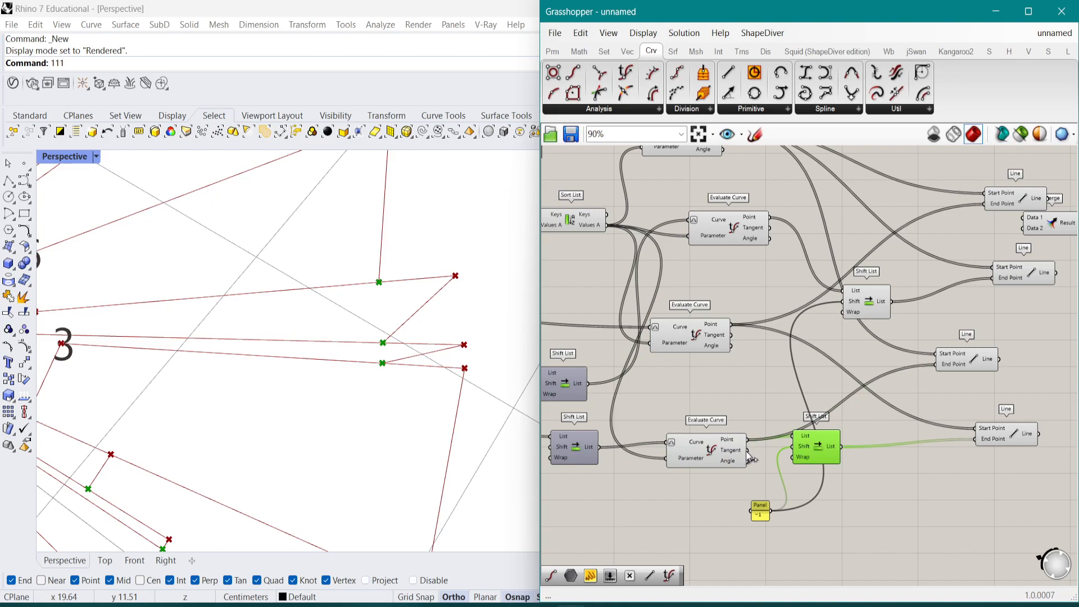
drag(824, 451, 838, 464)
scroll(822, 462, down, 1)
scroll(826, 426, up, 1)
mouse_move(799, 422)
right_down()
mouse_move(825, 427)
mouse_move(807, 423)
right_up()
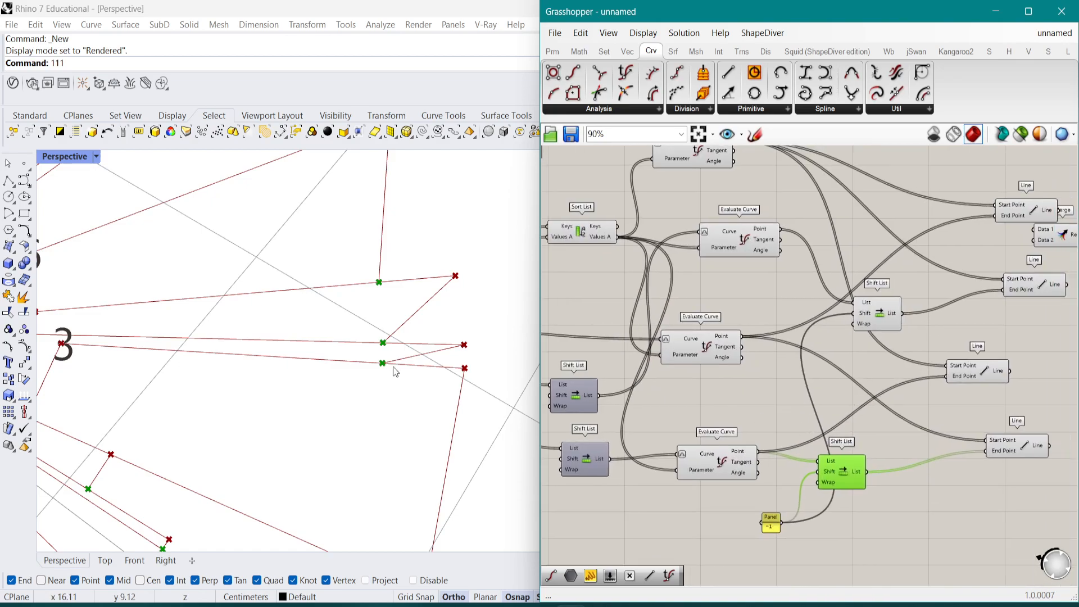
Try feeding the unshifted outer Evaluate Curve's points into the lower Shift List's List input
scroll(492, 387, down, 3)
click(729, 463)
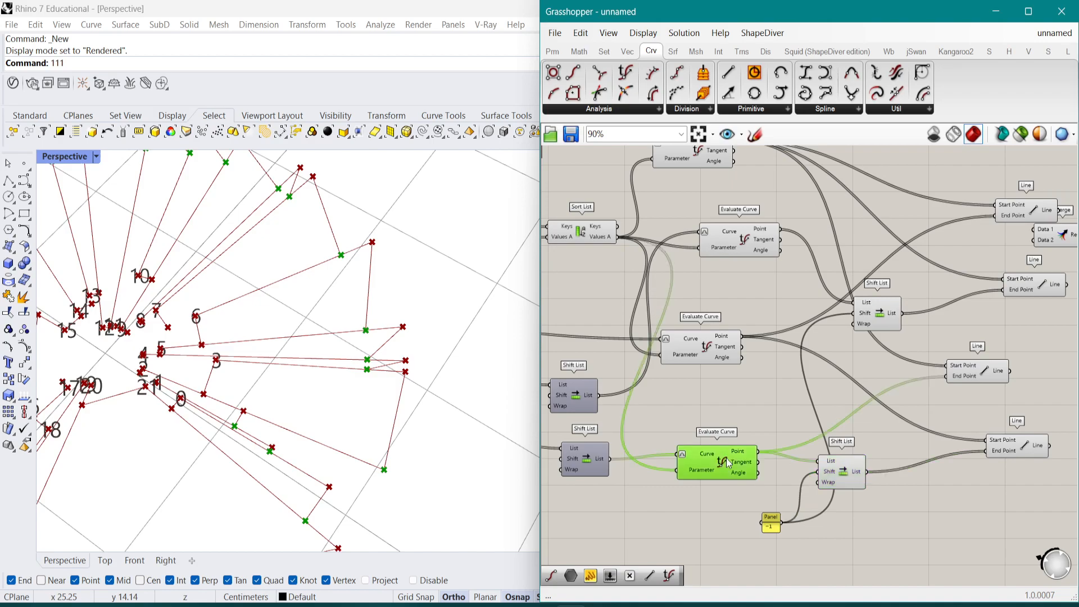
scroll(743, 402, up, 3)
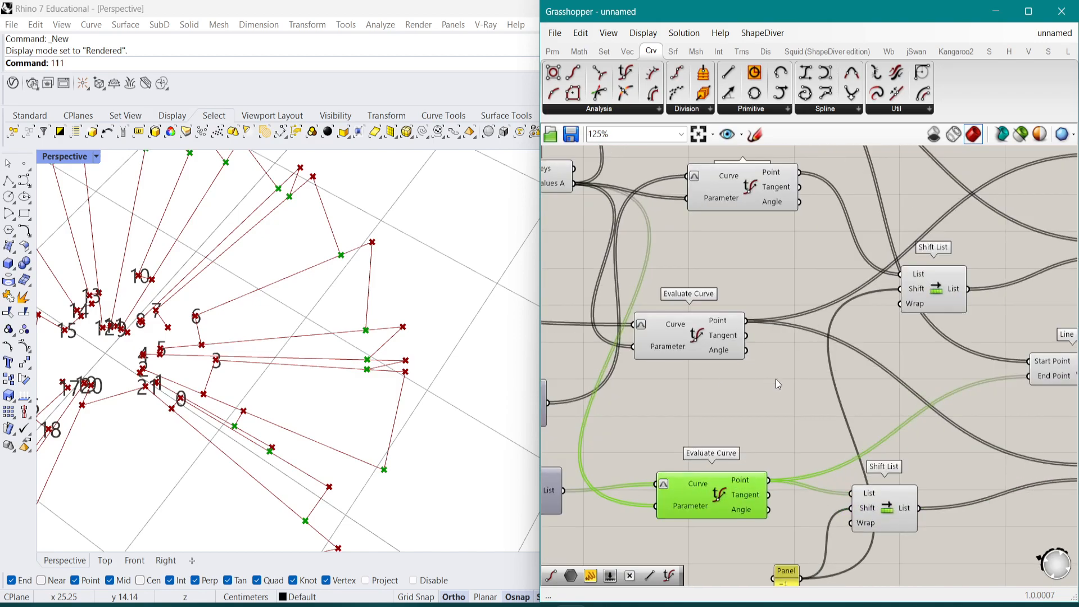
scroll(722, 327, down, 2)
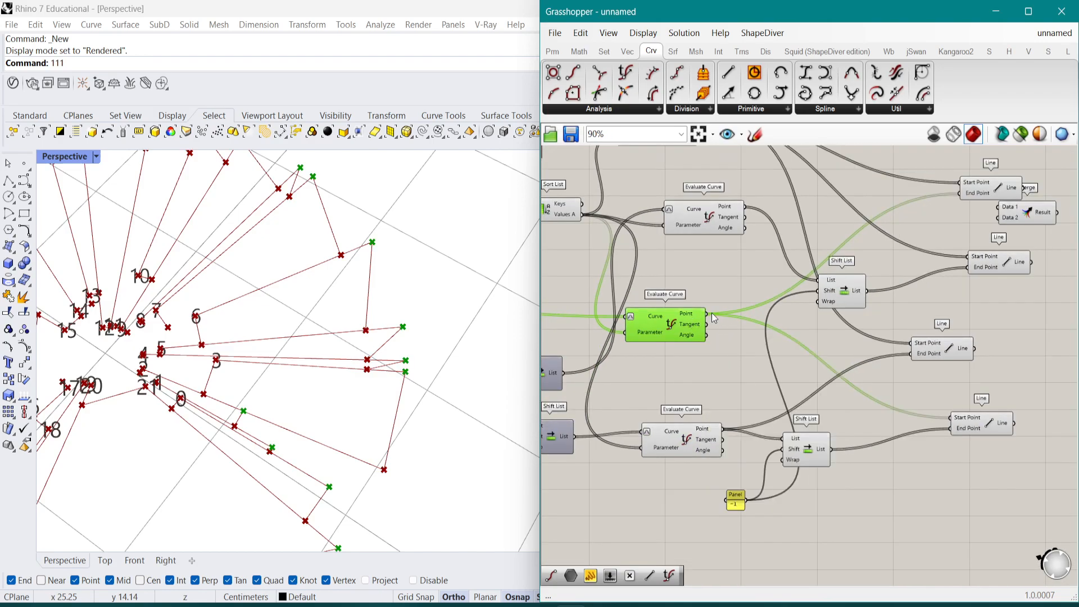
drag(708, 314, 802, 453)
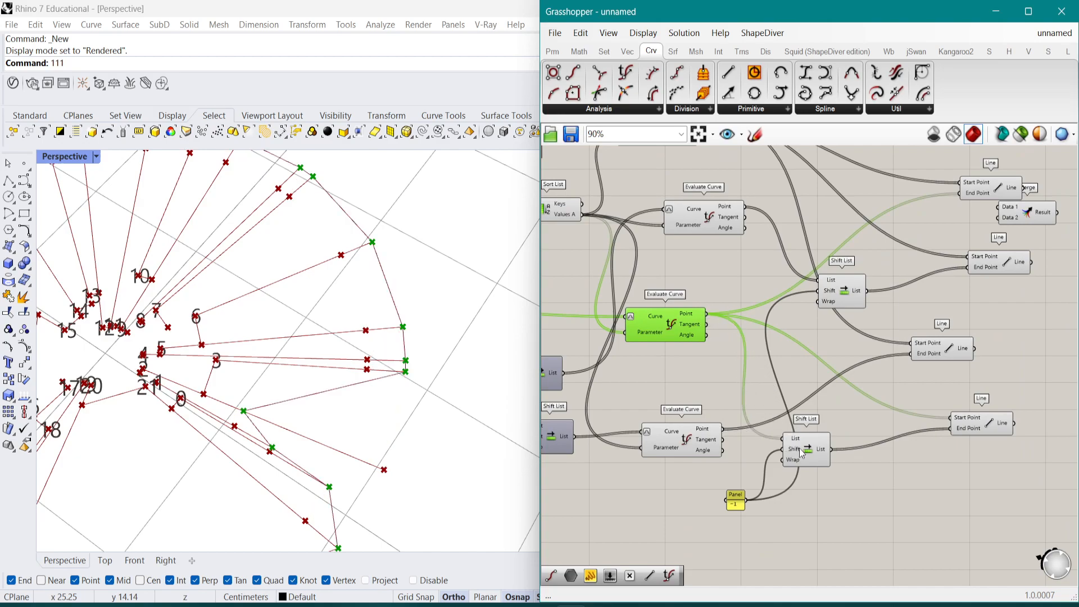
click(808, 462)
scroll(363, 347, down, 5)
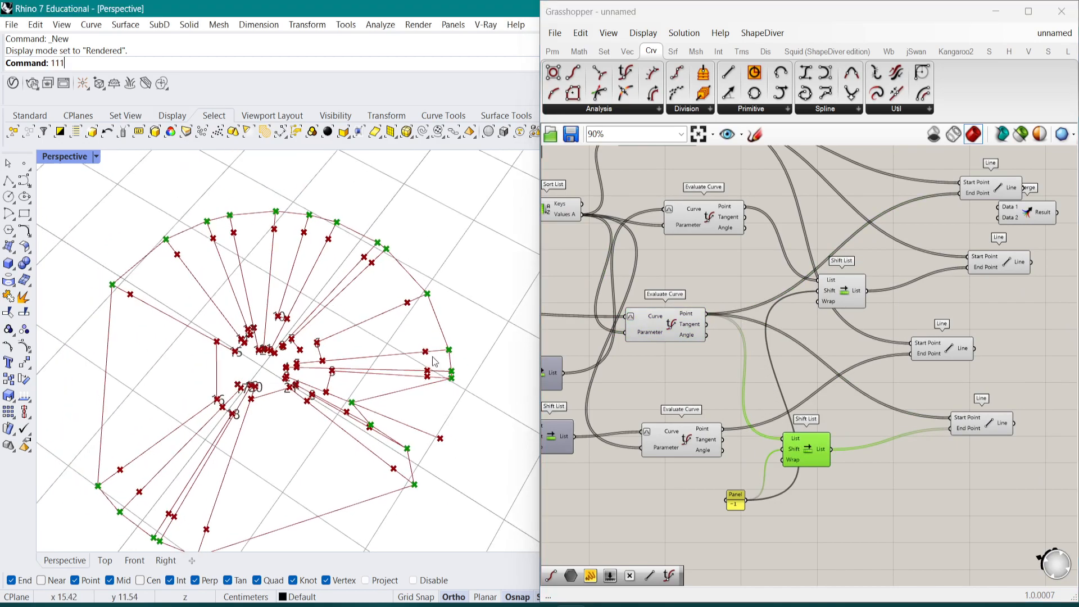
shift+right_drag(339, 383, 373, 362)
Return the lower Shift List's List input to the shifted outer Evaluate Curve's points and inspect the connecting lines in the viewport
click(904, 477)
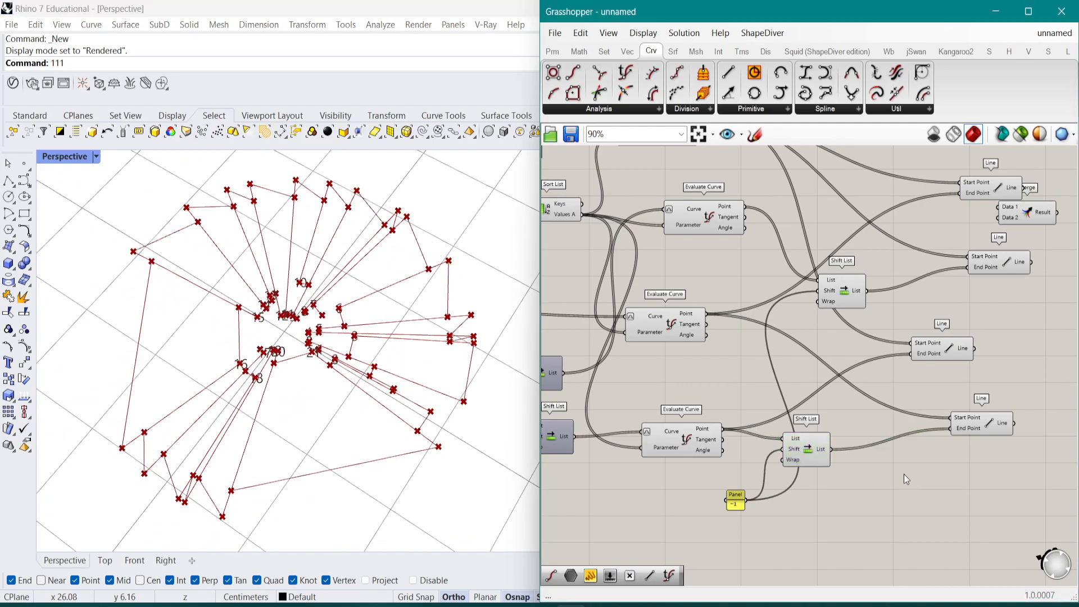
scroll(359, 292, up, 3)
scroll(359, 292, up, 3)
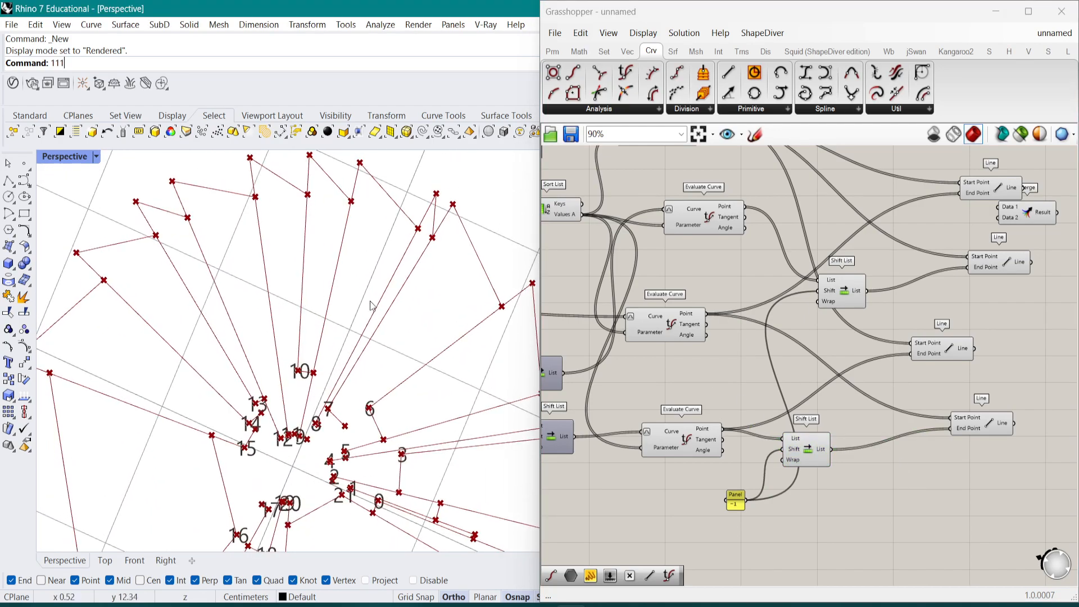
click(679, 432)
right_drag(679, 433, 744, 430)
right_drag(353, 333, 392, 309)
scroll(397, 347, up, 4)
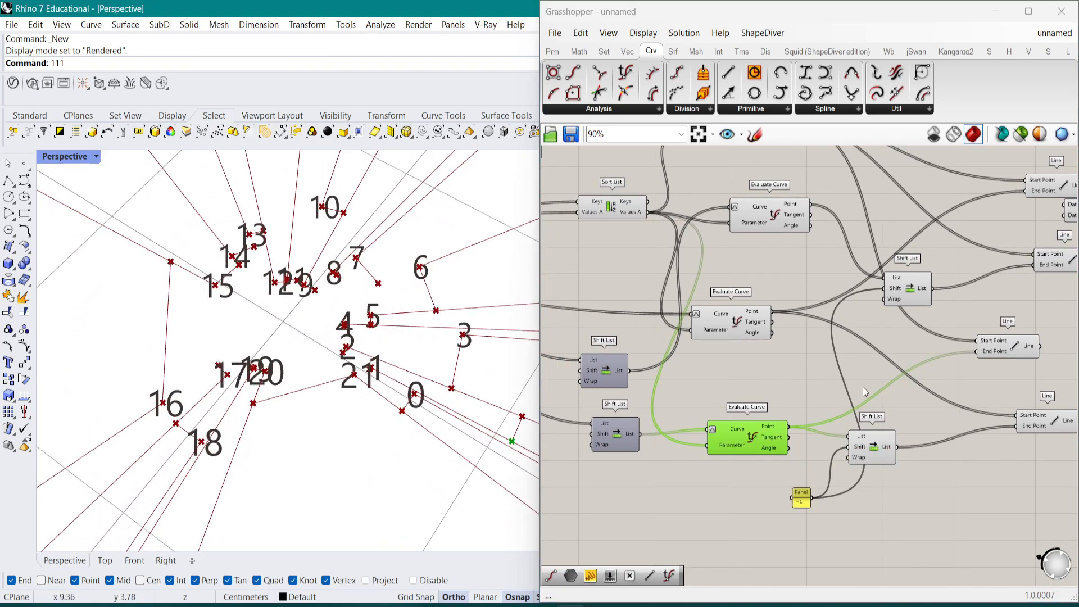
Move the Merge component away from the Line components to open up space between them
right_drag(854, 386, 743, 379)
click(939, 414)
right_drag(985, 260, 936, 284)
drag(930, 228, 1035, 215)
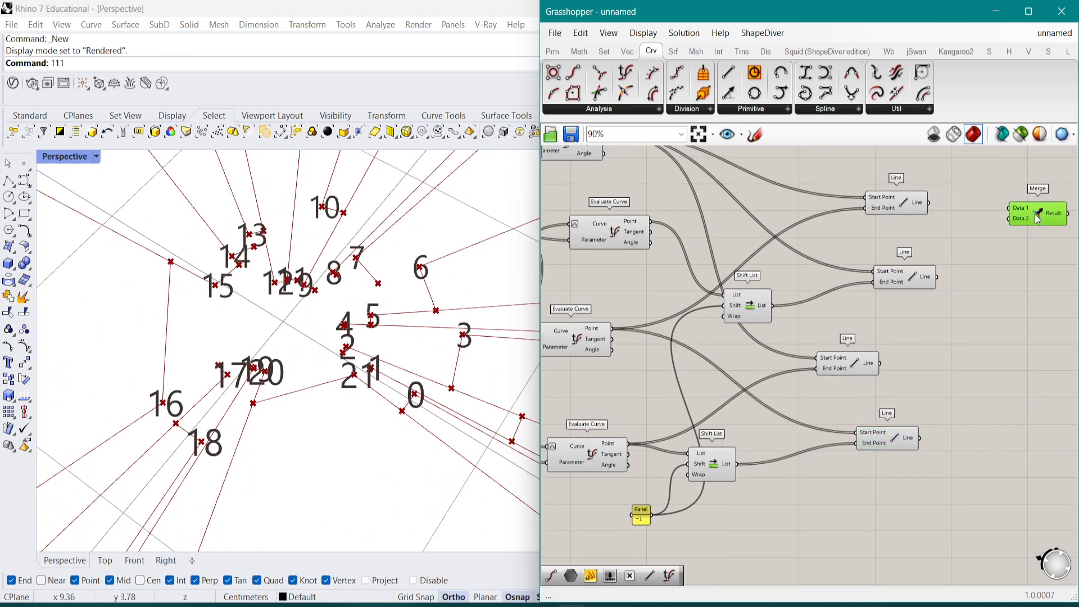
Align the four Line components into one vertical column on the canvas
drag(960, 182, 833, 486)
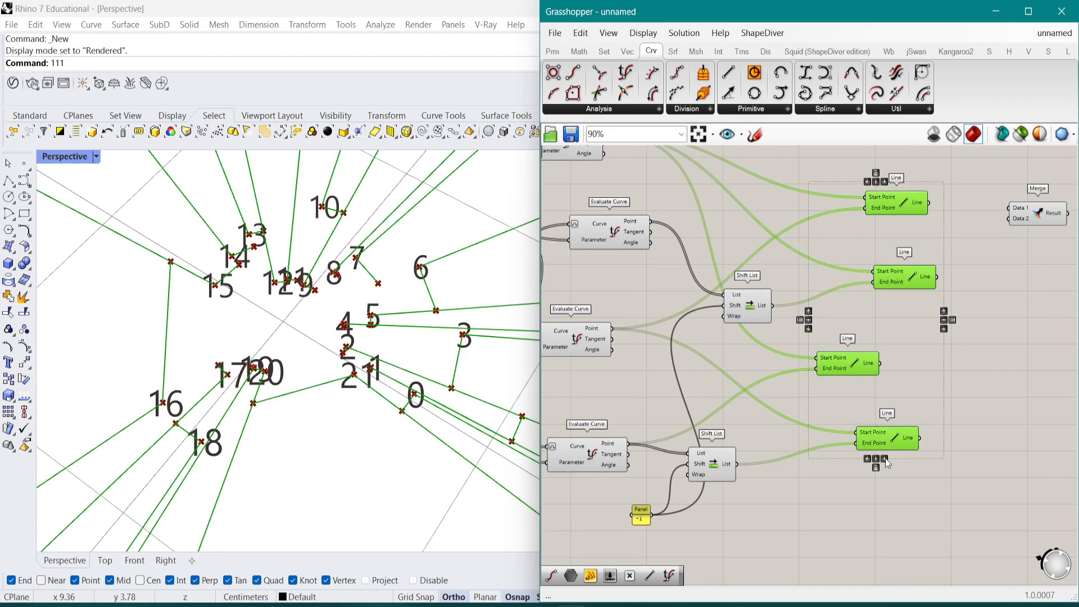
click(884, 460)
drag(956, 477, 867, 188)
Turn off the preview of the Point List so its index numbers disappear from the viewport
right_drag(847, 312, 809, 331)
right_drag(554, 309, 691, 304)
scroll(692, 304, down, 2)
right_drag(790, 423, 949, 451)
scroll(949, 451, up, 3)
right_drag(920, 153, 835, 392)
click(869, 278)
key(ctrl+q)
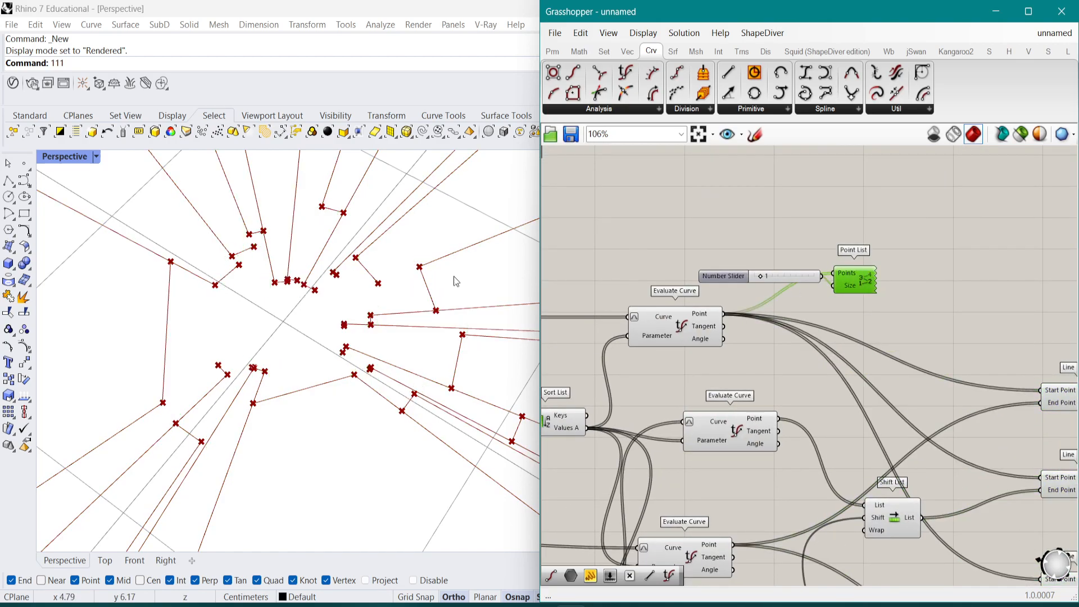
Turn off the preview of the four Evaluate Curve components and the two Shift Lists they feed
scroll(843, 362, down, 2)
click(722, 332)
click(759, 408)
click(731, 495)
right_drag(757, 430, 795, 254)
click(777, 429)
right_drag(828, 389, 787, 392)
click(841, 434)
click(868, 298)
Examine each of the four Line components in turn to compare which lines it draws in the viewport
right_drag(955, 269, 777, 336)
scroll(824, 337, up, 2)
click(849, 339)
right_drag(838, 427, 824, 363)
click(821, 388)
click(817, 457)
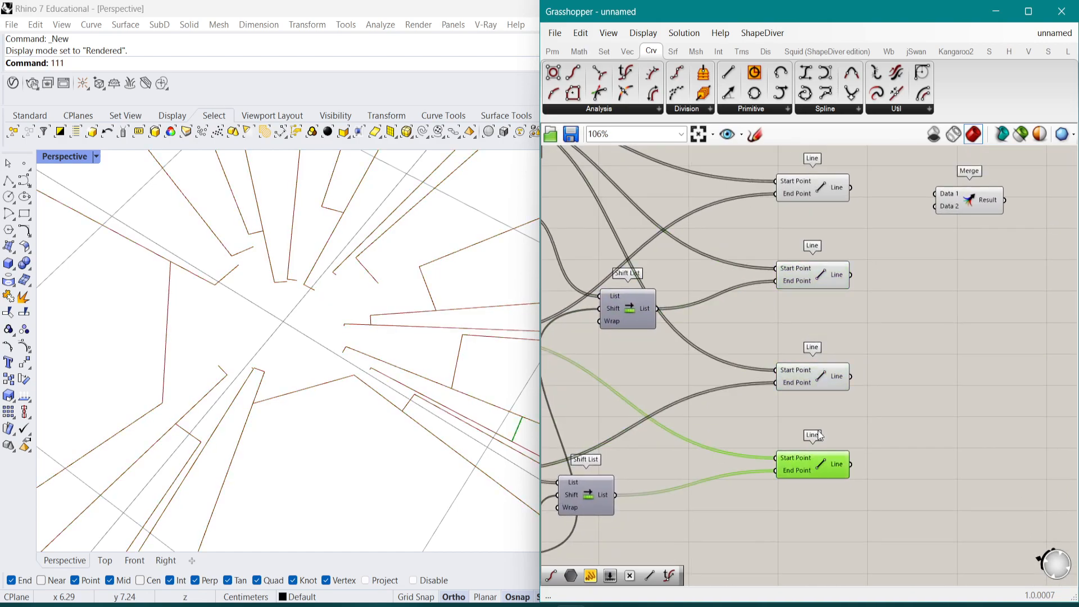
scroll(801, 392, down, 2)
click(924, 370)
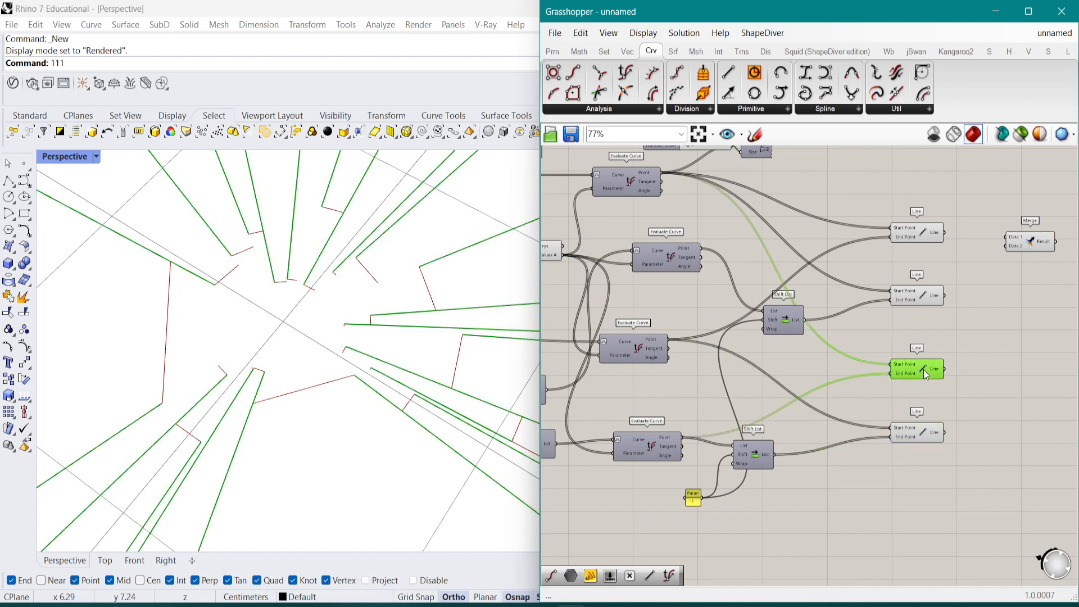
right_drag(926, 351, 883, 376)
click(882, 322)
click(880, 245)
click(885, 260)
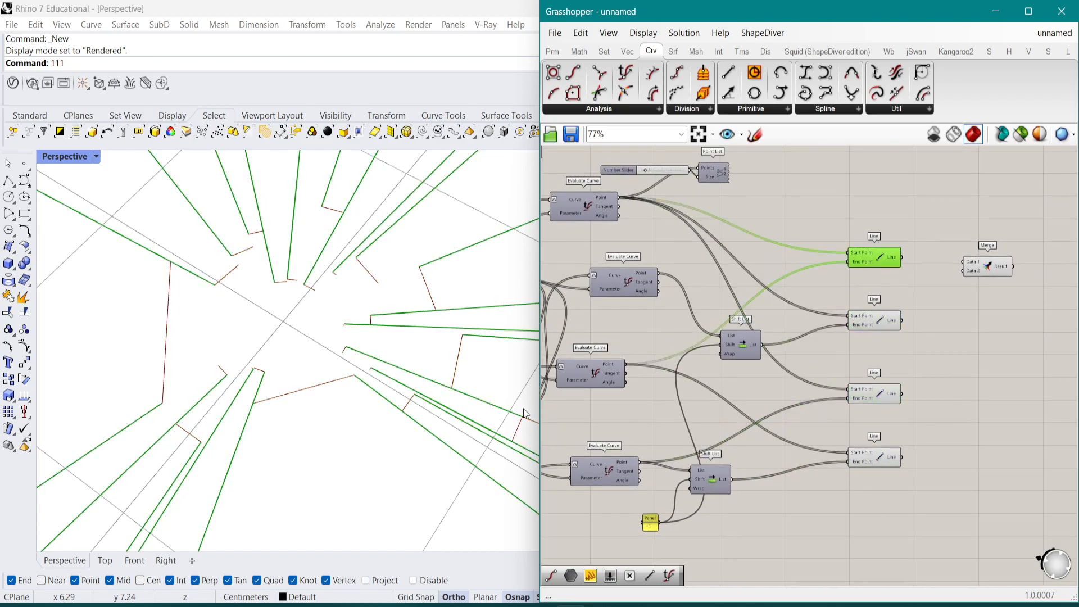
click(878, 326)
click(877, 396)
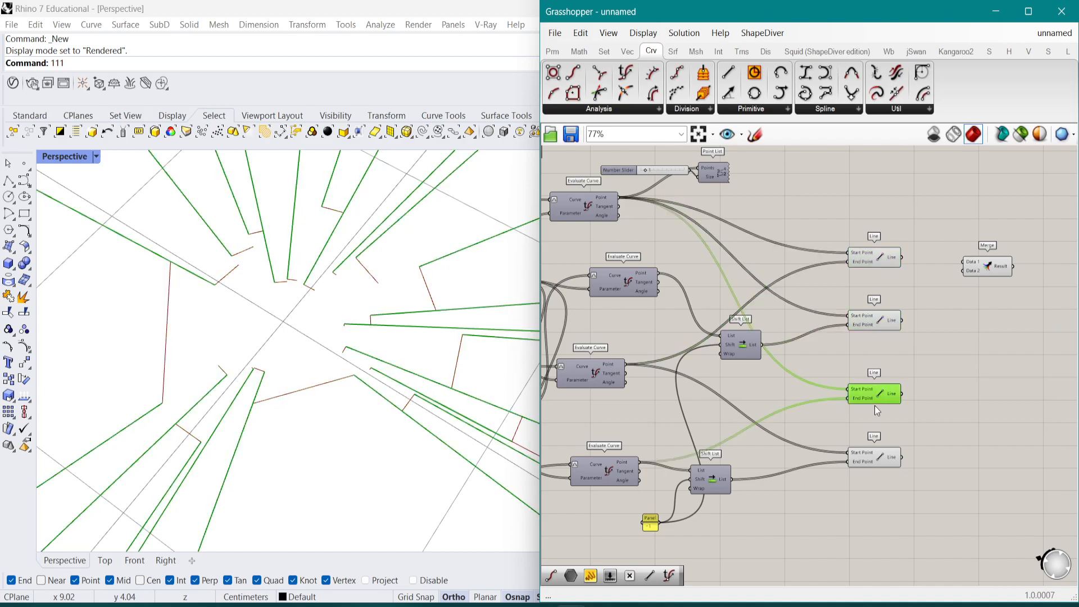
Rewire the third Line's Start Point to the upper Shift List and its End Point to the lower Shift List
right_drag(823, 406, 883, 394)
drag(793, 466, 824, 333)
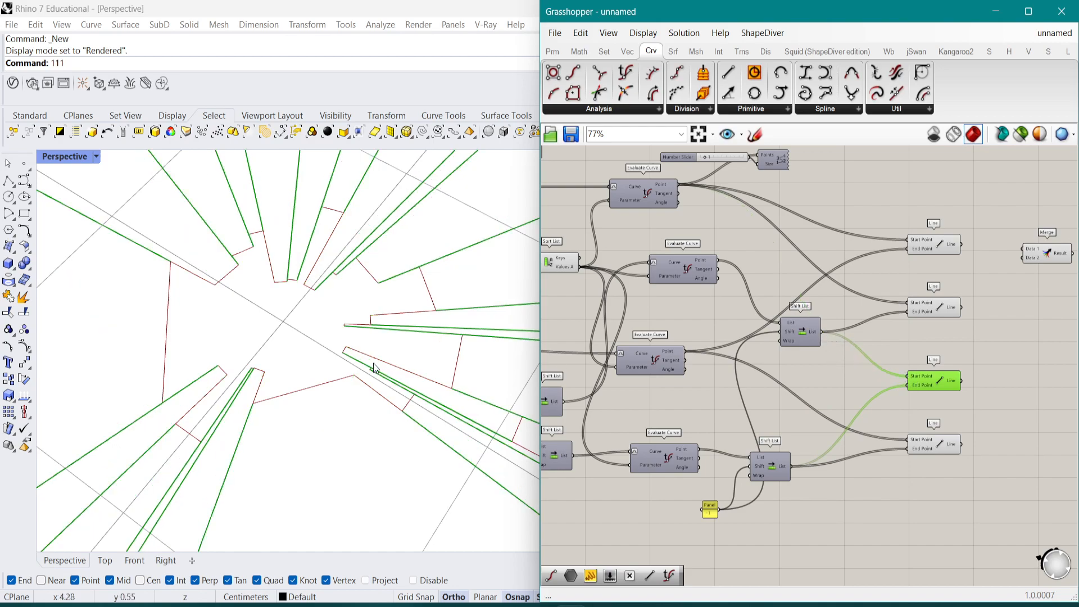
scroll(376, 368, down, 5)
scroll(398, 337, up, 5)
scroll(388, 359, up, 5)
scroll(928, 395, up, 3)
Graft the outputs of all four Line components
right_drag(1026, 315, 891, 381)
click(933, 385)
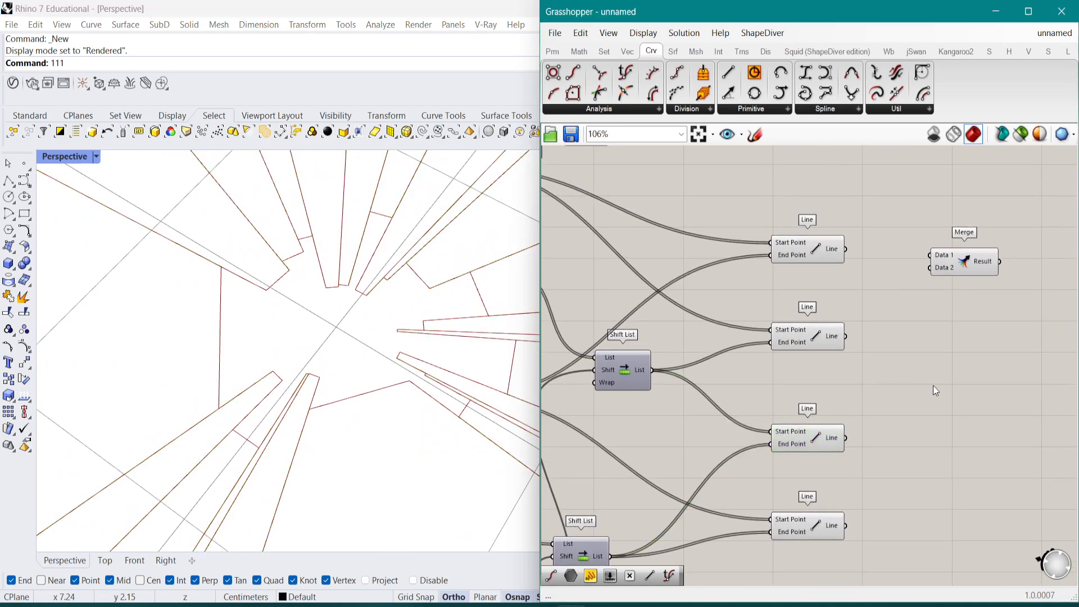
right_click(845, 250)
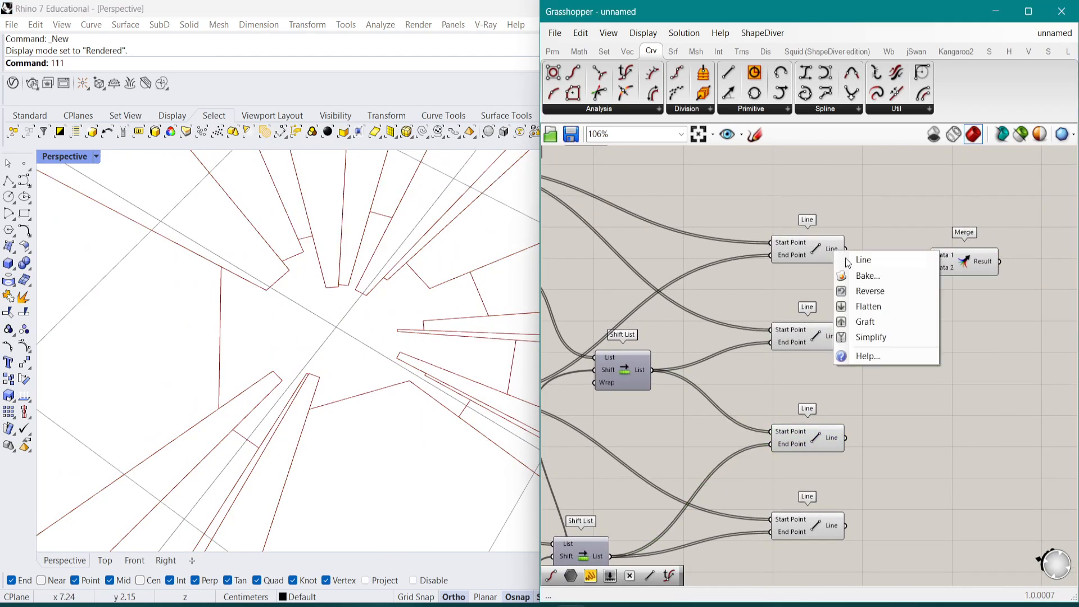
click(859, 330)
right_click(832, 335)
click(857, 406)
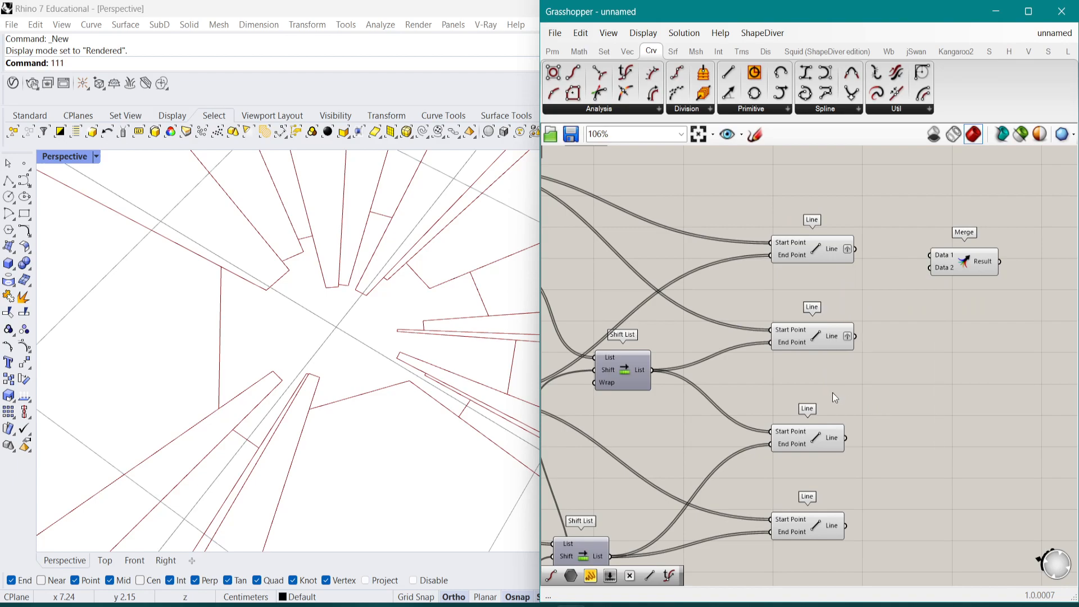
right_click(832, 440)
click(863, 508)
right_click(843, 528)
click(863, 557)
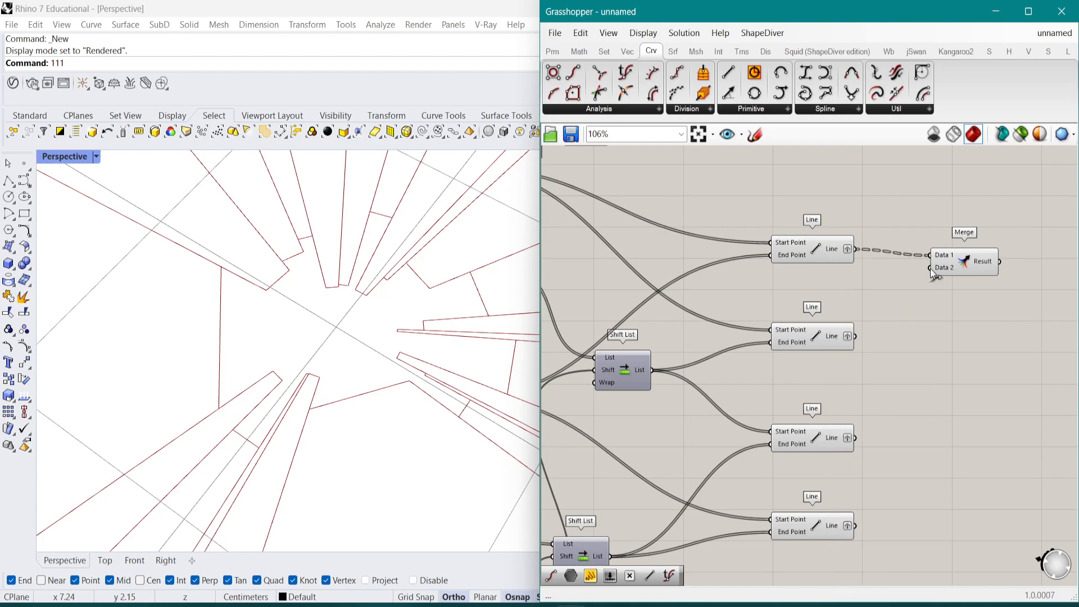
Connect the four grafted Line outputs to the Merge inputs D1 to D4 and move the Merge slightly down
drag(942, 268, 855, 438)
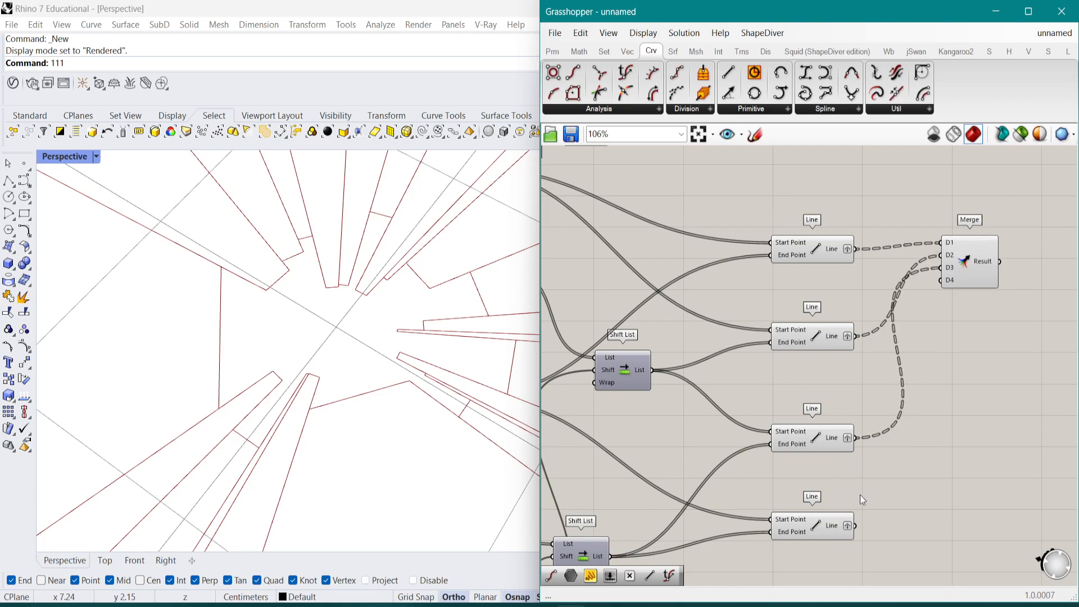
drag(859, 533, 1009, 339)
mouse_move(994, 261)
Simplify the Merge inputs D1, D2, D3 and D4
right_click(959, 316)
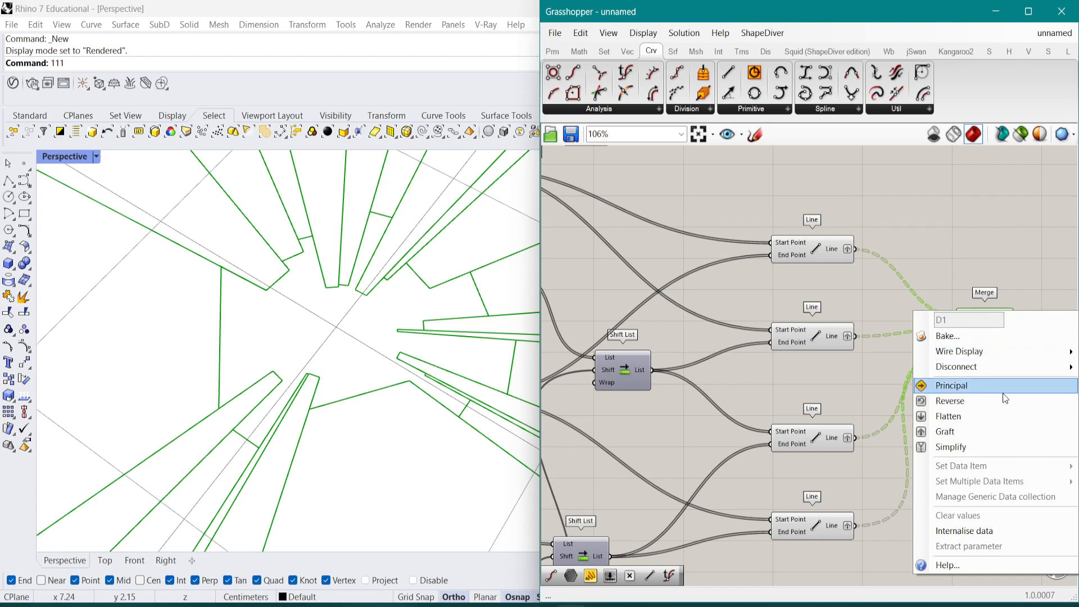
click(993, 446)
right_click(961, 327)
click(984, 462)
right_click(960, 342)
click(985, 460)
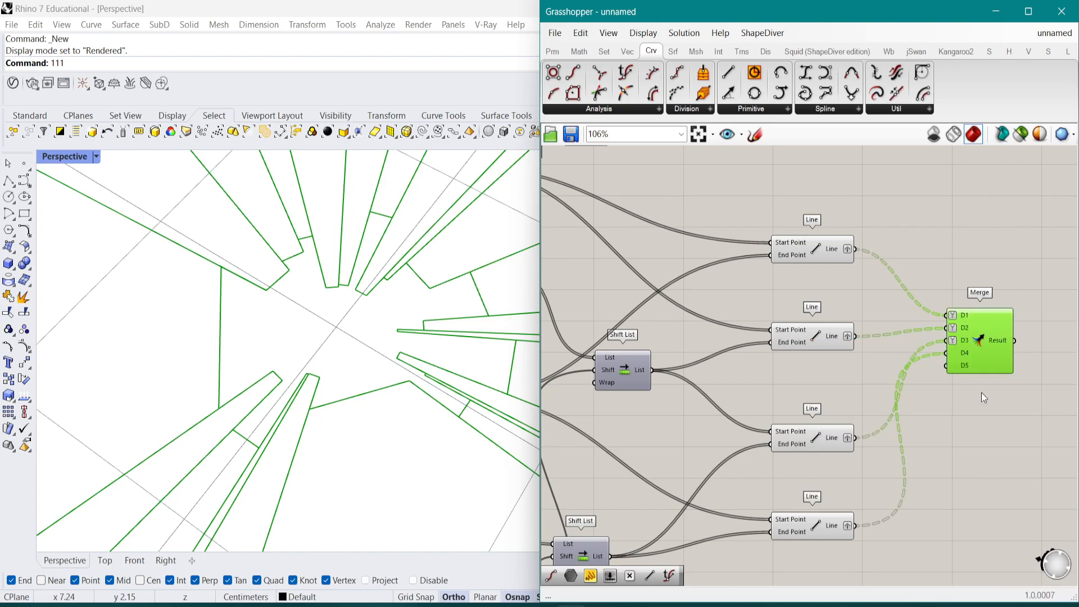
right_click(964, 353)
click(990, 470)
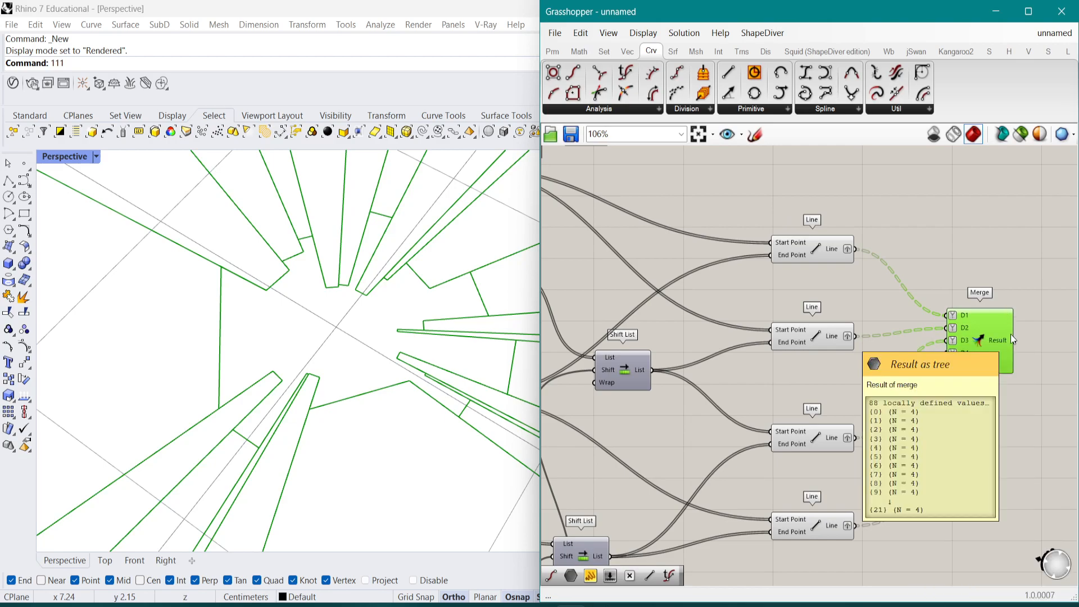
Add a Join Curves component and position it beside the Merge's Result output
right_drag(1072, 387, 981, 397)
double_click(982, 398)
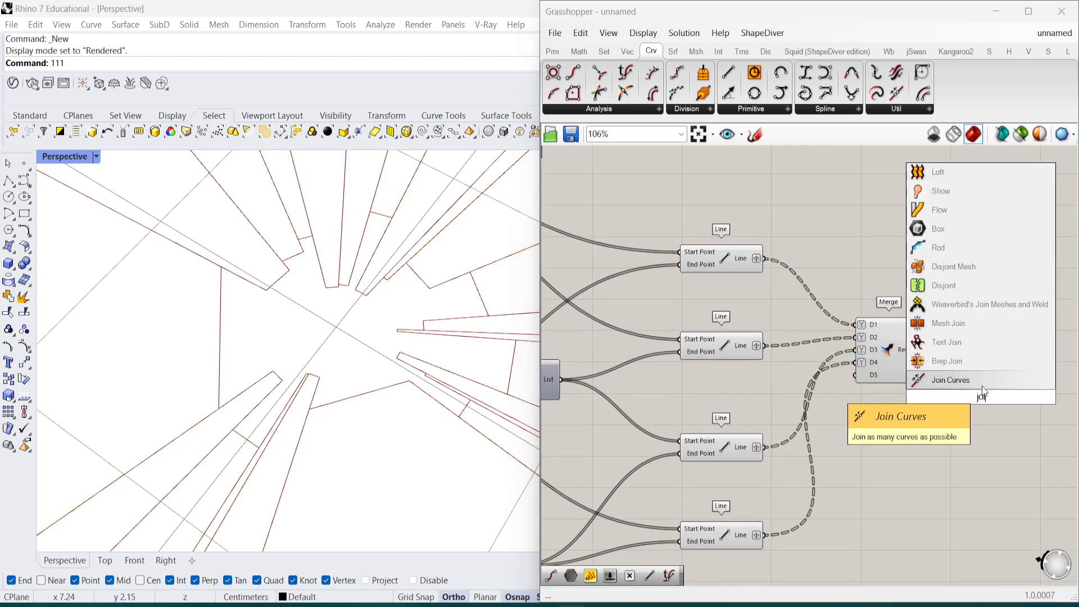
click(981, 374)
drag(942, 384, 988, 361)
right_drag(976, 353, 857, 323)
click(878, 301)
Set the domain of the first circle set's random radii to start at 5.06 and end at 8.36
scroll(573, 308, down, 2)
right_drag(711, 307, 914, 307)
scroll(913, 307, down, 3)
right_drag(747, 301, 831, 309)
right_drag(577, 287, 839, 316)
scroll(797, 297, up, 2)
scroll(732, 315, up, 3)
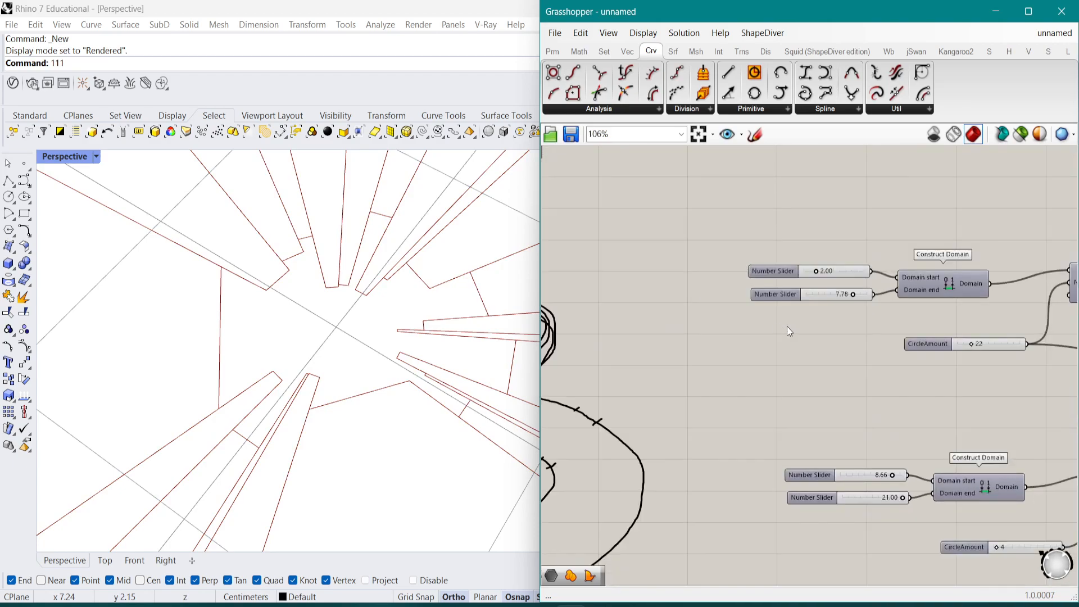
scroll(816, 293, up, 3)
drag(765, 279, 772, 279)
drag(706, 243, 735, 243)
scroll(883, 337, down, 1)
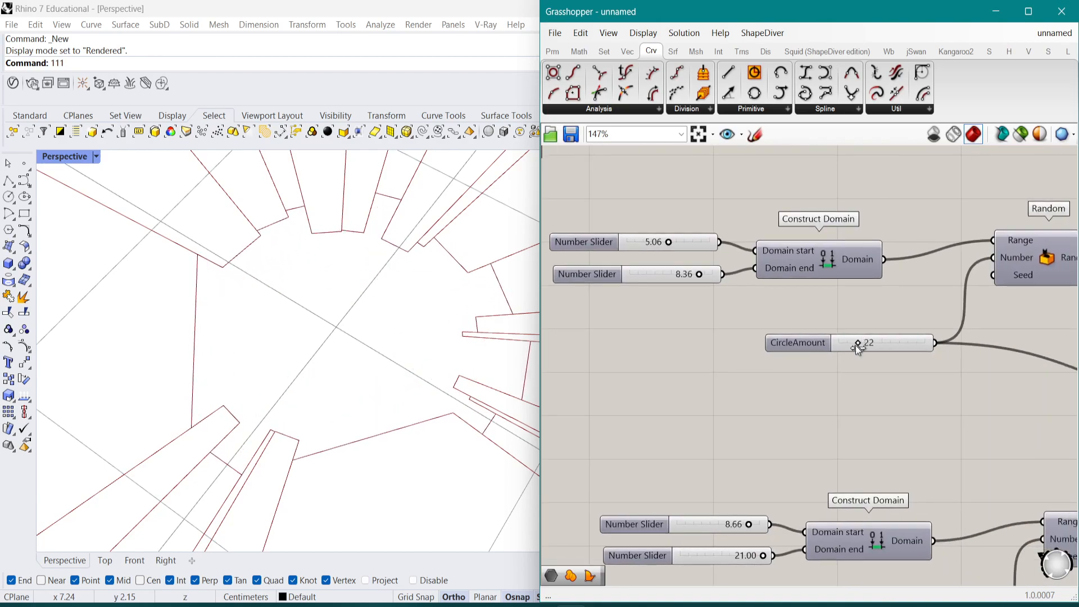
Set the upper CircleAmount slider to 25 and check the whole pattern in the viewport
mouse_move(858, 347)
mouse_down()
mouse_move(849, 342)
mouse_move(874, 348)
mouse_move(859, 343)
mouse_up()
scroll(854, 344, down, 3)
right_drag(838, 384, 769, 359)
scroll(799, 416, up, 4)
scroll(799, 416, down, 4)
scroll(388, 326, down, 8)
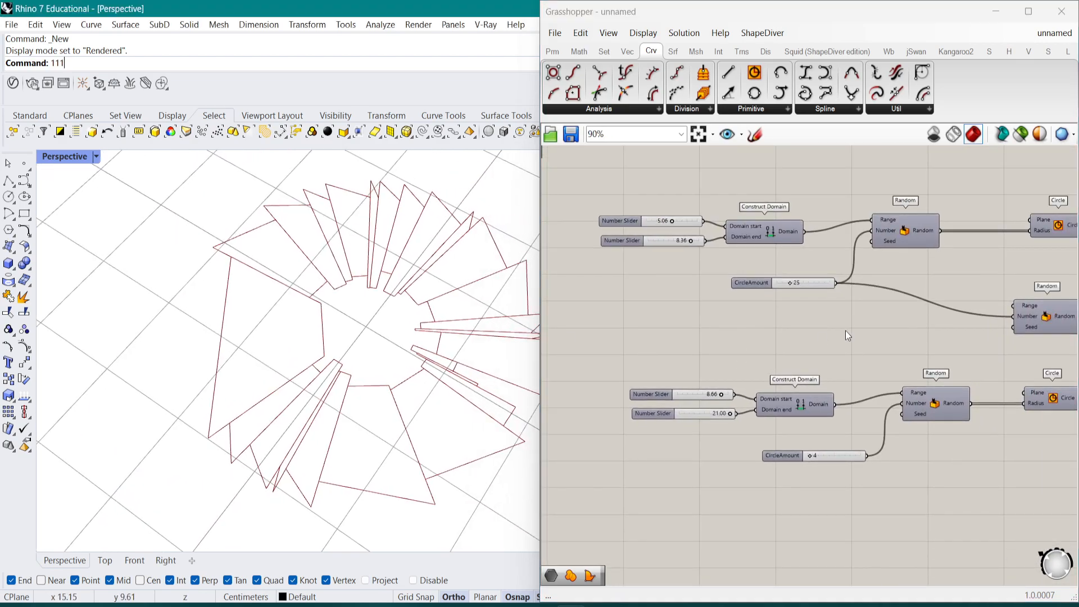
Examine the uneven spacing of the radial shapes in the viewport and review the radius and CircleAmount inputs
right_drag(1045, 297, 787, 293)
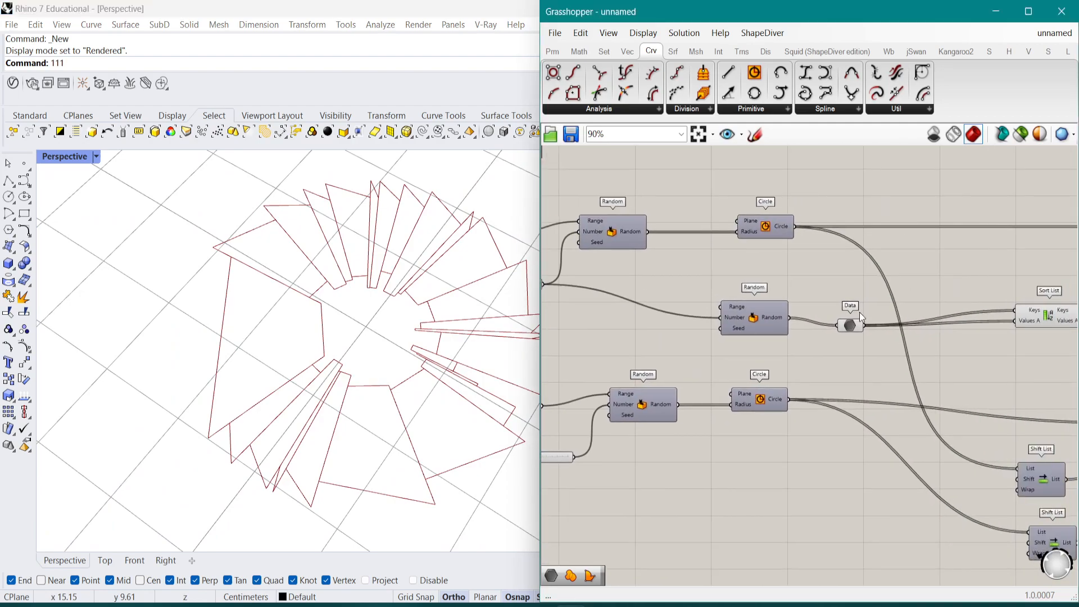
right_drag(633, 314, 795, 314)
scroll(795, 314, up, 5)
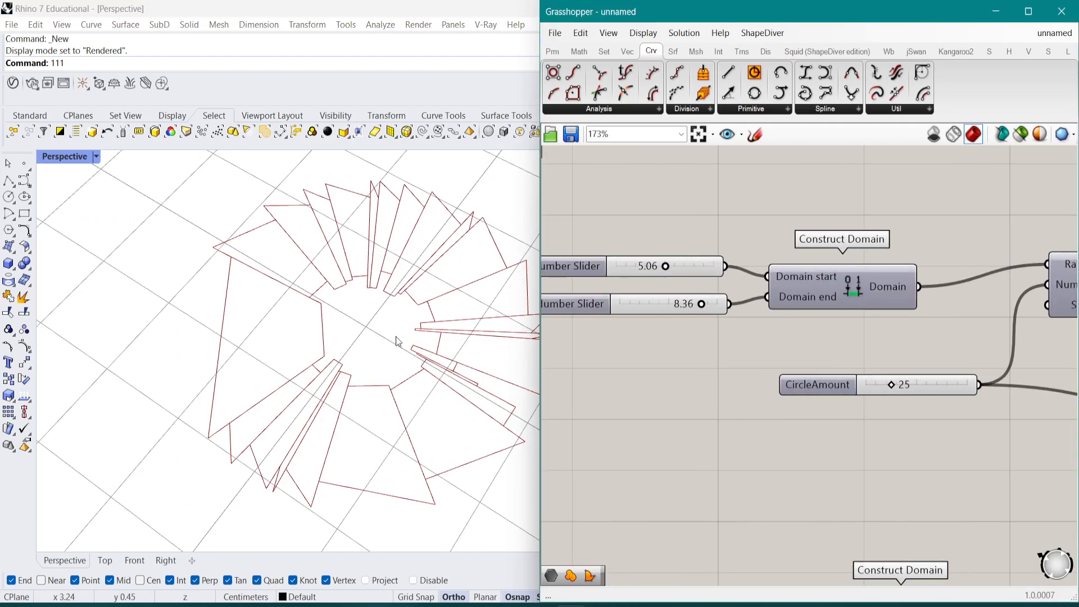
scroll(361, 260, up, 5)
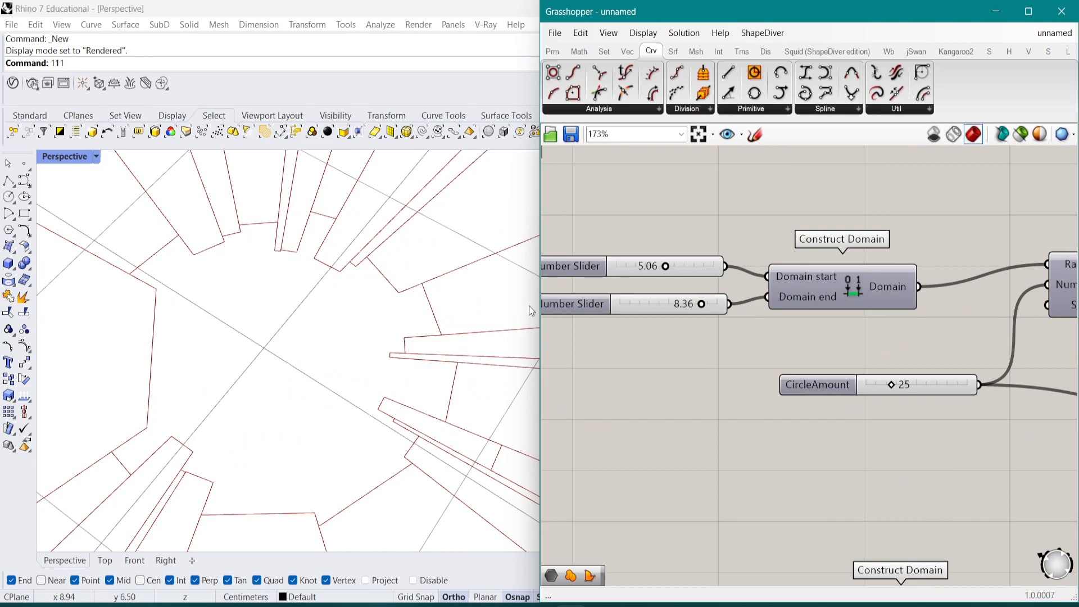
right_drag(861, 279, 794, 266)
scroll(832, 276, down, 4)
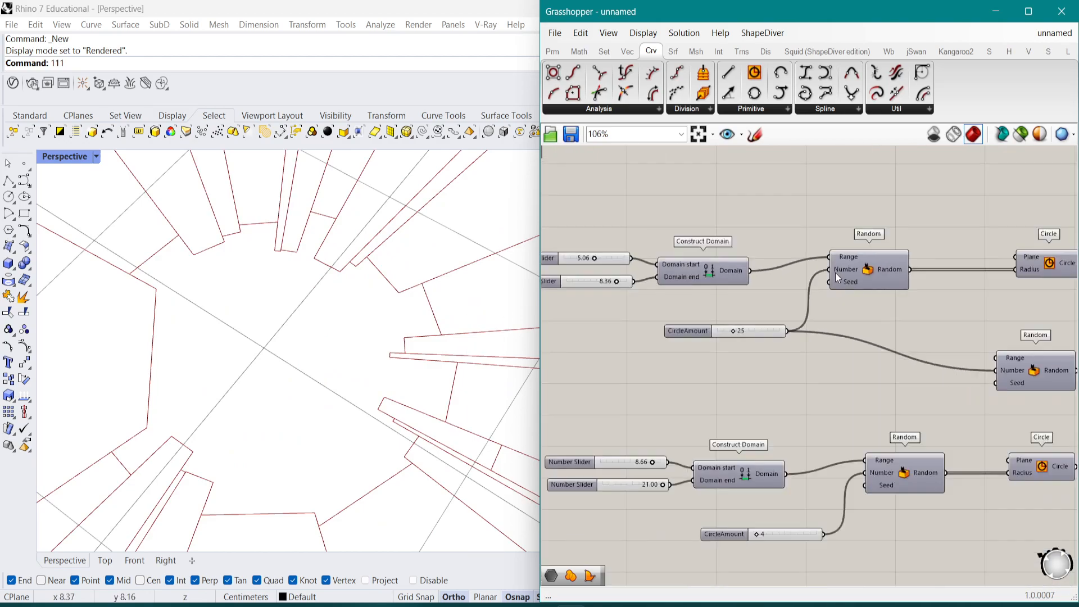
Trace the upper CircleAmount slider's connections and inspect the random numbers that feed the Data parameter
click(905, 267)
scroll(905, 266, down, 2)
right_drag(1020, 301, 764, 286)
scroll(922, 322, up, 4)
click(892, 326)
right_drag(922, 322, 1045, 341)
right_drag(583, 312, 811, 332)
right_drag(746, 332, 885, 336)
scroll(895, 351, up, 2)
mouse_move(895, 351)
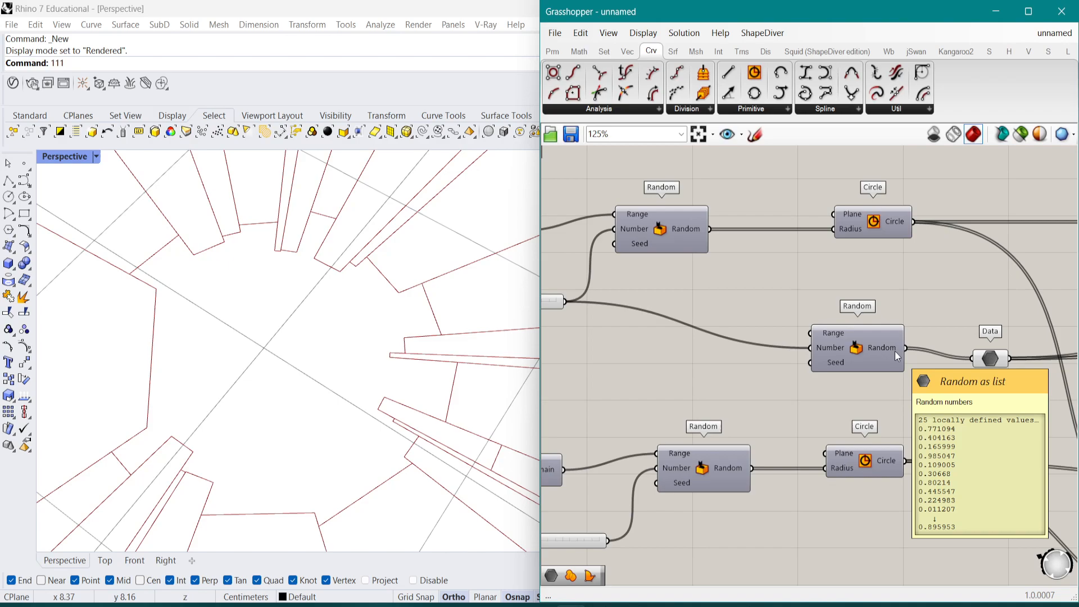
Move the Sort List component closer to the Data parameter
right_drag(895, 351, 730, 324)
right_drag(983, 335, 675, 312)
drag(776, 308, 691, 308)
right_drag(692, 308, 859, 299)
scroll(775, 308, down, 1)
scroll(859, 299, down, 1)
right_drag(714, 288, 774, 285)
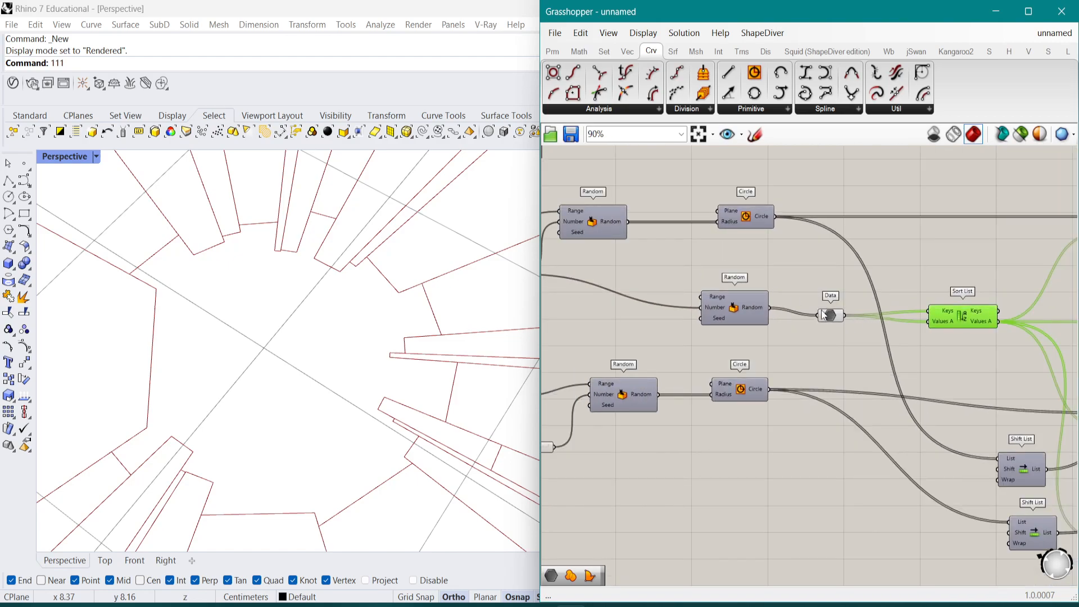
Add a Range component just above the Sort List
right_drag(855, 302, 744, 317)
scroll(746, 315, down, 1)
double_click(795, 298)
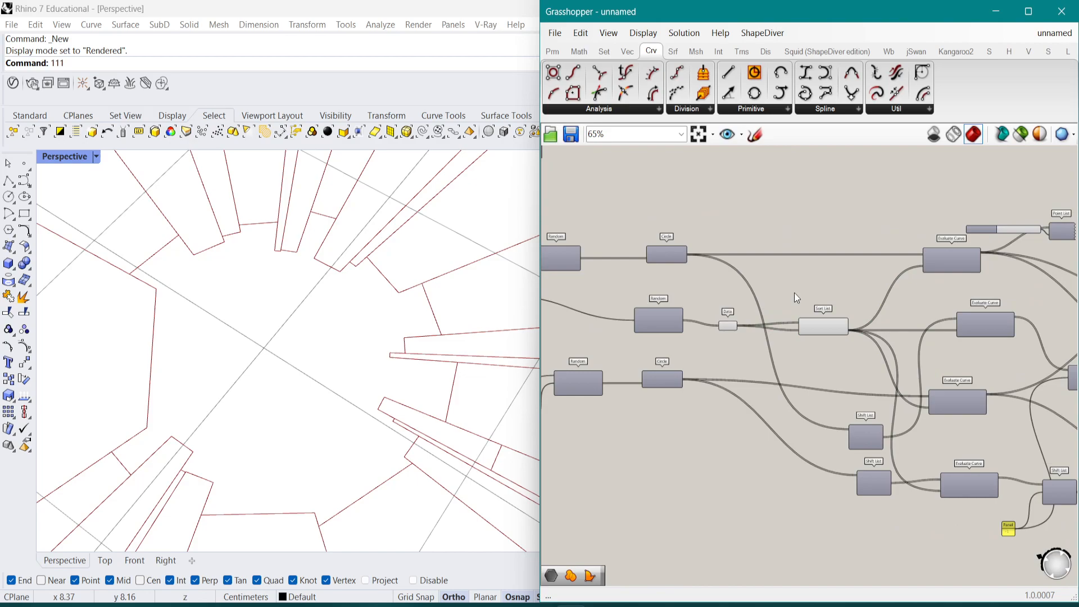
text(range)
key(Return)
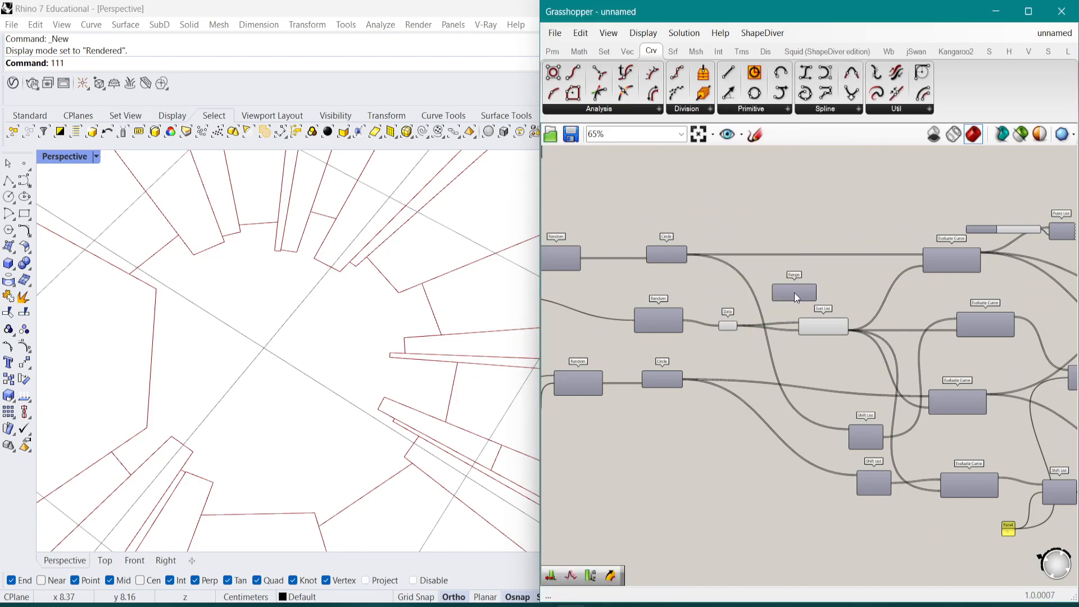
Connect the upper CircleAmount slider to the Range's Steps input
scroll(741, 316, up, 3)
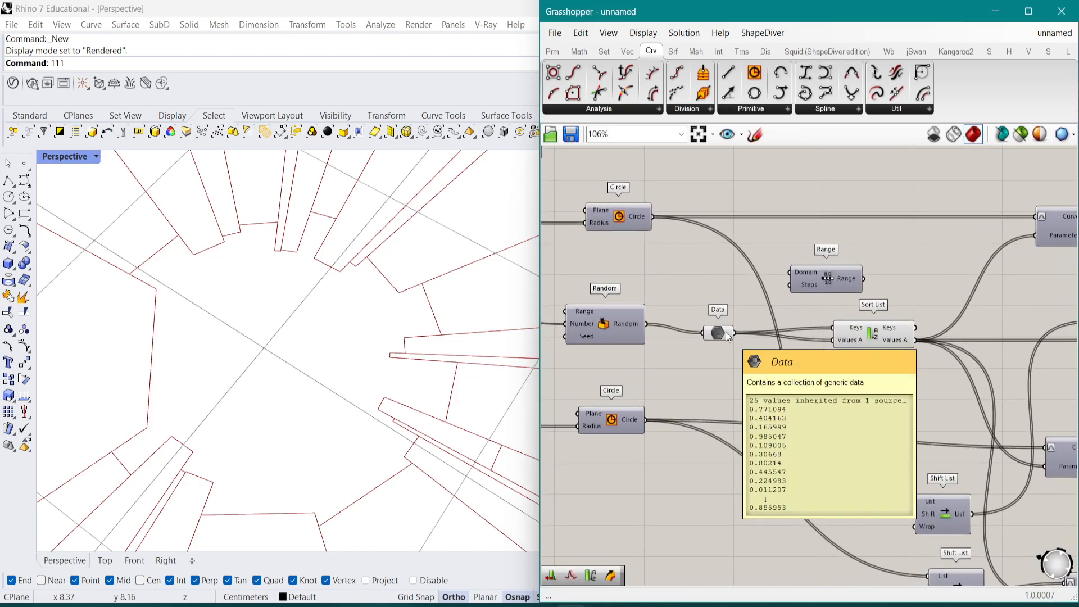
double_click(719, 299)
key(Escape)
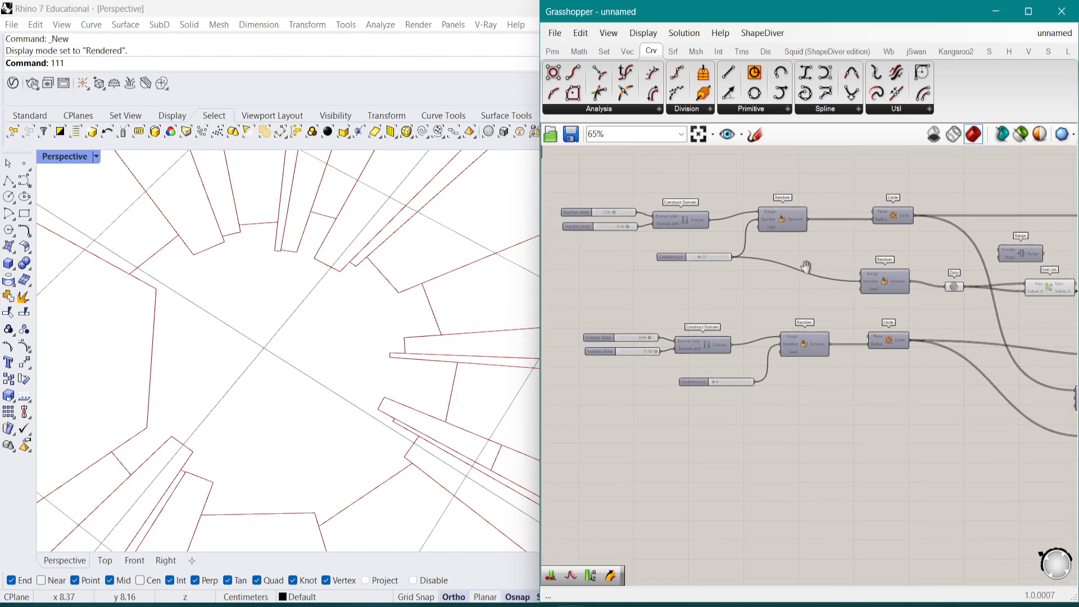
drag(738, 276, 984, 282)
scroll(680, 281, down, 3)
scroll(956, 281, up, 1)
right_drag(1012, 273, 856, 306)
scroll(855, 305, up, 3)
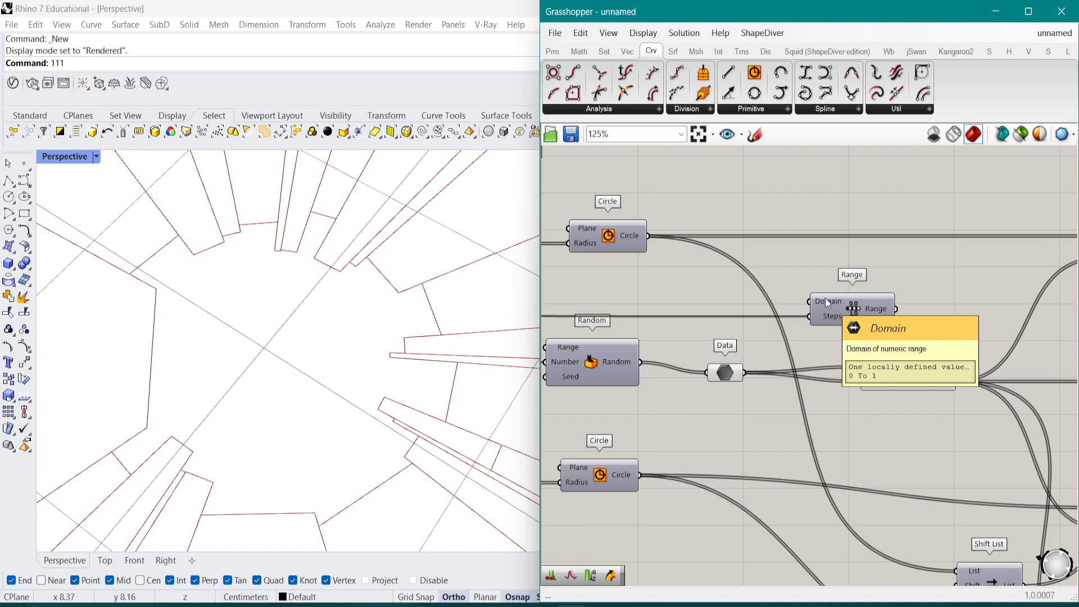
Apply the expression x-1 to the Range component's Steps input
right_click(826, 319)
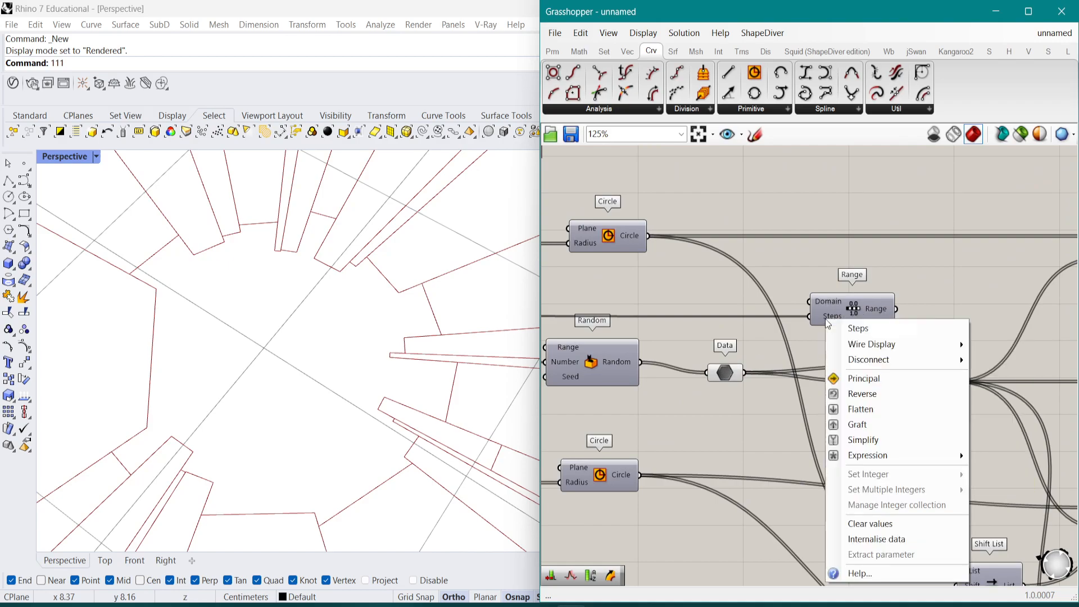
mouse_move(884, 464)
click(775, 465)
text(x)
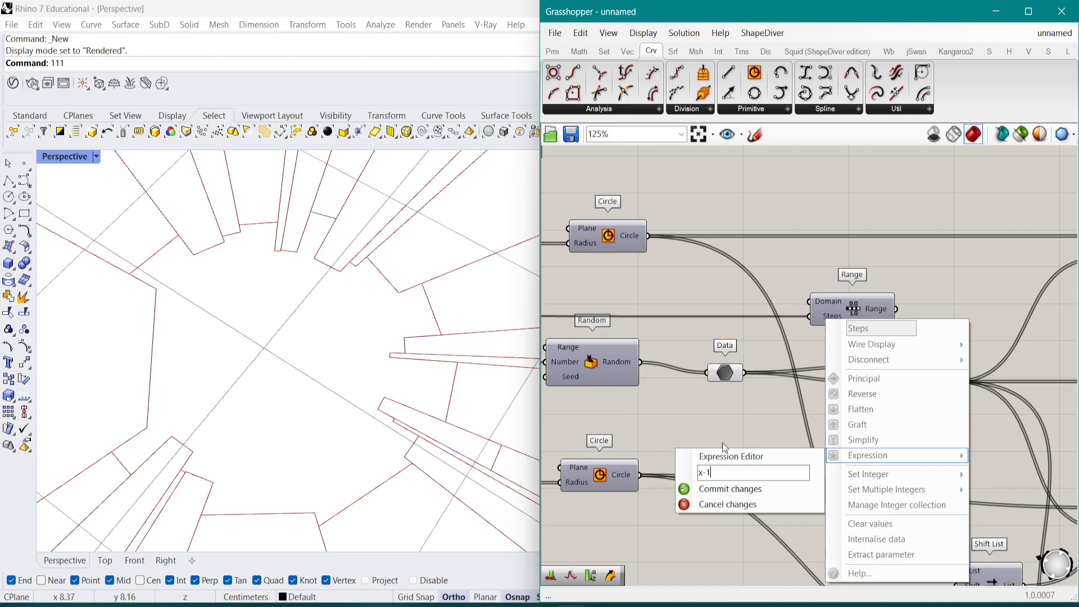
text(-1)
click(731, 489)
scroll(752, 369, up, 1)
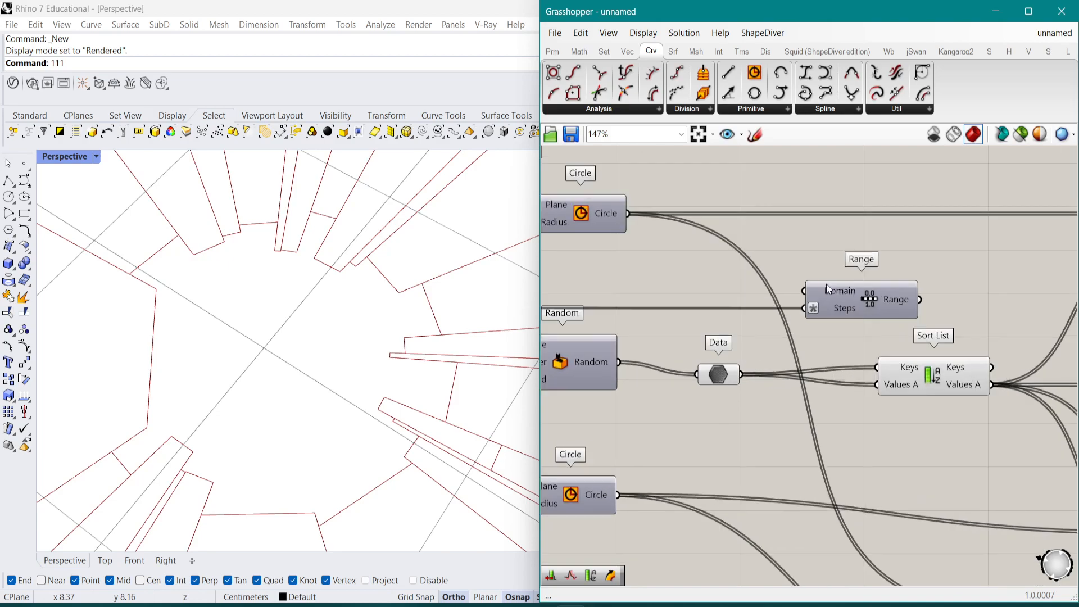
Add a Data parameter beside the Range component's output and name it Parameter
right_drag(937, 304, 716, 325)
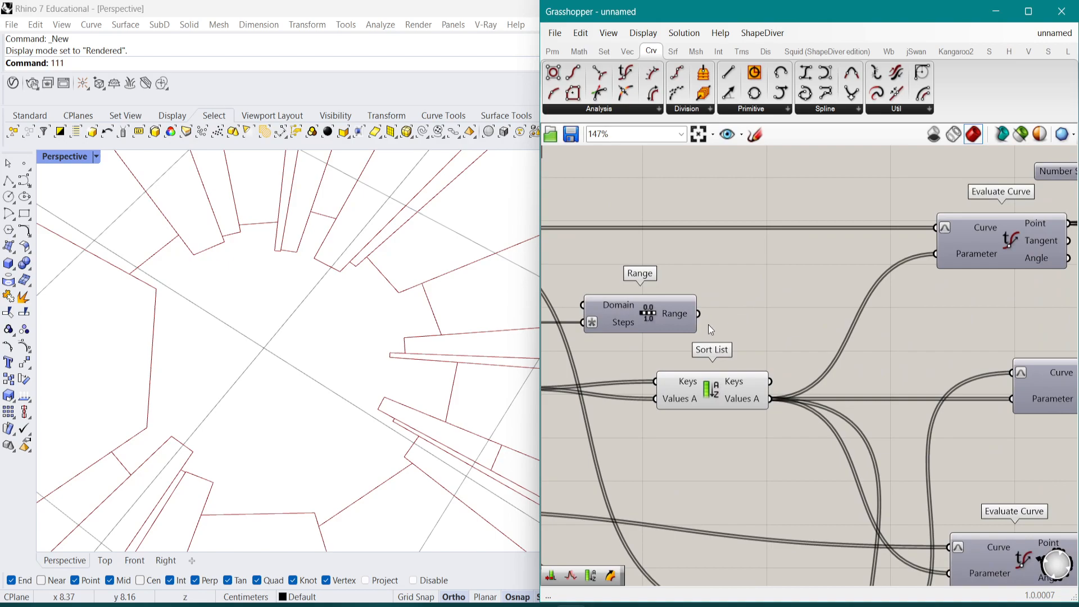
drag(779, 397, 718, 325)
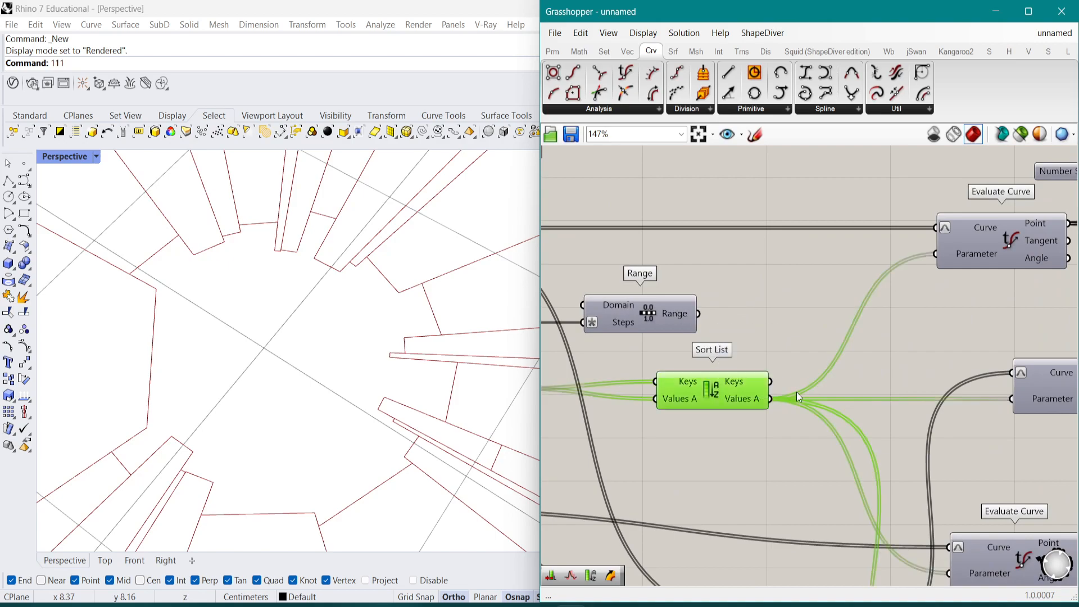
double_click(745, 332)
text(data)
key(Return)
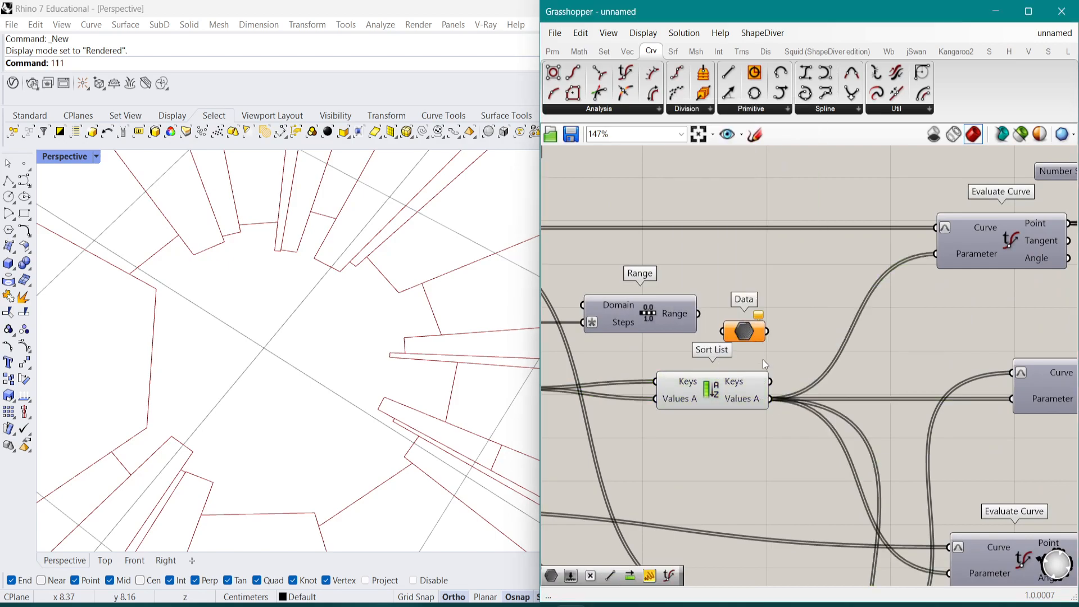
right_click(755, 335)
double_click(887, 327)
text(Parameter4)
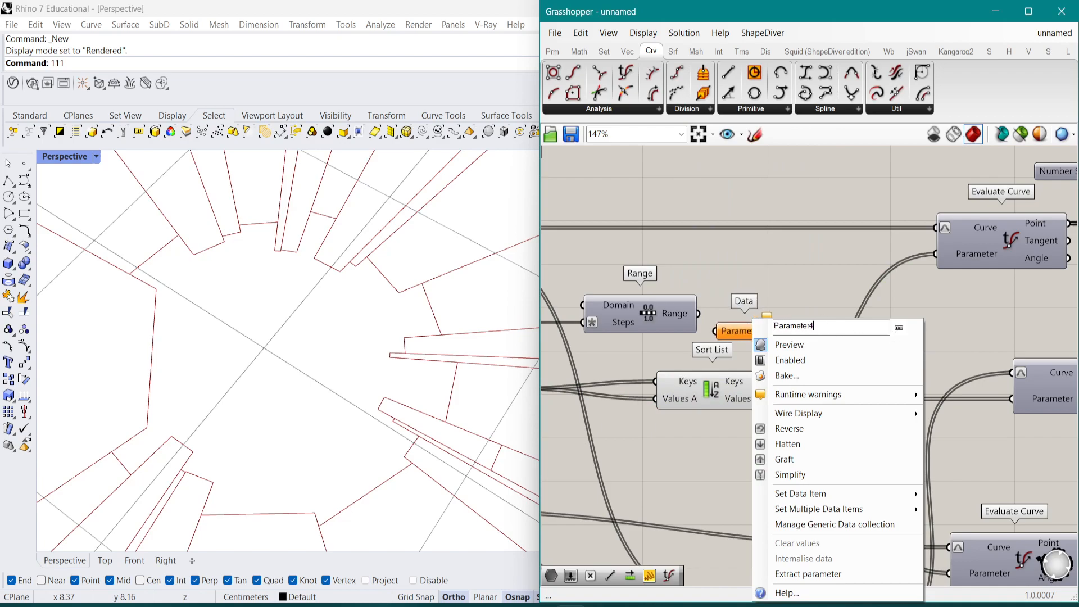
key(Return)
Connect the Range output to Parameter, try Parameter as the Evaluate Curve source, and return those wires to the Sort List
ctrl+shift+drag(771, 399, 699, 314)
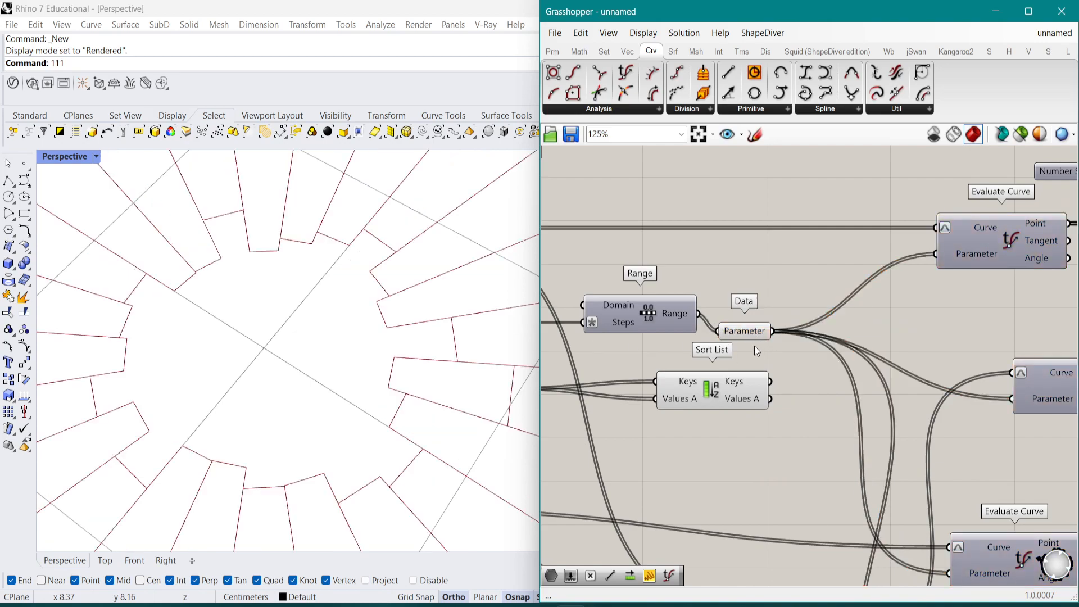
scroll(791, 345, up, 3)
ctrl+shift+drag(794, 314, 795, 390)
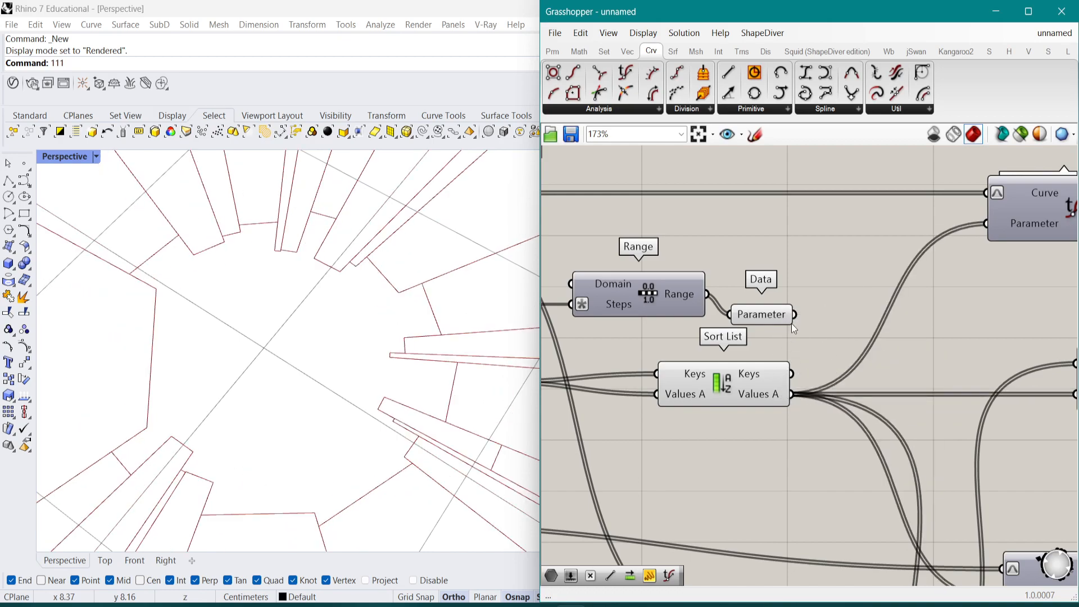
Add a panel, spread the downstream components apart to make room, and connect Parameter's output to the panel
scroll(789, 302, down, 2)
scroll(830, 299, up, 1)
right_drag(832, 301, 768, 299)
scroll(835, 326, down, 1)
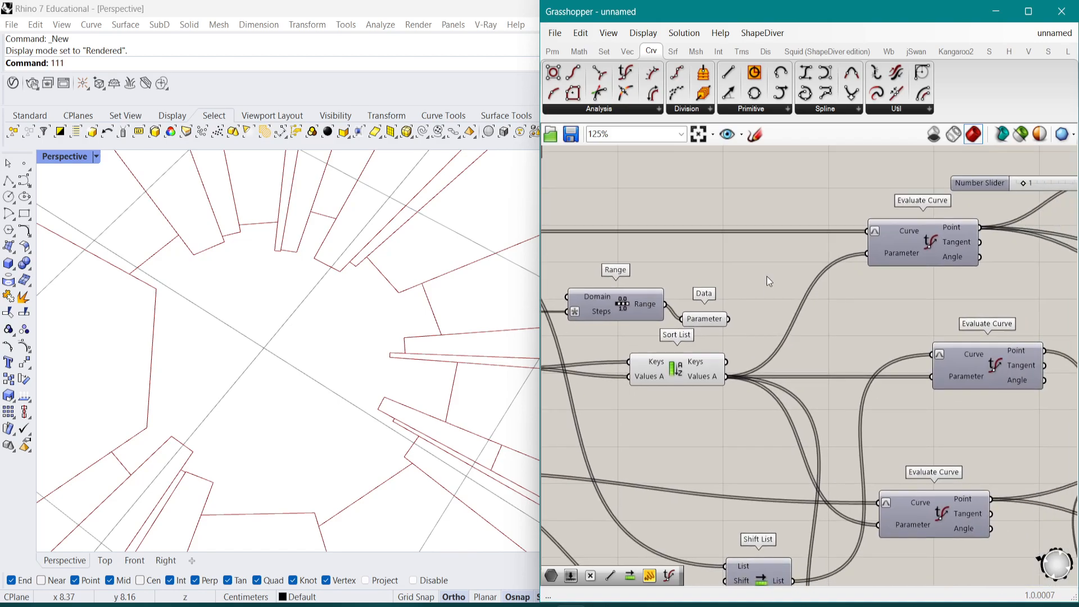
double_click(769, 281)
text(Panel)
key(Return)
alt+drag(750, 445, 910, 451)
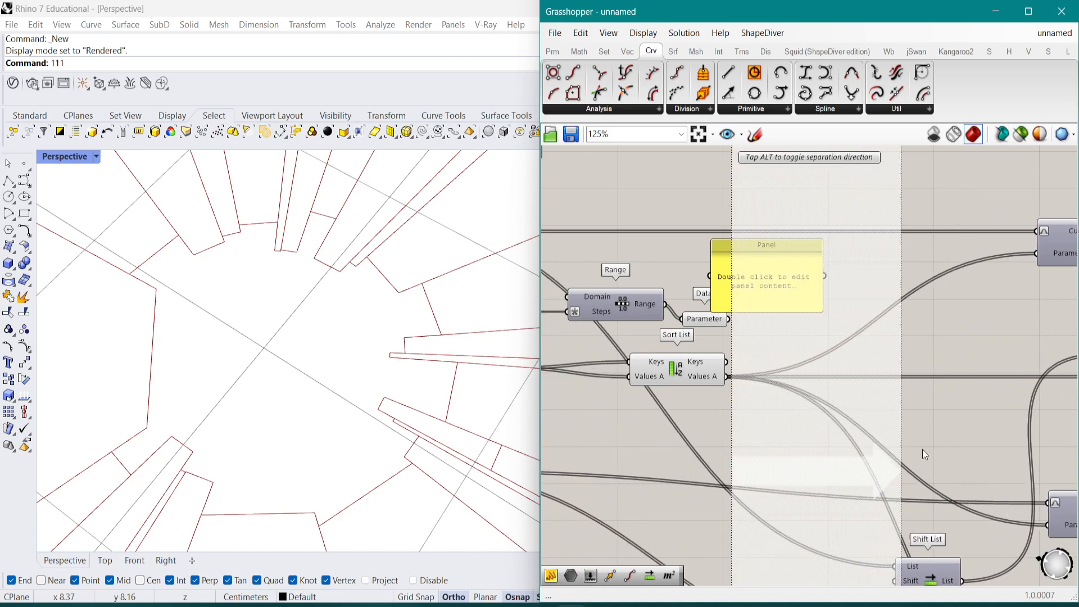
scroll(764, 341, up, 2)
drag(749, 244, 867, 243)
drag(717, 311, 818, 252)
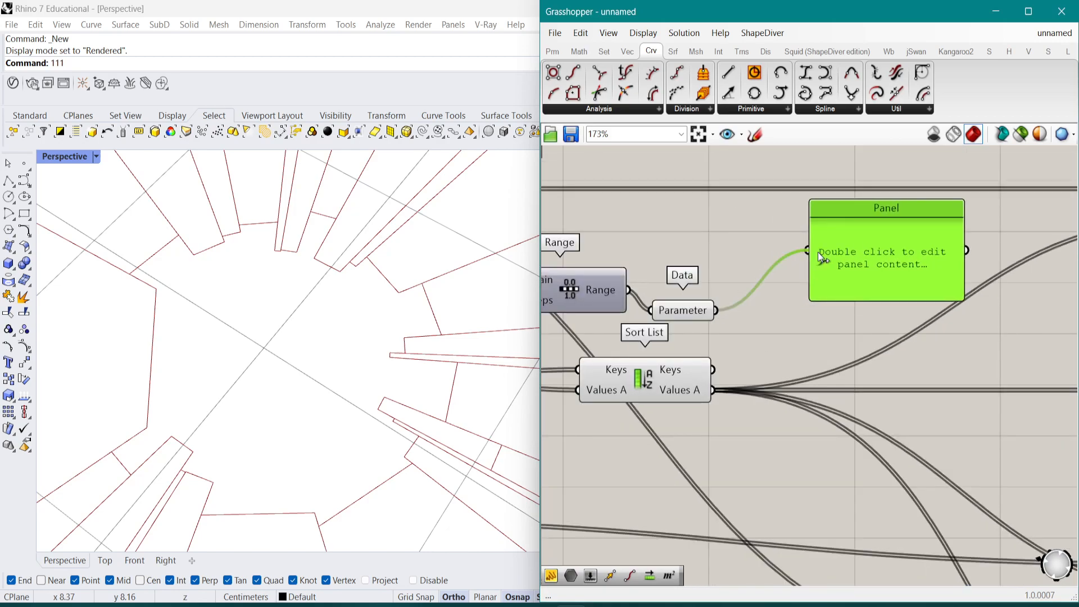
drag(701, 311, 740, 271)
Enlarge the panel and place a second one that reads the Sort List's Values A output
drag(871, 298, 887, 473)
drag(889, 392, 941, 382)
right_drag(915, 361, 860, 343)
drag(890, 329, 757, 488)
drag(659, 373, 711, 484)
right_drag(711, 484, 690, 387)
right_drag(840, 334, 774, 395)
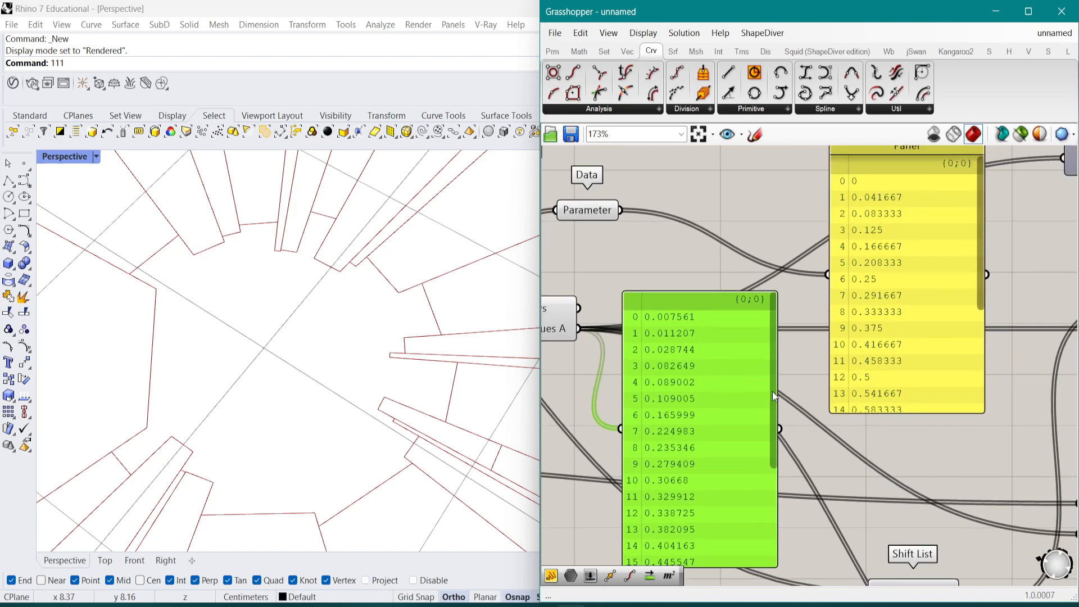
Compare the two panels' lists, align the panels side by side, and clear the title of the evenly spaced values' panel
scroll(775, 401, down, 5)
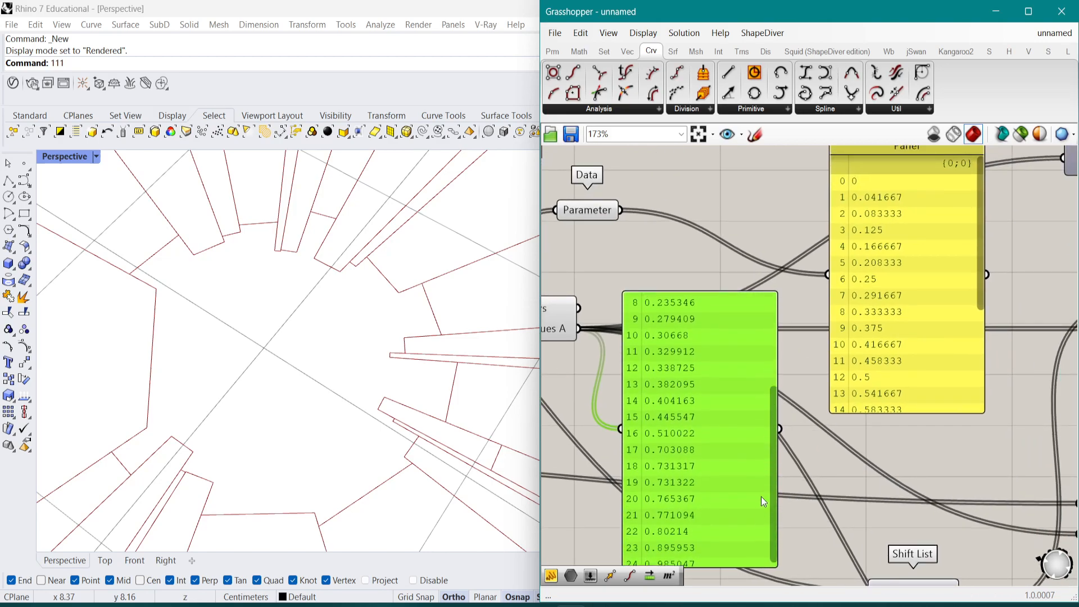
scroll(764, 373, up, 5)
drag(706, 414, 726, 346)
drag(947, 231, 946, 308)
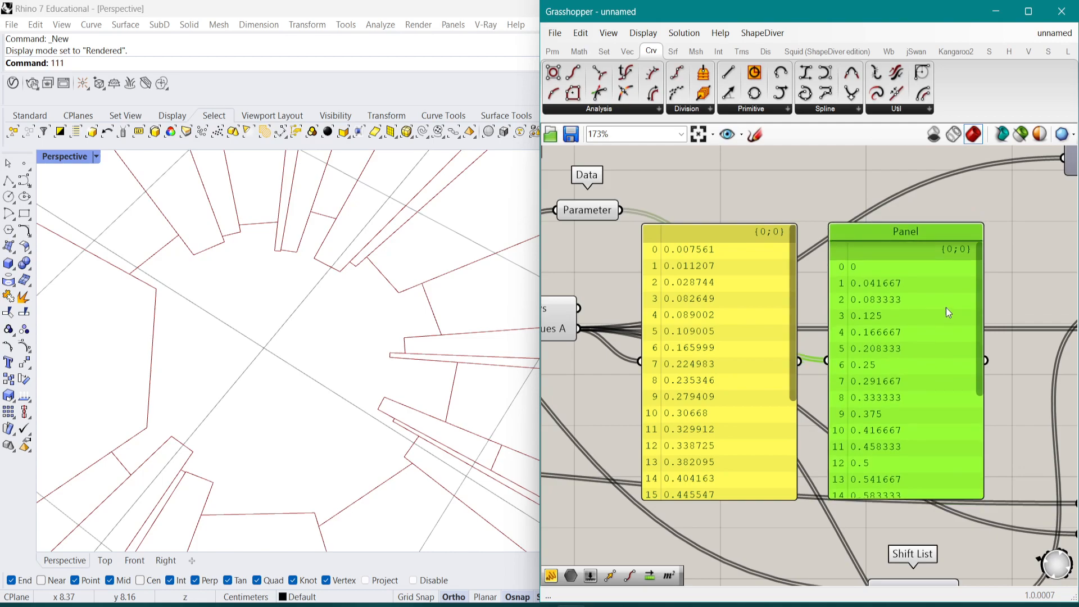
right_click(895, 230)
click(881, 220)
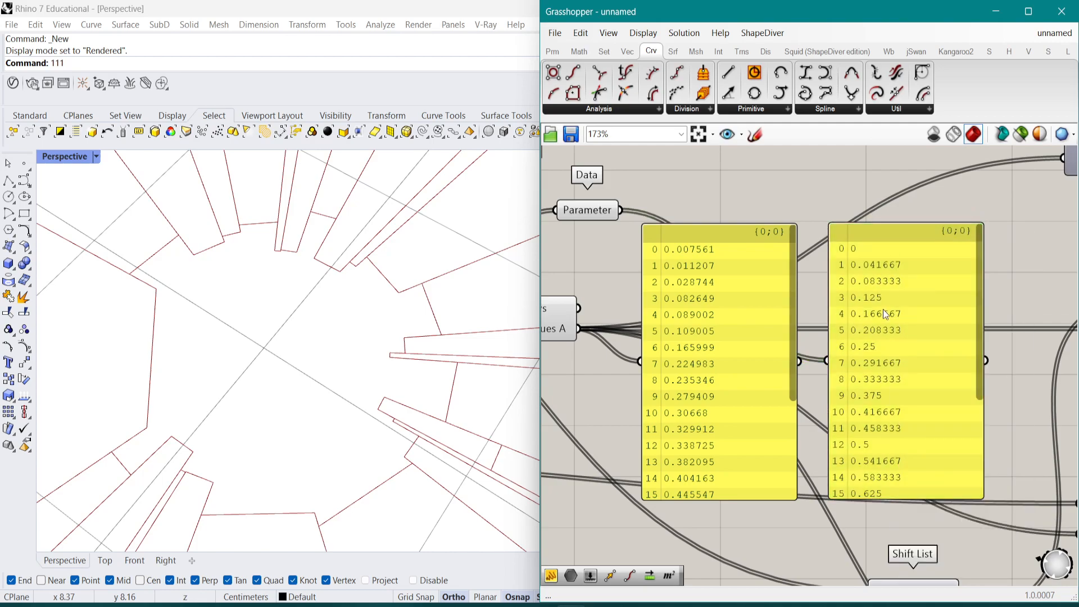
drag(886, 313, 881, 321)
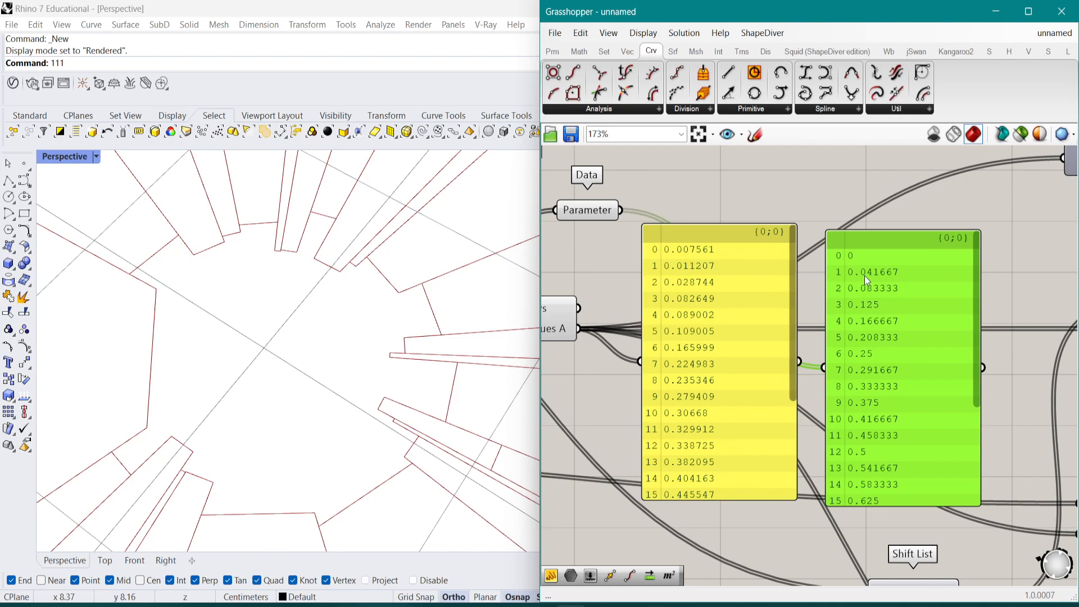
Add an Expression component and position it just above the two panels
right_drag(802, 257, 818, 295)
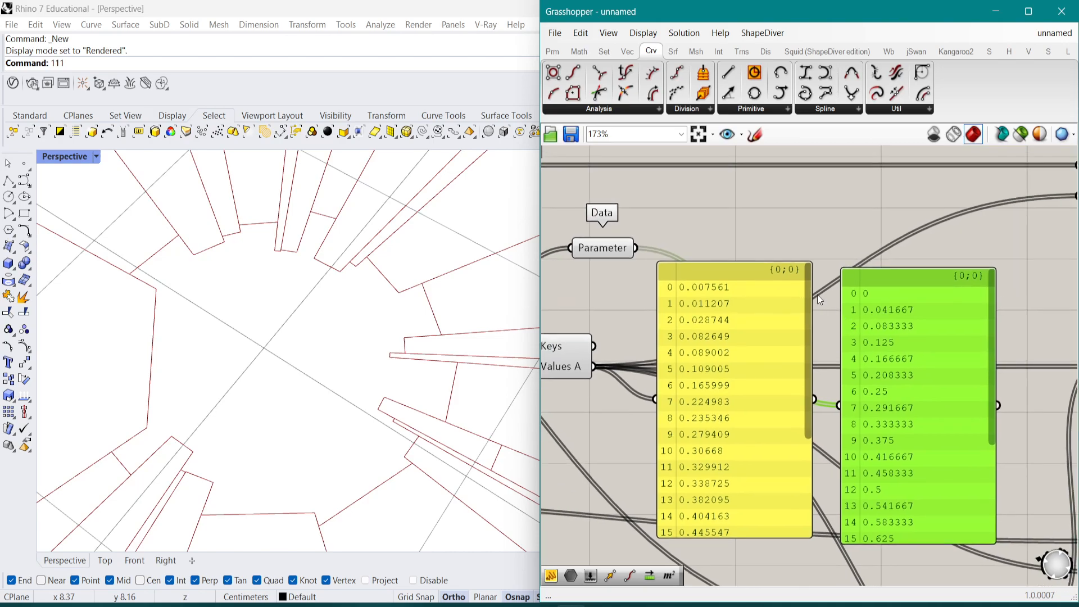
double_click(750, 214)
text(expre)
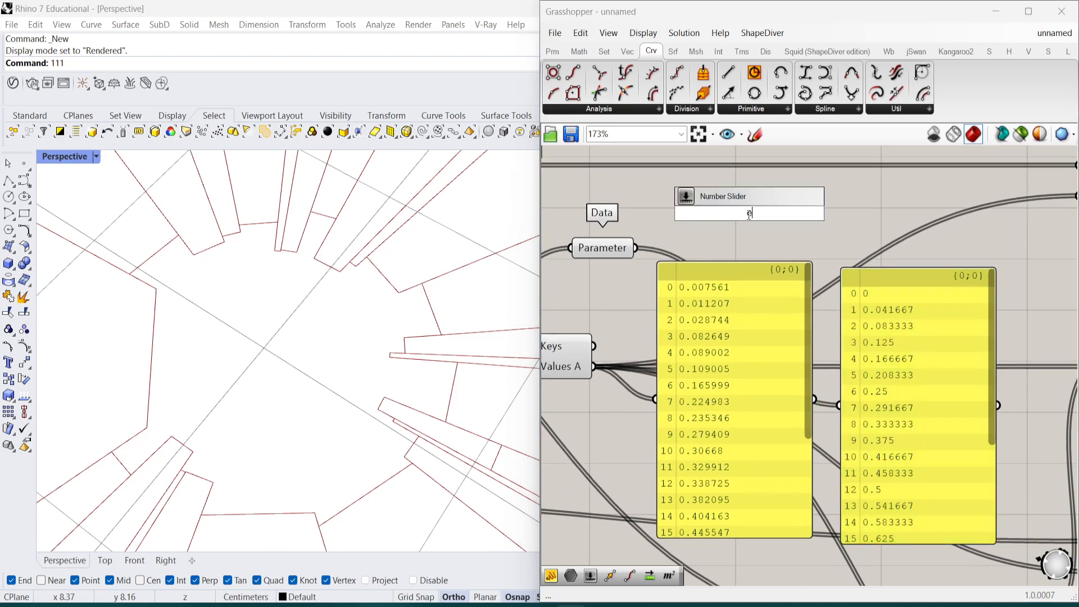
key(Return)
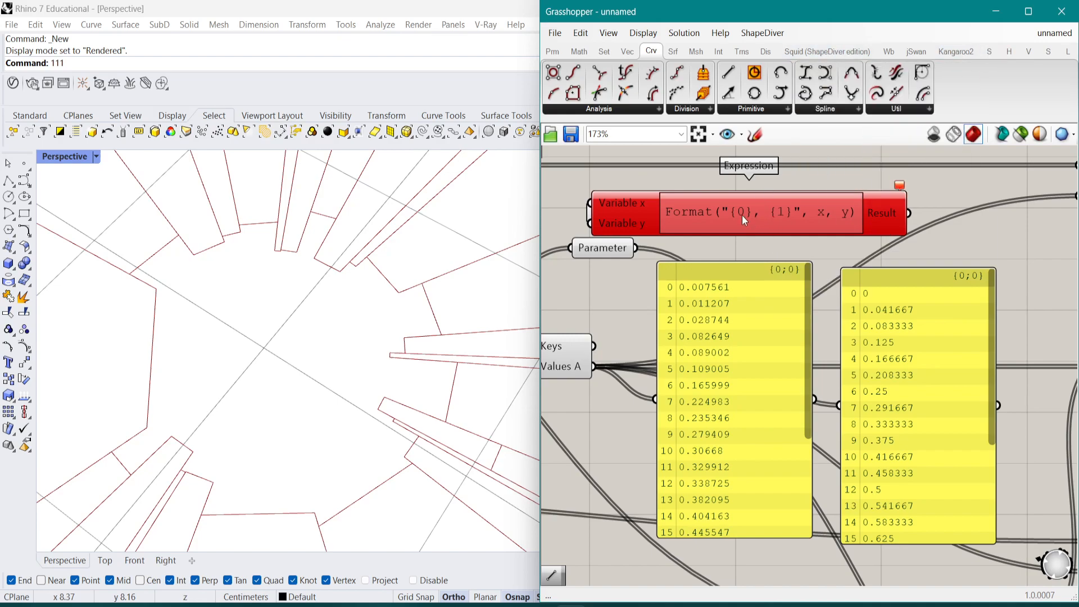
drag(742, 215, 822, 208)
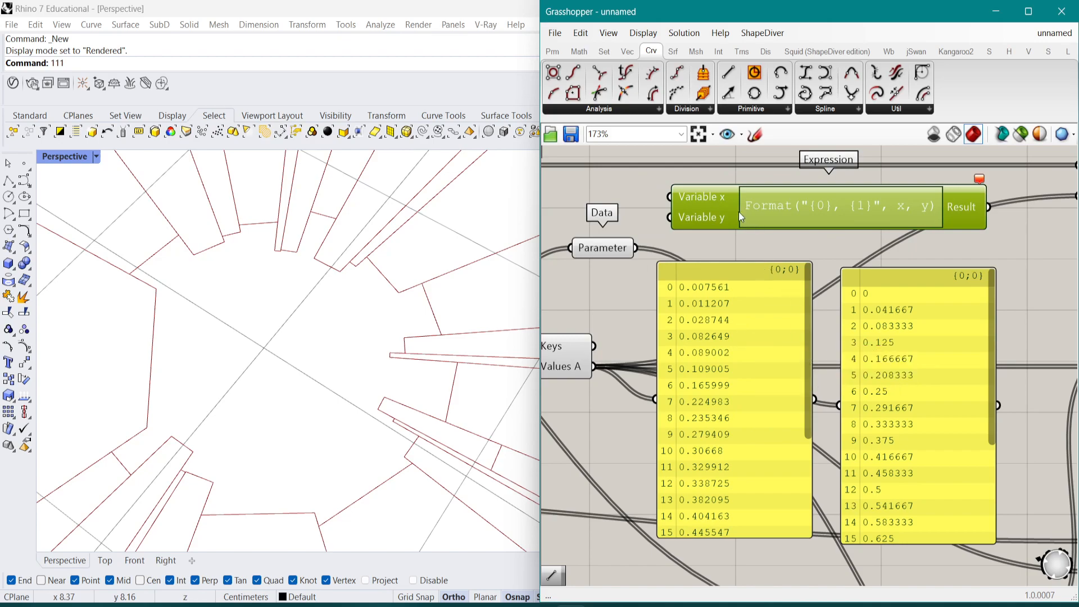
drag(702, 203, 743, 216)
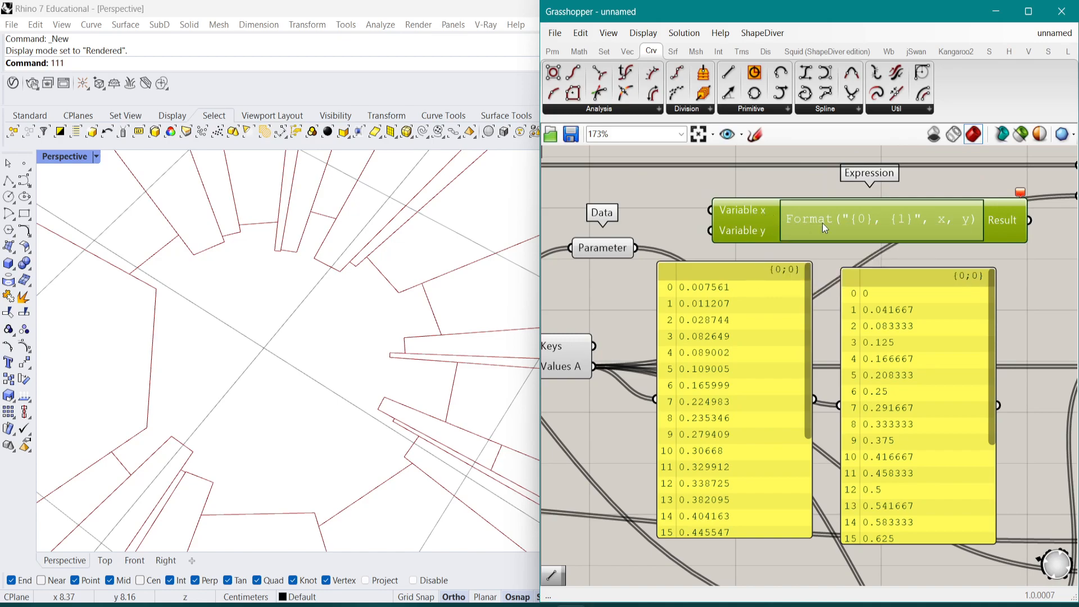
Rename the Expression inputs to x and y and add a third input z
right_click(762, 209)
key(ctrl+a)
text(x)
key(Return)
right_click(743, 230)
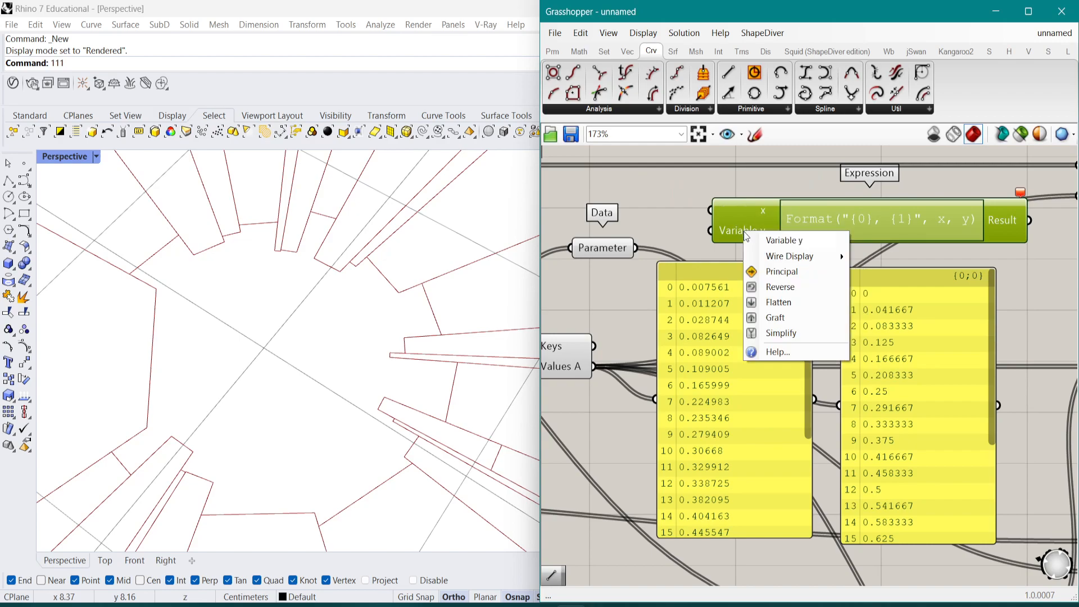
key(ctrl+a)
text(y)
key(Return)
scroll(691, 227, up, 5)
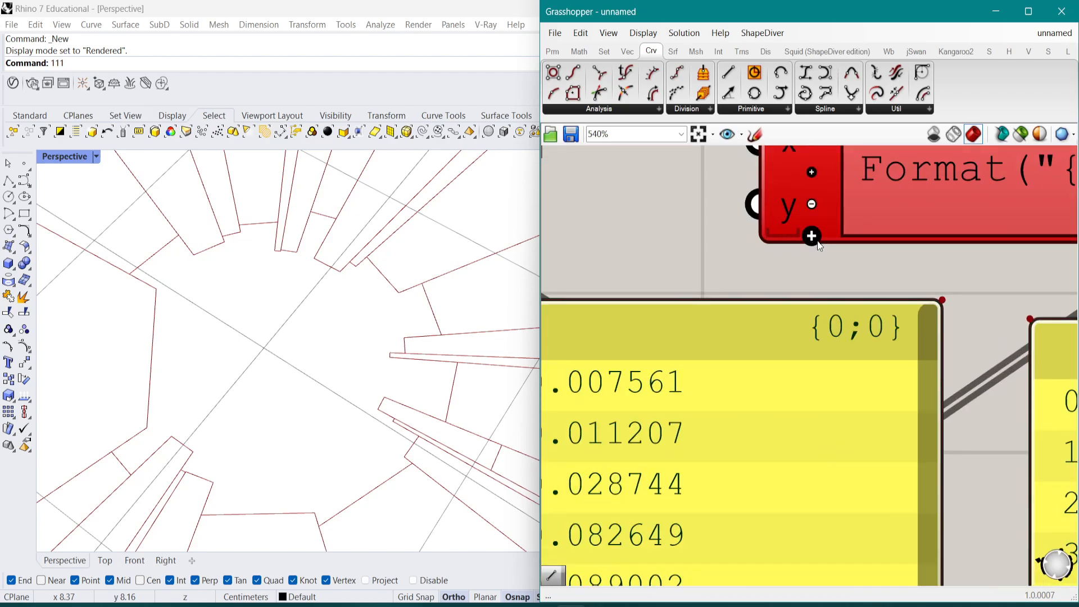
scroll(787, 244, down, 6)
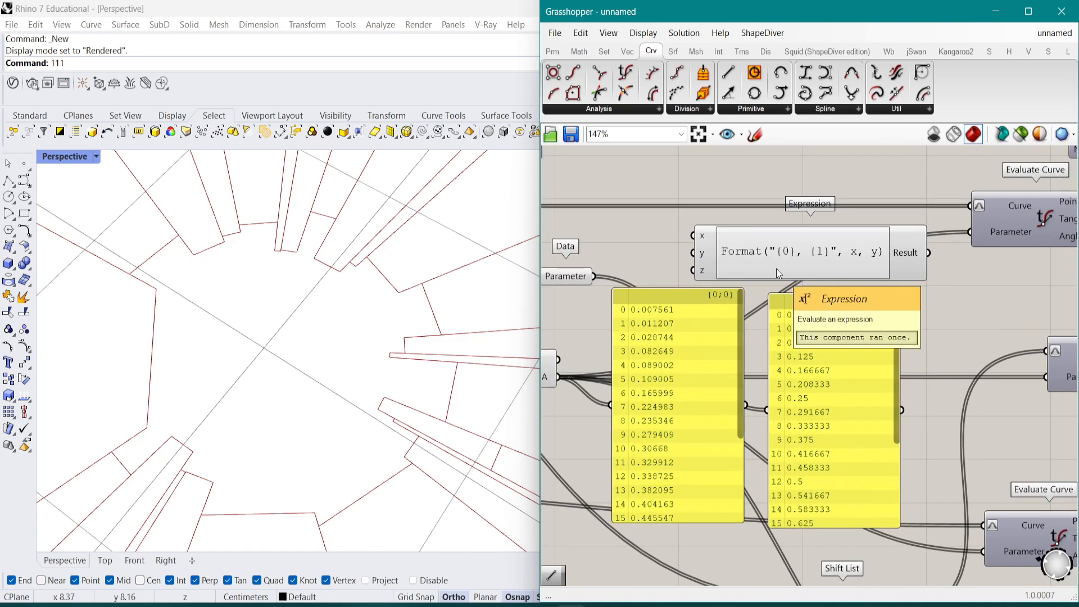
click(807, 264)
double_click(807, 262)
key(Escape)
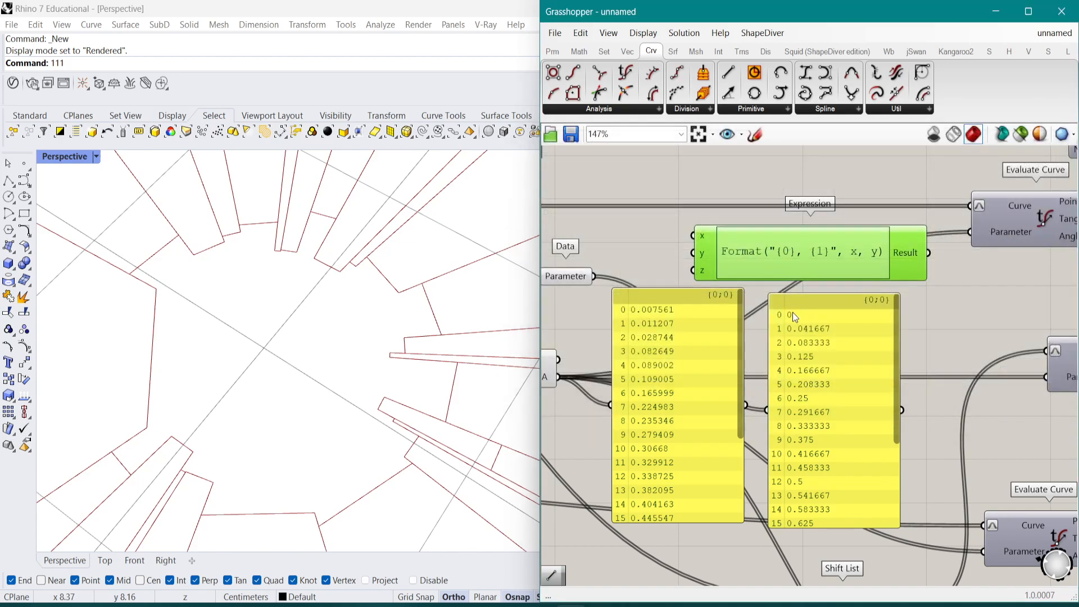
Connect Parameter to the Expression's x input and rename it ParameterNonChaos
right_drag(798, 313, 866, 301)
drag(663, 264, 762, 224)
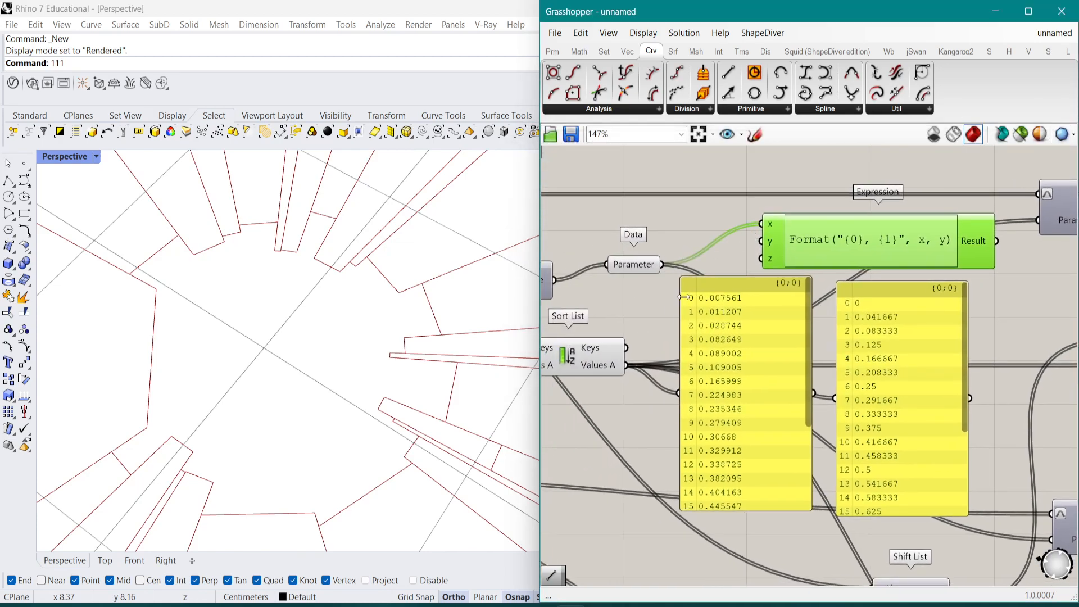
right_click(651, 271)
text(NonChaos)
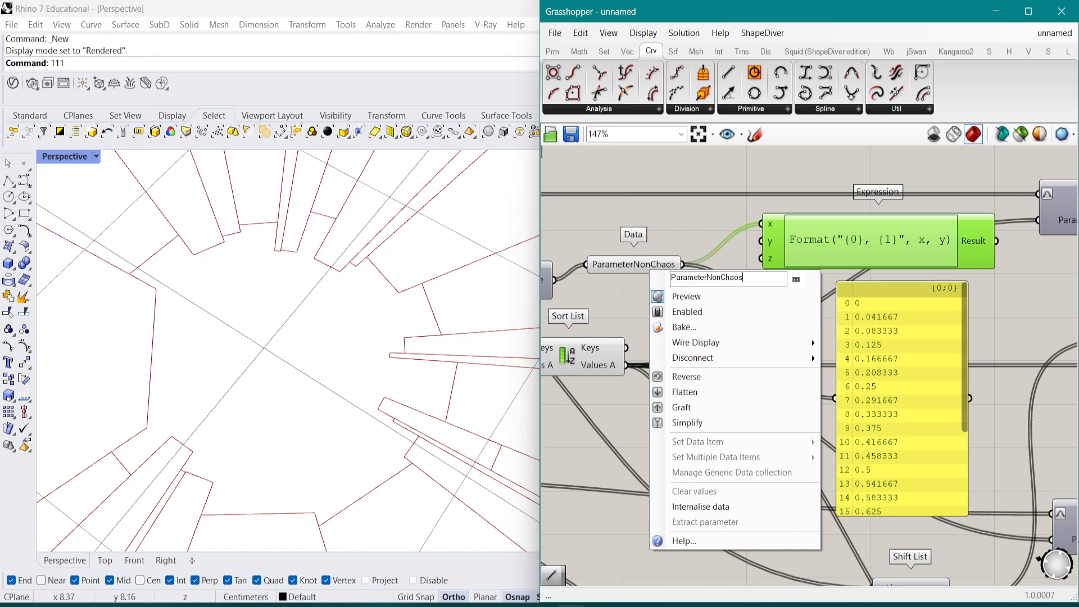
key(Return)
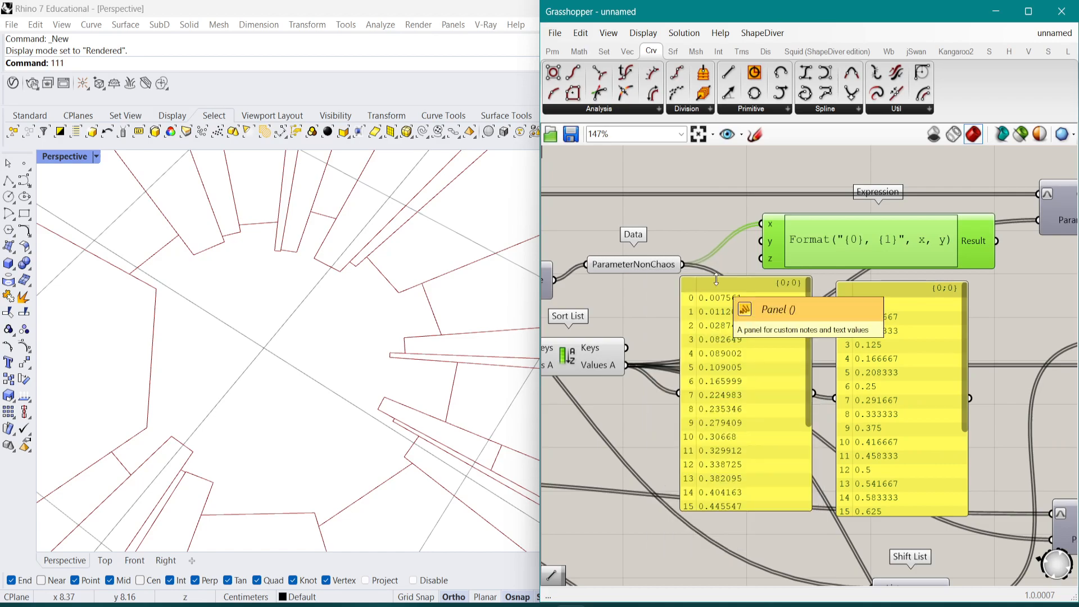
Rename the Sort List's Values A output to ParameterChaos and connect it to the Expression's y input
right_click(597, 370)
key(ctrl+a)
text(ParameterChaos)
key(Return)
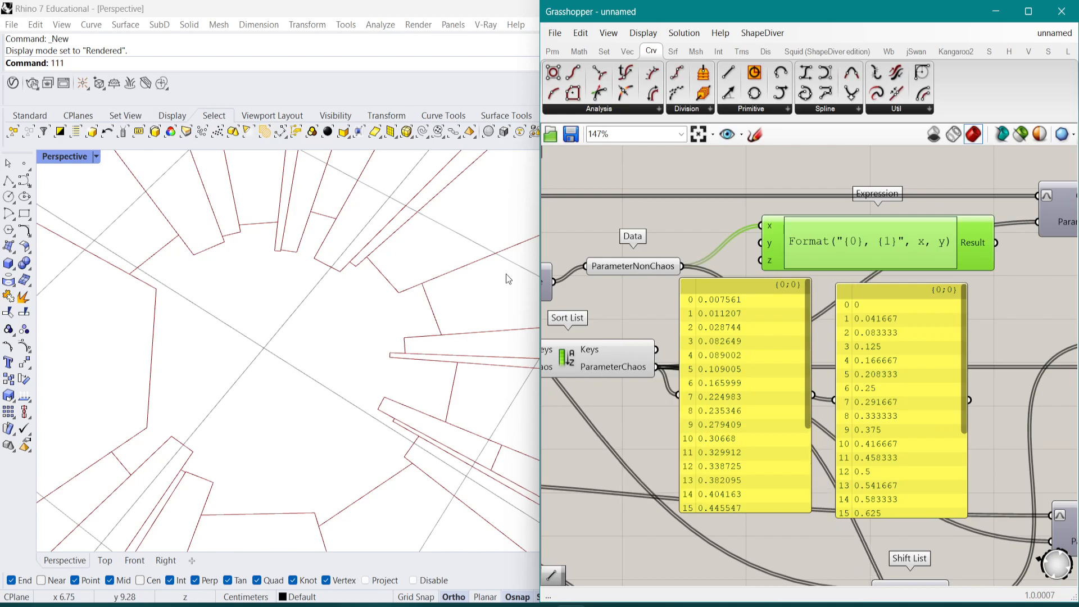
drag(784, 379, 949, 393)
drag(656, 367, 773, 254)
click(771, 258)
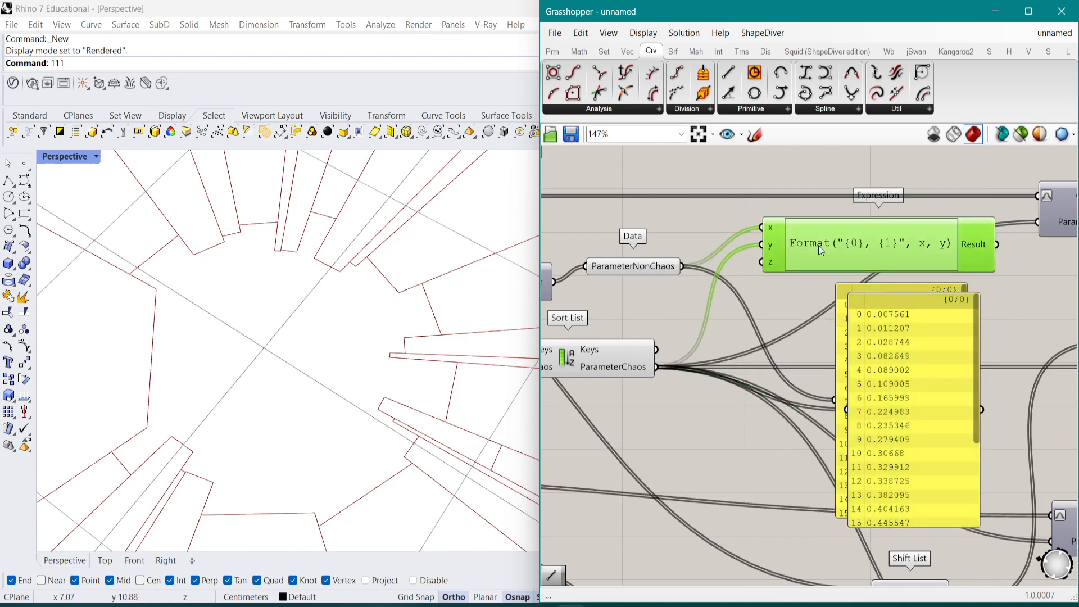
Add a number slider with the value 1.00 just before the Expression component
double_click(670, 224)
text(1)
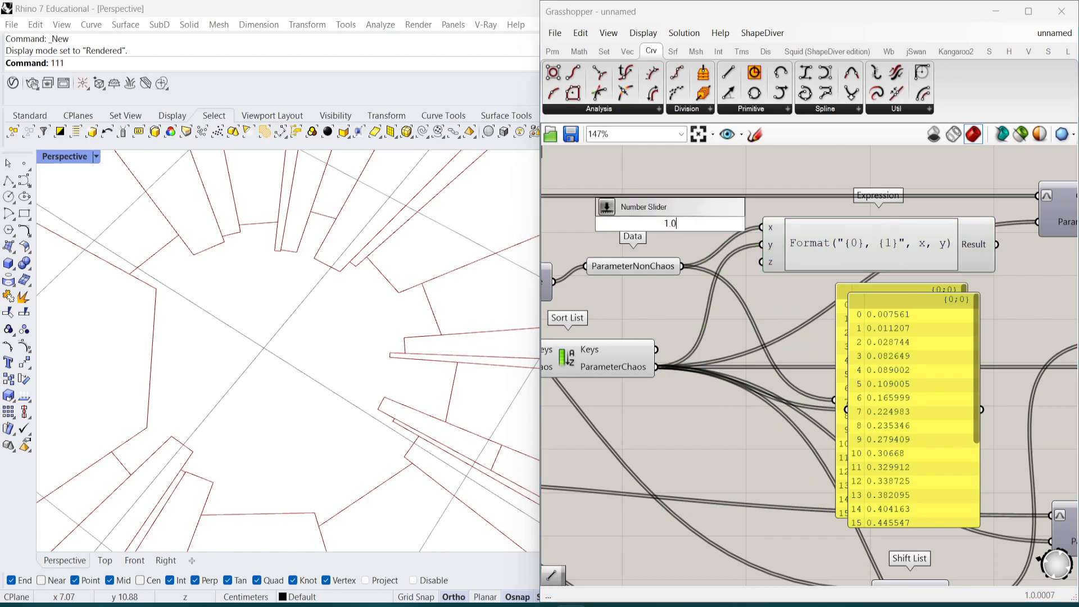
key(Return)
drag(725, 224, 700, 227)
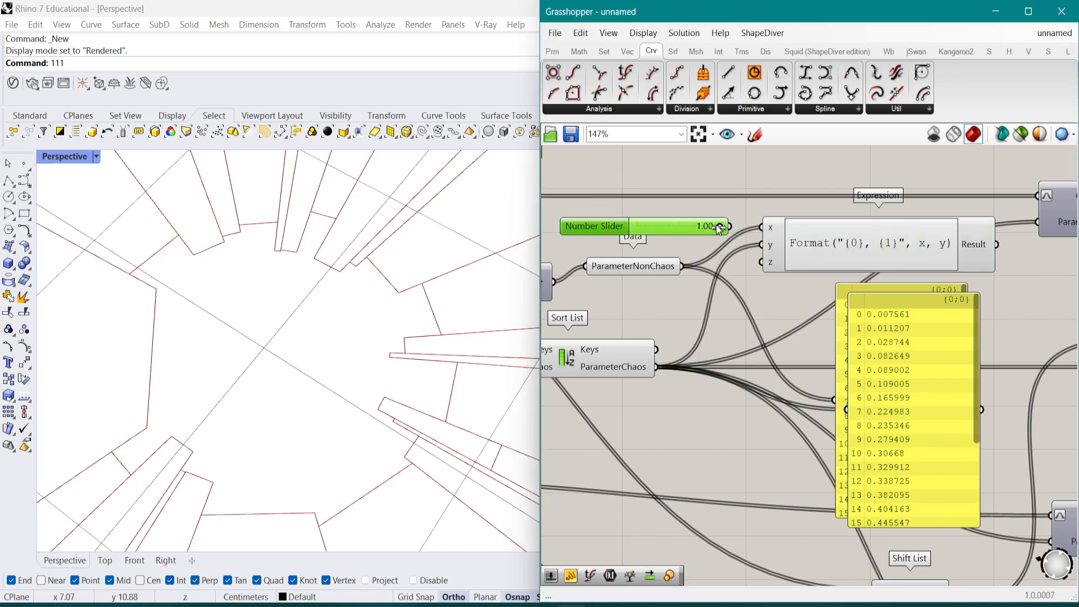
Name the slider NonChaos->Chaos and connect it to the Expression's z input
right_click(616, 229)
key(ctrl+a)
text(NonrChaos->Chaos)
key(Return)
drag(751, 226, 759, 261)
drag(692, 225, 659, 228)
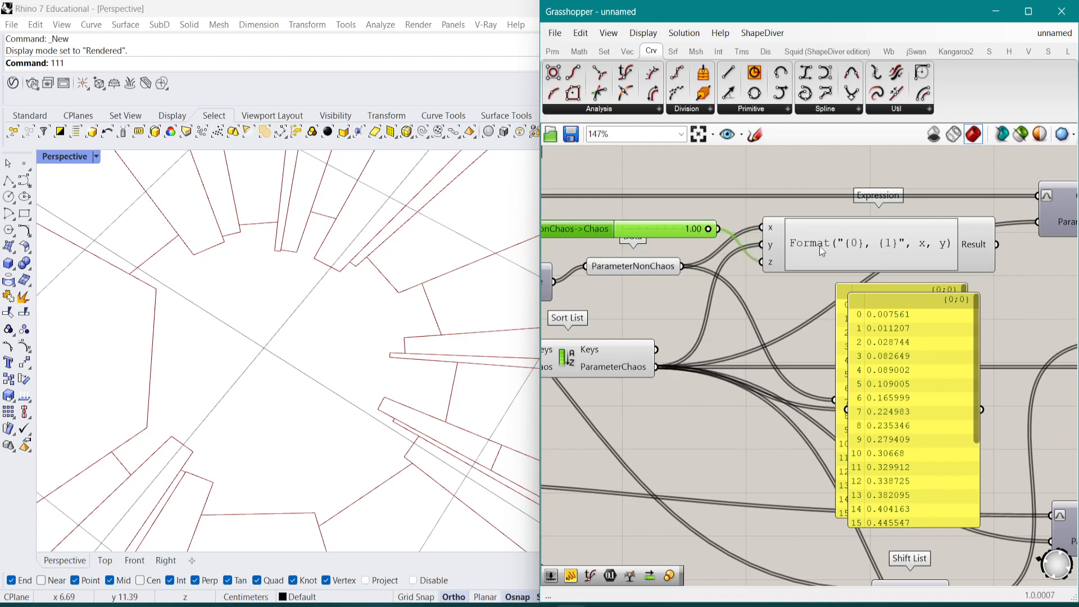
Separate the overlapping panels below the Expression, with the evenly spaced values to the left of the random ones
drag(904, 363, 925, 417)
drag(865, 317, 741, 352)
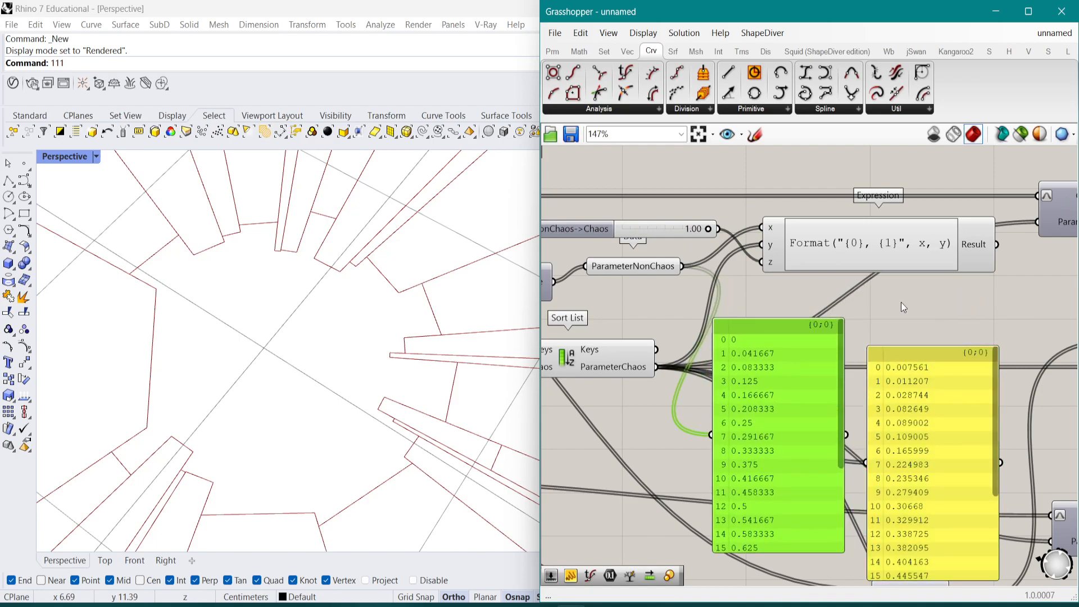
double_click(858, 245)
drag(790, 123, 382, 159)
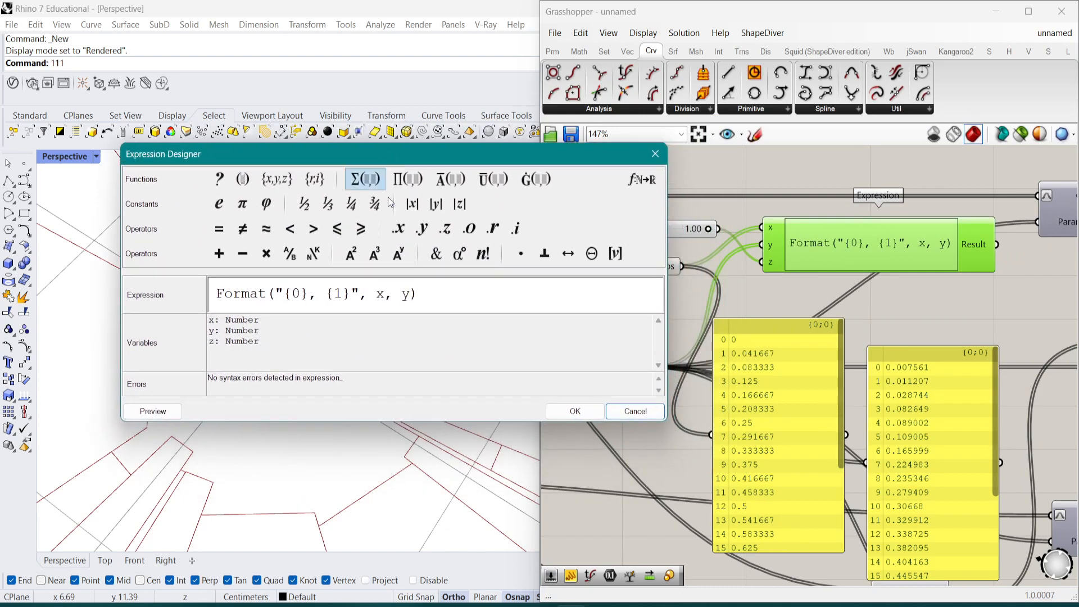
key(ctrl+a)
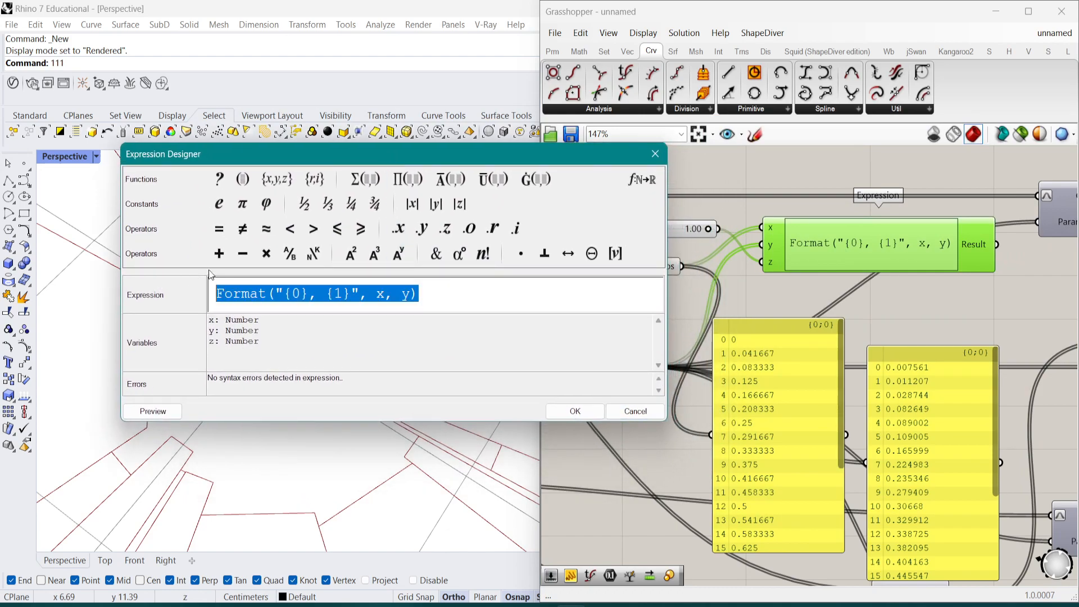
text(x*z)
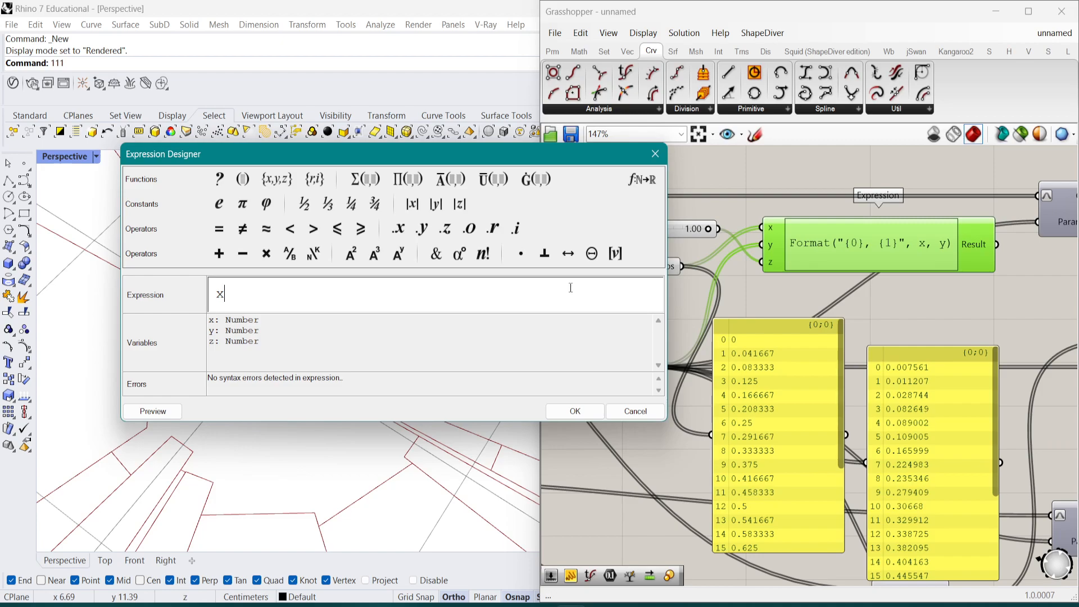
text(*)
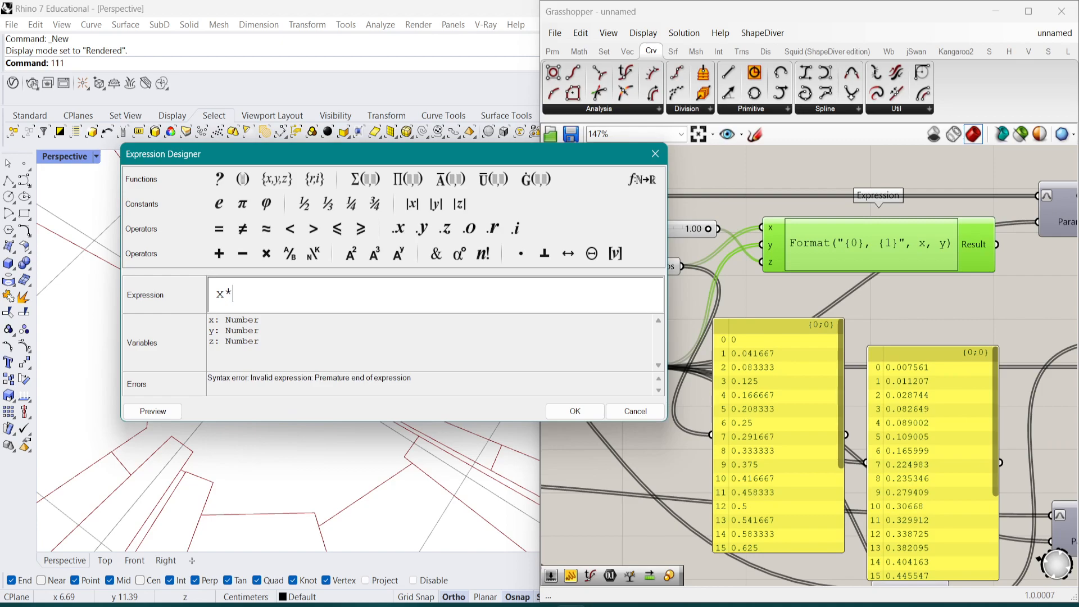
text(z)
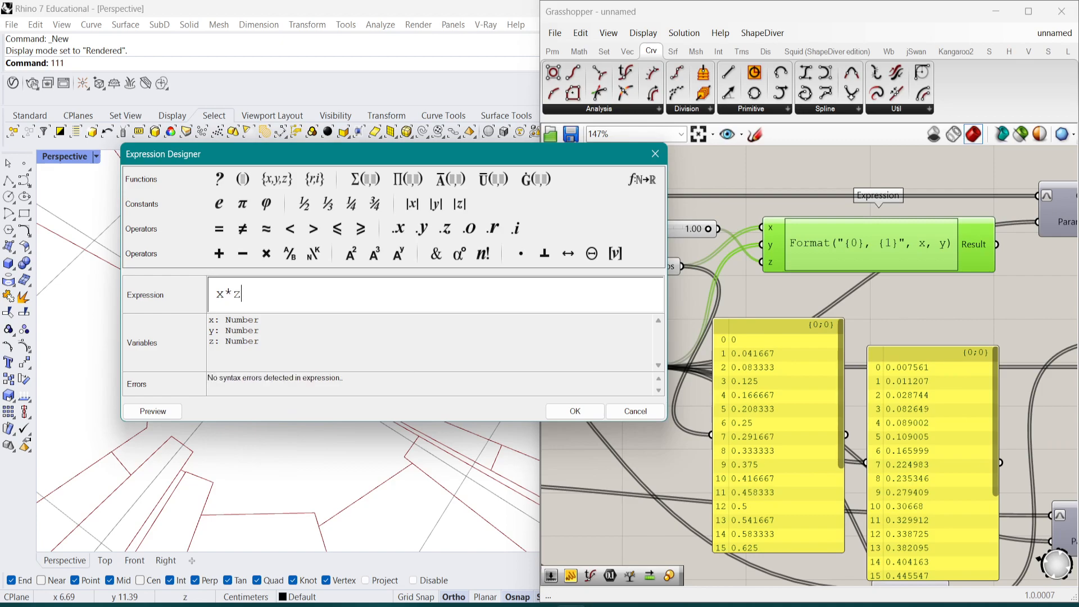
key(Return)
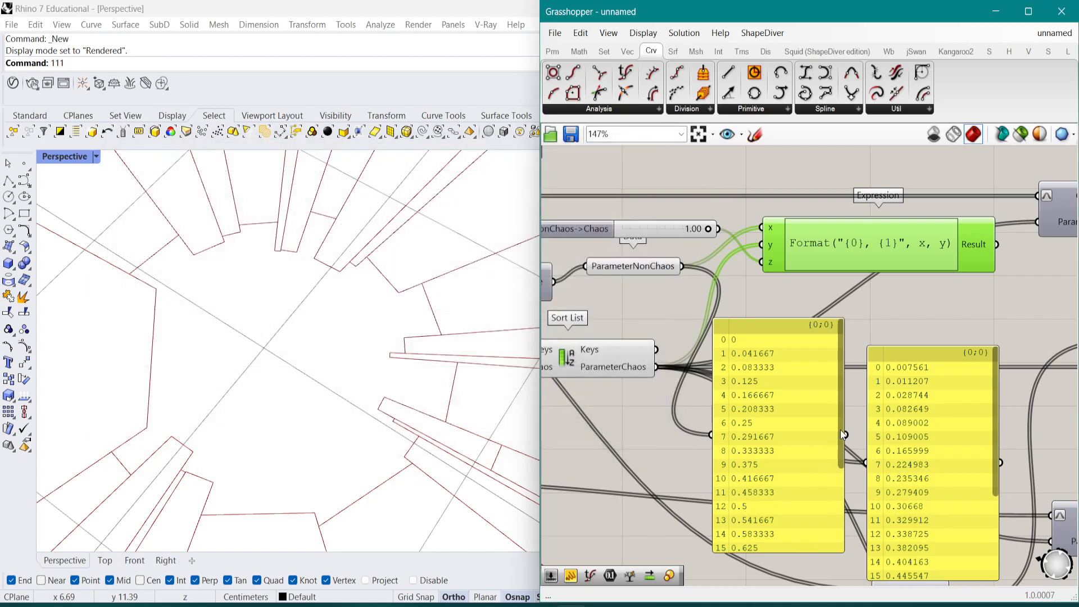
Check the Expression component's formula in the 230305_CircleThing definition and return to the unnamed definition
click(1055, 33)
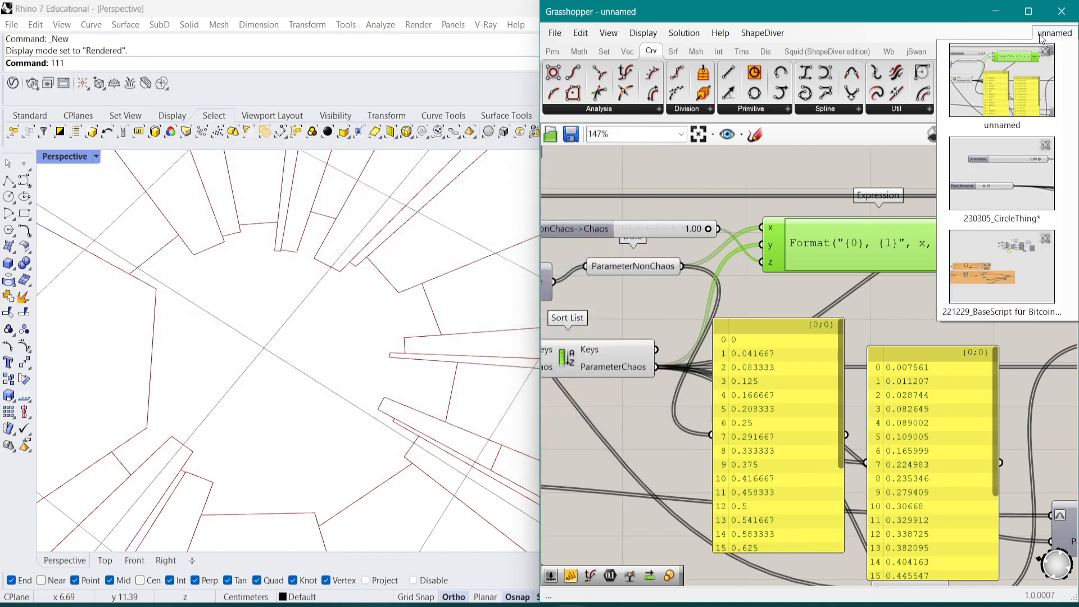
click(988, 197)
scroll(860, 280, up, 8)
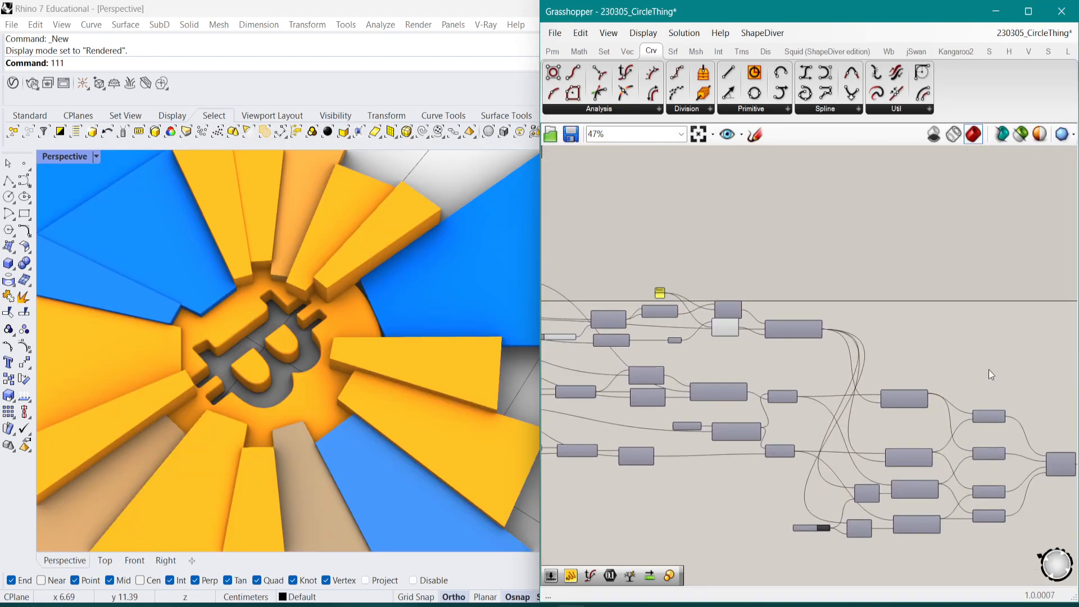
scroll(672, 241, up, 2)
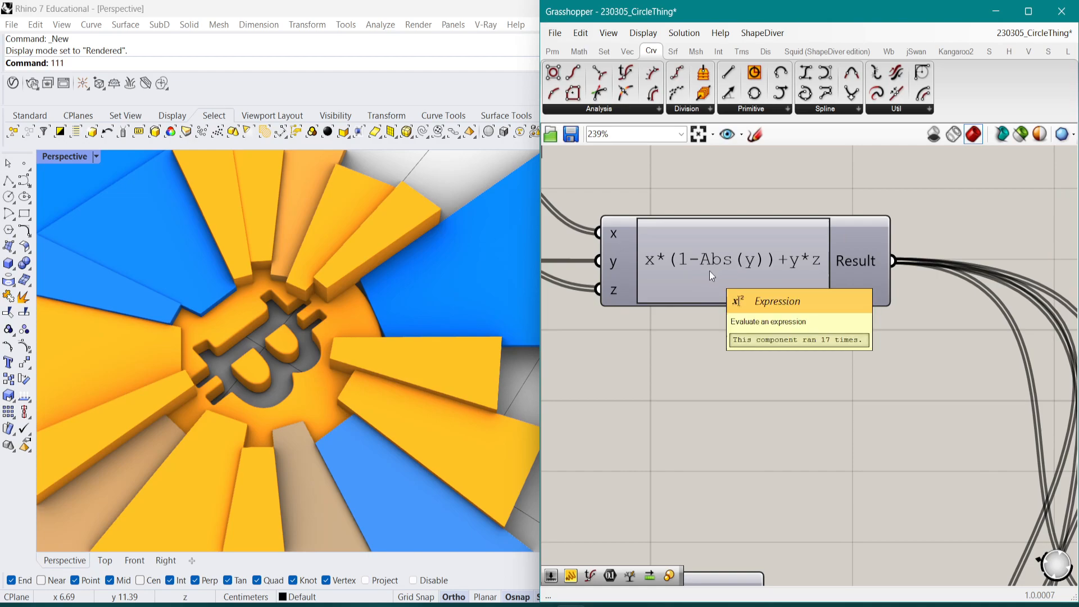
click(1033, 32)
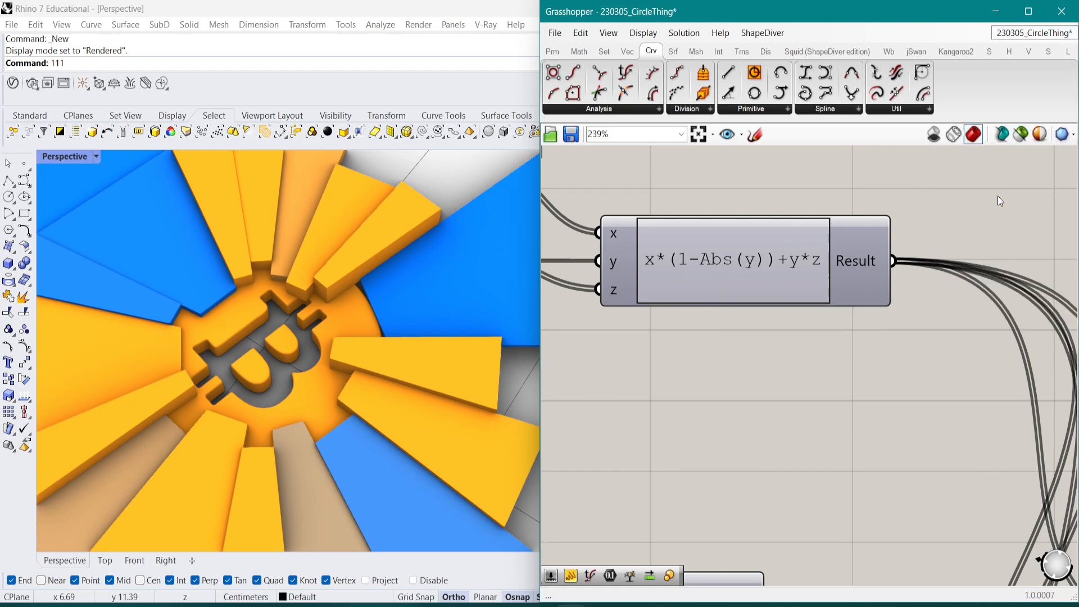
click(997, 195)
Set the Expression component's formula to x*(1-Abs(z))+y*z
double_click(835, 252)
key(ctrl+a)
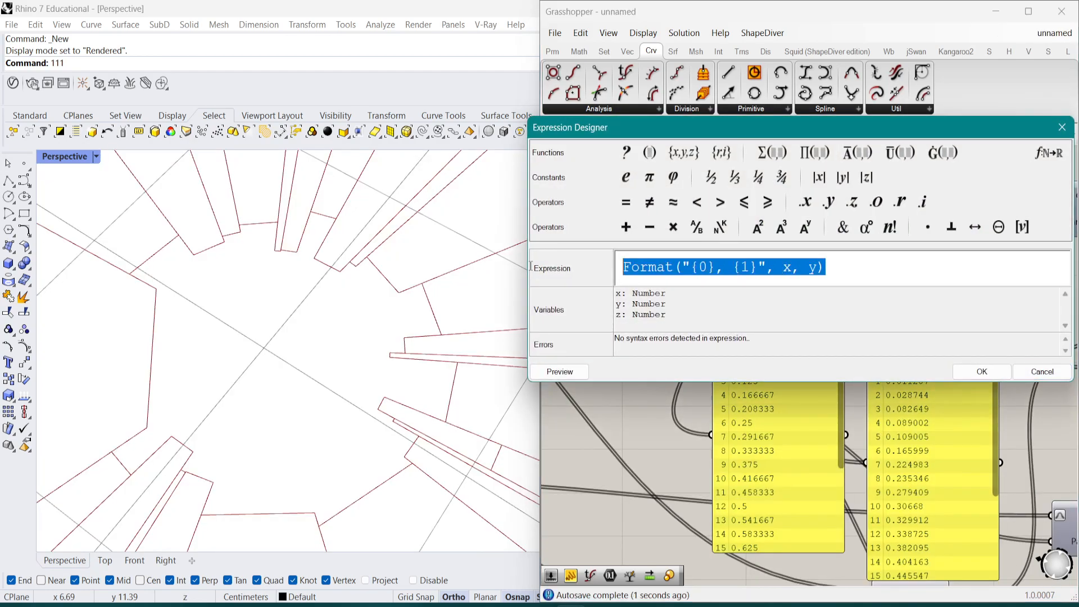
drag(774, 128, 462, 245)
text(x)
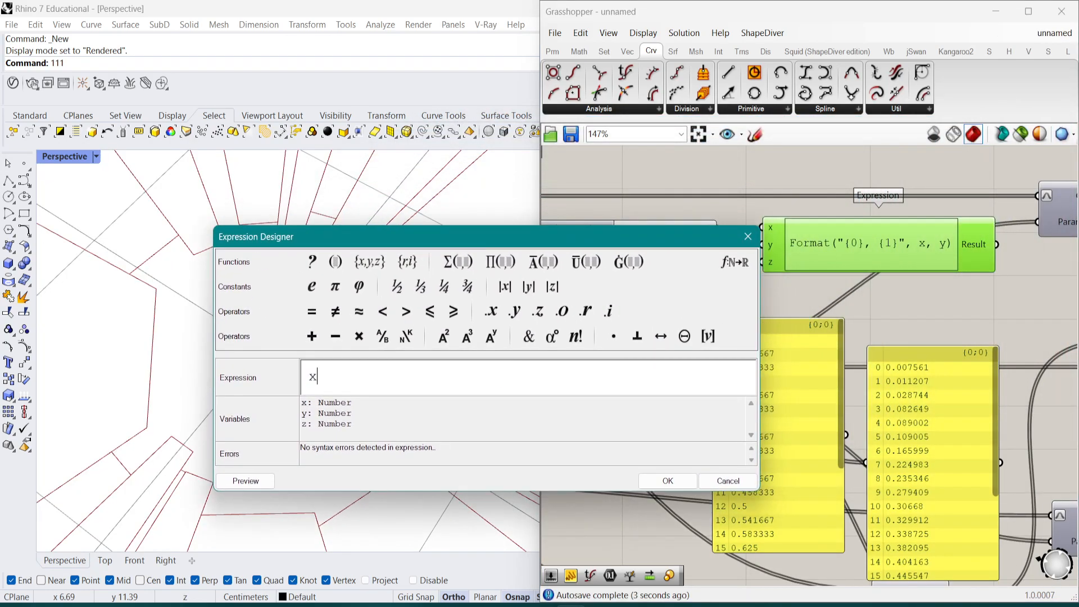
text(*)
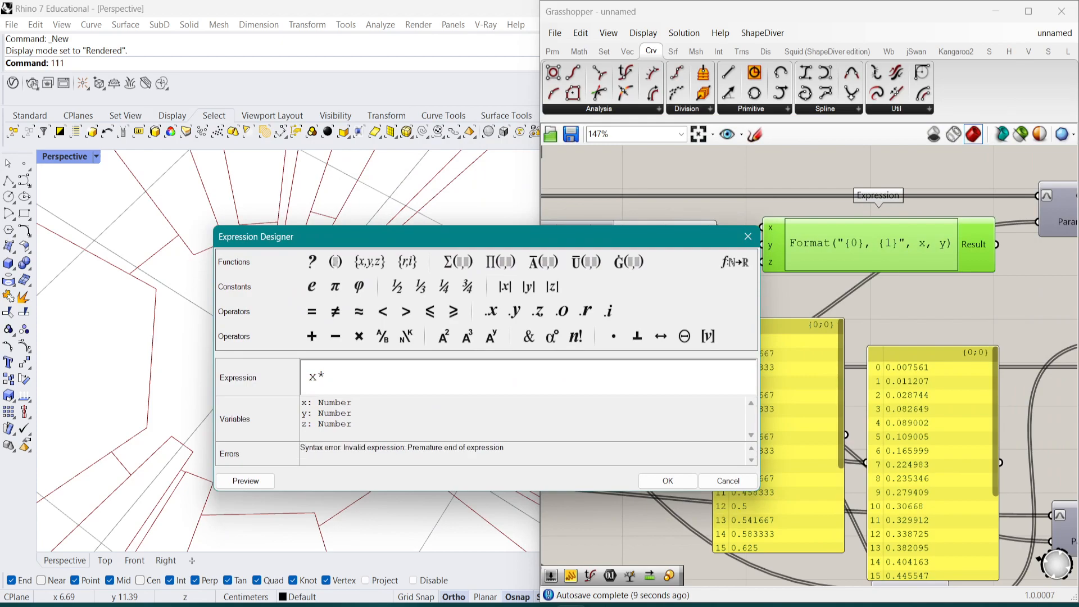
text( ()
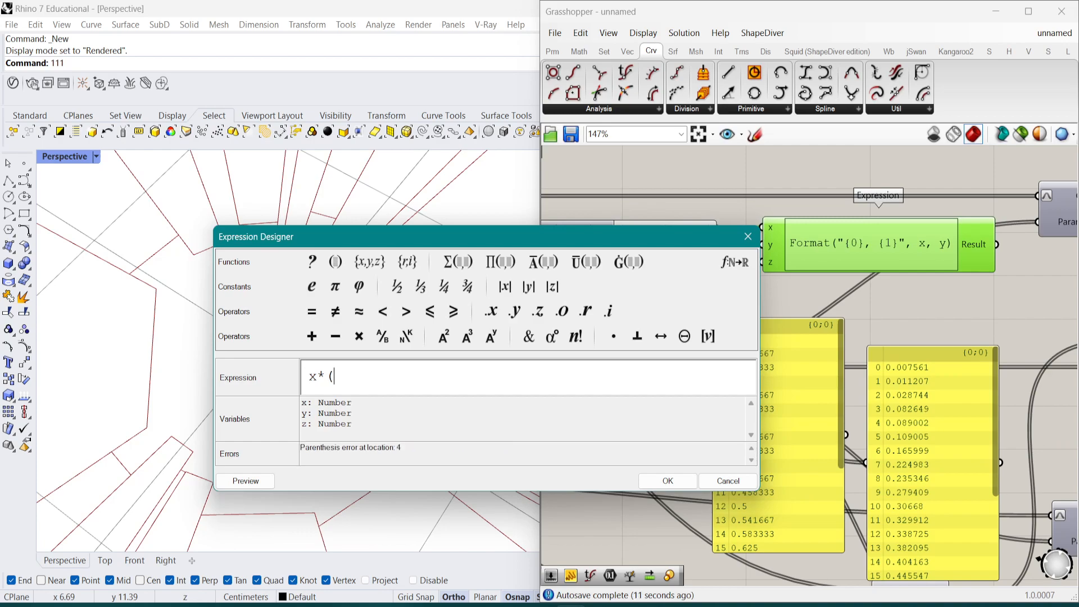
text(1-abs()
key(BackSpace)
key(BackSpace)
key(BackSpace)
key(BackSpace)
text(Abs(z)))
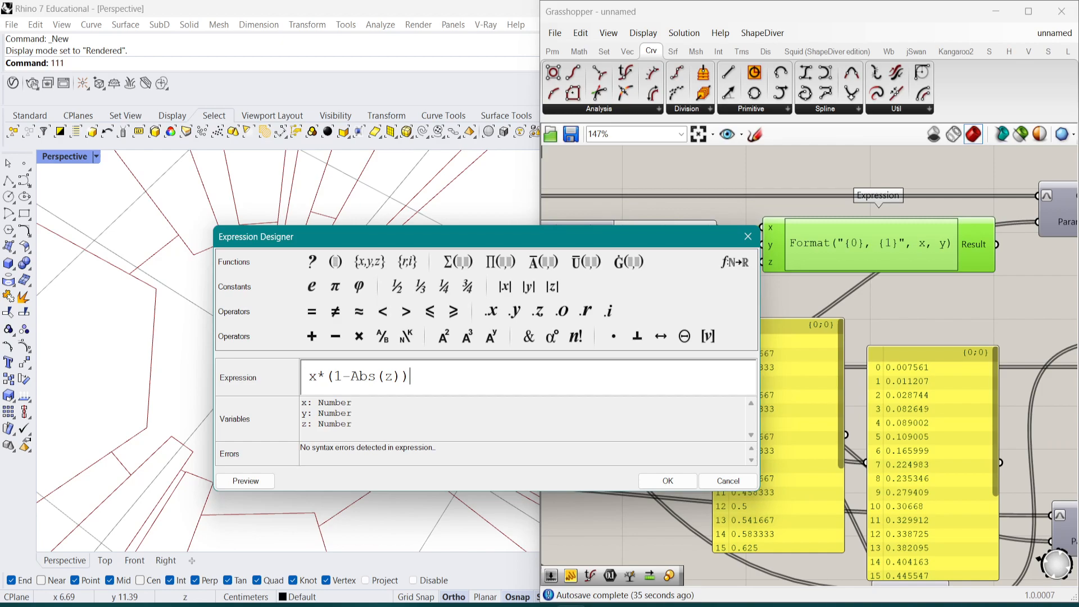
text(+)
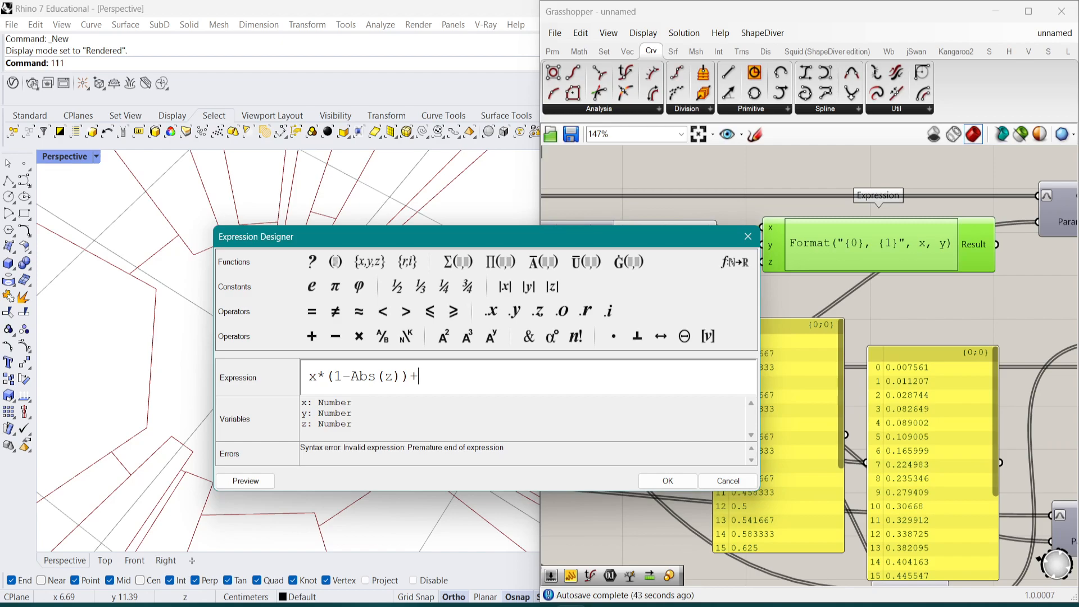
text(y)
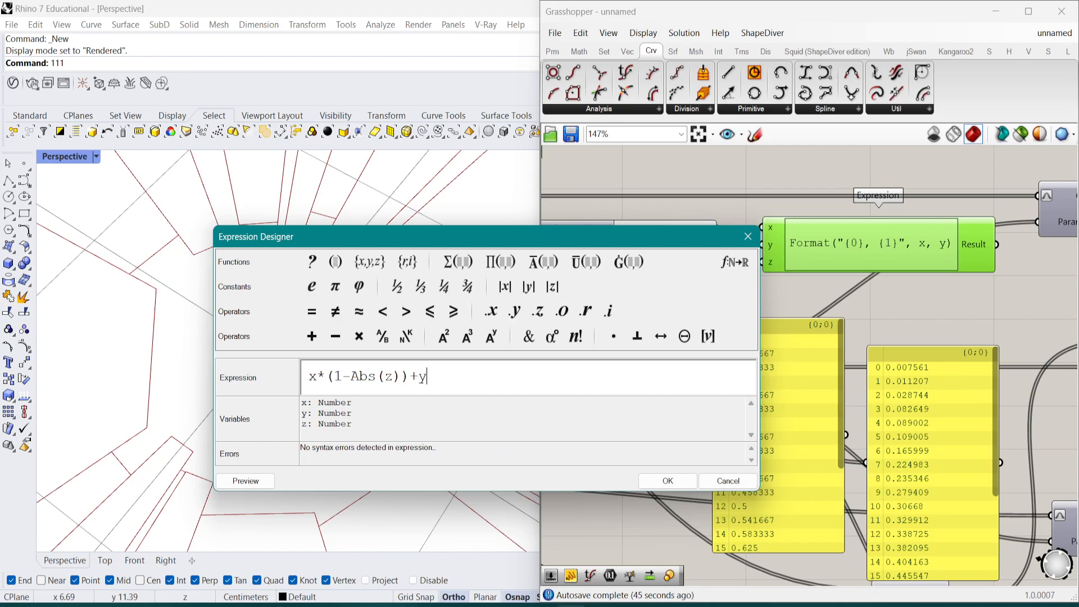
text(*z)
click(668, 481)
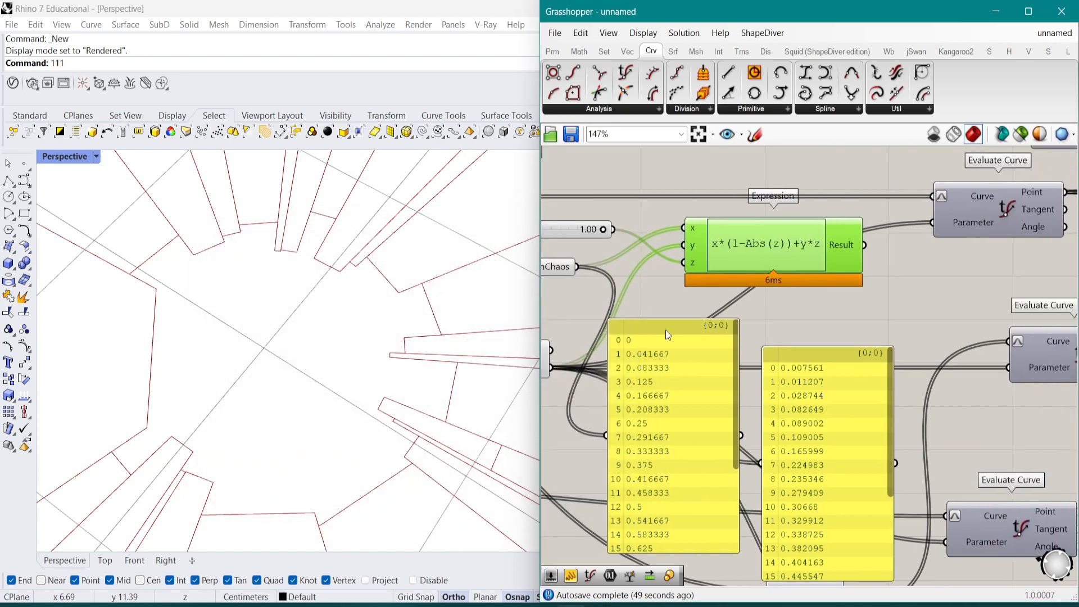
Move the evenly spaced values panel farther down and add a Data parameter below the Expression component
right_drag(768, 278, 774, 276)
drag(770, 421, 778, 466)
right_drag(861, 354, 805, 363)
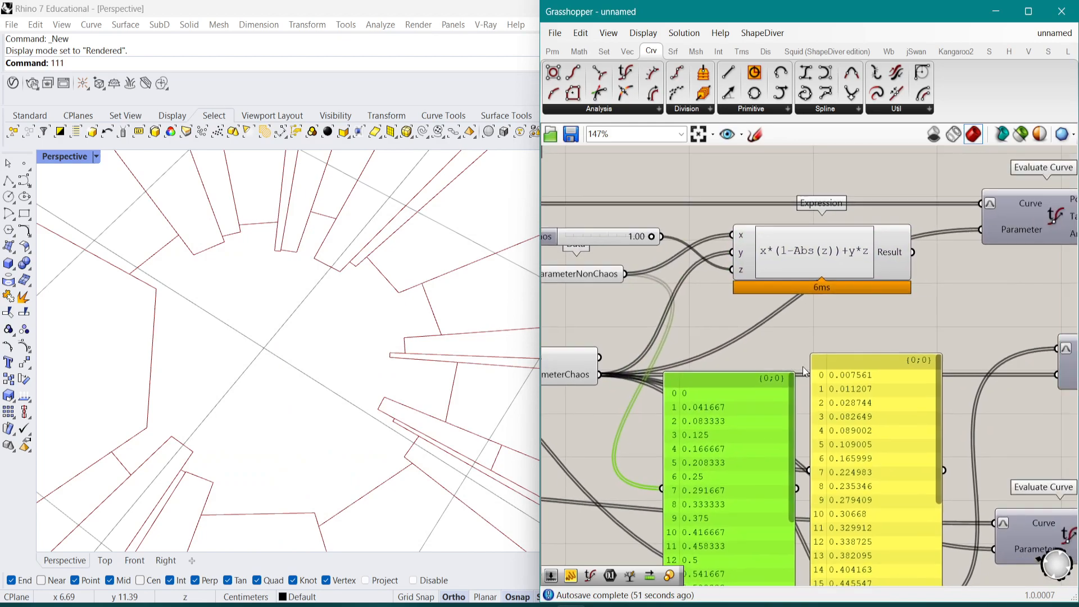
drag(748, 418, 829, 478)
double_click(796, 348)
text(data)
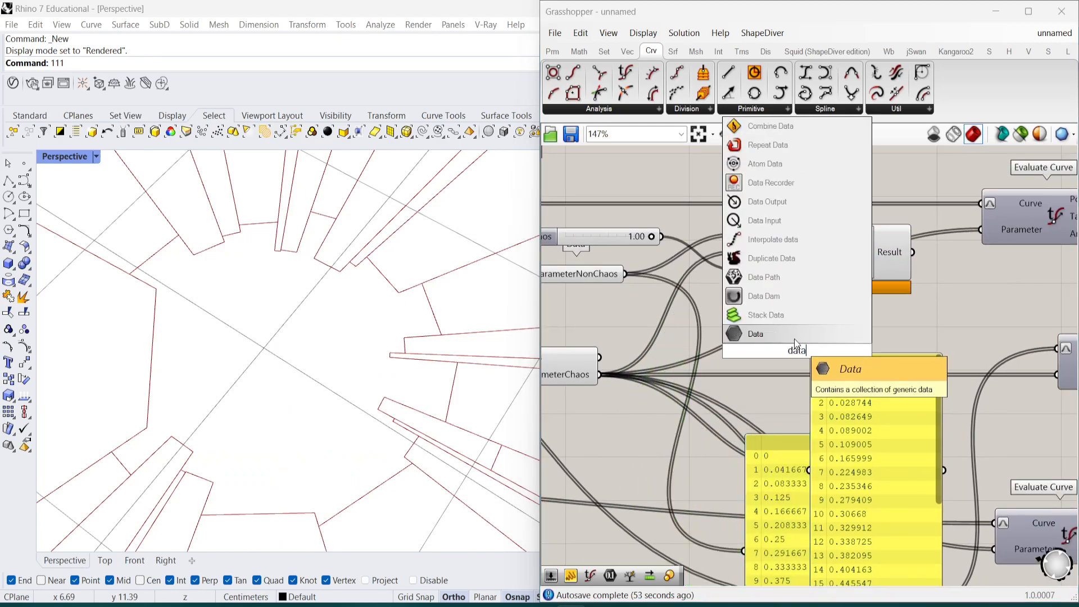
click(794, 339)
Transfer ParameterChaos's downstream connections to the Data parameter, keep ParameterChaos on the Expression's y input, and feed the Data parameter from Result
ctrl+shift+drag(603, 374, 776, 353)
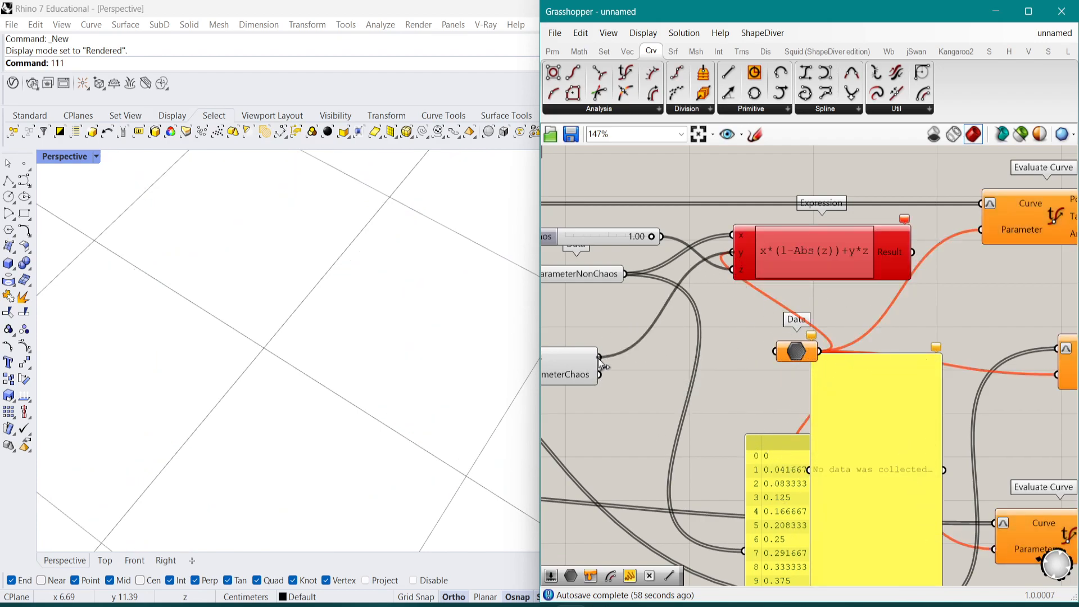
key(ctrl+z)
drag(804, 354, 912, 251)
Set the NonChaos->Chaos slider to 0.00
right_drag(652, 234, 737, 260)
mouse_move(740, 265)
mouse_down()
mouse_move(632, 270)
mouse_move(753, 261)
mouse_move(630, 264)
mouse_move(741, 264)
mouse_up()
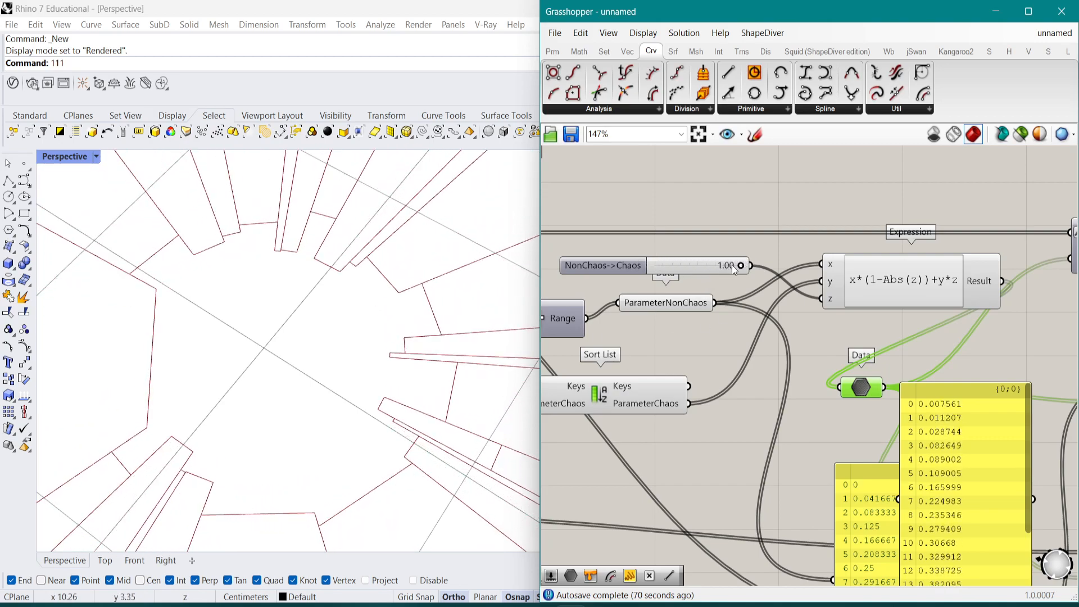
drag(743, 264, 647, 255)
Delete the two value panels below the Data parameter
scroll(859, 323, down, 3)
scroll(814, 357, up, 2)
click(727, 338)
key(Delete)
click(705, 420)
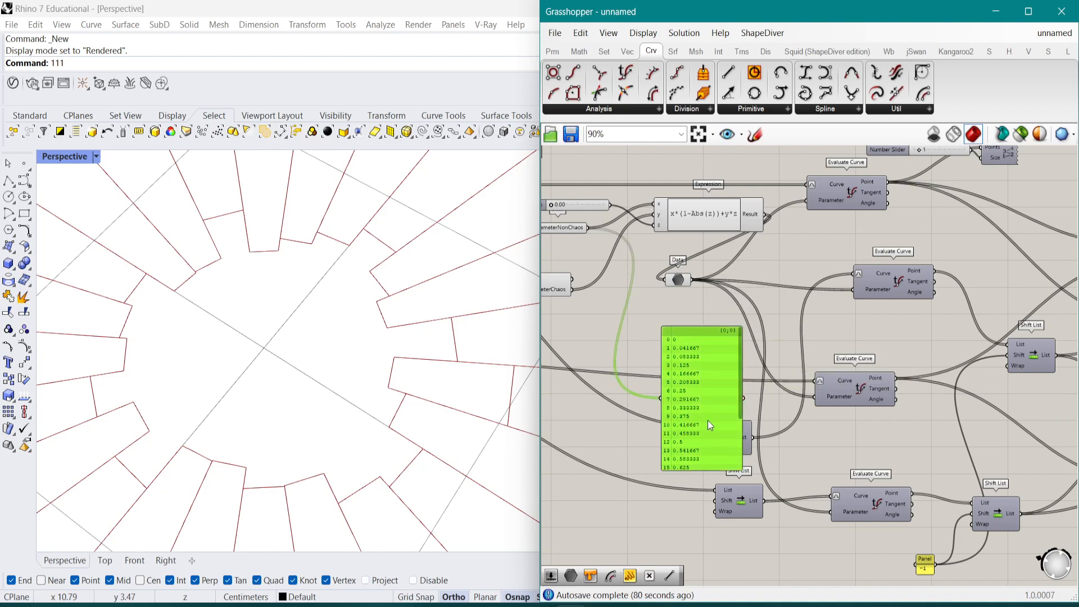
key(Delete)
Examine the Join Curves component's radial outlines in the Rhino viewport and review the definition leading to them
scroll(730, 394, down, 3)
right_drag(1024, 349, 799, 329)
scroll(886, 344, up, 3)
click(990, 336)
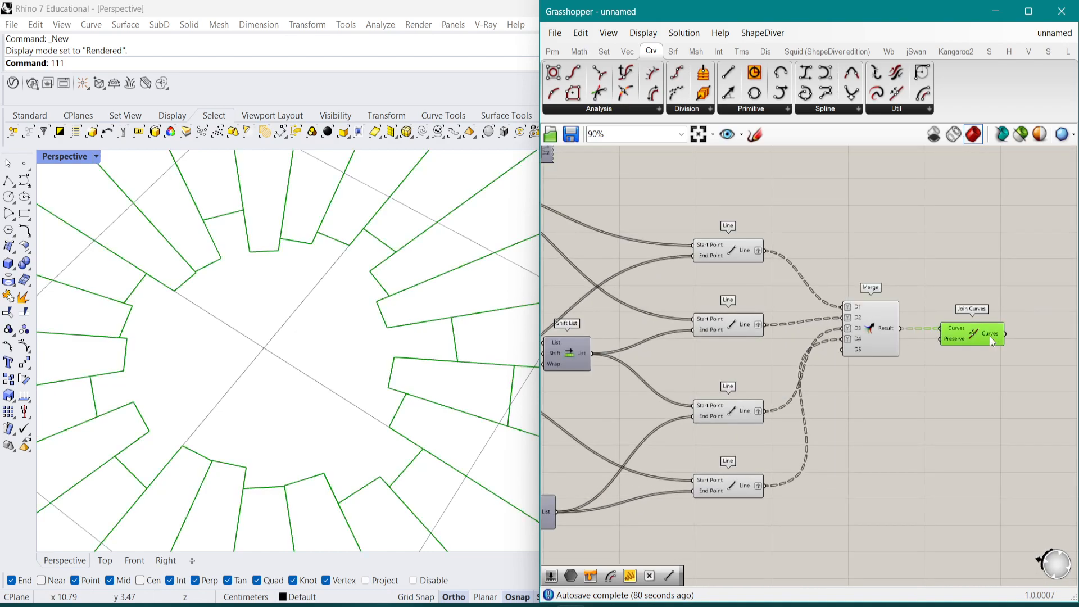
right_drag(313, 308, 367, 325)
scroll(974, 369, up, 2)
click(971, 400)
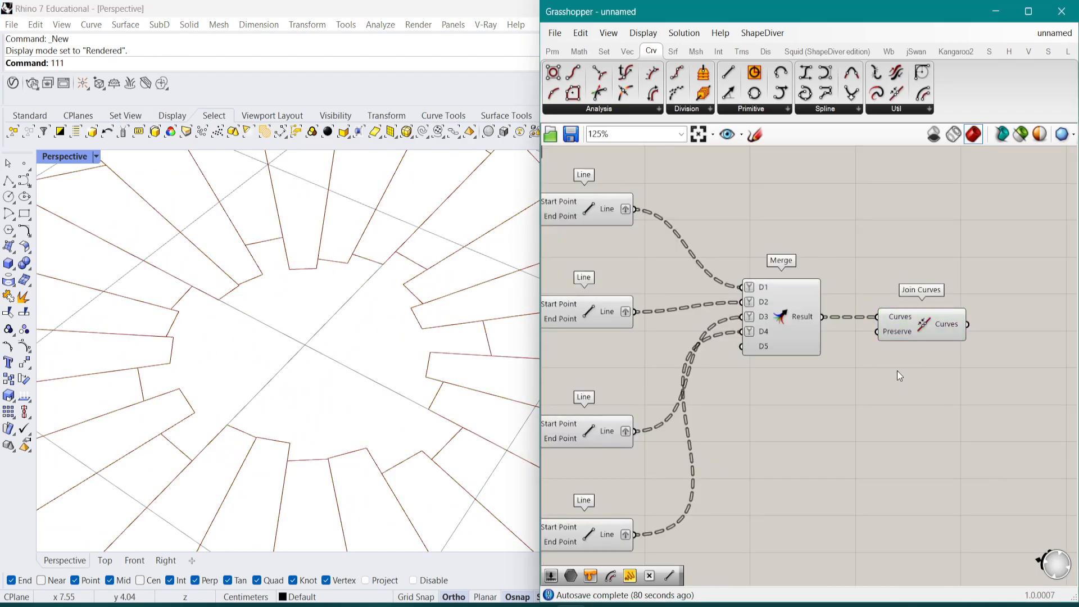
right_drag(1067, 446, 859, 421)
right_drag(637, 301, 936, 343)
scroll(936, 343, down, 3)
right_drag(761, 294, 964, 330)
scroll(761, 228, up, 2)
scroll(760, 228, down, 1)
right_drag(917, 299, 670, 237)
right_drag(998, 346, 872, 322)
Add a Custom Preview component after the Join Curves component
double_click(956, 399)
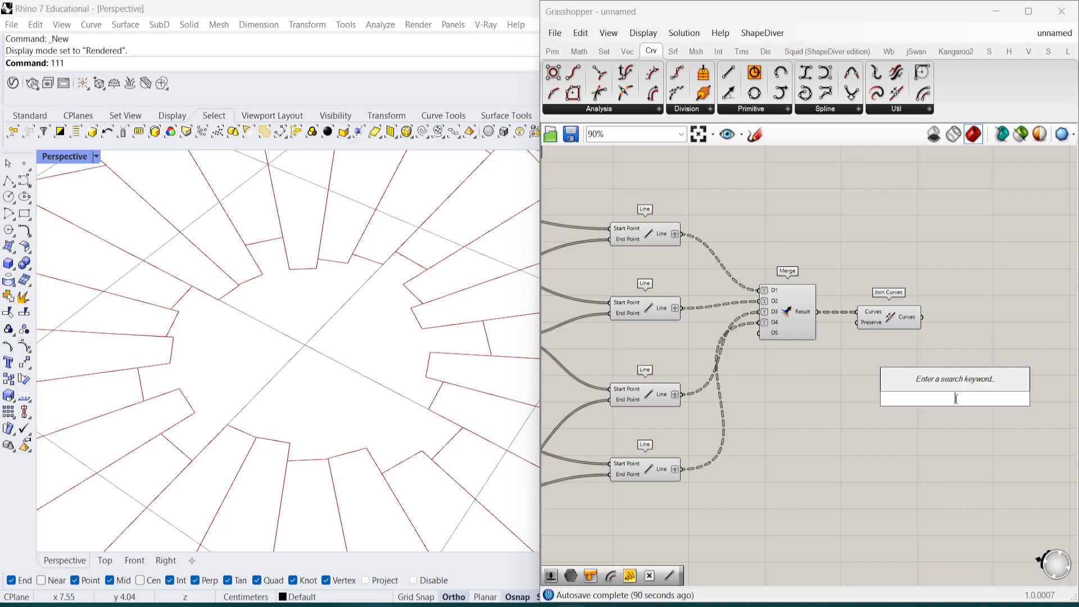
text(custom prev)
key(Up)
key(Up)
key(Return)
scroll(956, 400, up, 3)
drag(956, 399, 1010, 310)
Add a Boundary Surfaces component beside Join Curves and connect the joined curves to its Edges input
click(878, 265)
right_drag(865, 282, 792, 308)
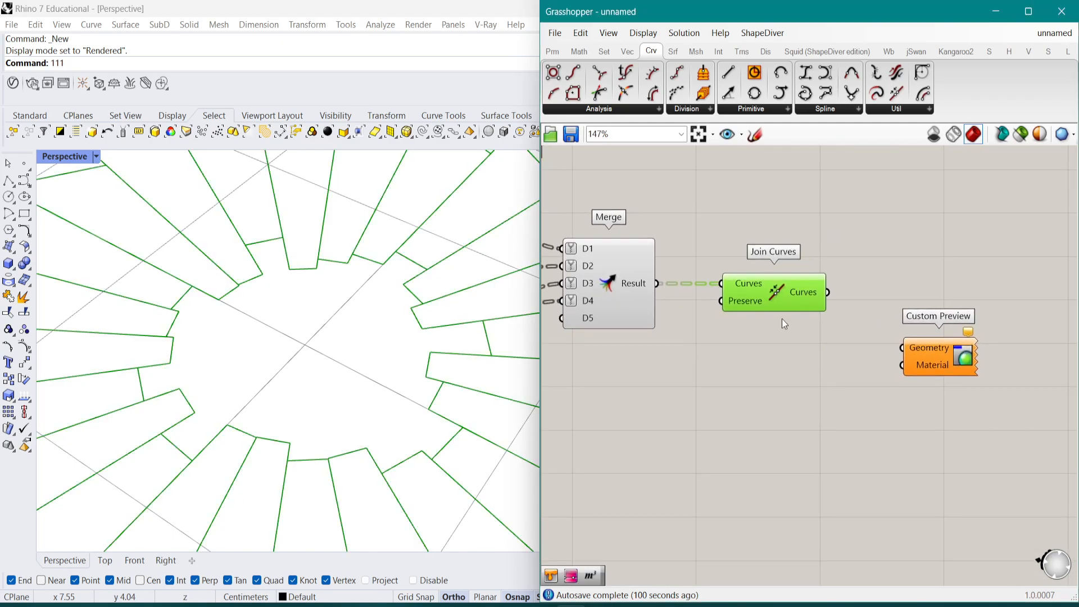
double_click(784, 439)
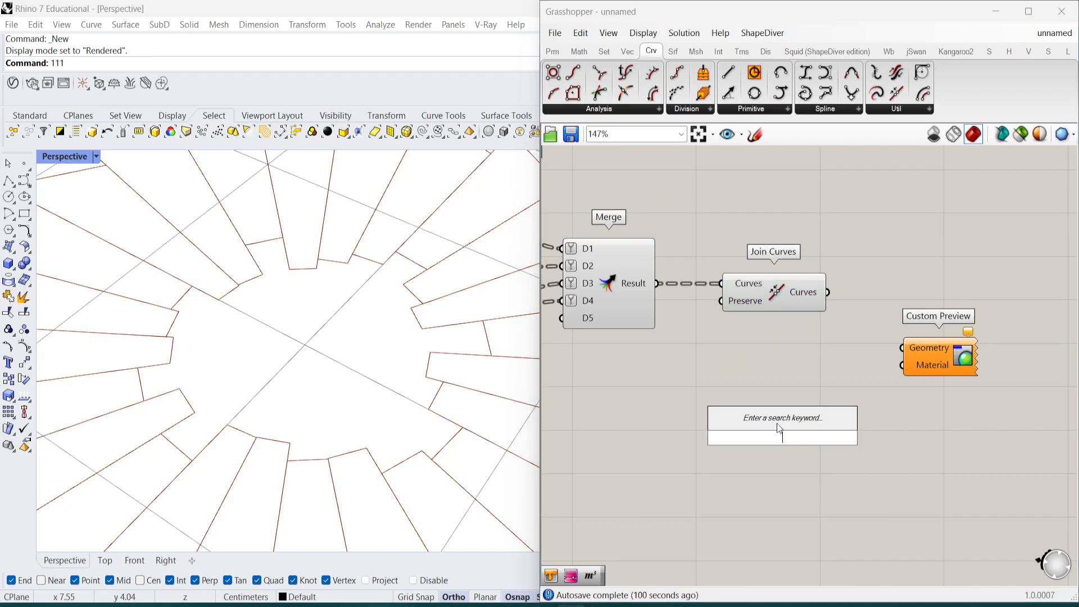
text(bound)
key(Return)
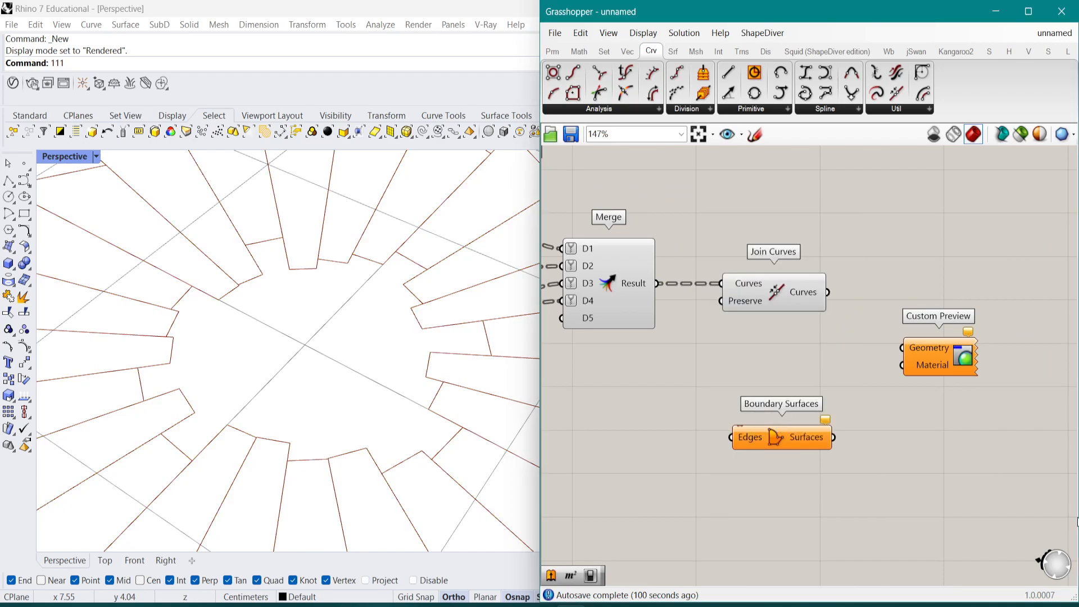
drag(828, 293, 732, 437)
drag(795, 445, 939, 304)
right_drag(939, 304, 675, 356)
Move Custom Preview farther from Boundary Surfaces and add an Extrude component with the surfaces connected to its Base input
drag(696, 403, 869, 371)
right_drag(741, 392, 818, 352)
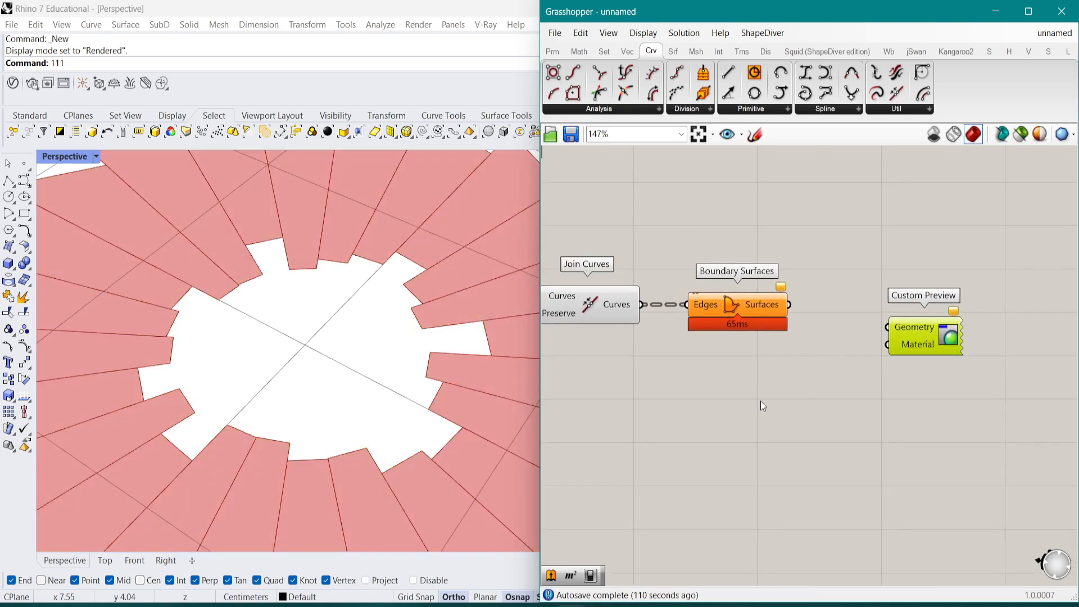
double_click(784, 430)
text(extr)
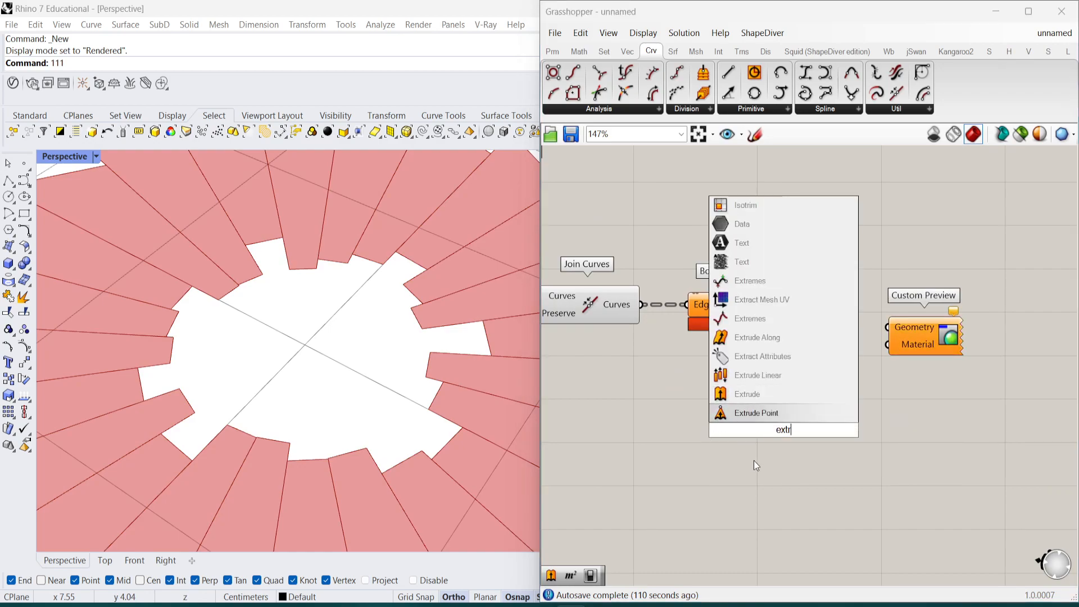
click(766, 394)
drag(789, 304, 837, 419)
Test the NonChaos->Chaos slider's effect on the boundary surfaces and return it to 0.00
scroll(930, 346, down, 4)
scroll(821, 343, up, 2)
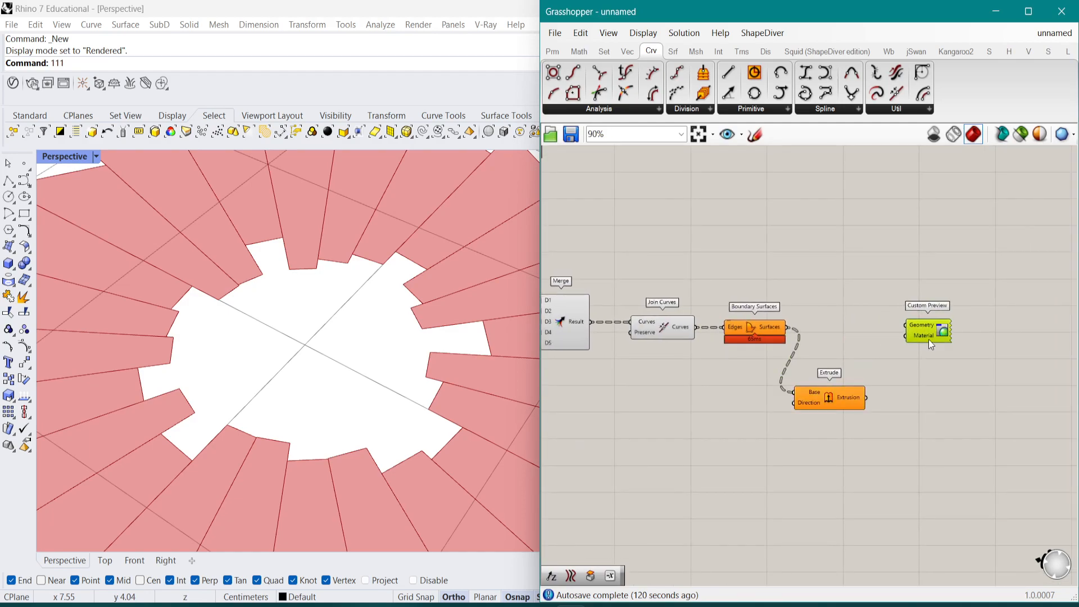
scroll(759, 328, down, 2)
scroll(834, 335, up, 4)
right_drag(760, 311, 920, 318)
scroll(849, 313, down, 2)
scroll(838, 323, down, 3)
scroll(629, 284, down, 2)
right_drag(629, 284, 868, 311)
scroll(602, 270, up, 4)
right_drag(610, 267, 922, 298)
right_drag(629, 293, 917, 306)
scroll(818, 317, up, 2)
right_drag(860, 333, 745, 316)
scroll(745, 316, down, 2)
scroll(928, 343, down, 2)
right_drag(1029, 360, 772, 322)
scroll(772, 322, up, 7)
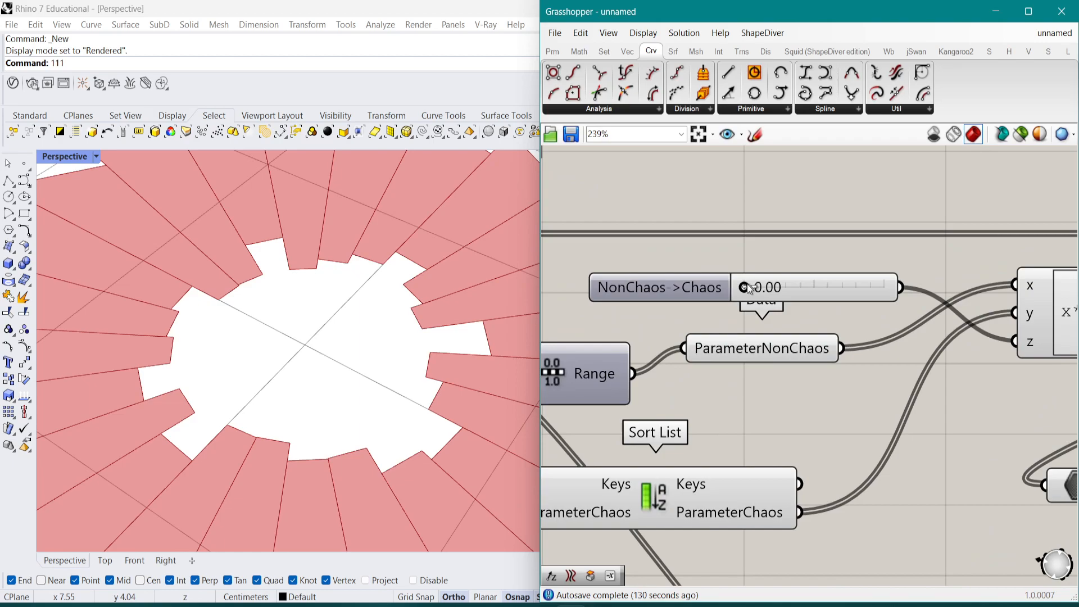
drag(787, 286, 722, 295)
Place the Extrude component in line between Boundary Surfaces and Custom Preview
scroll(722, 295, down, 5)
scroll(865, 335, down, 4)
right_drag(991, 344, 745, 330)
right_drag(1030, 370, 822, 323)
scroll(874, 329, up, 3)
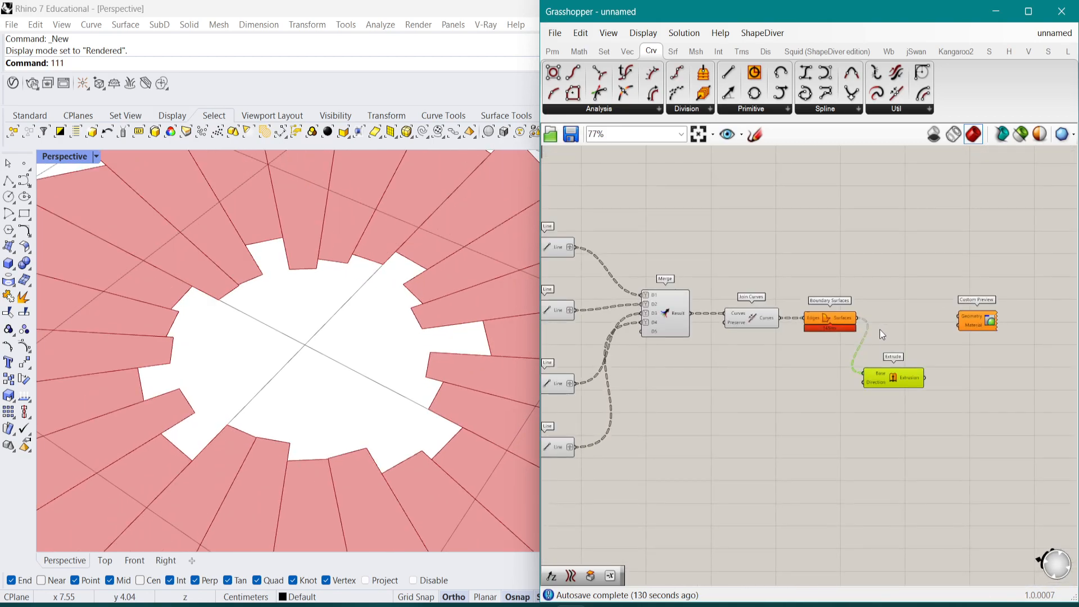
scroll(924, 330, up, 3)
drag(897, 419, 909, 331)
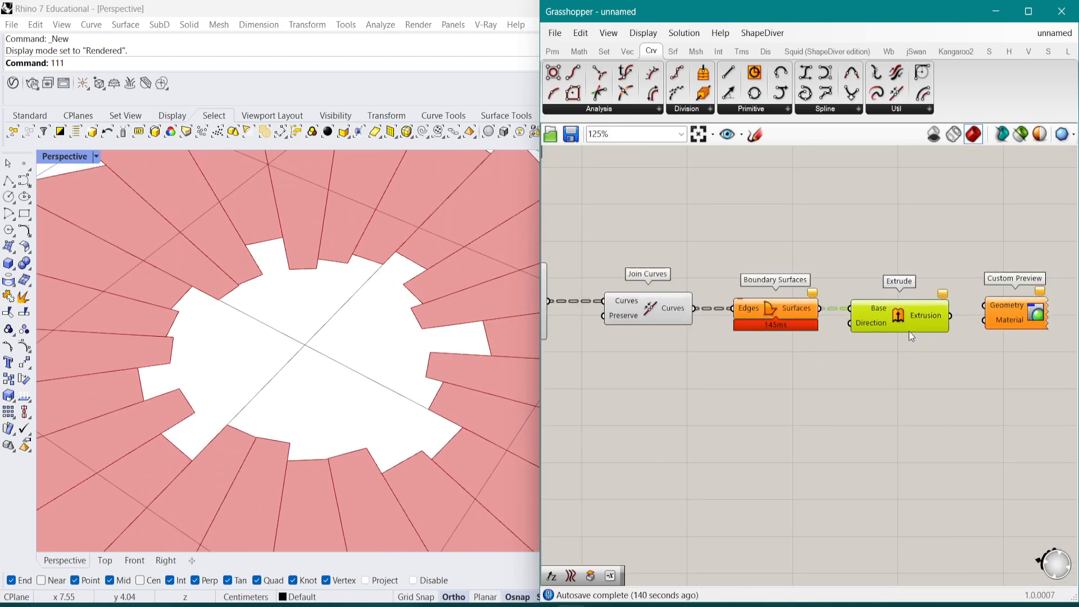
Move Custom Preview slightly lower beside Extrude and check the data structure of the Join Curves output
right_drag(909, 330, 789, 329)
drag(904, 317, 901, 336)
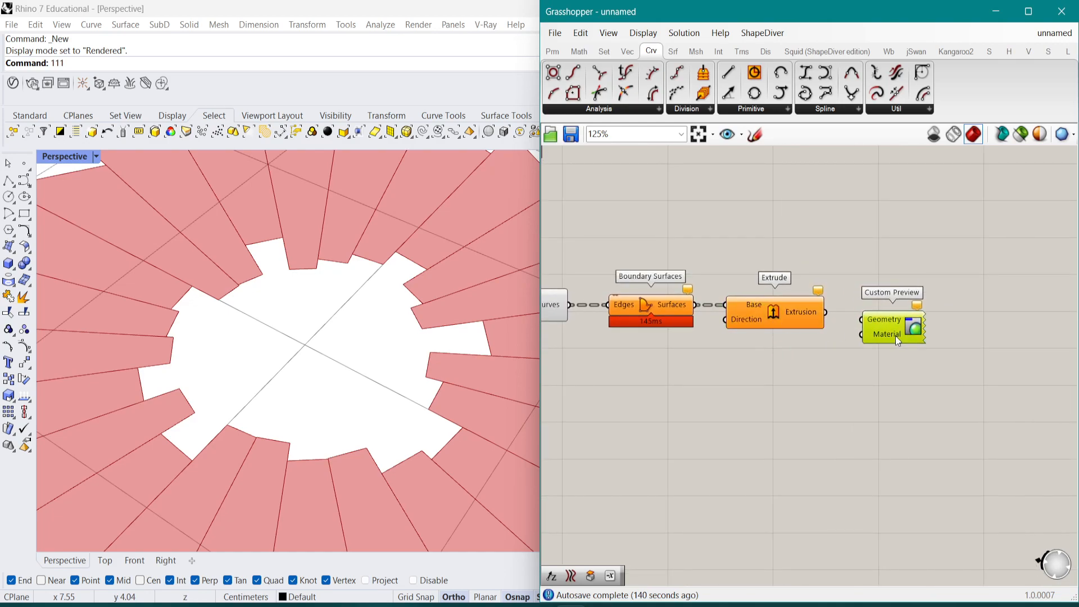
scroll(883, 338, up, 2)
right_drag(757, 333, 901, 301)
scroll(687, 388, down, 2)
right_drag(576, 287, 730, 279)
click(731, 280)
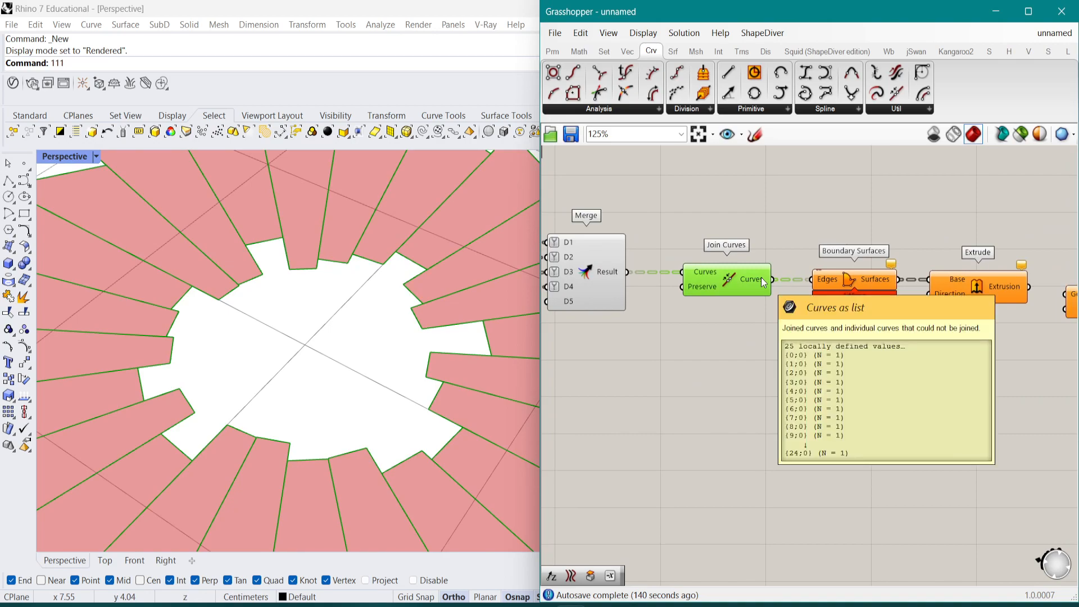
right_drag(792, 405, 721, 420)
scroll(721, 420, up, 2)
scroll(733, 401, down, 2)
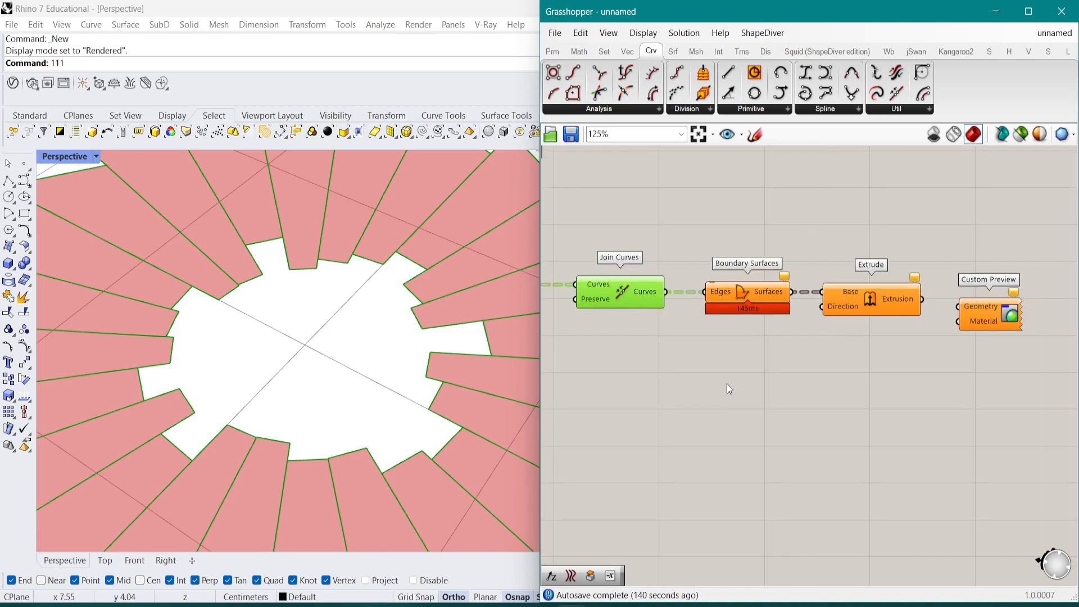
double_click(727, 384)
right_drag(711, 325, 877, 316)
scroll(877, 316, down, 3)
right_drag(670, 299, 893, 315)
right_drag(751, 307, 893, 313)
right_drag(1068, 325, 705, 296)
scroll(846, 309, up, 3)
scroll(810, 308, down, 4)
right_drag(779, 304, 932, 323)
scroll(932, 324, down, 3)
mouse_move(1022, 318)
right_down()
mouse_move(865, 309)
mouse_move(1037, 316)
right_up()
scroll(922, 317, up, 4)
scroll(865, 309, down, 2)
scroll(1038, 317, down, 3)
right_drag(707, 266, 778, 289)
scroll(779, 289, up, 6)
double_click(744, 230)
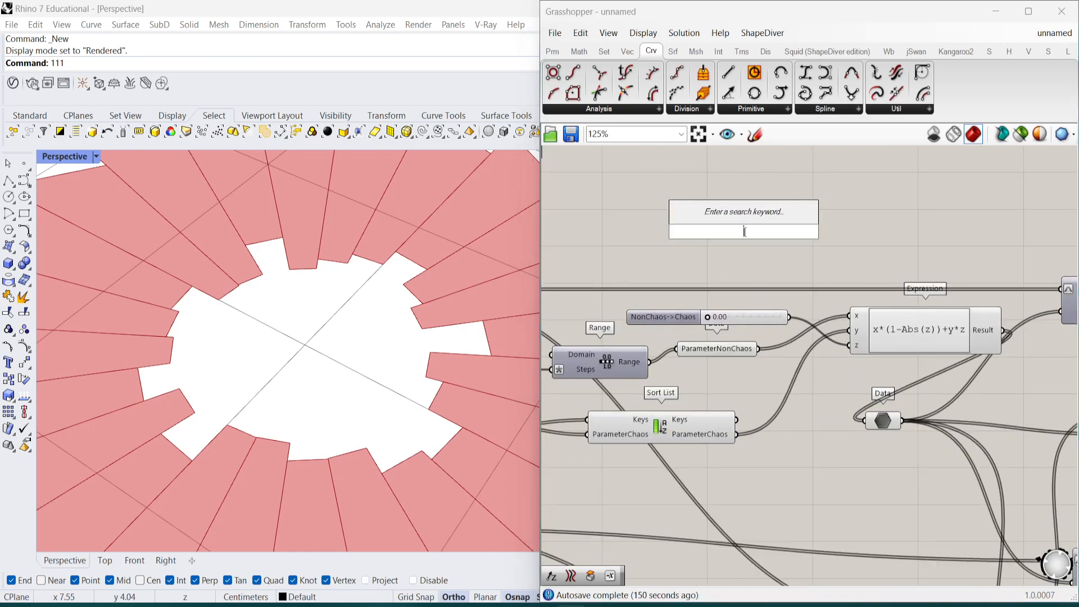
text(grad)
key(Escape)
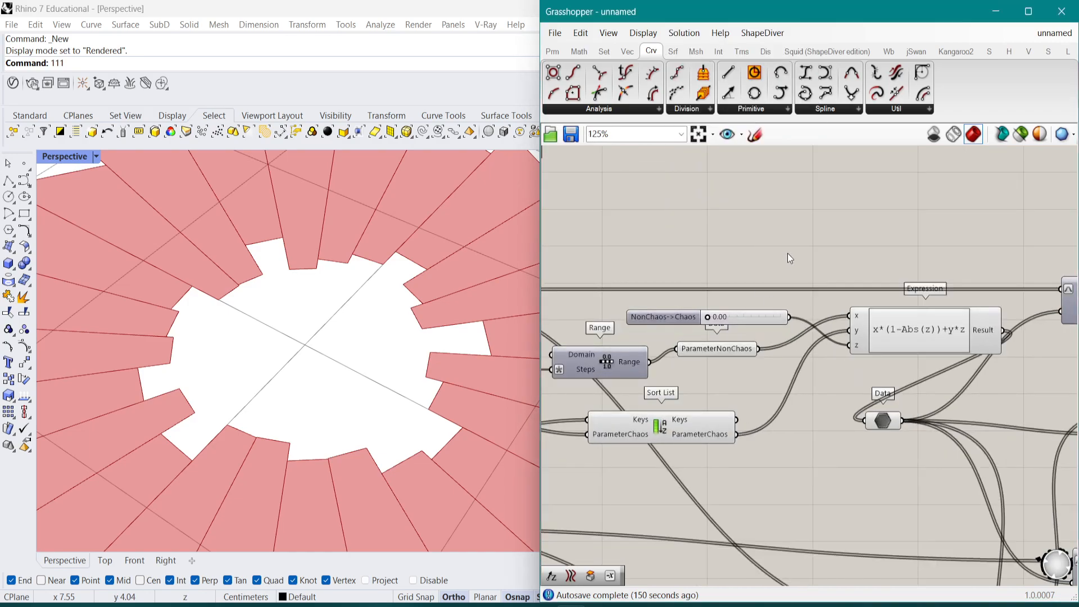
Add a Graph Mapper above the NonChaos->Chaos slider and set its graph type to Gaussian
double_click(788, 253)
text(grap)
key(Up)
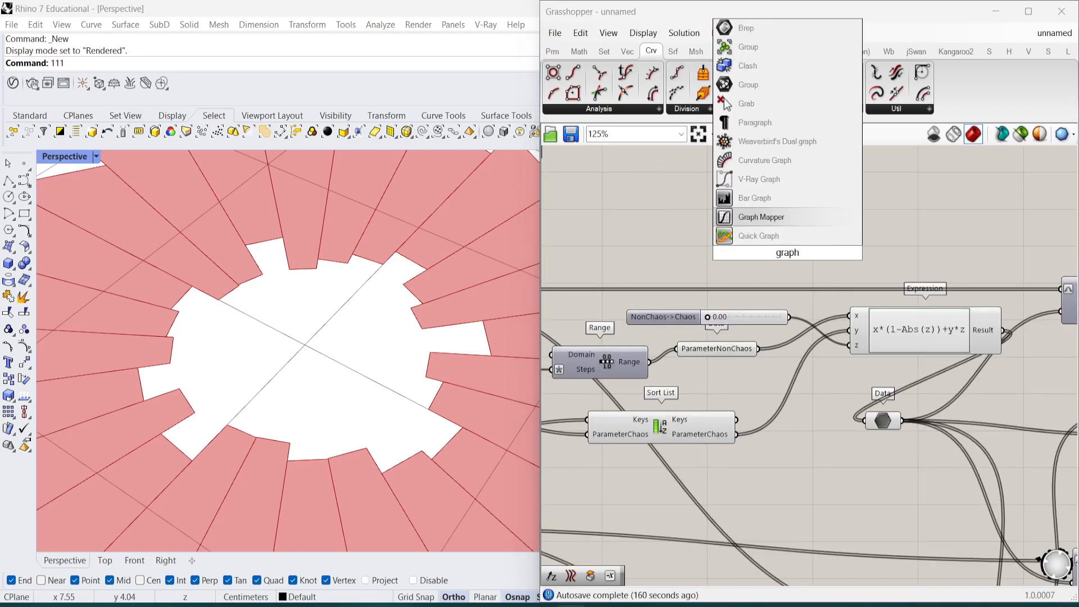
key(Return)
right_click(796, 240)
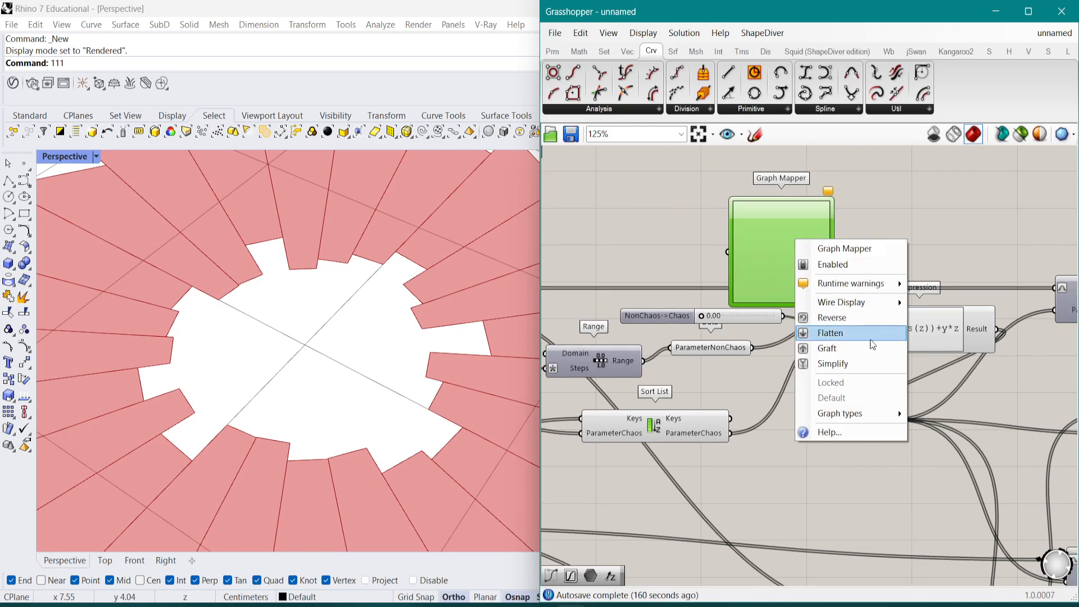
mouse_move(853, 414)
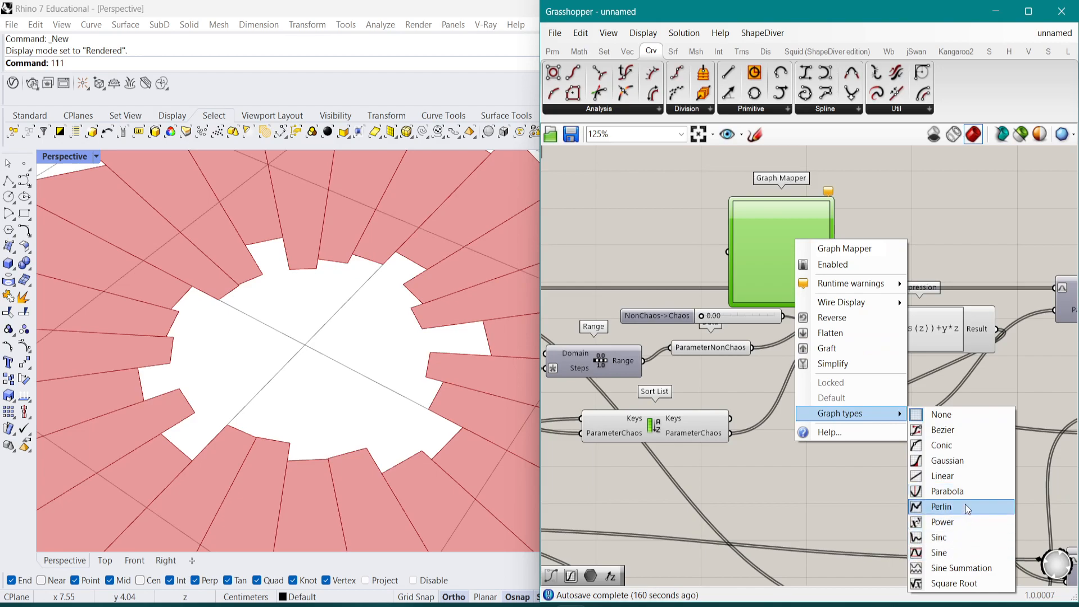
click(956, 461)
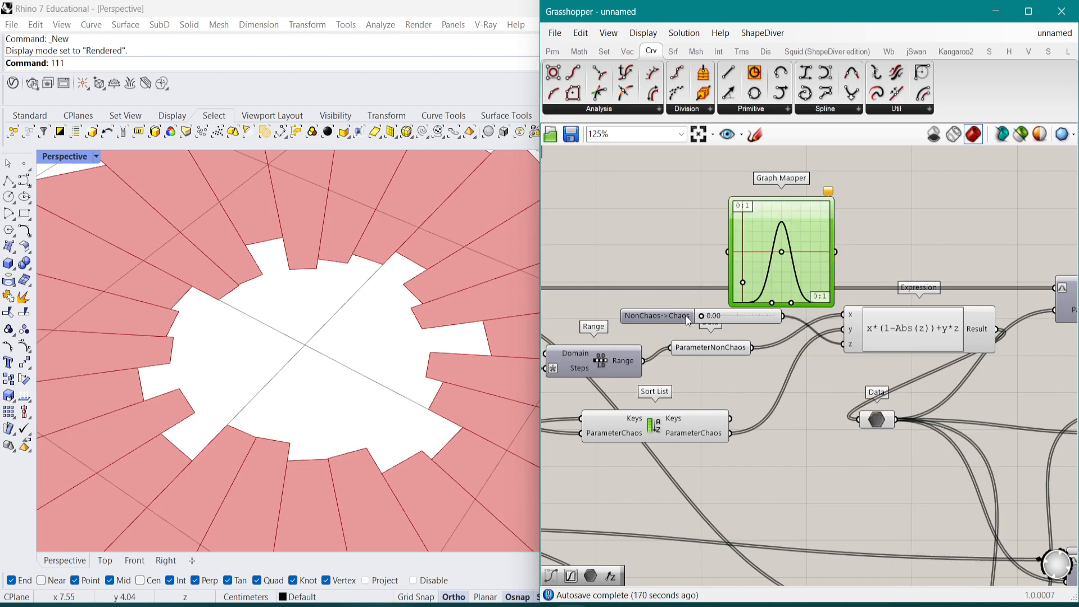
Spread out the NonChaos->Chaos slider and the Graph Mapper, and duplicate the Gaussian Graph Mapper beside the original
drag(681, 317, 570, 309)
drag(804, 270, 740, 225)
right_drag(817, 228, 825, 267)
alt+drag(755, 228, 905, 236)
Set the duplicated Graph Mapper's graph type to Perlin
right_click(904, 256)
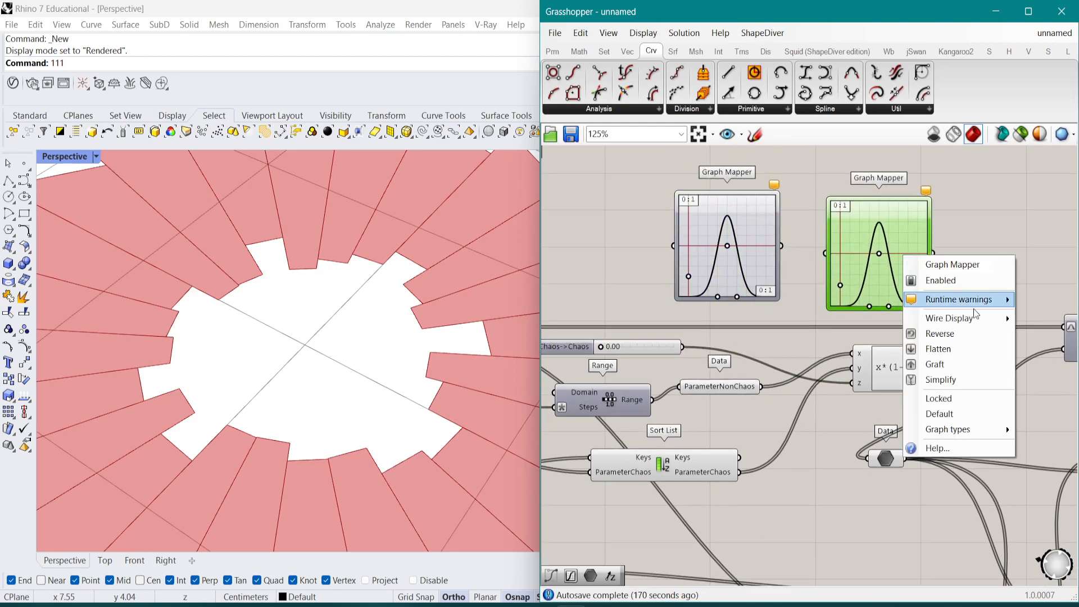
click(978, 415)
right_click(886, 291)
mouse_move(910, 472)
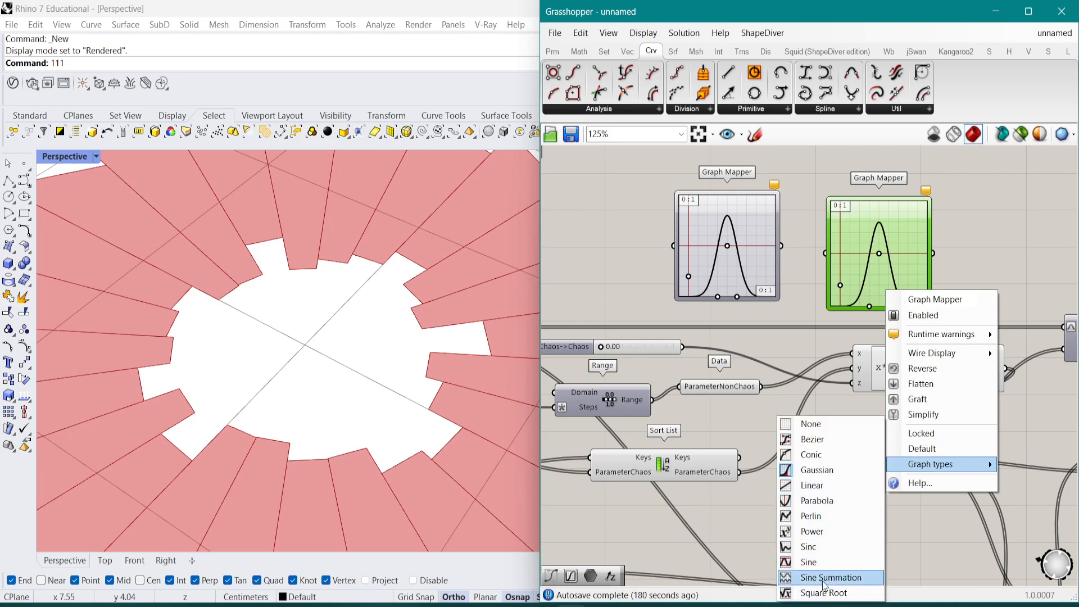
click(841, 515)
Add a relay after the NonChaos->Chaos slider and route its value through the Gaussian and Perlin Graph Mappers into the Expression's z input
scroll(778, 289, up, 1)
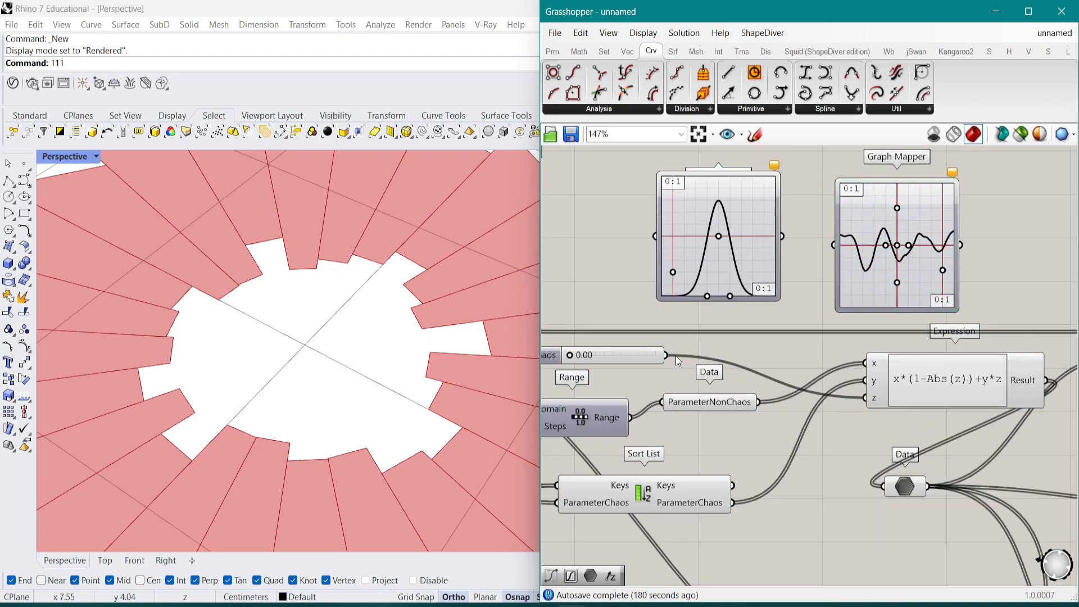
double_click(705, 355)
drag(690, 355, 646, 228)
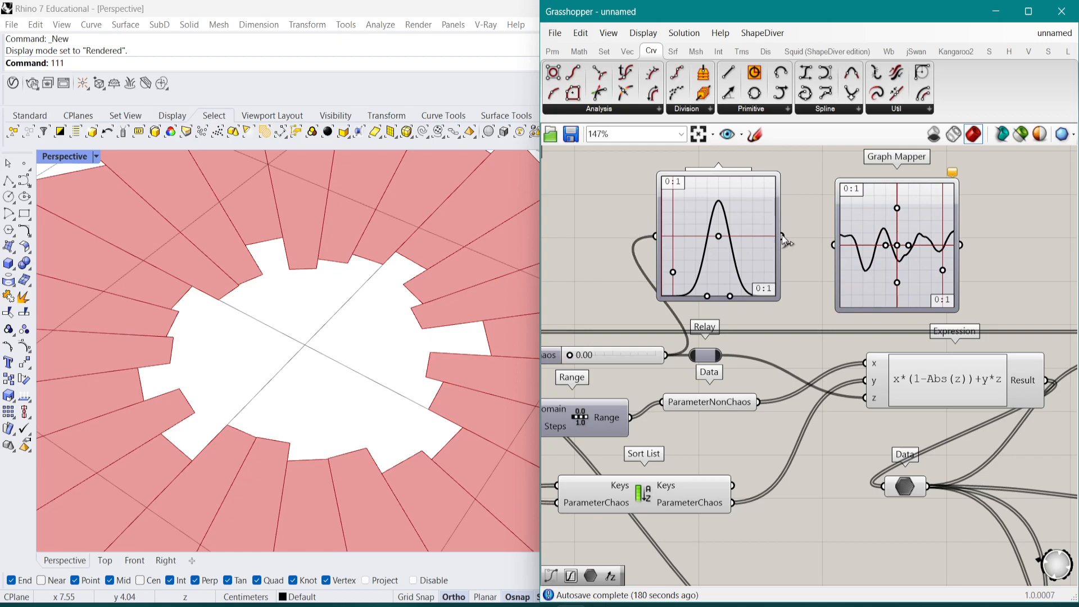
drag(961, 245, 720, 365)
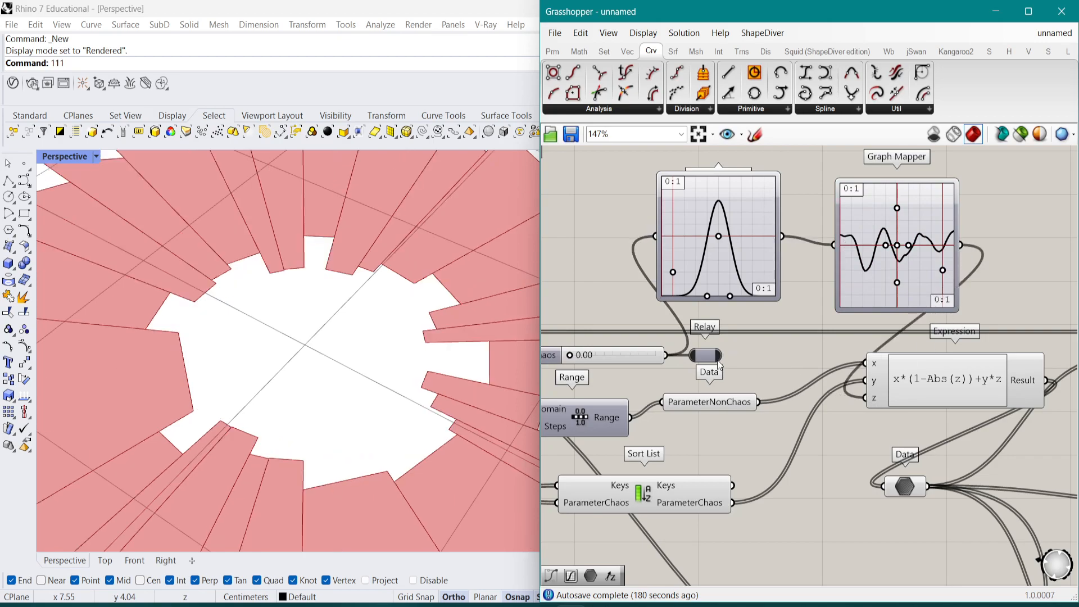
Widen the Gaussian graph's bell curve while testing the NonChaos->Chaos slider at 0.67, and return the slider to its minimum
scroll(831, 364, up, 2)
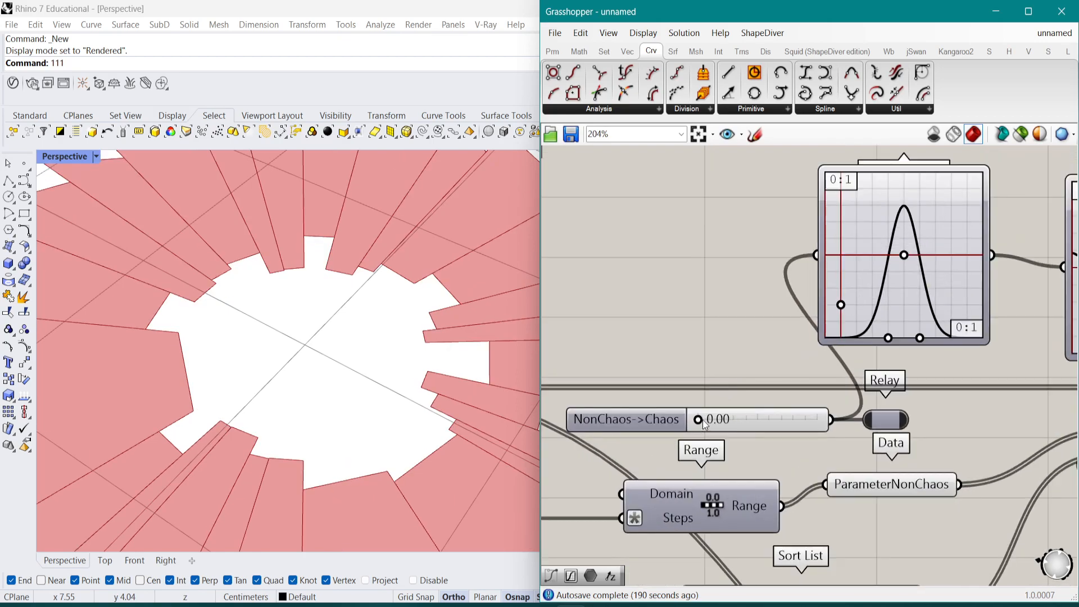
drag(711, 422, 786, 423)
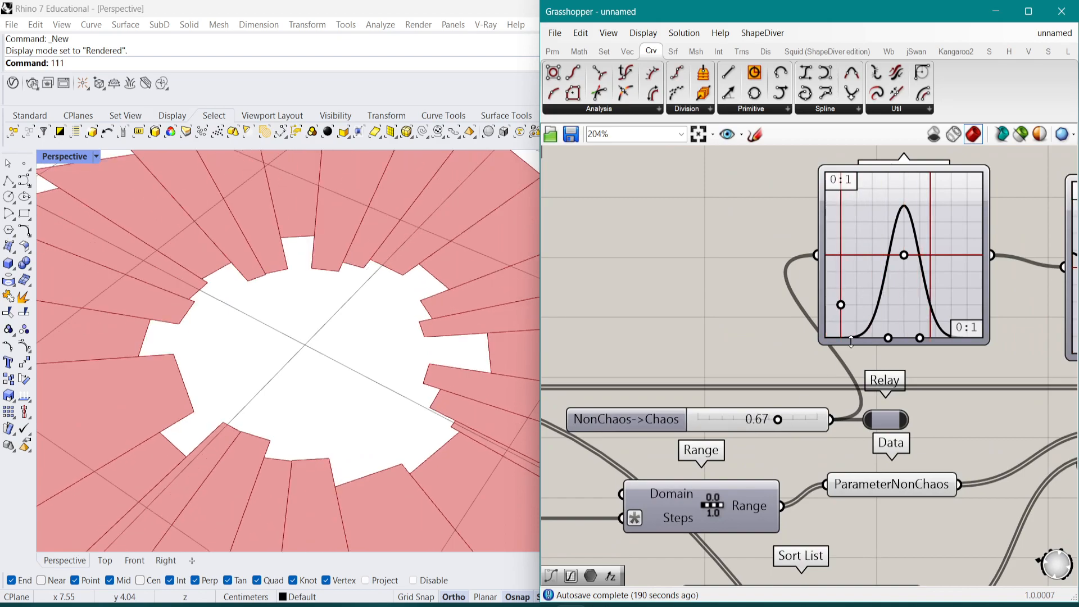
drag(887, 337, 847, 262)
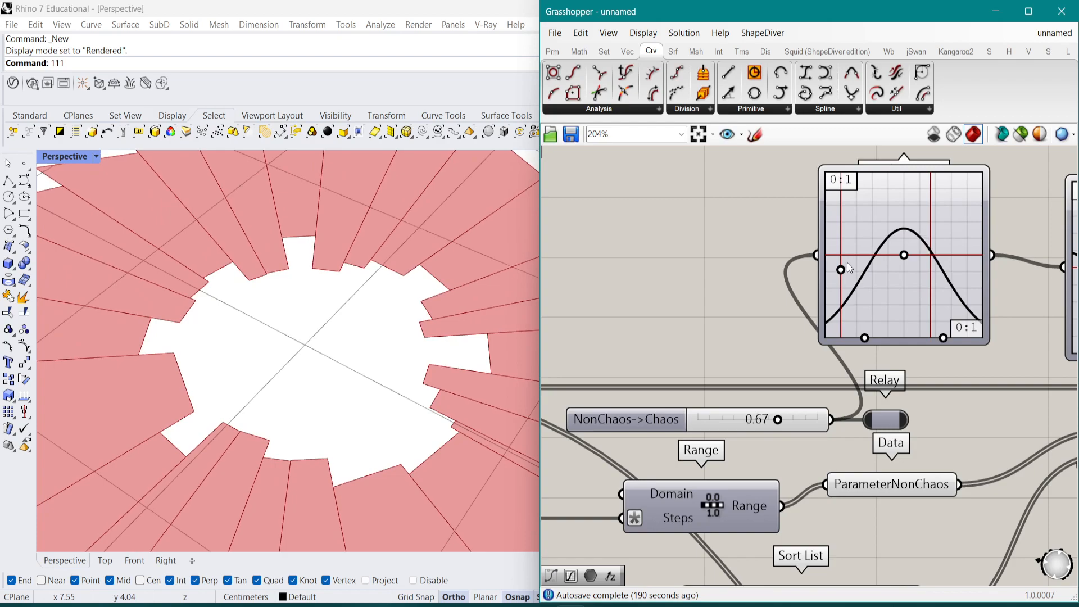
mouse_move(780, 419)
mouse_down()
mouse_move(822, 418)
mouse_move(688, 420)
mouse_up()
Add an Area component below Extrude and connect the boundary surfaces to its Geometry input
scroll(964, 377, down, 3)
right_drag(965, 377, 753, 358)
scroll(942, 406, down, 2)
right_drag(941, 406, 737, 355)
scroll(970, 367, down, 2)
right_drag(970, 366, 832, 360)
scroll(960, 377, up, 2)
scroll(829, 356, up, 1)
click(828, 336)
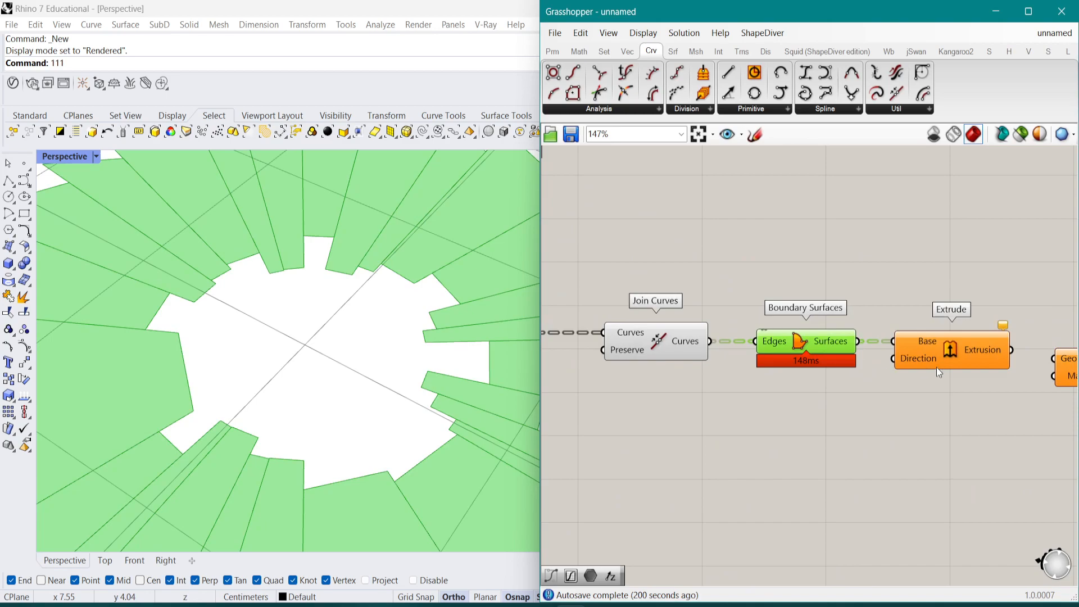
scroll(953, 367, down, 1)
right_drag(953, 366, 822, 364)
click(893, 359)
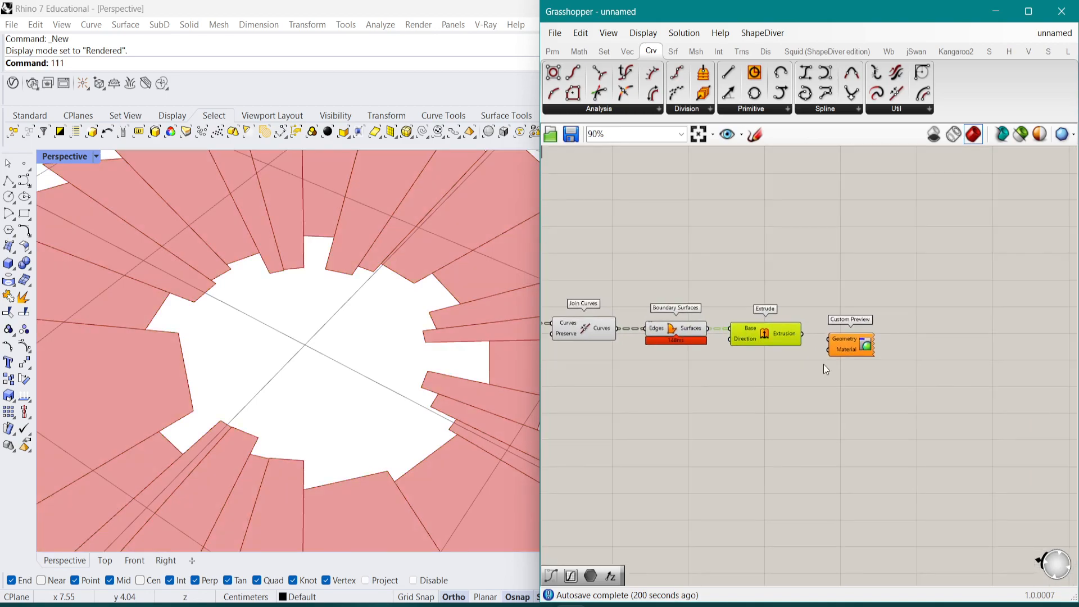
scroll(823, 365, up, 4)
right_drag(666, 338, 750, 359)
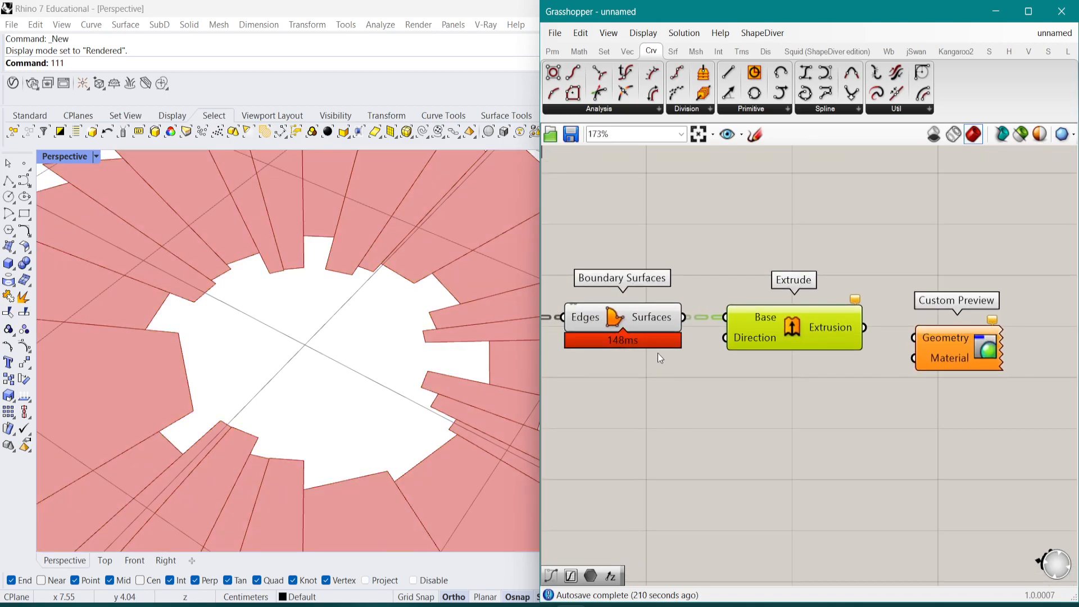
double_click(700, 428)
text(area)
click(693, 407)
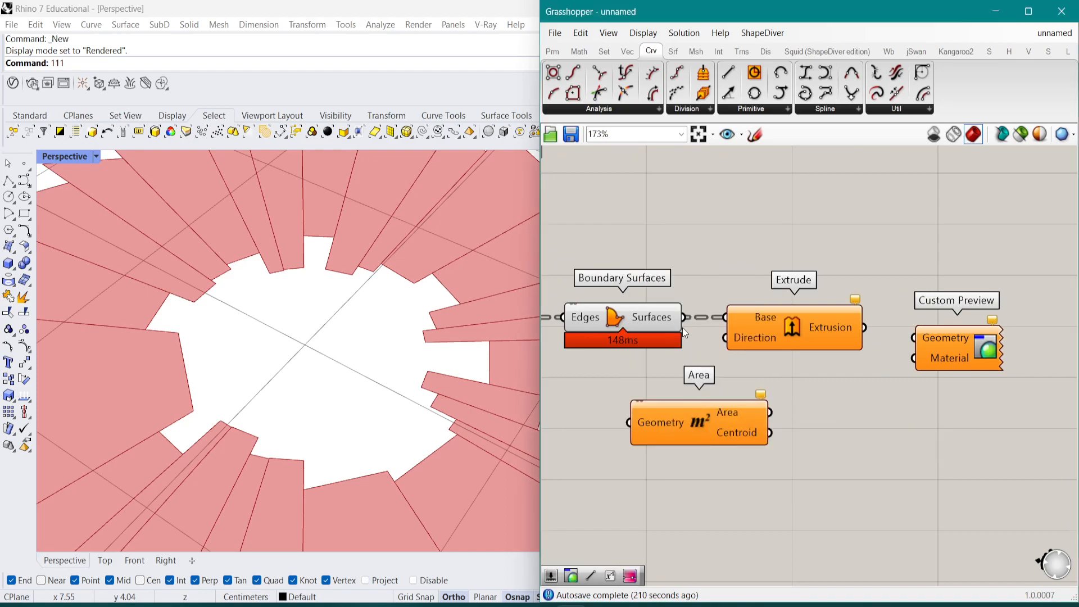
drag(677, 321, 696, 371)
Shift the Area component away from Boundary Surfaces and add a Gradient component below it
drag(692, 430, 768, 456)
double_click(856, 508)
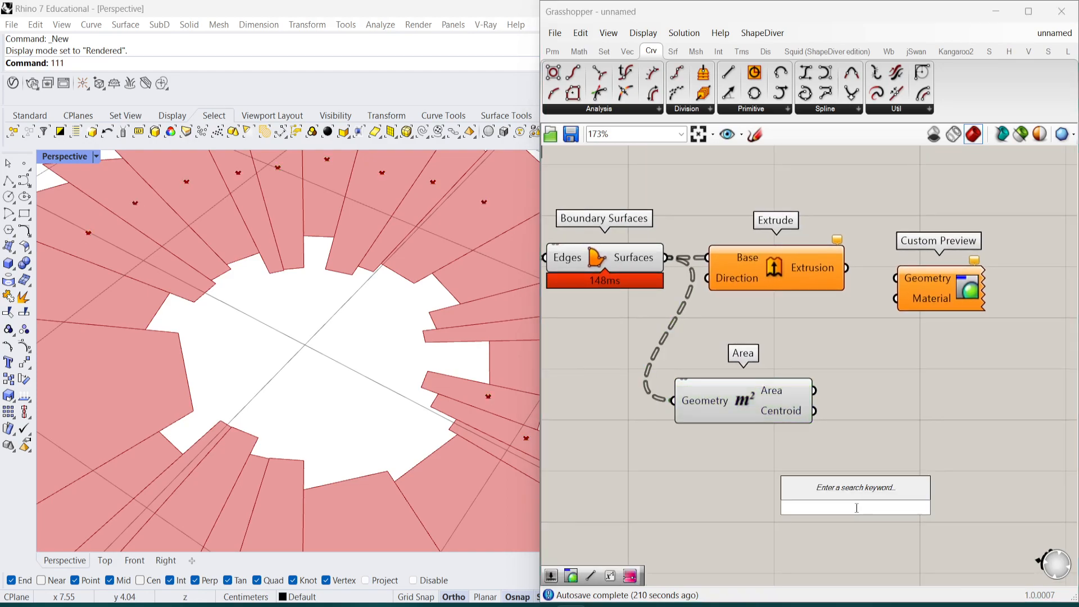
text(colo)
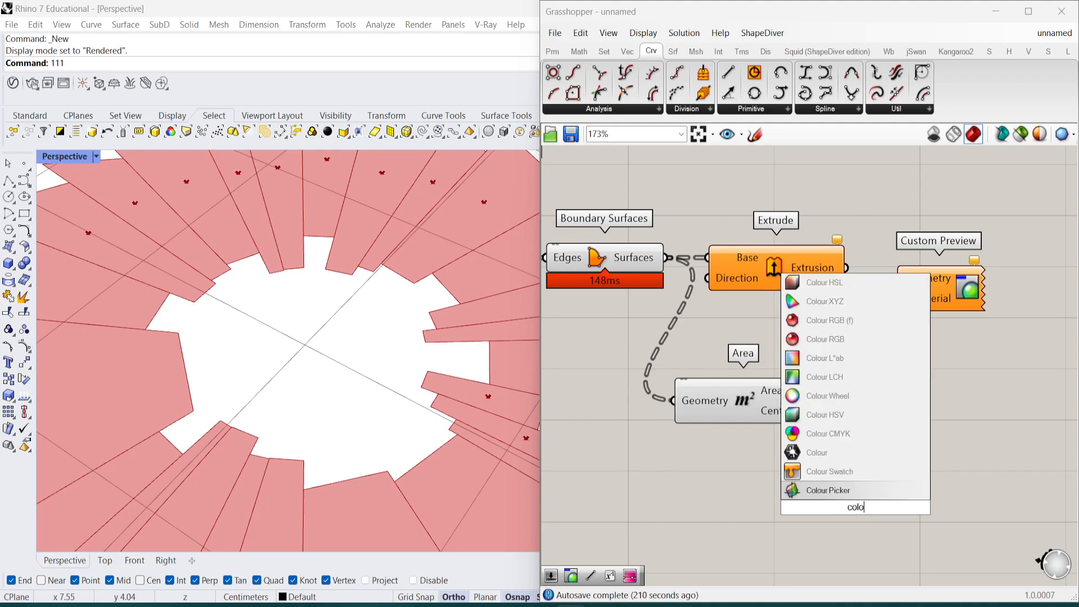
text(ur)
key(BackSpace)
key(BackSpace)
key(BackSpace)
key(BackSpace)
key(BackSpace)
key(BackSpace)
text(gradi)
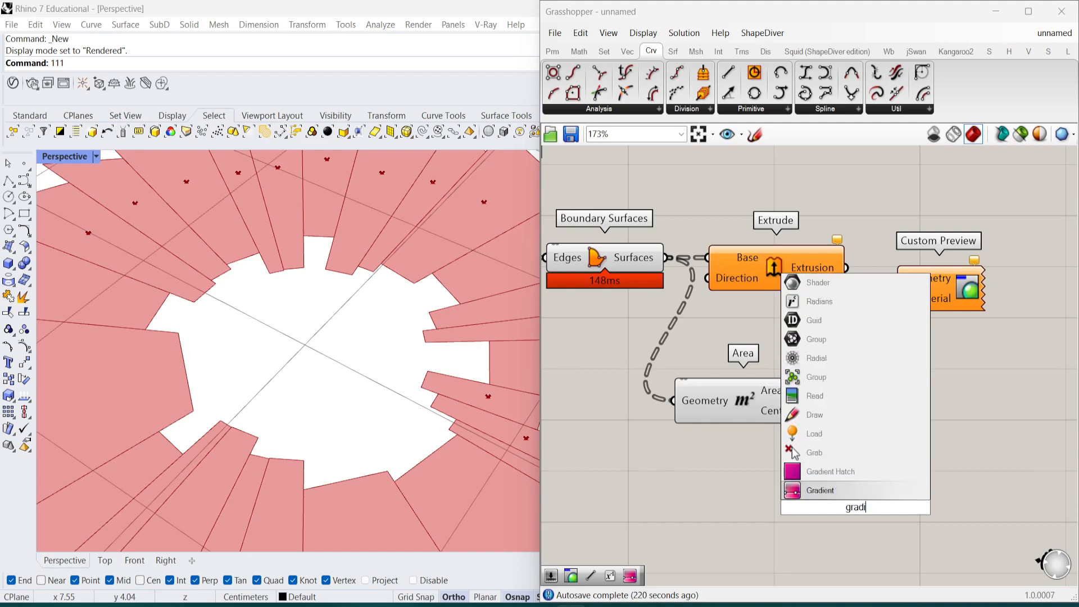
key(Return)
right_drag(860, 455, 871, 400)
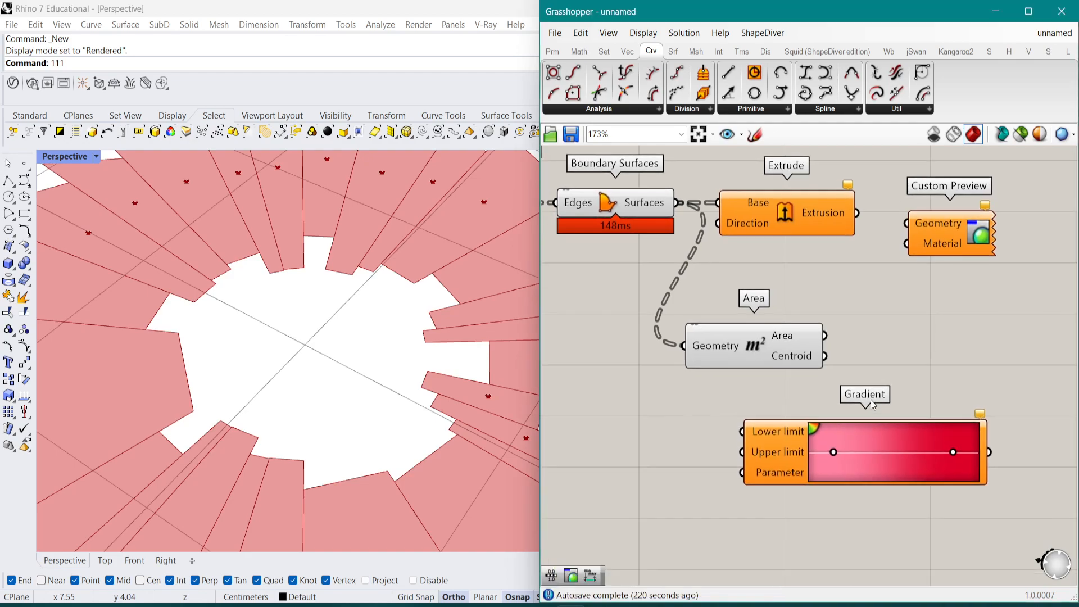
Recolour the gradient from blue with a hue of 234° at the lower grip to orange at the upper grip
right_click(835, 451)
drag(953, 500, 943, 500)
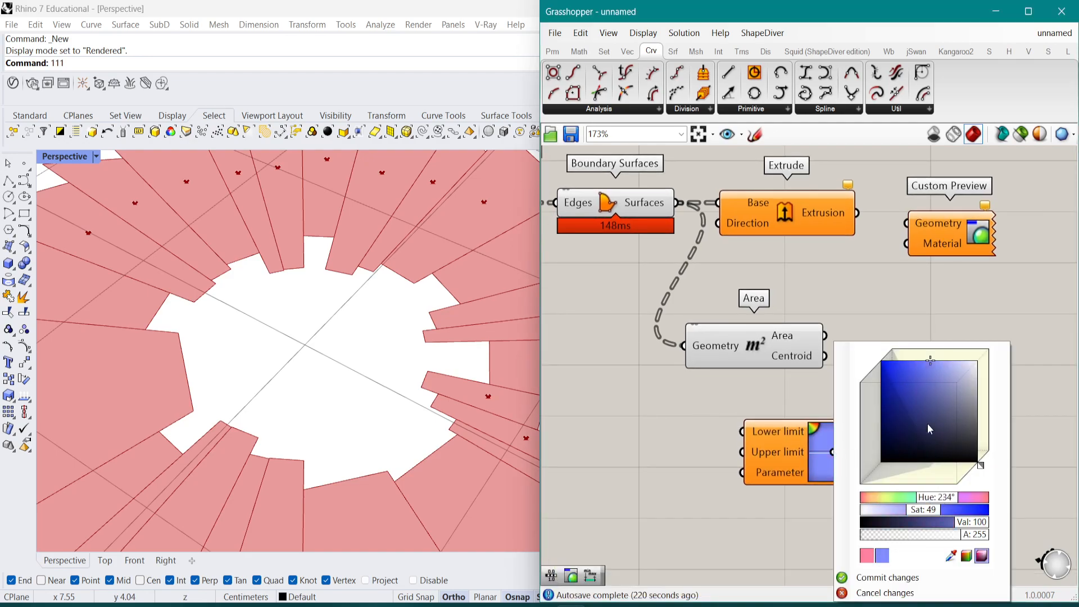
right_click(954, 453)
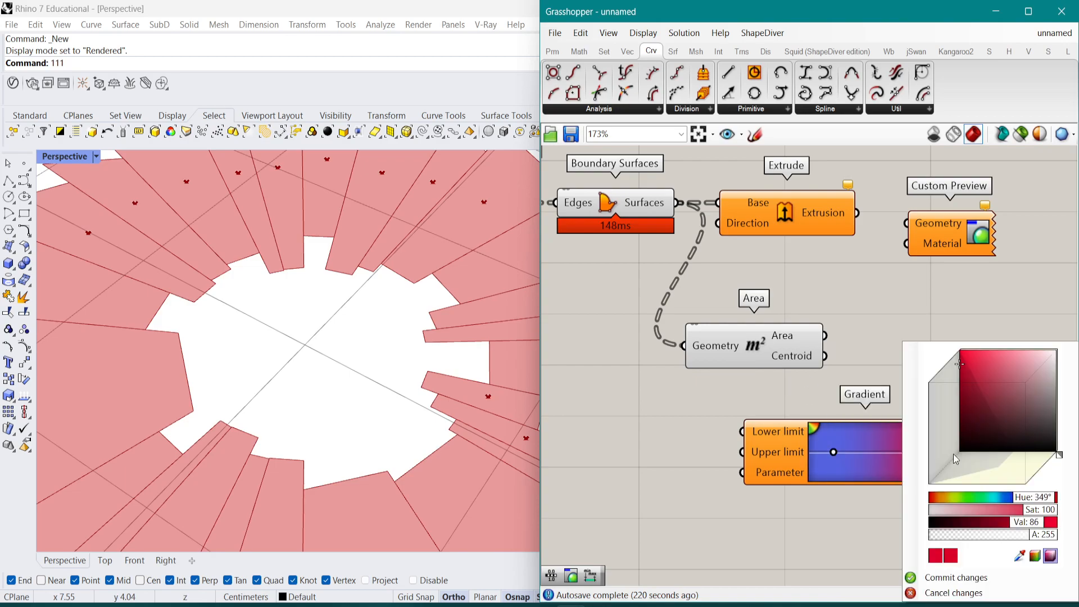
drag(1046, 499, 969, 500)
drag(990, 411, 935, 380)
click(885, 302)
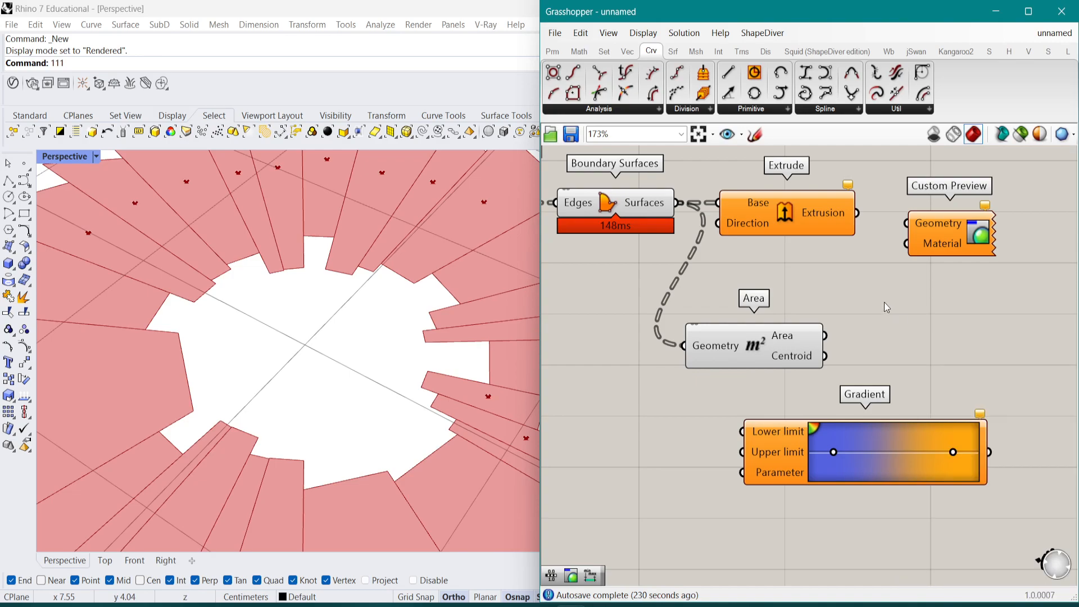
Move Area back nearer to Boundary Surfaces and flatten the Surfaces output of Boundary Surfaces
right_drag(898, 314, 870, 325)
scroll(872, 332, down, 2)
scroll(813, 374, up, 2)
right_drag(813, 373, 749, 339)
drag(695, 297, 632, 312)
right_drag(620, 286, 814, 360)
right_click(781, 236)
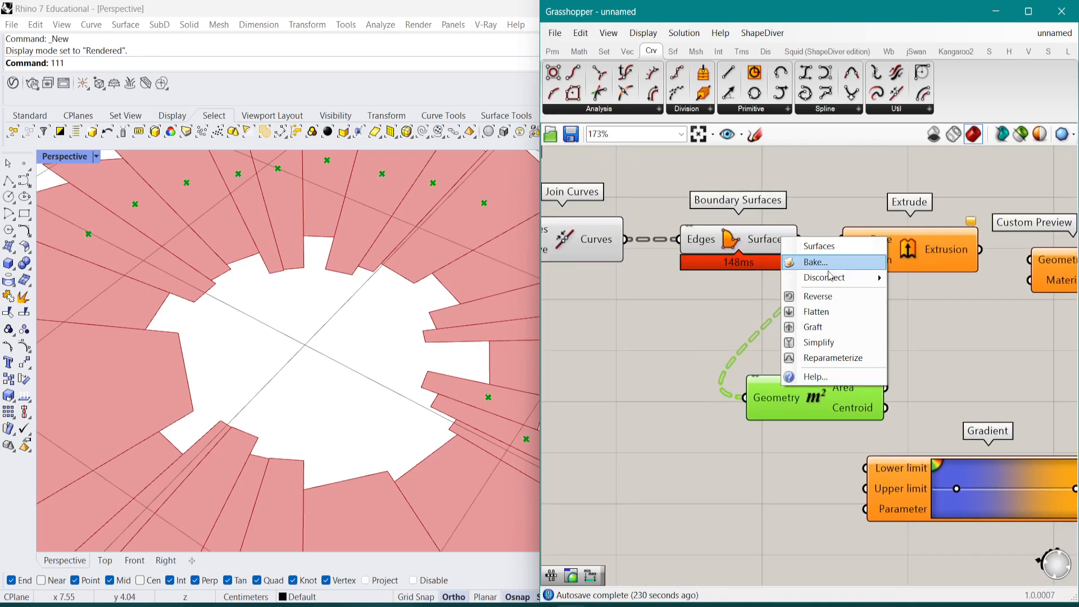
click(816, 312)
Move Extrude farther from Boundary Surfaces and add a Unit Z component between Extrude and Area
scroll(826, 346, down, 2)
double_click(780, 255)
drag(869, 327, 926, 309)
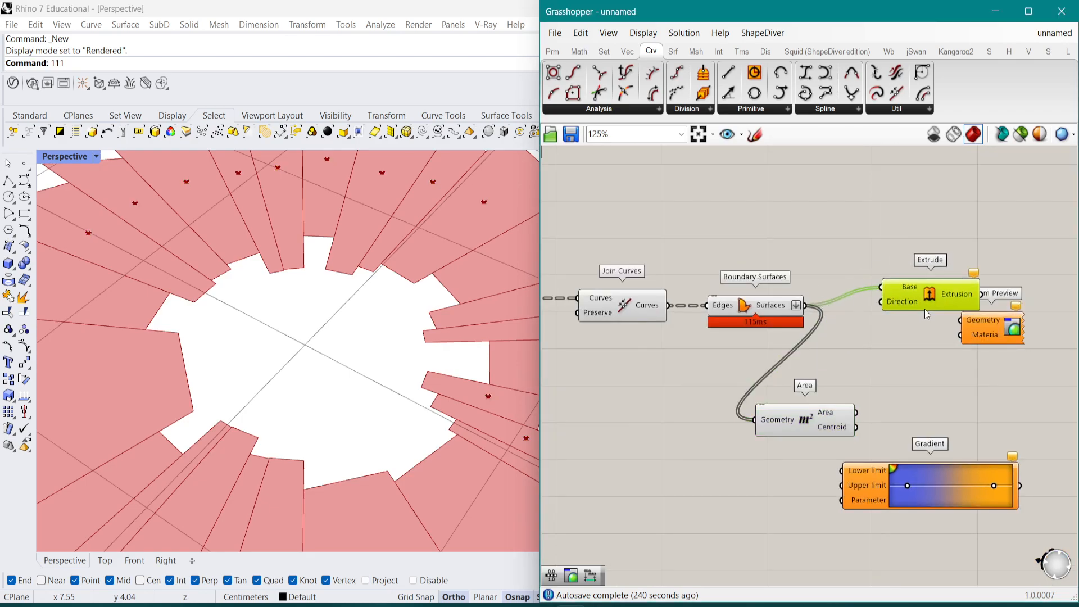
double_click(760, 229)
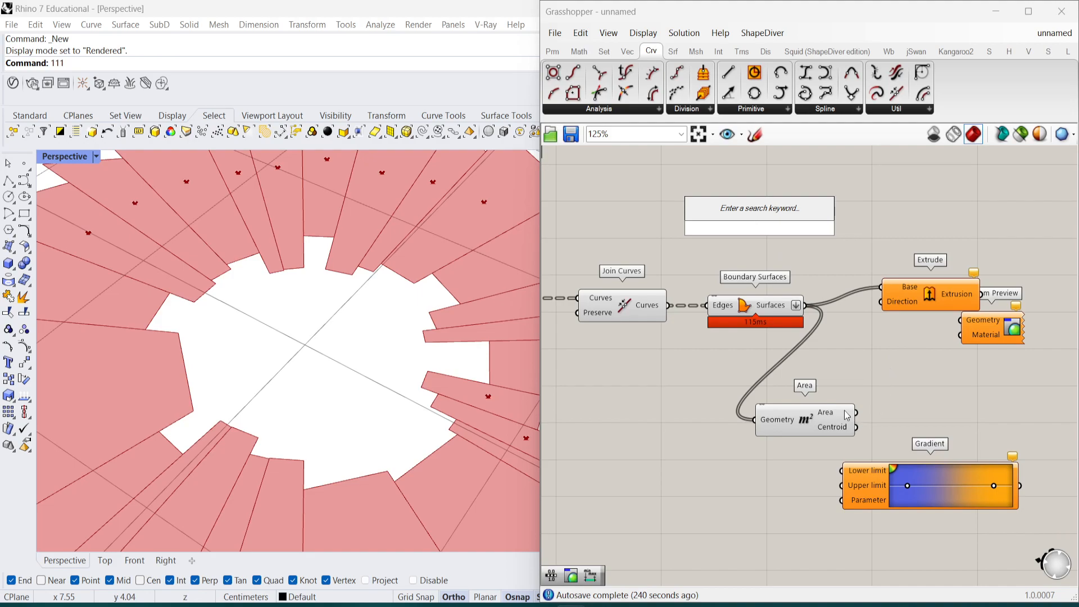
double_click(849, 366)
text(z)
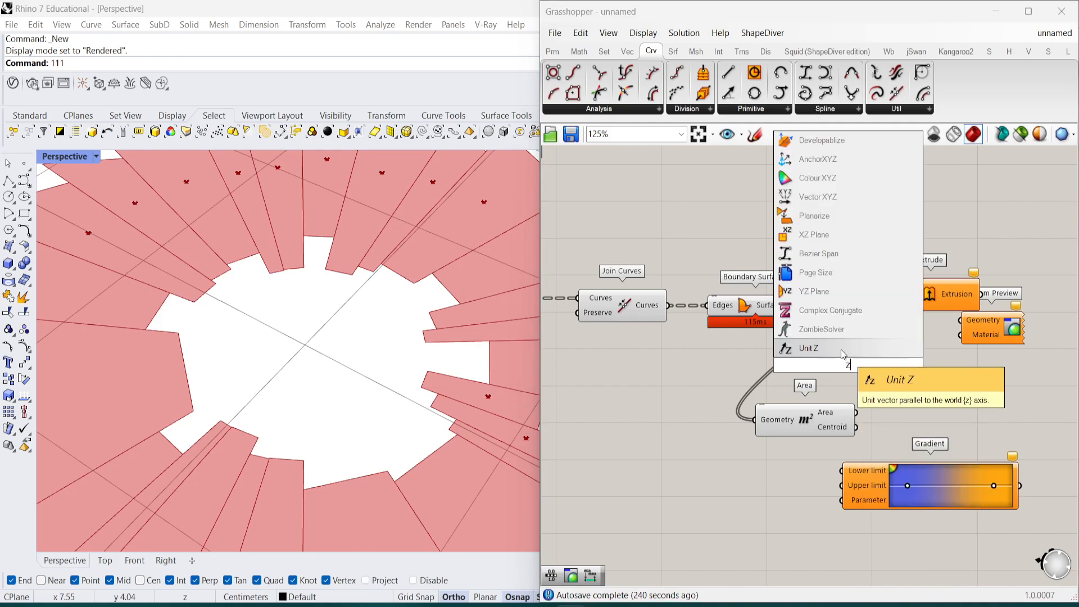
click(844, 349)
Move Area clear of Unit Z and add a One Over X component below Area
scroll(795, 416, up, 1)
drag(795, 415, 723, 401)
double_click(713, 454)
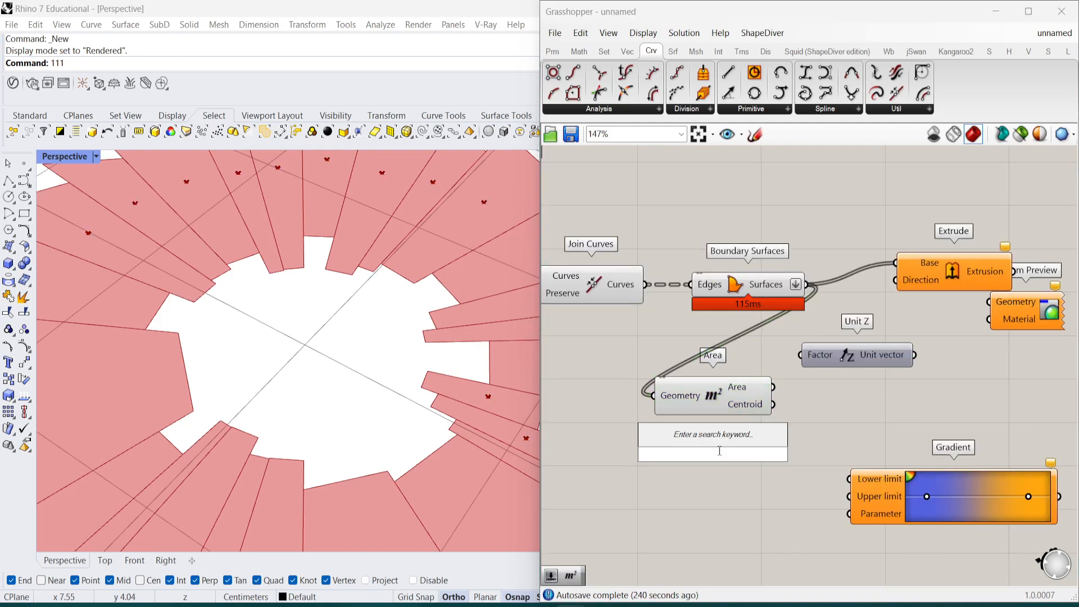
text(one over)
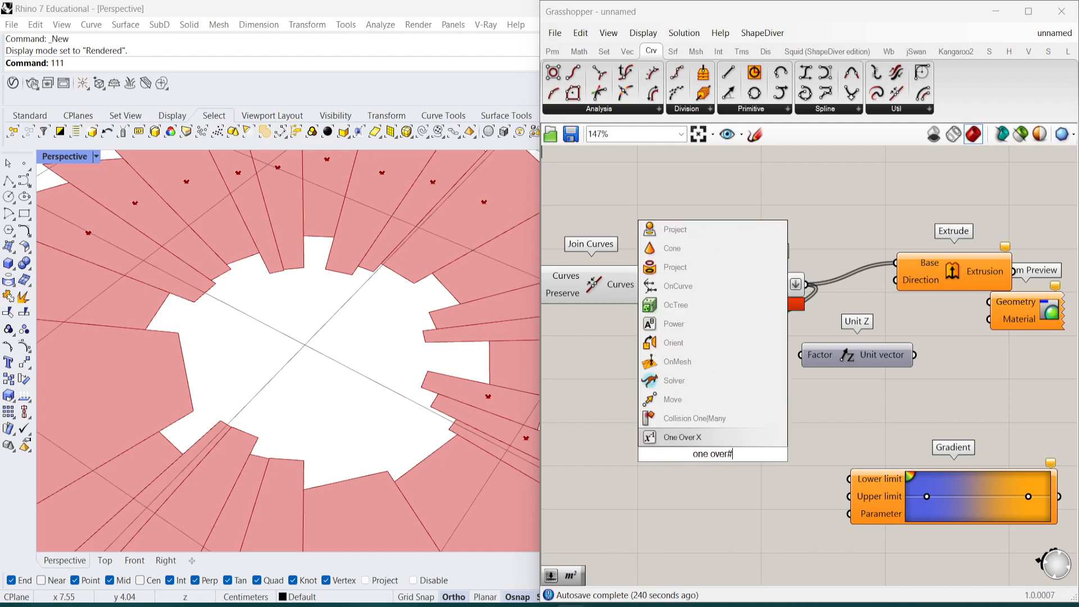
key(Return)
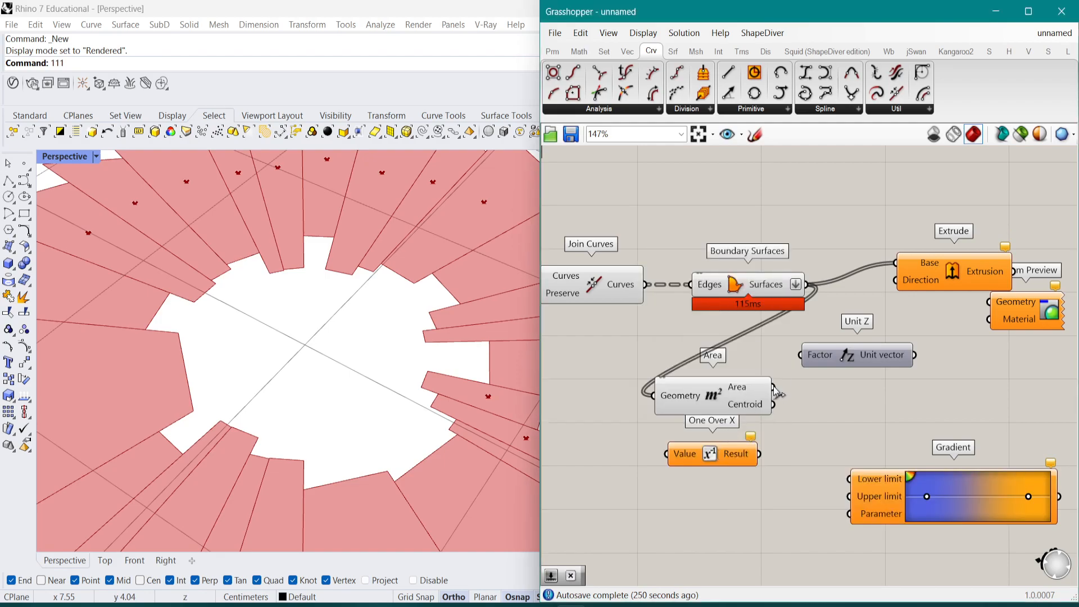
Place One Over X below Unit Z with Area beside it, and feed the Area output into its Value input
drag(690, 450, 676, 454)
drag(711, 459, 846, 416)
drag(735, 408, 690, 432)
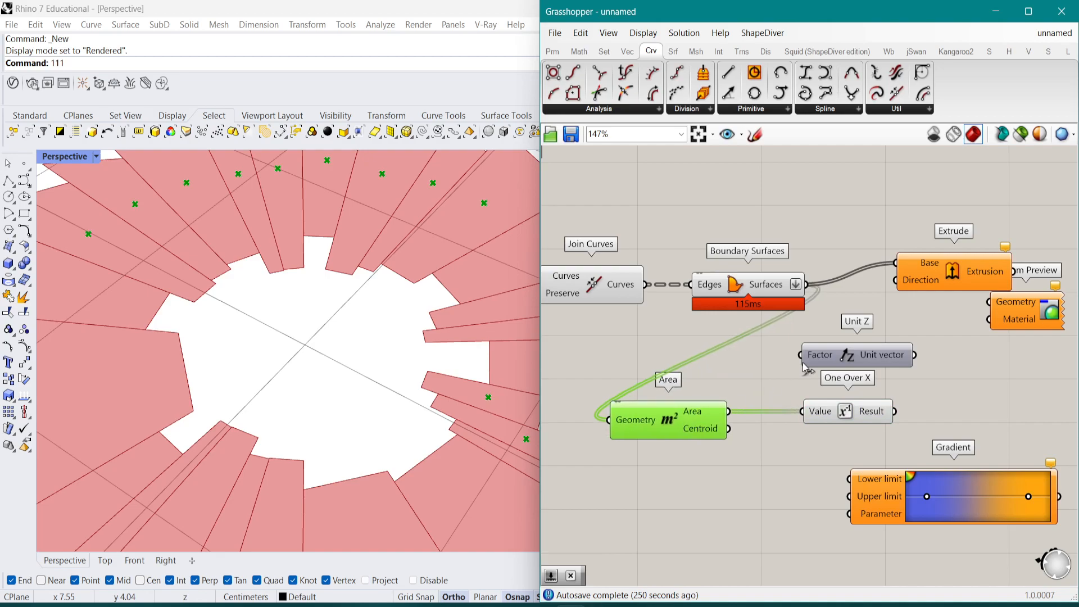
Connect the One Over X result to Unit Z's Factor and the Unit Z vector to Extrude's Direction
drag(894, 277, 895, 280)
click(913, 273)
right_drag(913, 273, 847, 288)
drag(801, 371, 895, 399)
right_drag(794, 430, 848, 420)
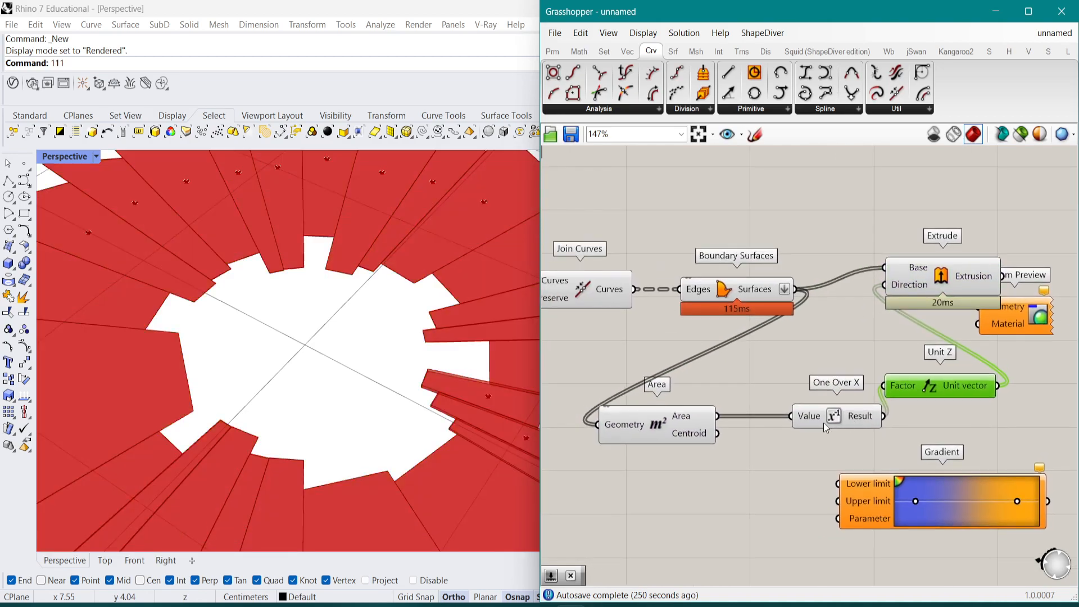
Insert a Multiplication component between One Over X and Unit Z, with a new Number Slider feeding its B input
double_click(677, 485)
text(mult)
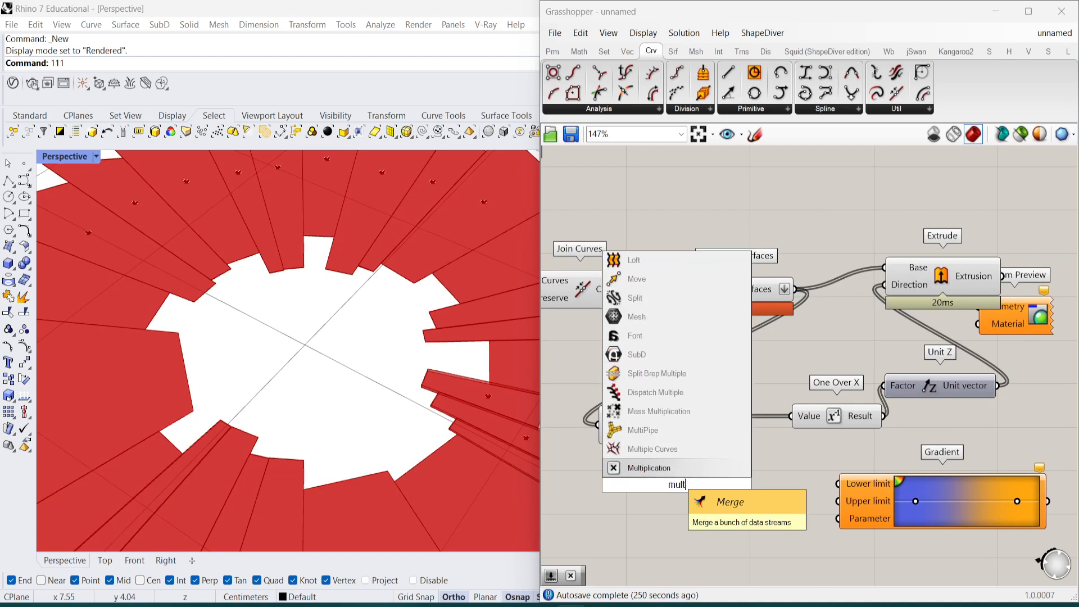
key(Return)
drag(883, 417, 794, 479)
double_click(588, 494)
text(2)
click(591, 481)
drag(880, 380, 800, 418)
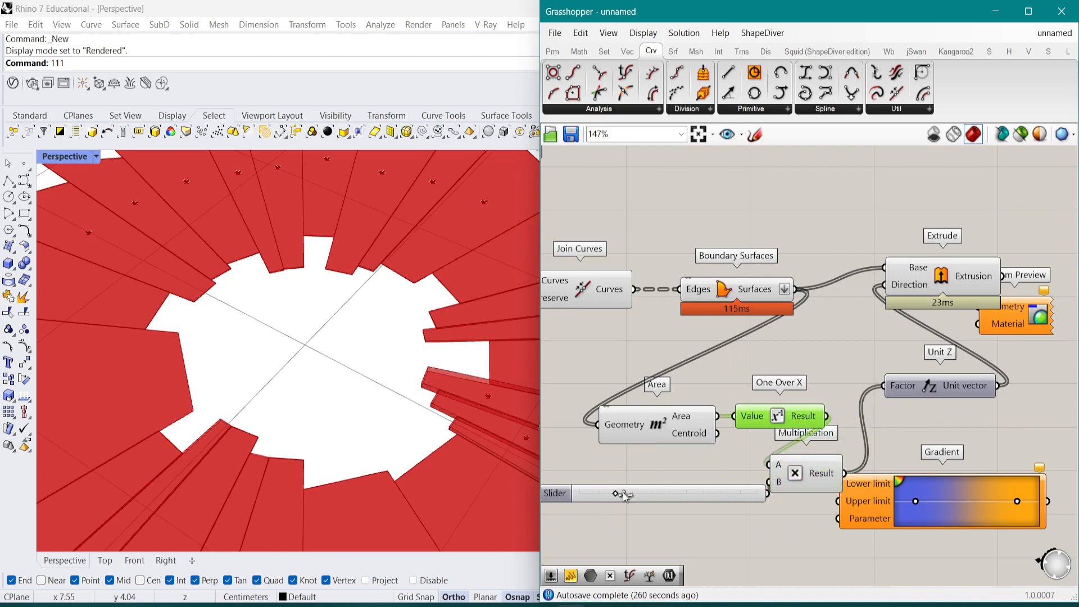
Raise the multiplication slider's maximum to 31 and set its value to 20
drag(616, 493, 818, 498)
right_drag(612, 471, 741, 437)
click(658, 459)
double_click(660, 462)
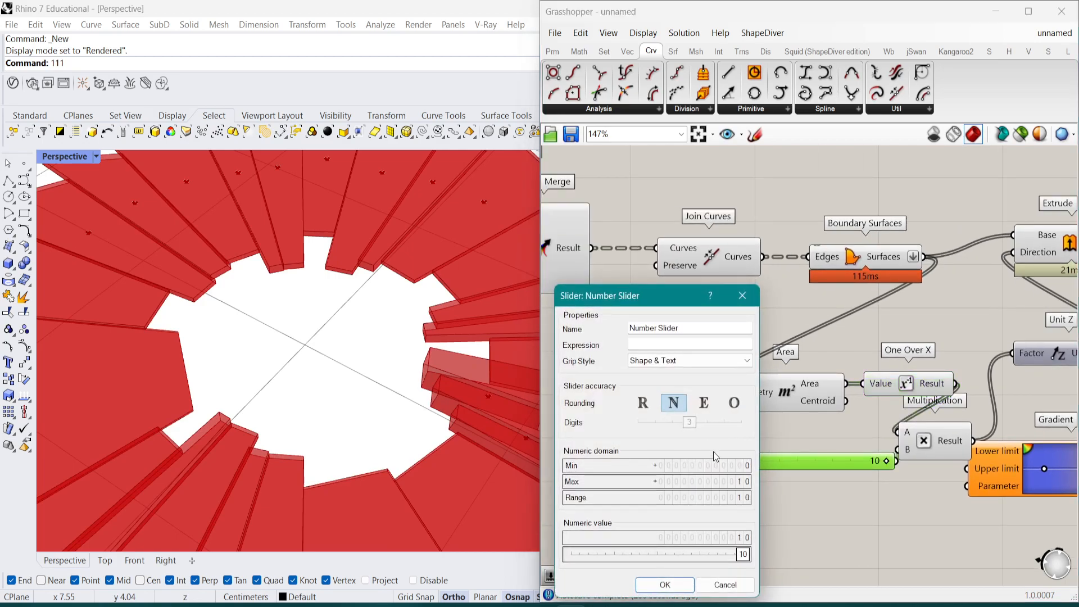
drag(744, 482, 744, 467)
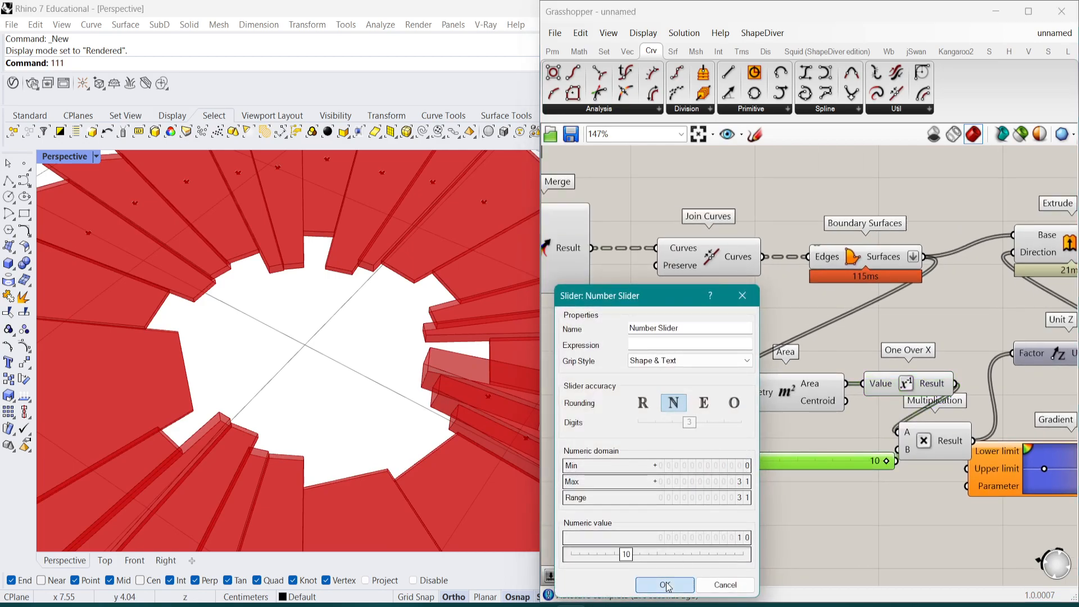
click(666, 585)
drag(766, 464, 830, 463)
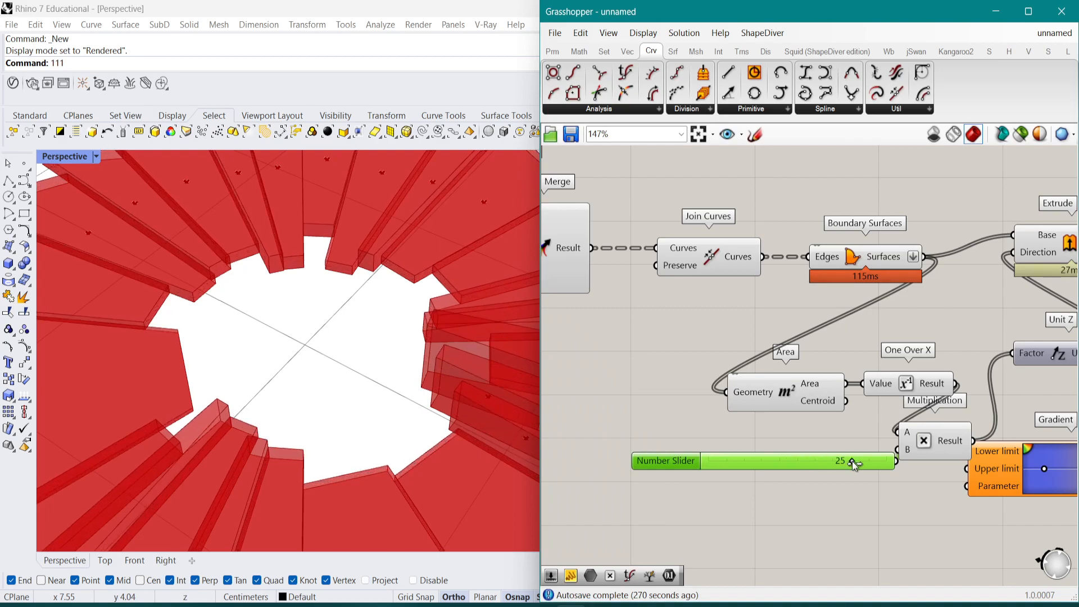
Move the Gradient component clear of Multiplication into the empty space below Unit Z
scroll(832, 393, down, 1)
right_drag(848, 369, 824, 372)
scroll(824, 373, down, 2)
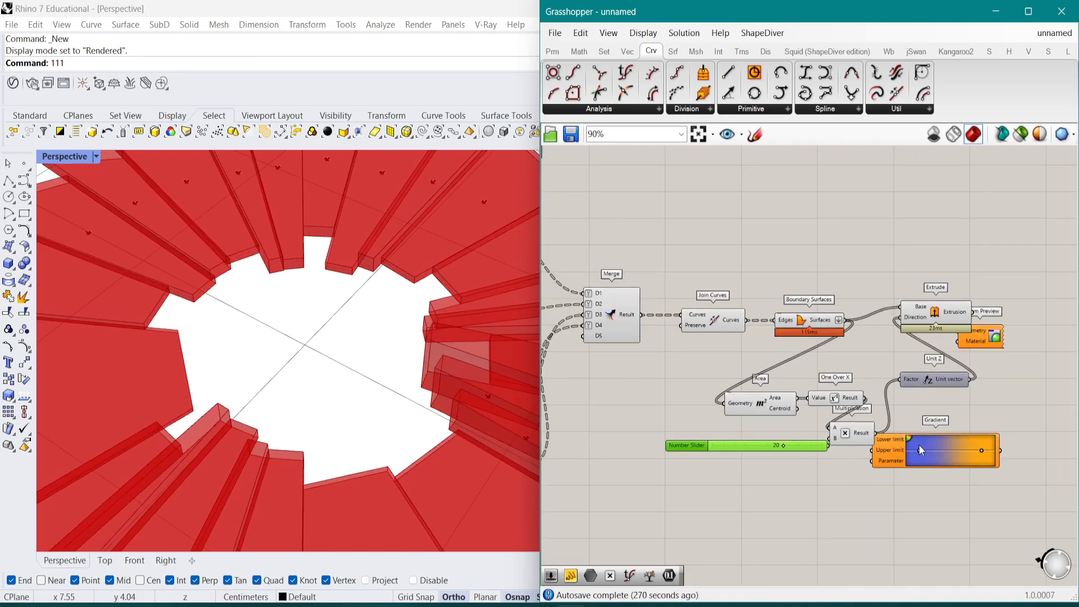
right_drag(934, 429, 754, 395)
scroll(754, 396, up, 2)
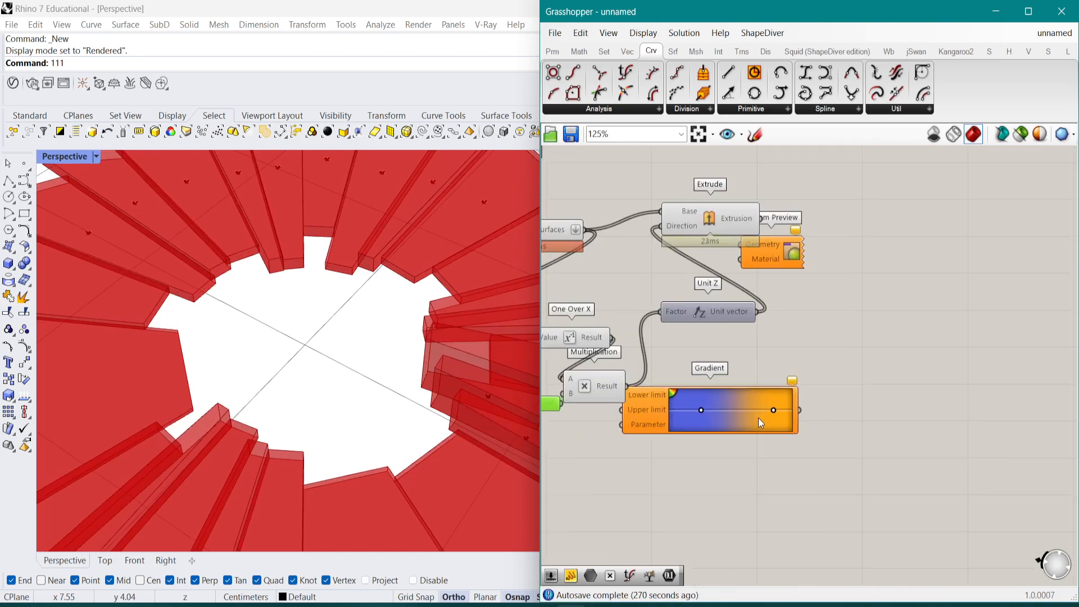
drag(761, 417, 831, 447)
scroll(840, 427, up, 2)
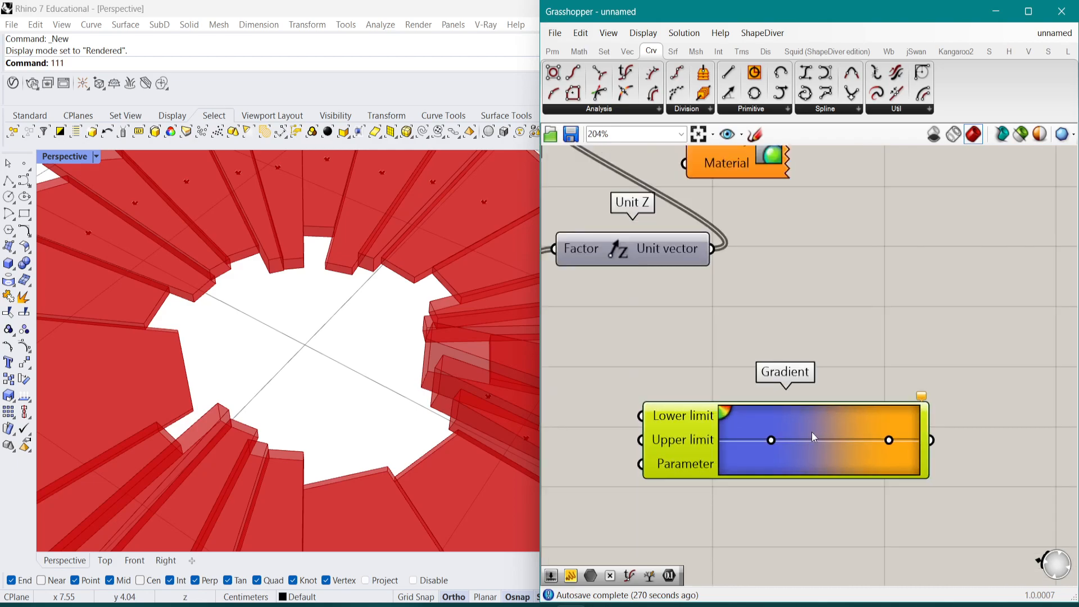
Try adjusting the Gradient's colour grips, placing the blue grip at about 24% and nudging the orange one
double_click(771, 440)
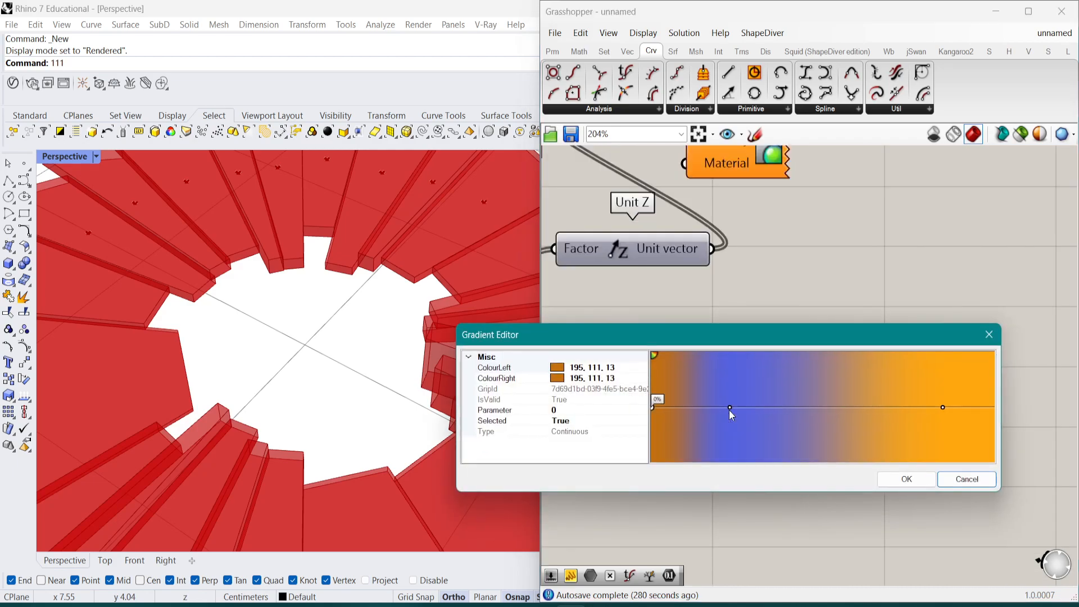
drag(730, 408, 764, 407)
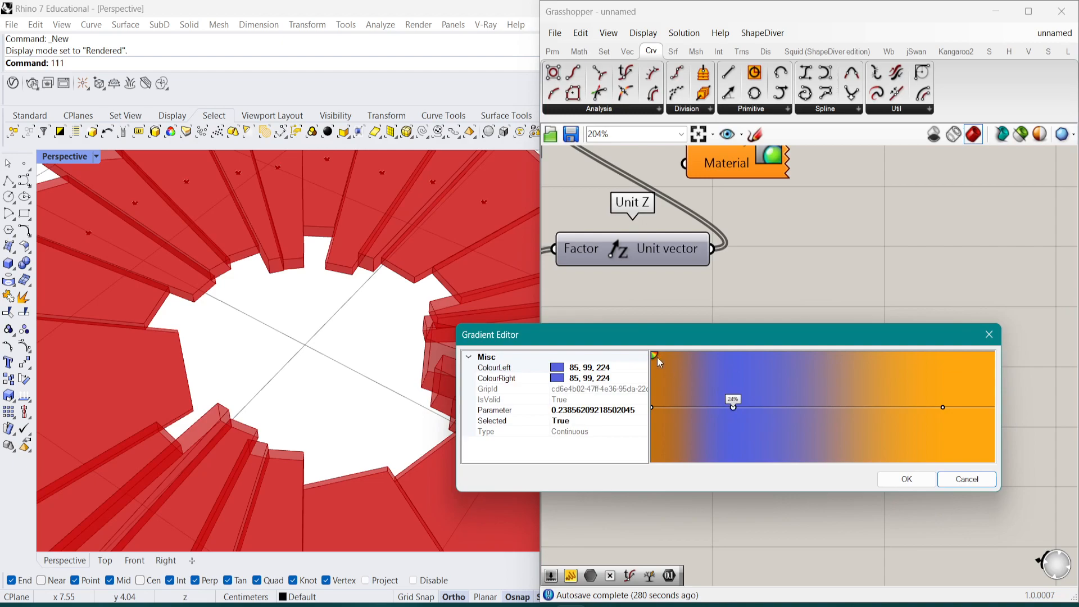
mouse_move(943, 407)
mouse_down()
mouse_move(821, 407)
mouse_move(942, 410)
mouse_up()
click(838, 409)
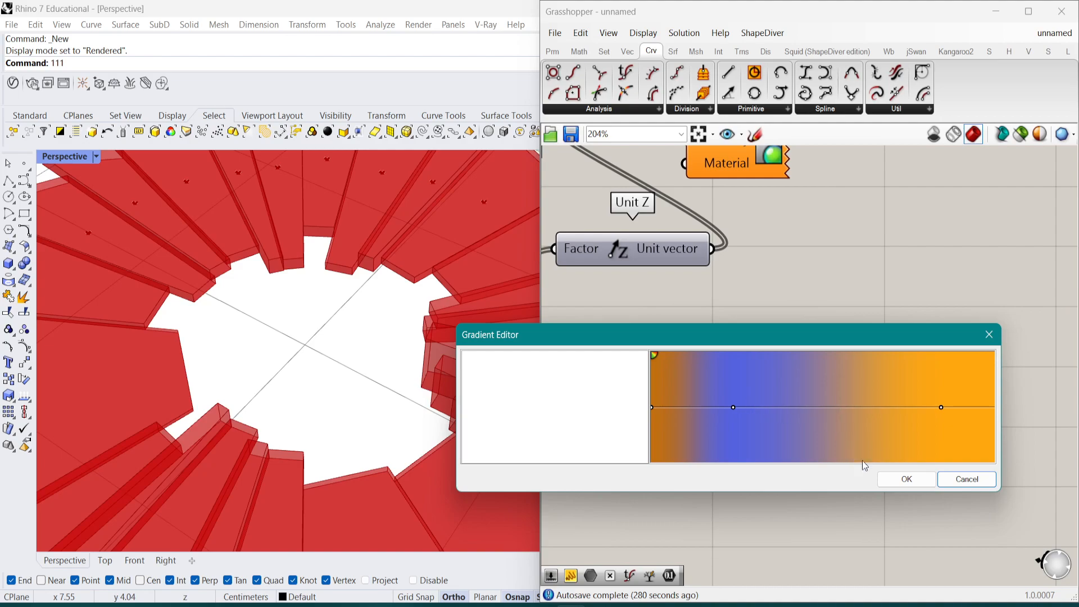
click(905, 478)
drag(724, 410, 695, 397)
click(699, 393)
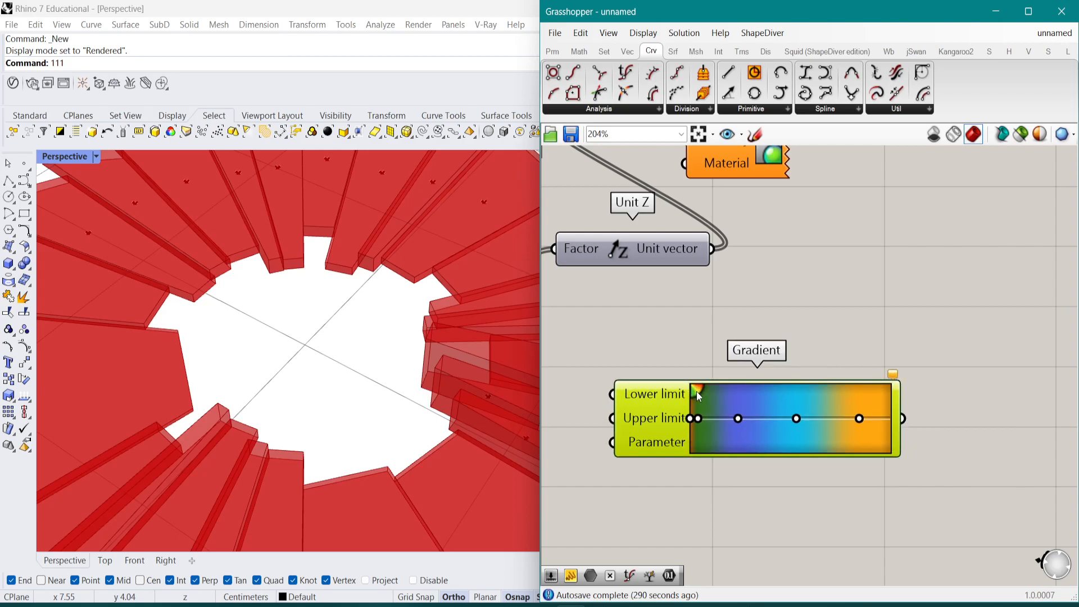
Apply the rainbow spectrum preset to the Gradient component
right_click(698, 390)
click(702, 387)
right_click(696, 389)
click(816, 408)
right_click(748, 399)
mouse_move(803, 477)
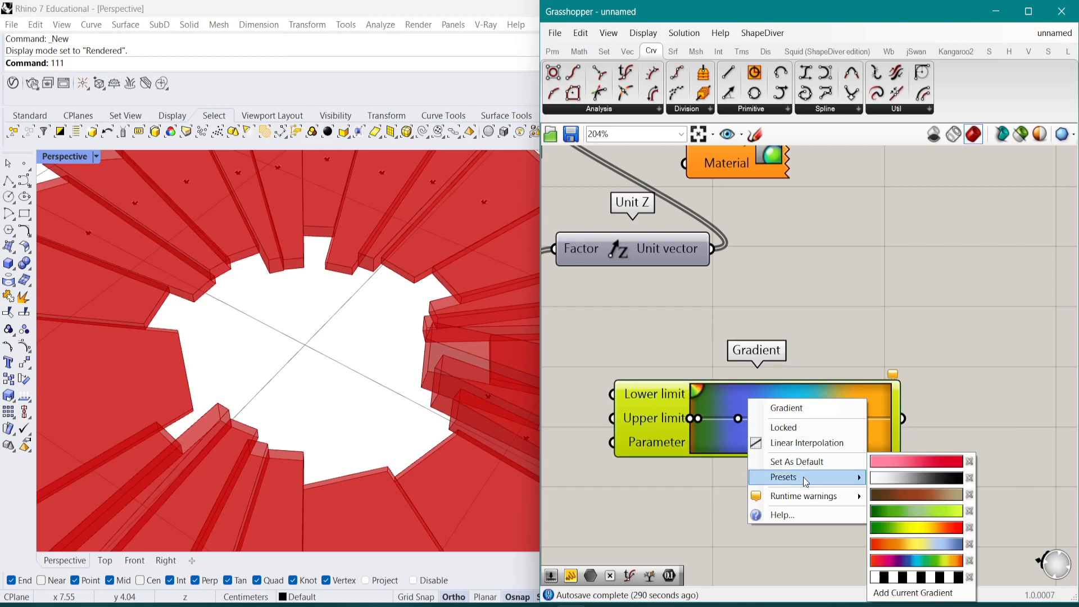
click(917, 561)
Move Custom Preview away from Extrude so that the Extrusion output is free
scroll(852, 406, down, 2)
drag(805, 278, 949, 277)
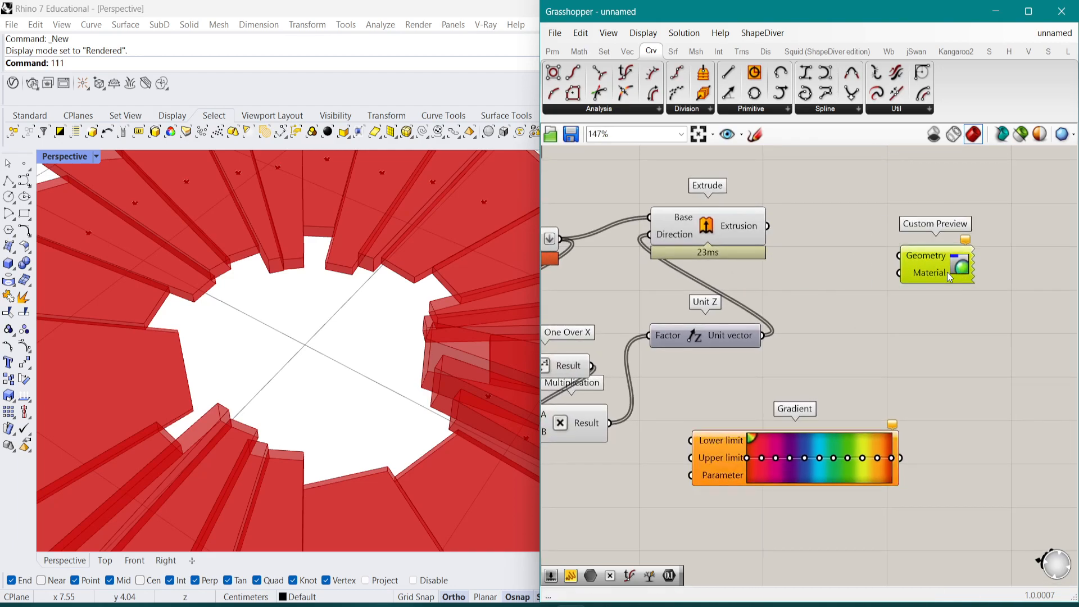
drag(904, 421, 923, 320)
right_drag(723, 320, 838, 311)
right_drag(718, 484, 820, 443)
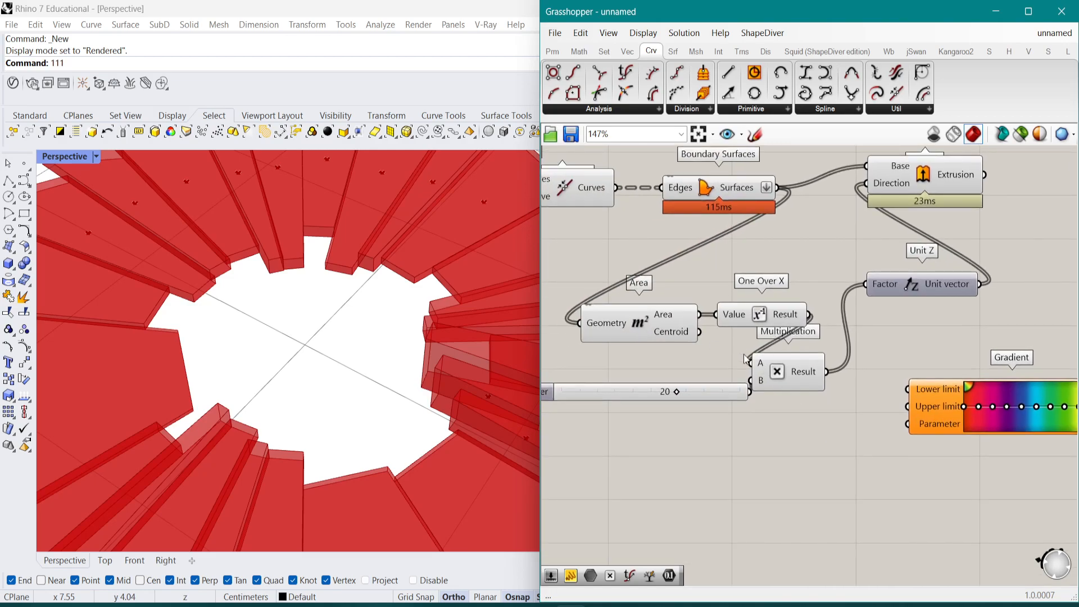
Add a Bounds component below Multiplication and feed the Area values into its Numbers input
double_click(763, 484)
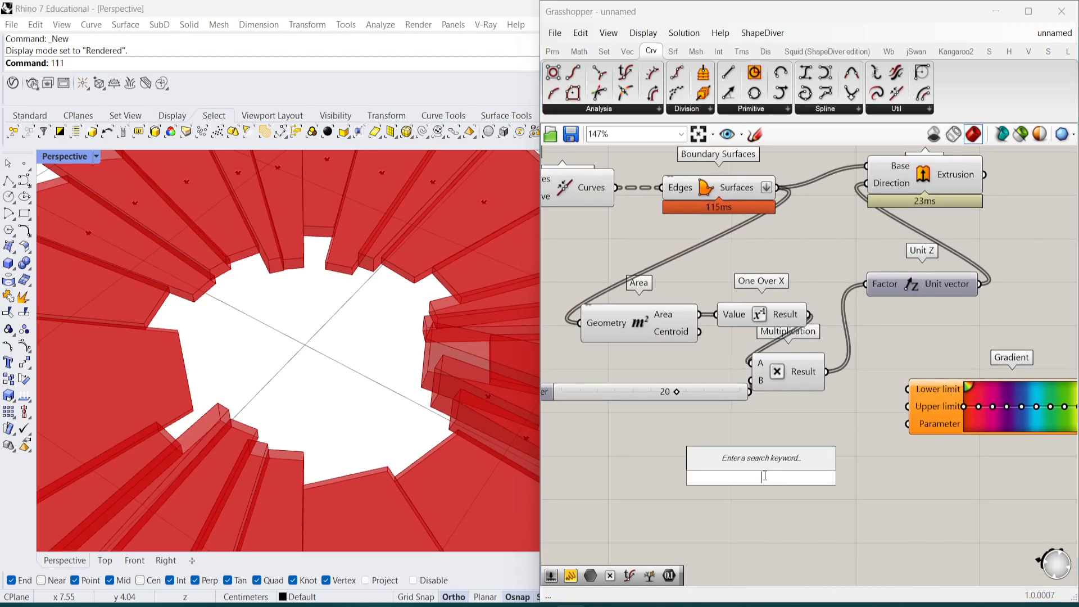
text(bound)
key(Up)
key(Up)
key(Up)
key(Return)
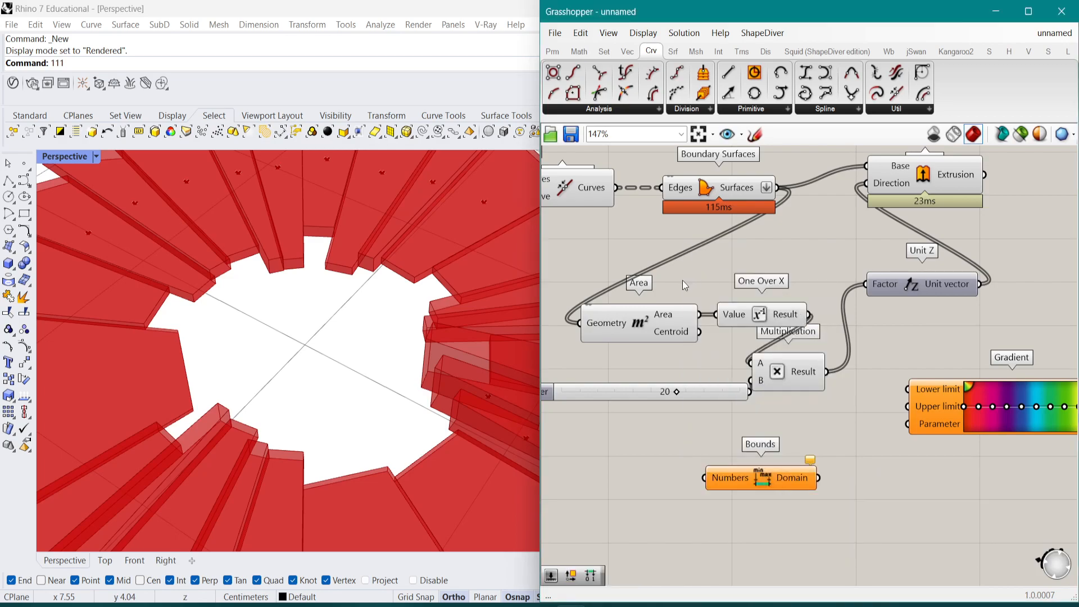
drag(703, 316, 706, 478)
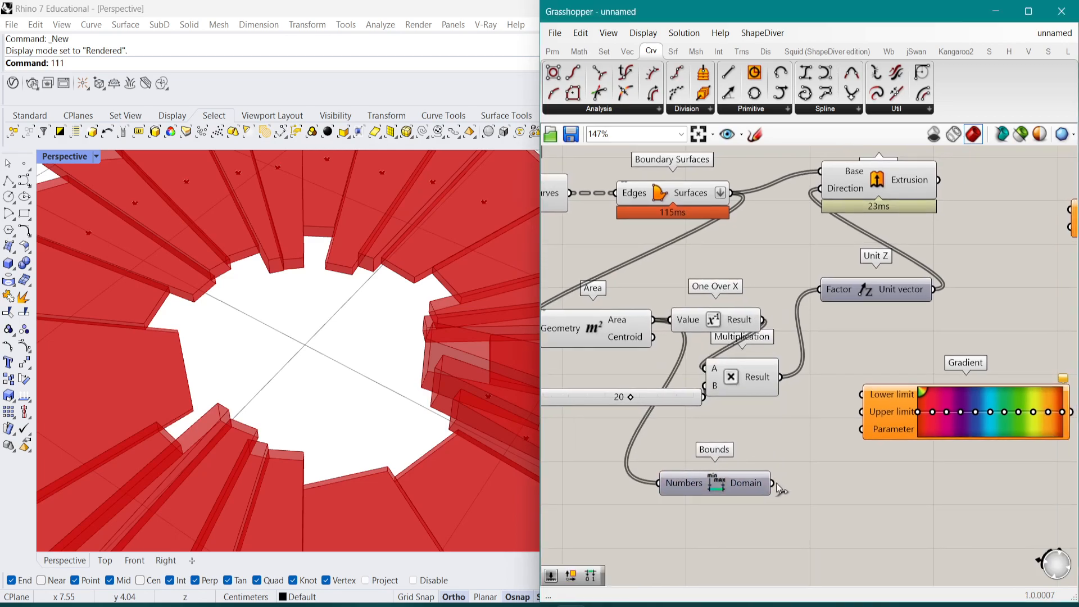
right_drag(873, 444, 870, 448)
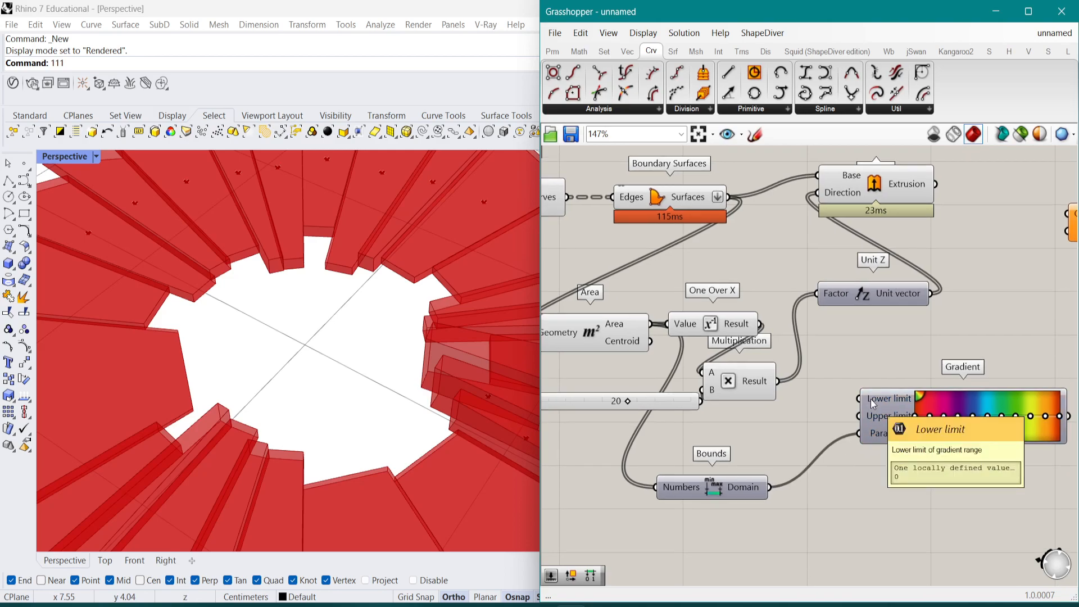
double_click(782, 519)
text(d)
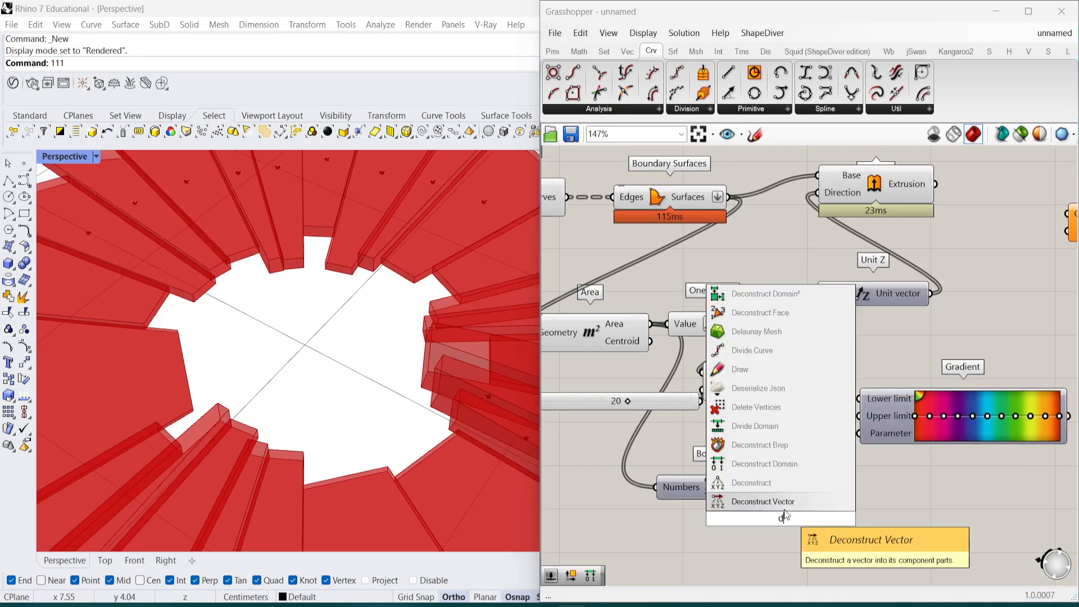
text(on)
key(Escape)
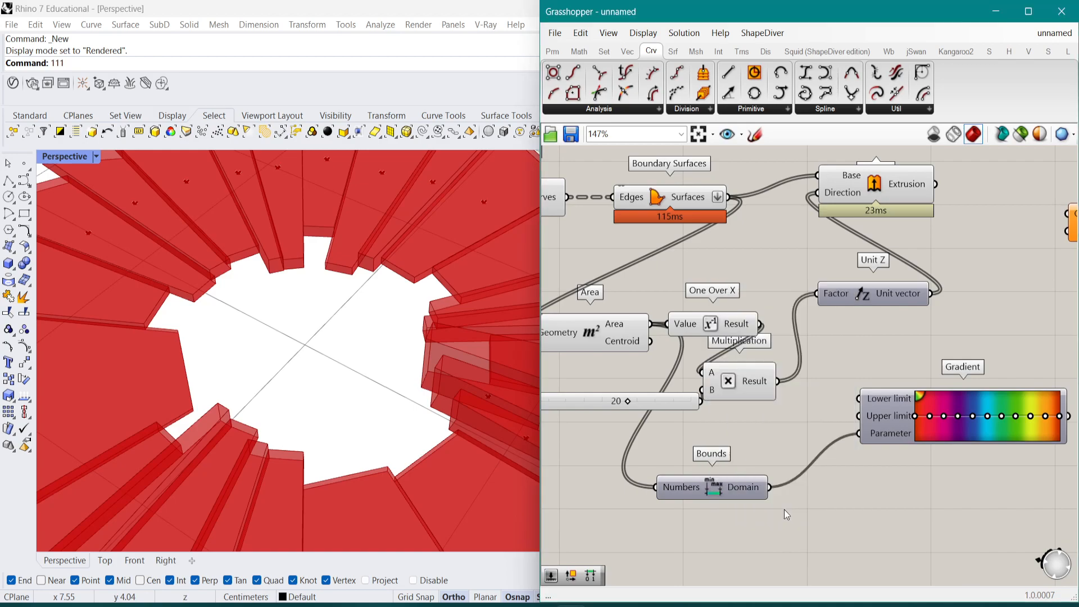
ctrl+drag(844, 449, 859, 433)
Add a Deconstruct Domain component next to Bounds and connect the Bounds domain to it
double_click(862, 513)
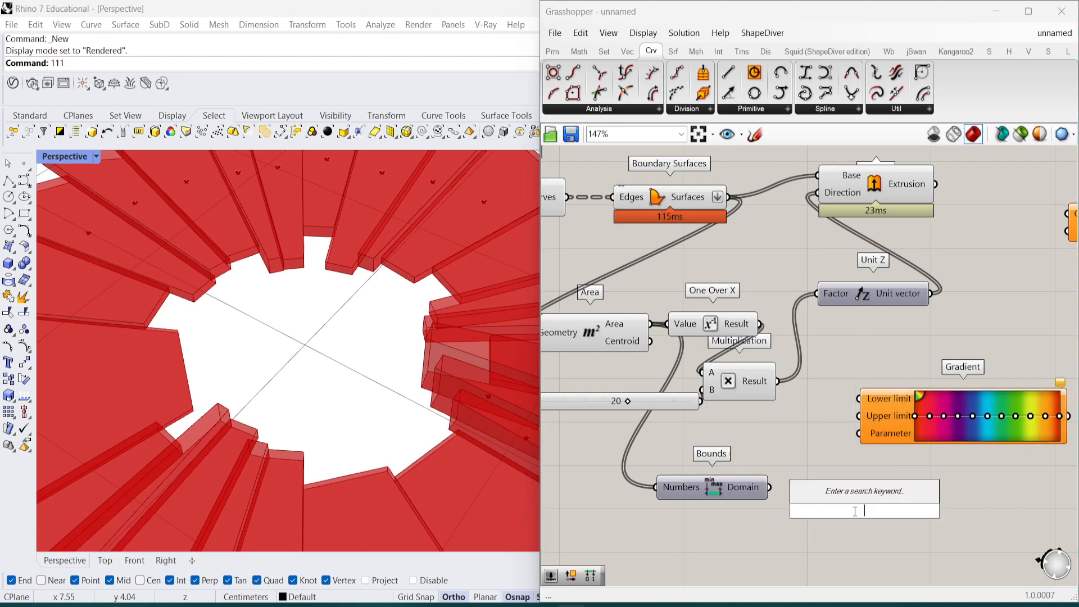
text(deconstruct dpma)
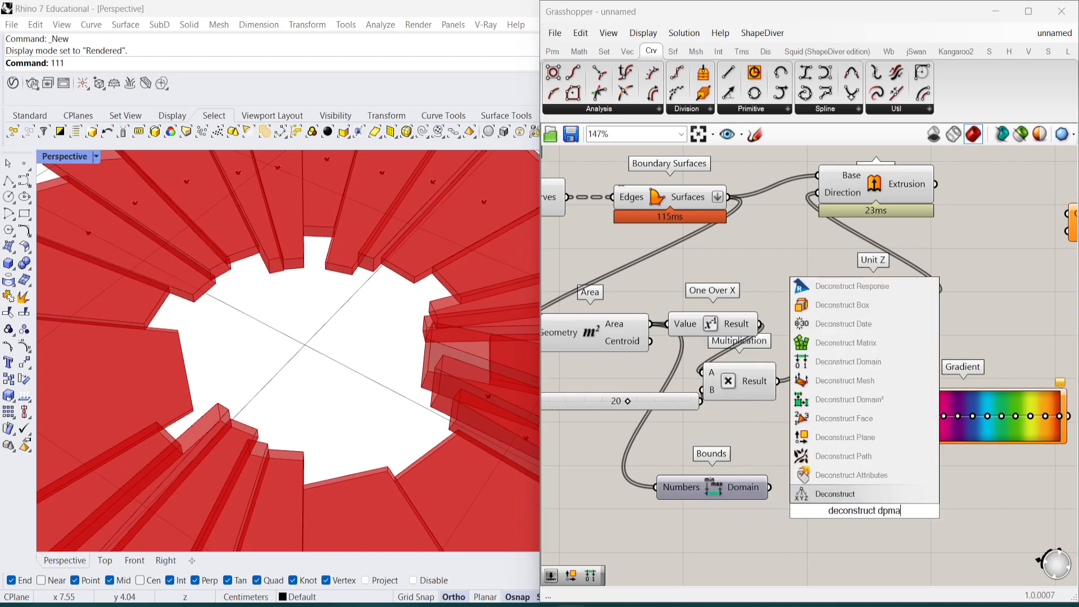
key(BackSpace)
key(BackSpace)
key(BackSpace)
text(omain)
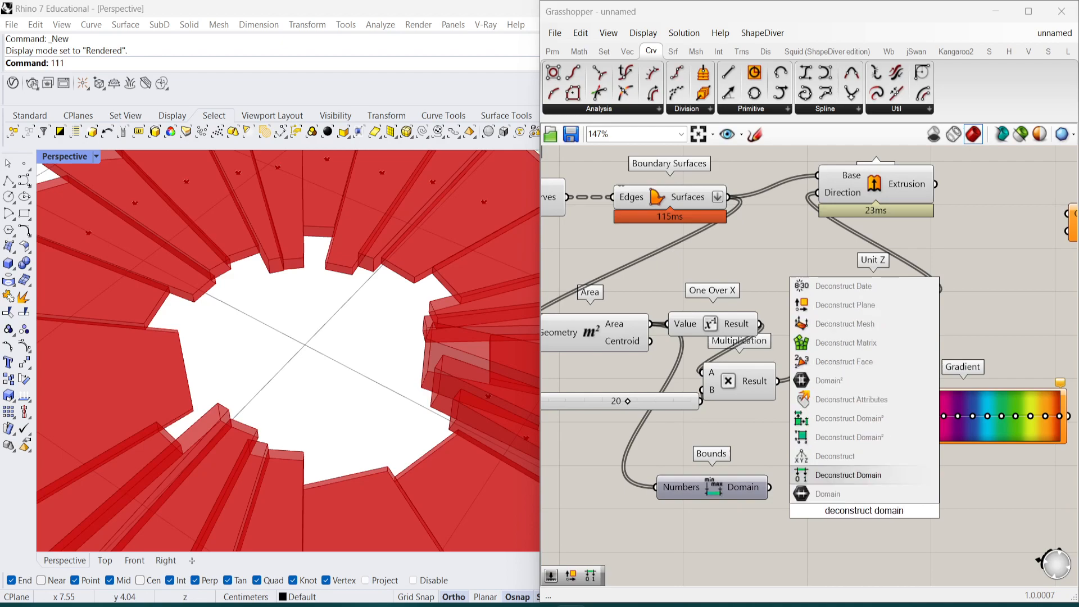
key(Return)
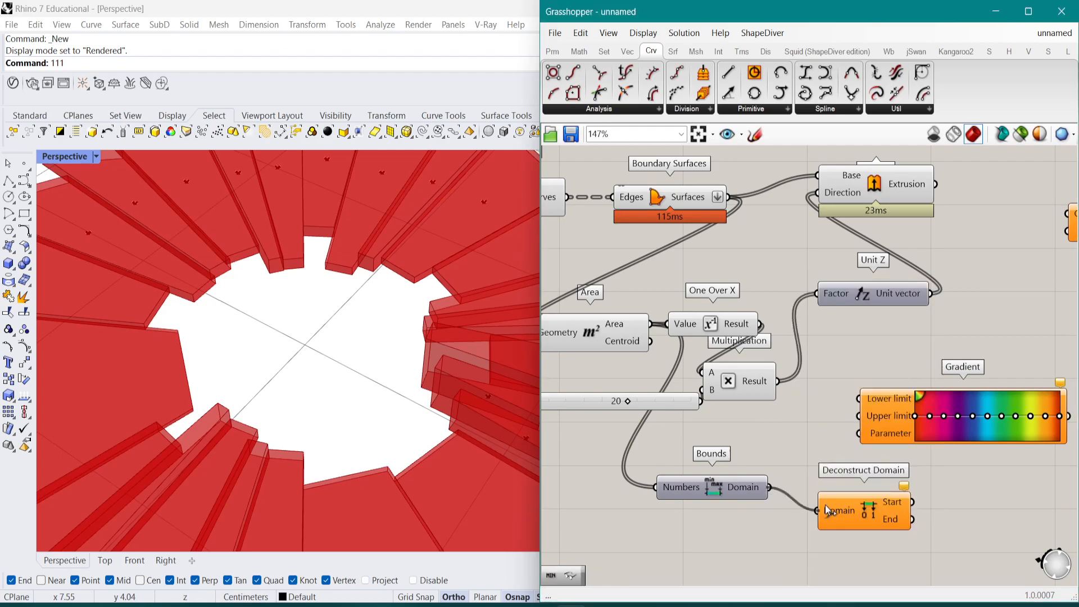
Wire Deconstruct Domain's Start and End to the Gradient's Lower and Upper limits, and the Area values to its Parameter
drag(827, 510, 818, 487)
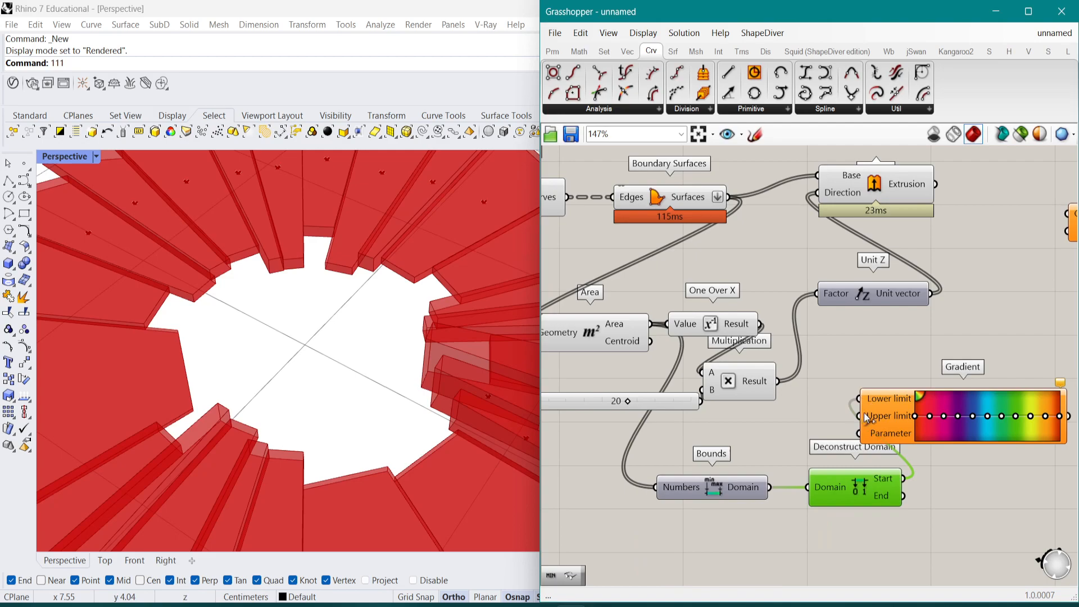
drag(898, 412, 945, 409)
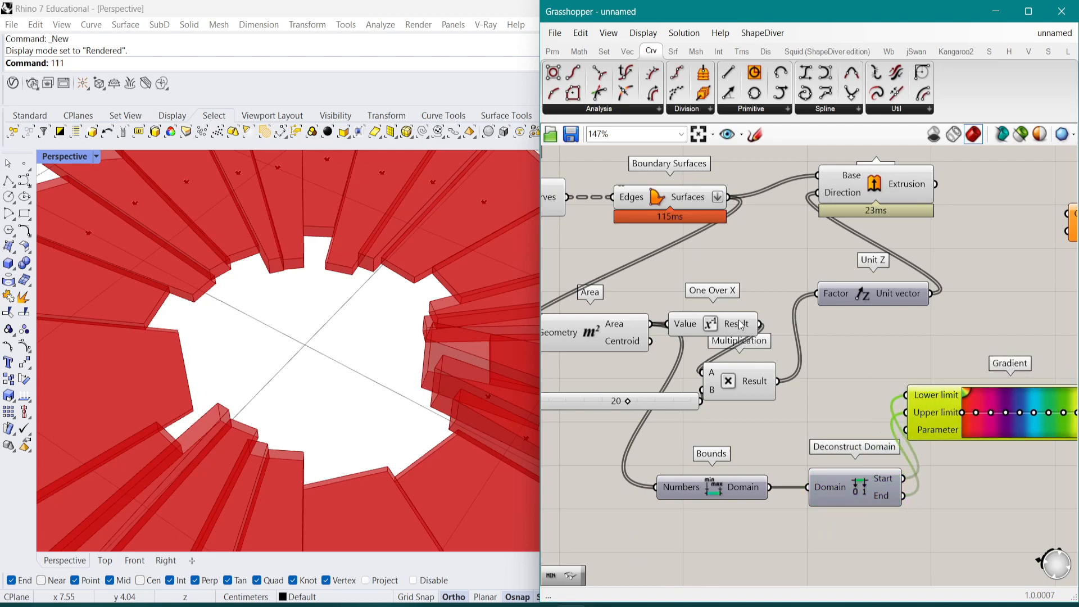
drag(721, 349, 908, 430)
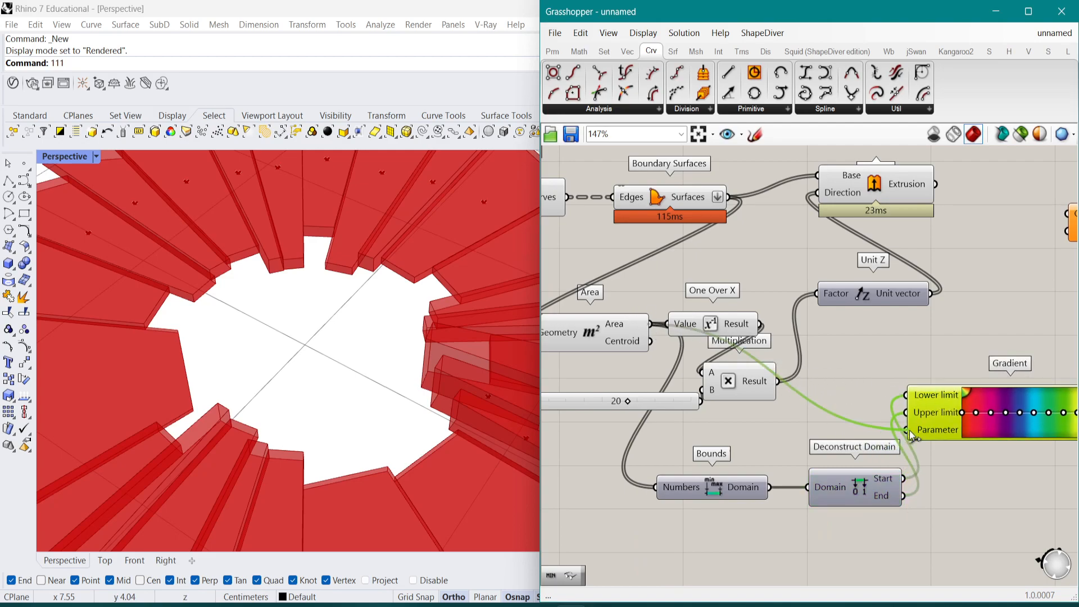
Feed the extrusion and gradient colours into Custom Preview and turn off Extrude's own preview
right_drag(1046, 386, 845, 392)
drag(916, 420, 735, 191)
right_drag(810, 170, 829, 221)
click(722, 250)
scroll(721, 251, down, 3)
right_click(721, 251)
click(781, 290)
Set the Domain start slider of the Construct Domain above CircleAmount to 4.00
right_drag(789, 289, 927, 389)
scroll(815, 351, down, 2)
right_drag(815, 352, 1009, 343)
scroll(807, 336, down, 5)
right_drag(807, 337, 904, 360)
scroll(781, 351, up, 2)
right_drag(781, 352, 956, 371)
scroll(956, 371, down, 4)
scroll(753, 331, up, 9)
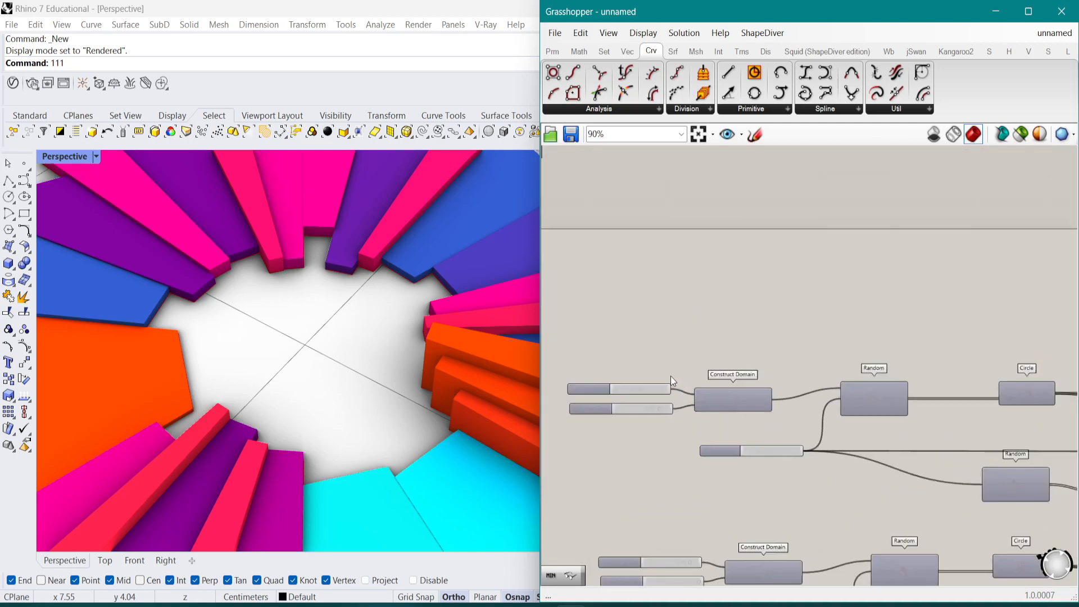
scroll(646, 380, up, 5)
right_drag(646, 383, 725, 385)
scroll(727, 385, up, 1)
drag(736, 401, 718, 401)
scroll(771, 320, down, 5)
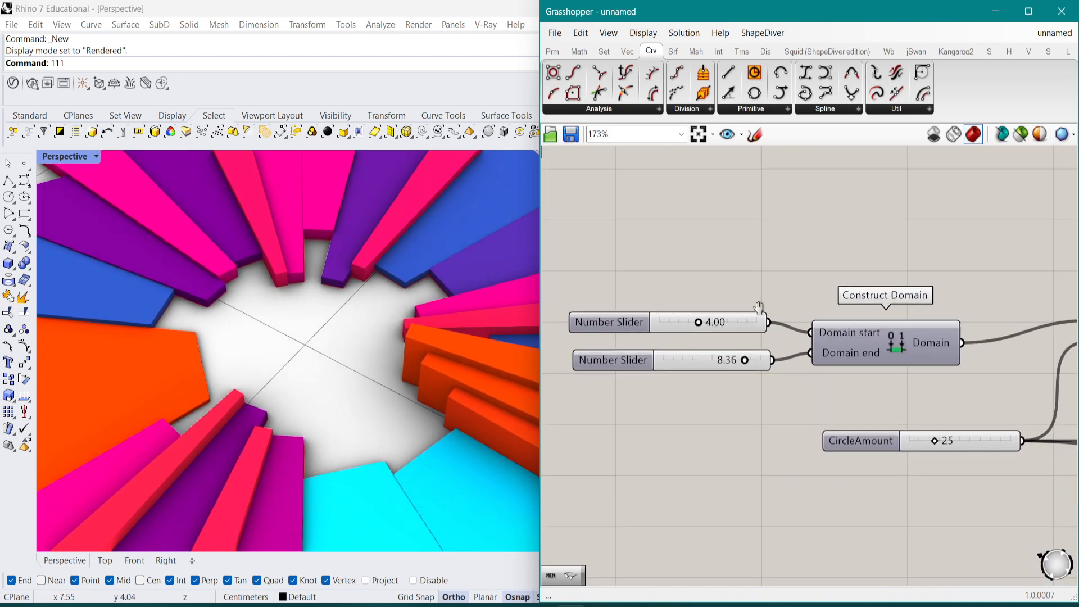
Raise the CircleAmount slider slightly and set the NonChaos->Chaos slider to 0.96
scroll(763, 325, up, 6)
drag(772, 330, 779, 329)
scroll(788, 329, down, 6)
scroll(874, 288, up, 6)
drag(729, 318, 852, 321)
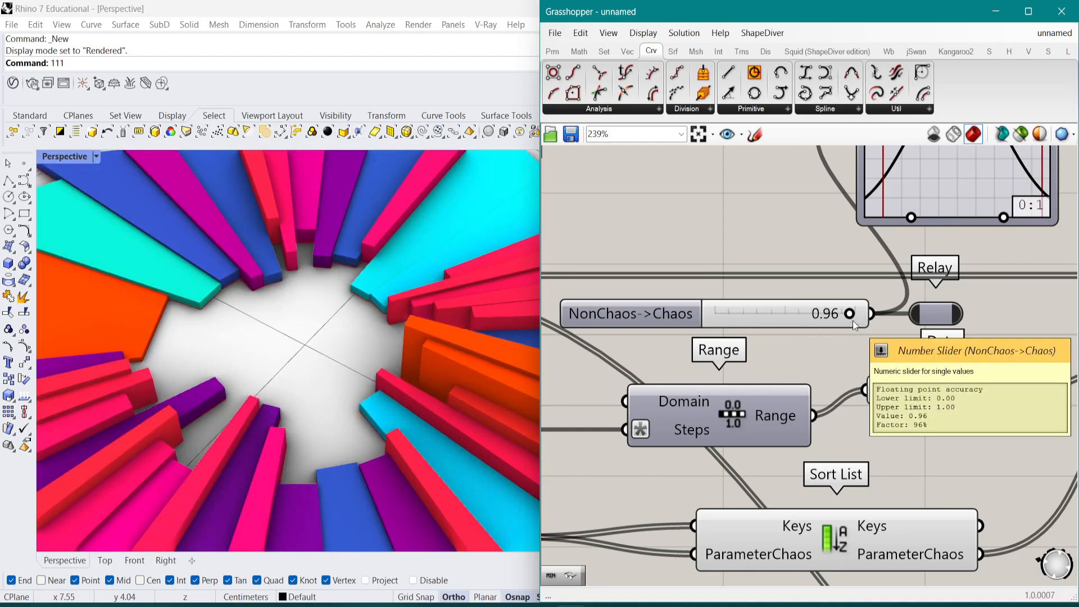
Switch to the 230305_CircleThing definition and look over its component layout
scroll(852, 321, down, 3)
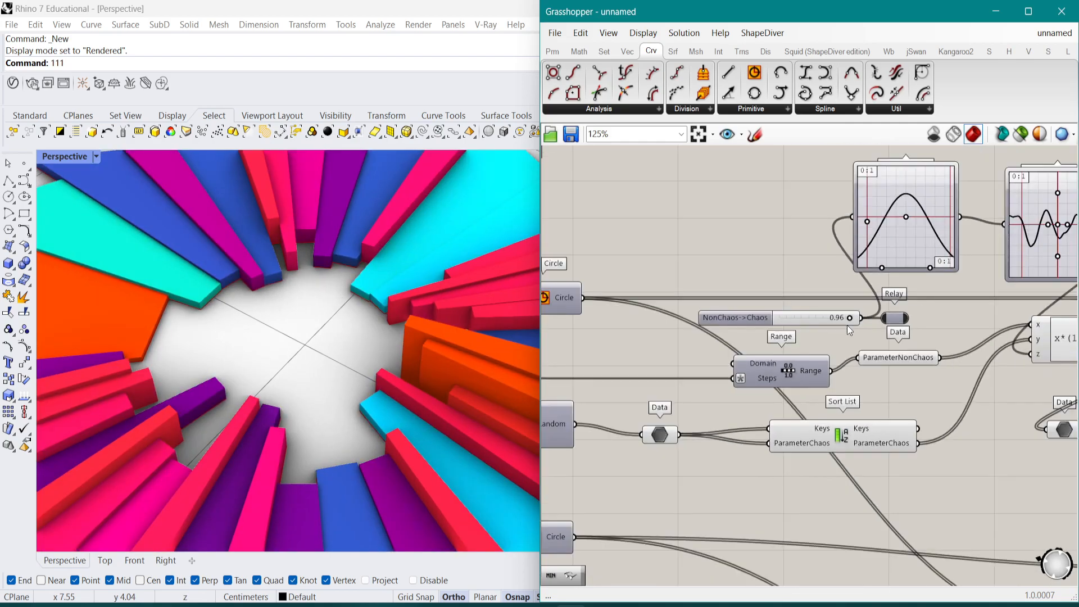
click(1042, 35)
scroll(916, 333, down, 10)
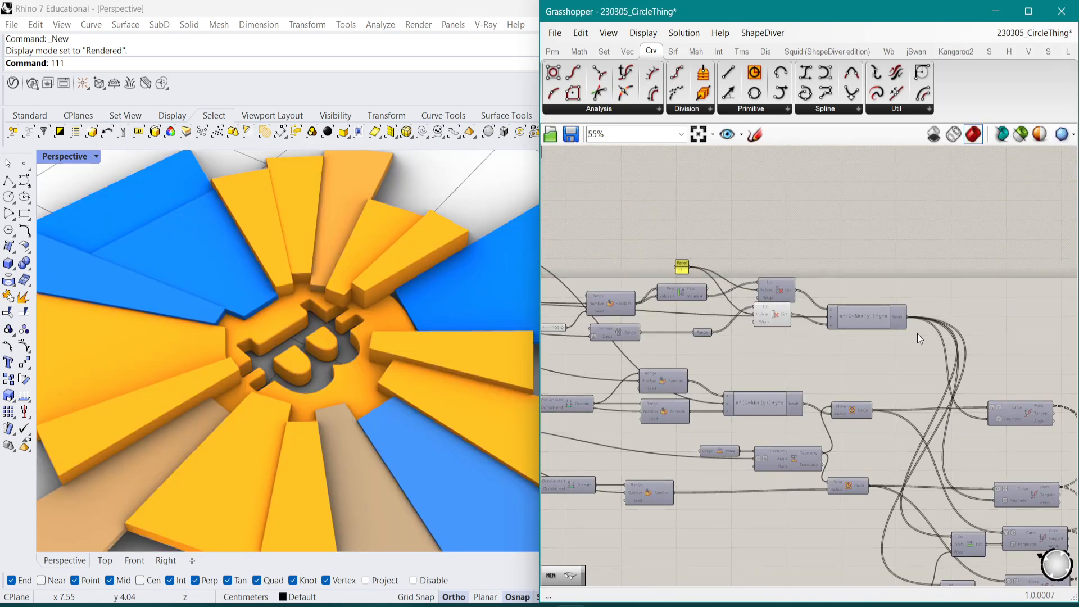
Set the Piece Amounts slider to 100 and the Animation slider to 0.20 in the 230305_CircleThing definition
scroll(754, 305, up, 10)
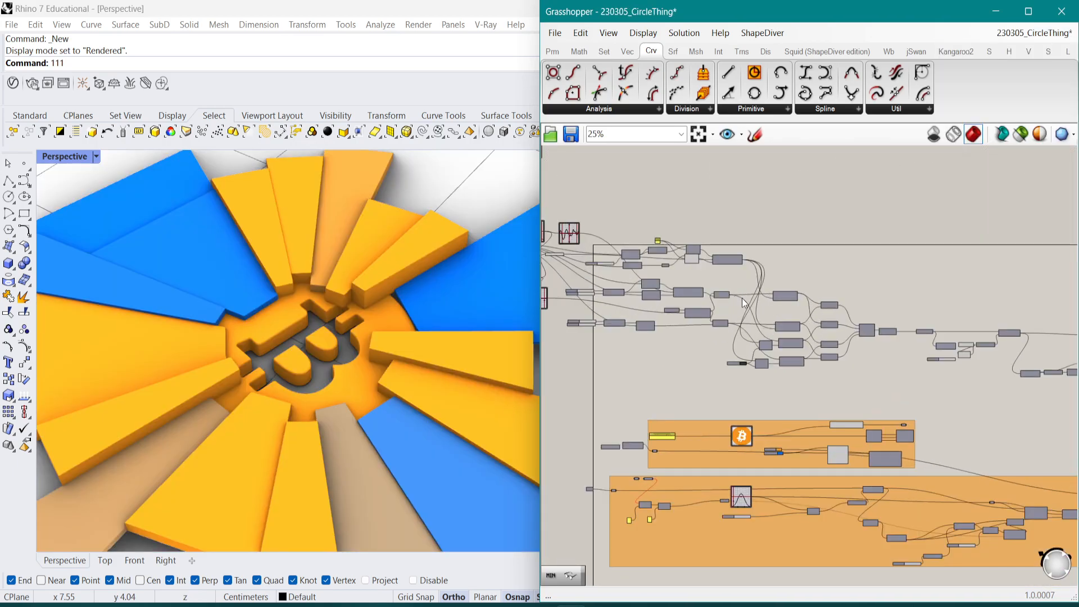
right_drag(869, 294, 1057, 343)
scroll(1057, 343, down, 2)
right_drag(773, 289, 966, 345)
scroll(965, 345, up, 4)
right_drag(646, 253, 987, 355)
scroll(987, 356, down, 3)
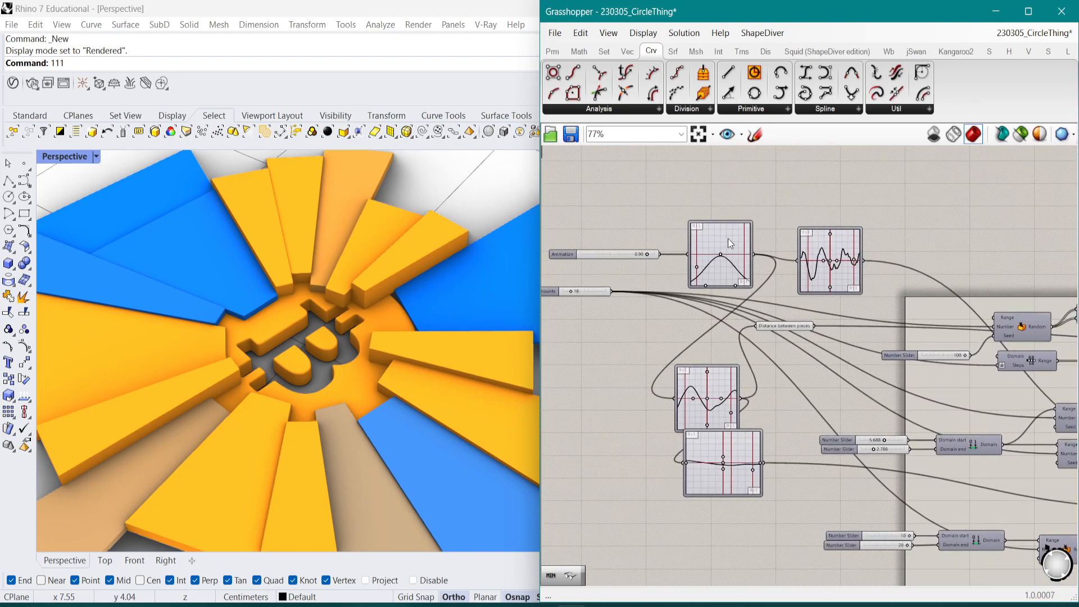
right_drag(727, 238, 802, 251)
scroll(723, 251, up, 5)
drag(684, 359, 806, 366)
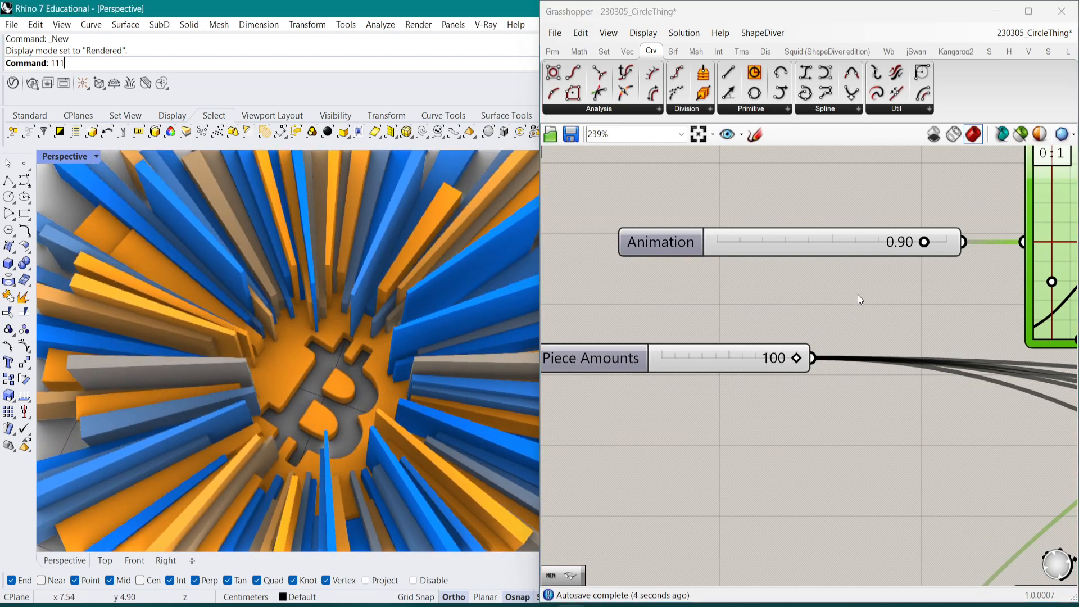
drag(923, 242, 763, 242)
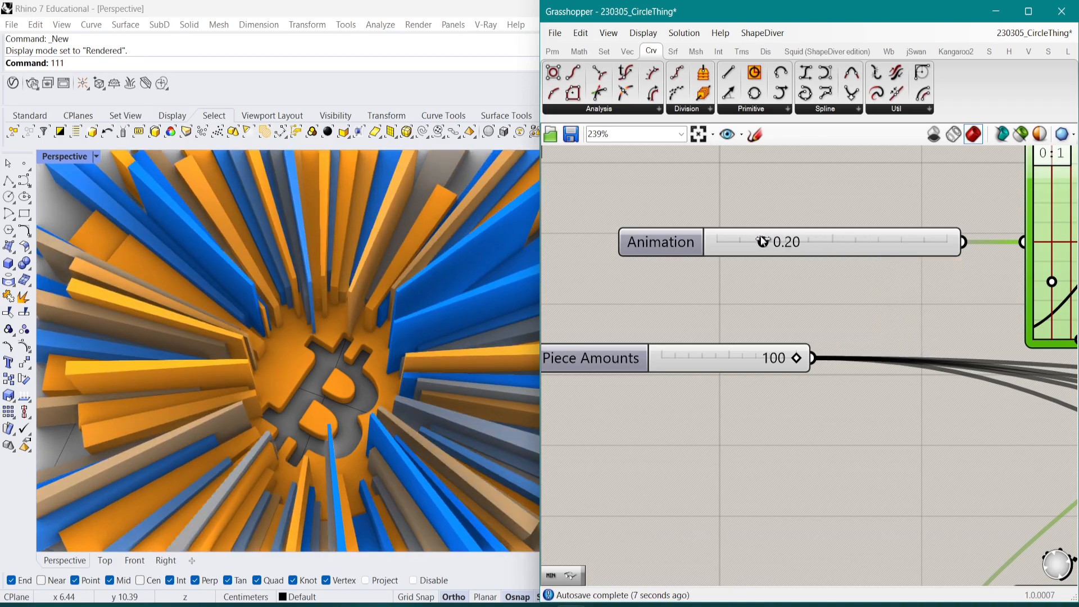
Set the Piece Amounts slider to 61 and move the Animation slider component closer above it
right_drag(478, 281, 459, 258)
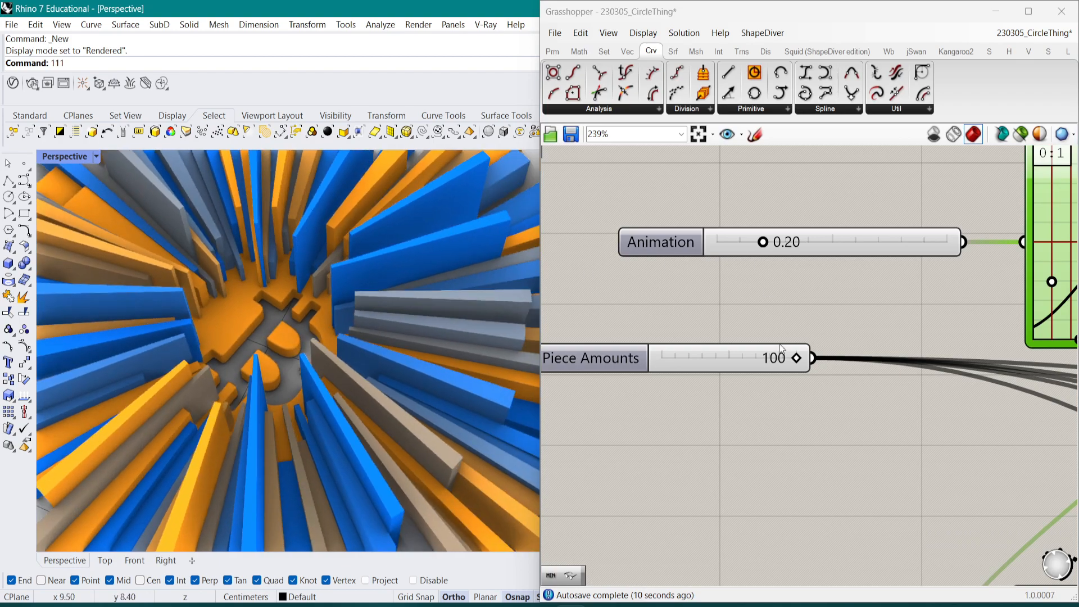
drag(793, 357, 744, 358)
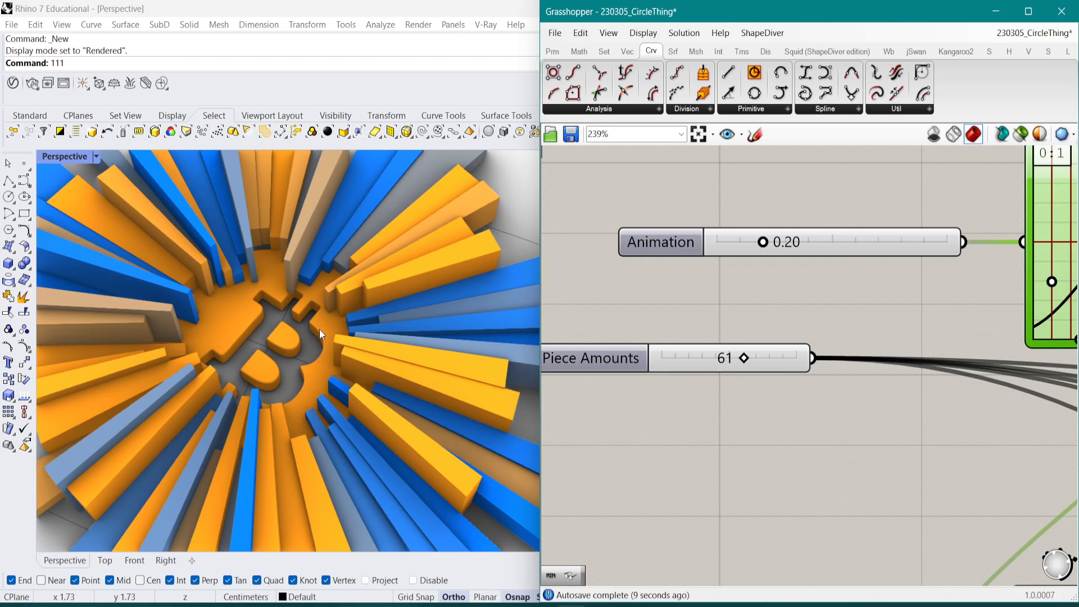
scroll(319, 332, down, 8)
scroll(339, 319, up, 2)
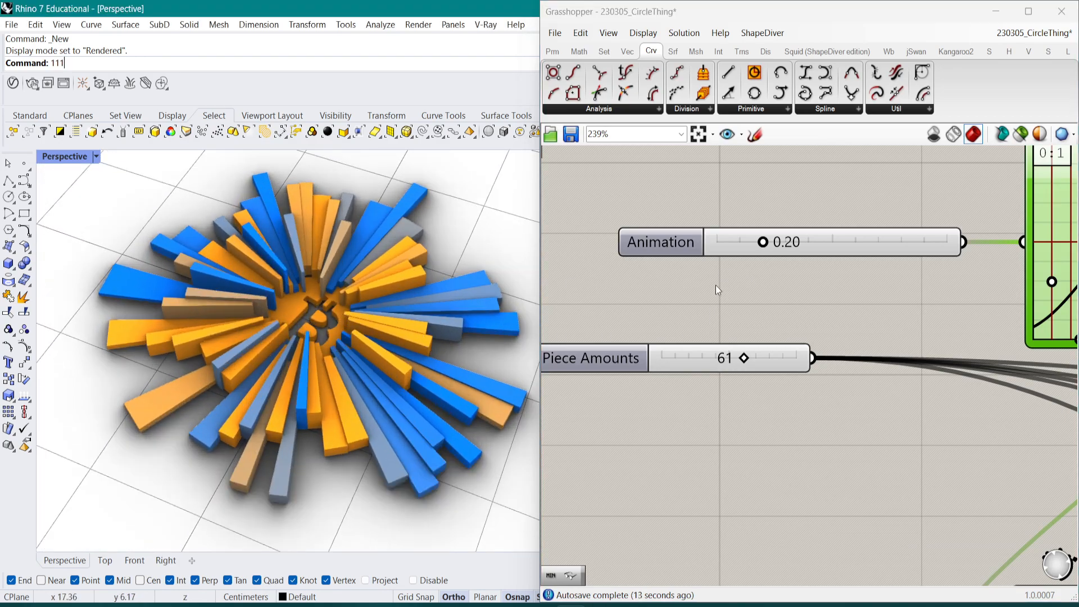
drag(835, 236, 706, 303)
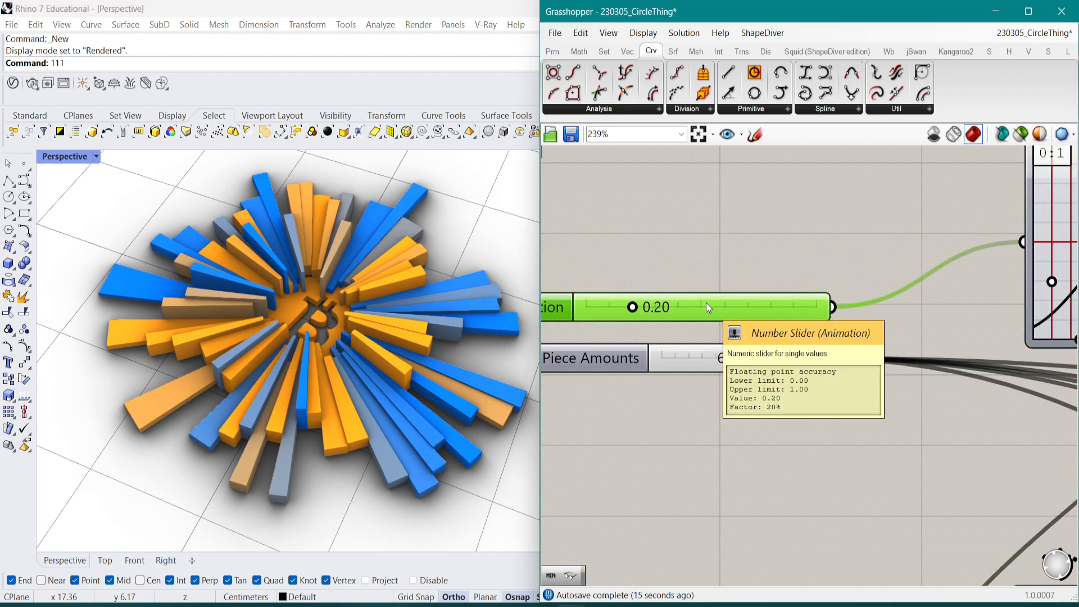